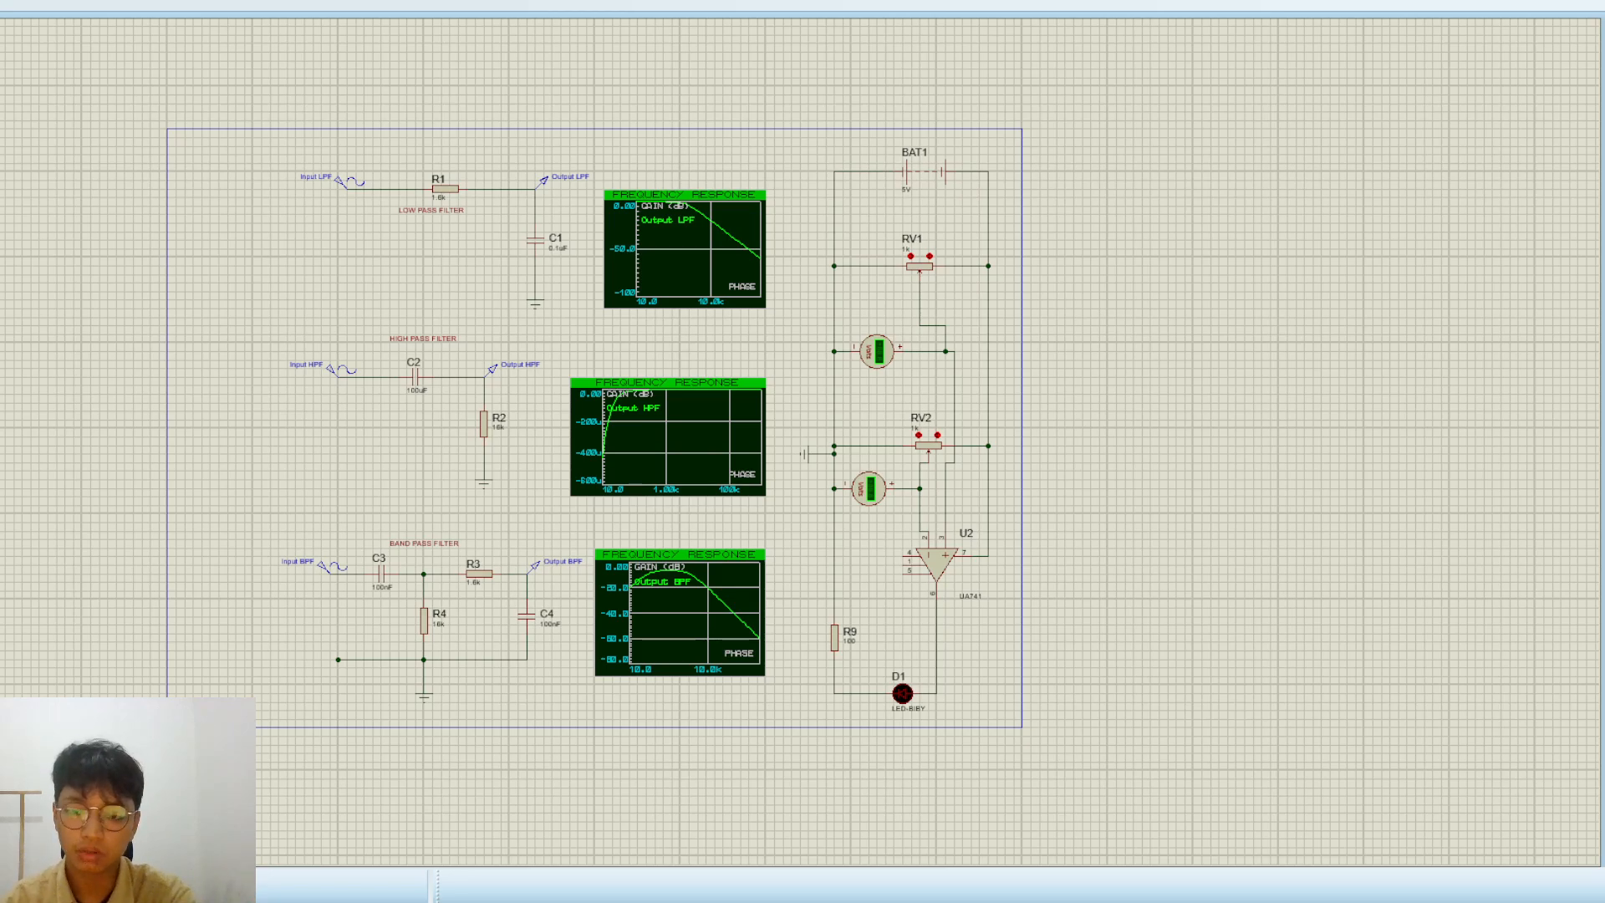
Examine the overall schematic and the low-pass filter circuit formed by R1 and C1
scroll(1086, 609, up, 2)
scroll(673, 419, down, 1)
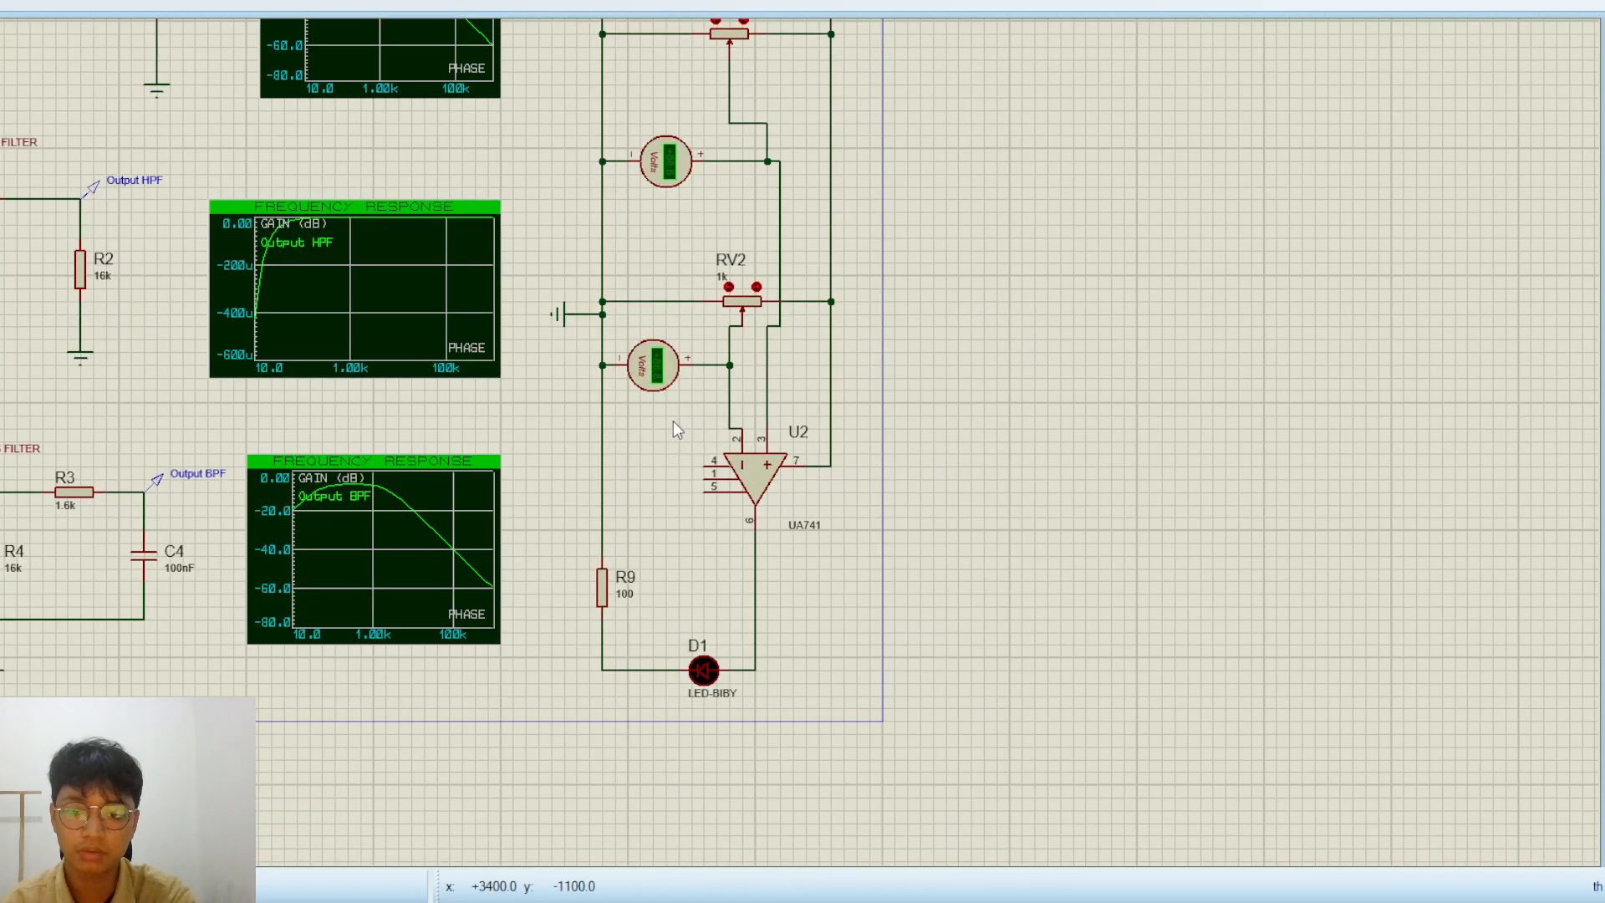
scroll(674, 420, down, 2)
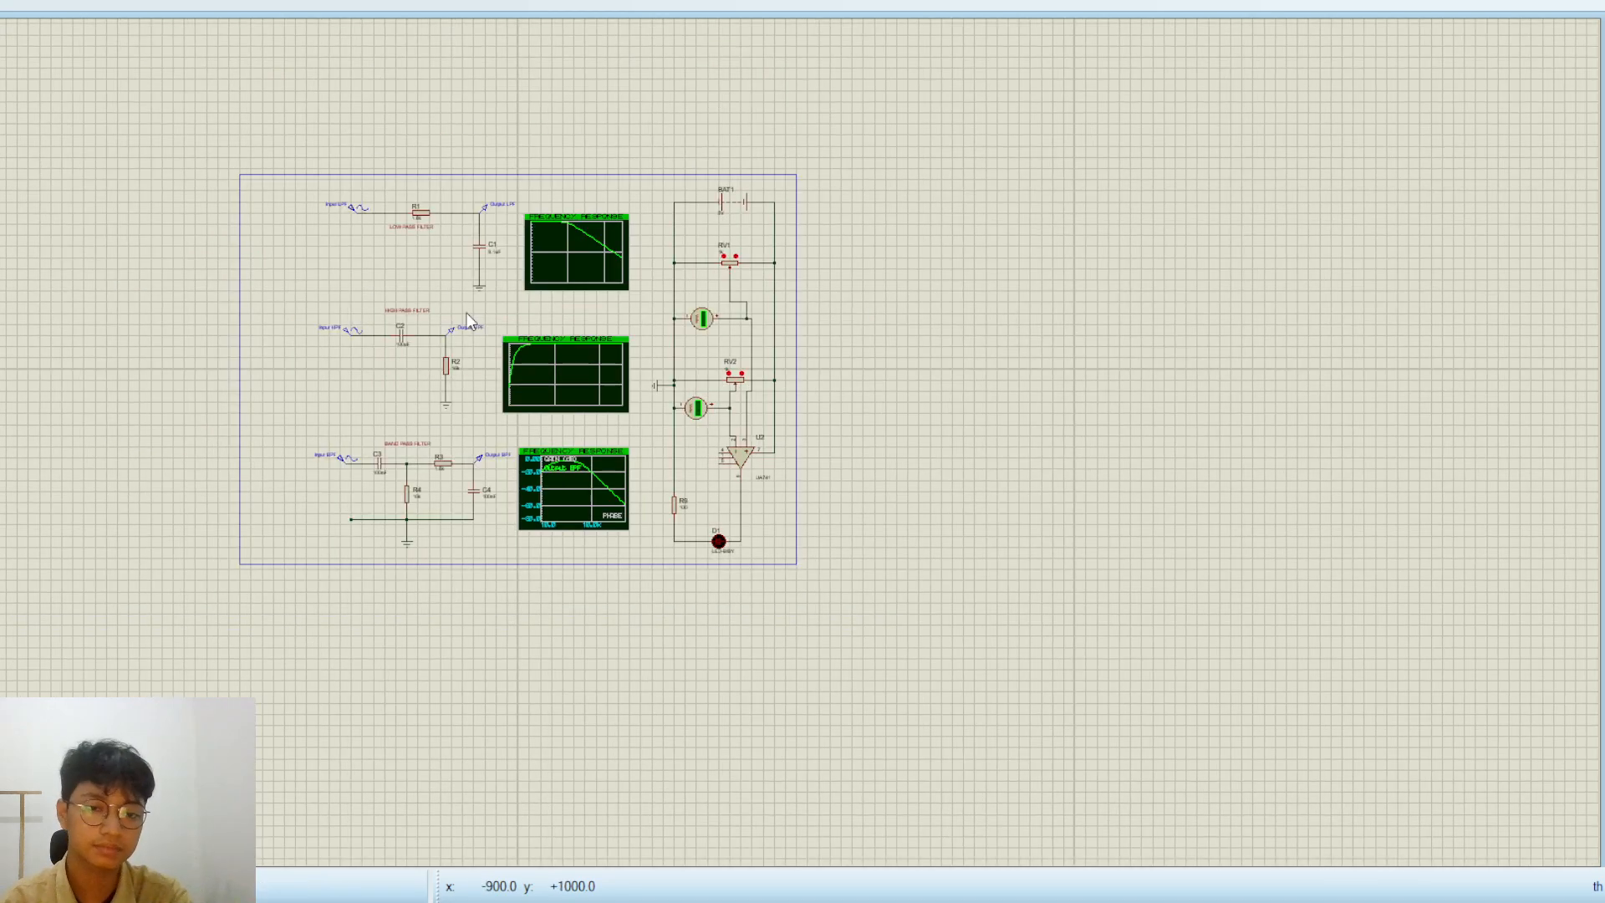
scroll(466, 313, down, 1)
scroll(374, 288, up, 1)
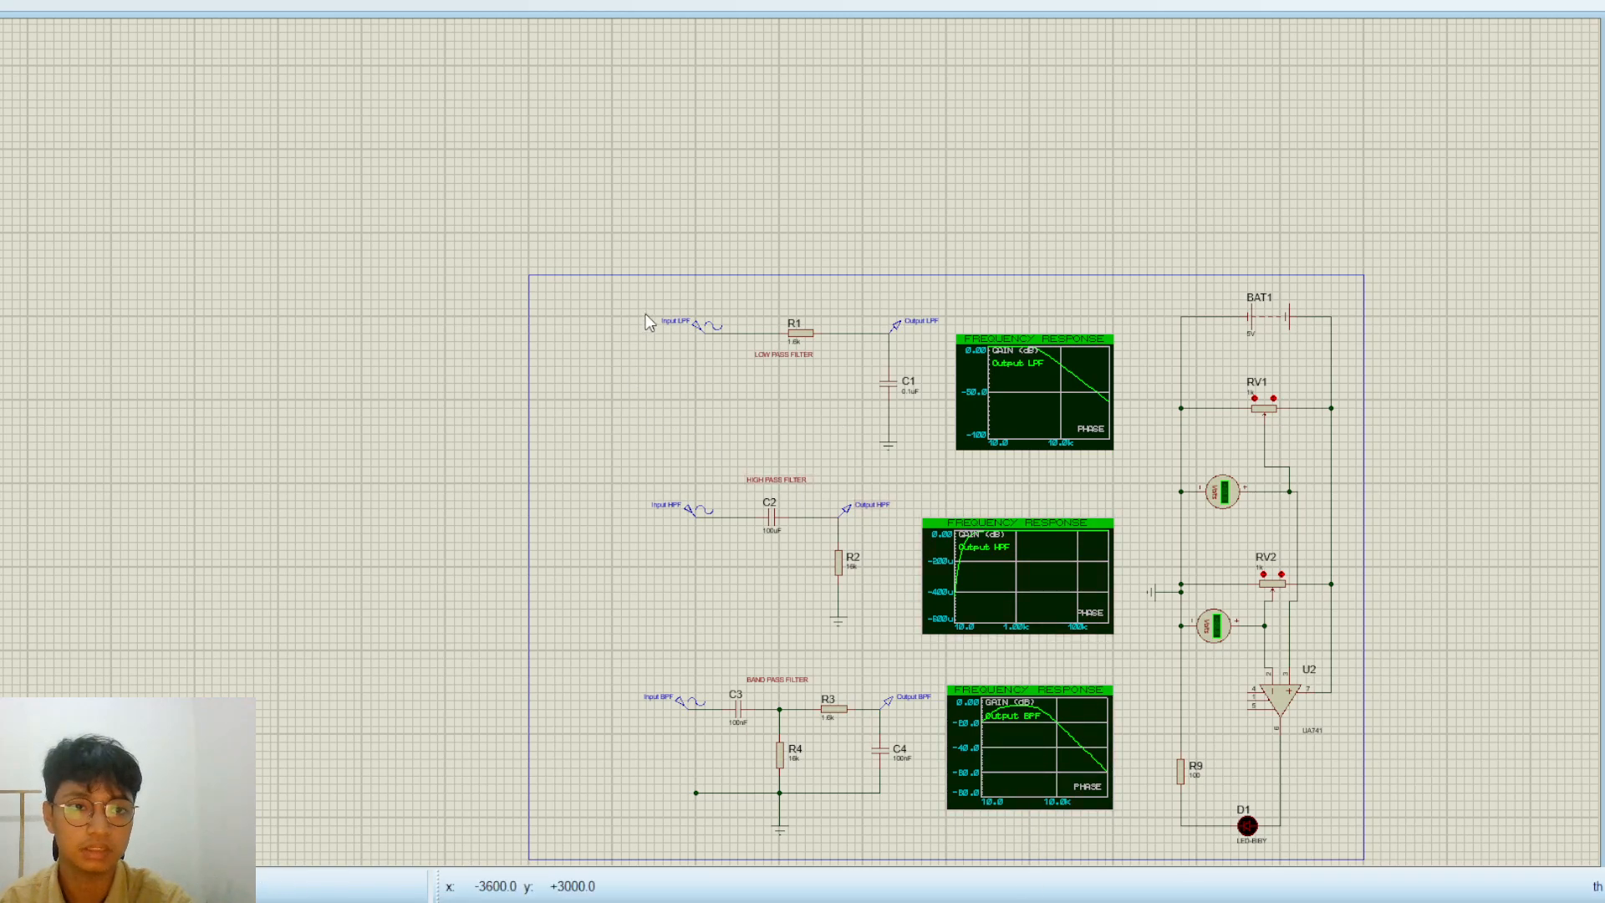
scroll(730, 443, up, 1)
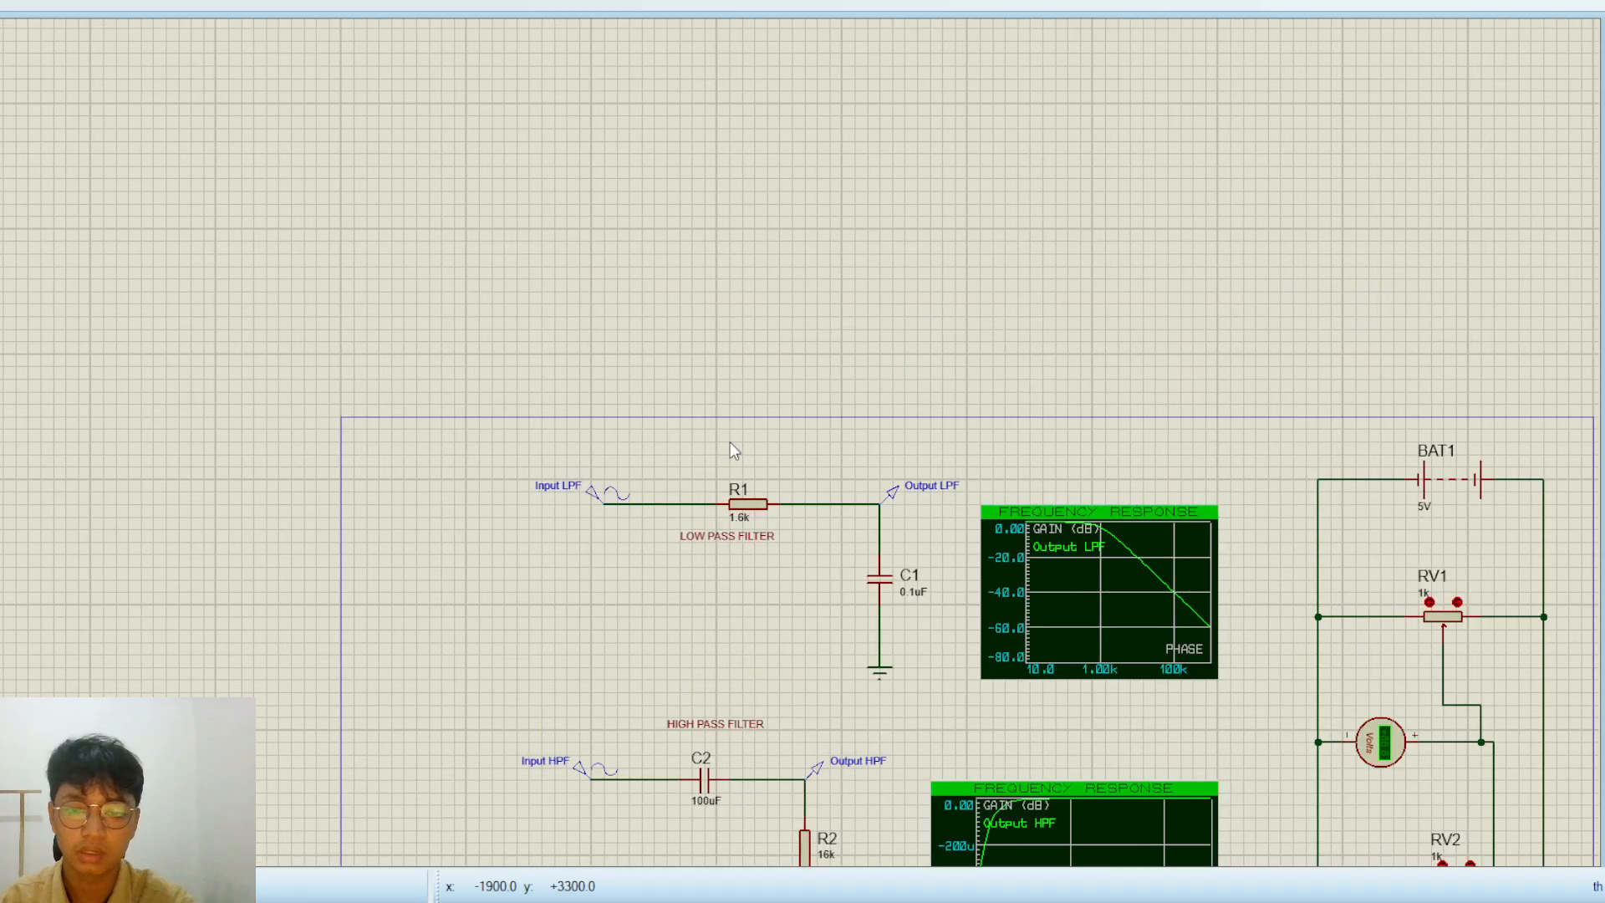
scroll(730, 443, down, 1)
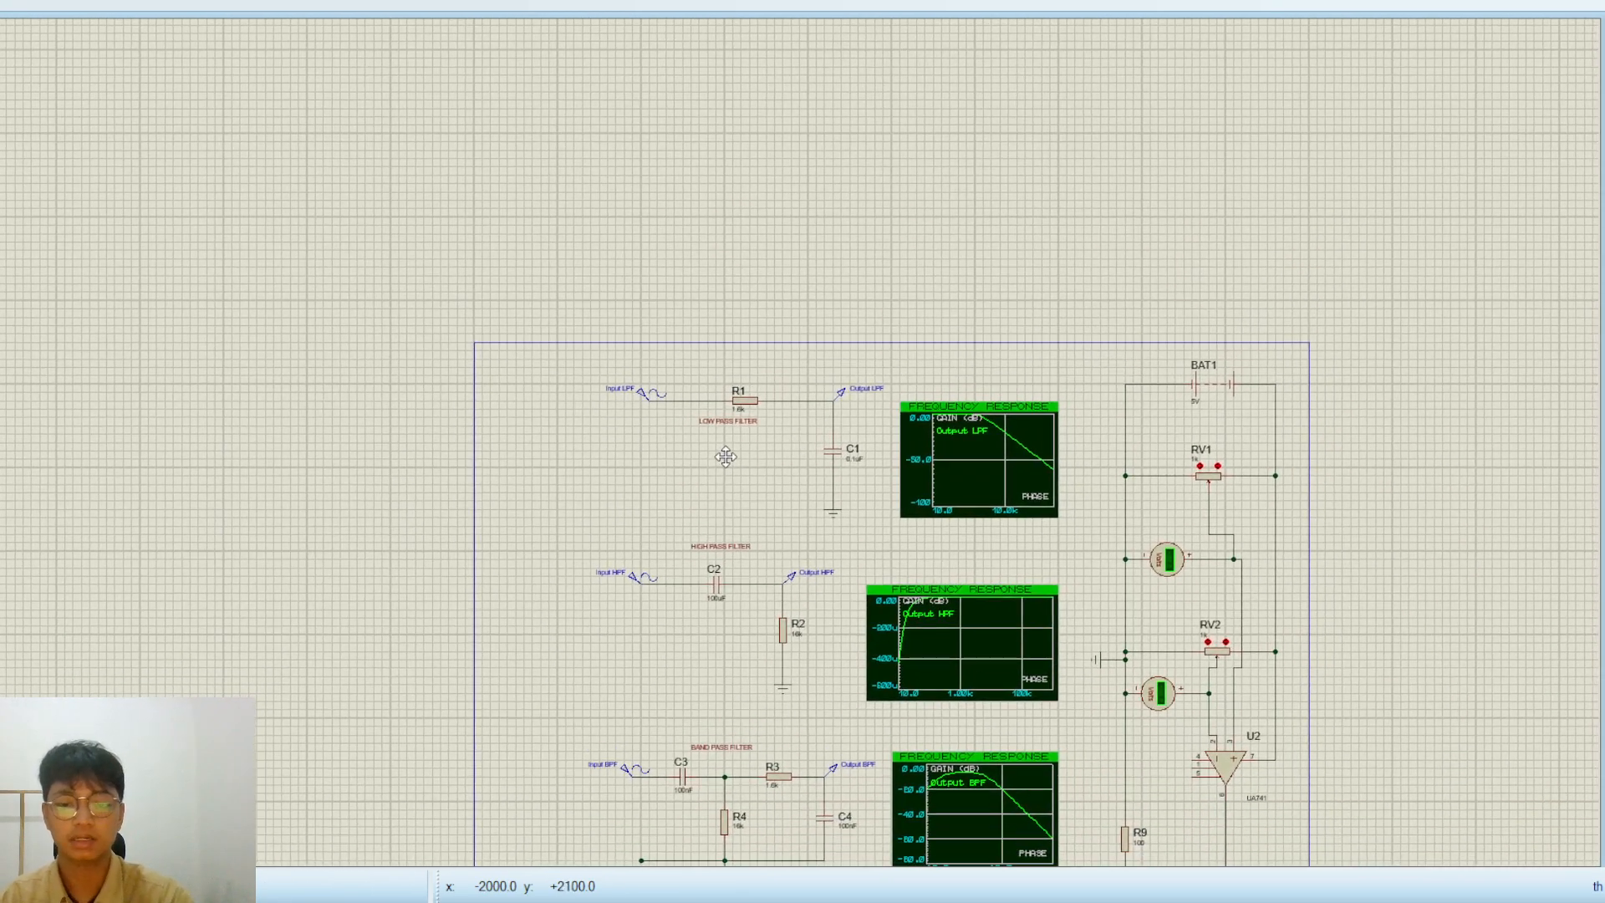
scroll(730, 441, up, 1)
scroll(730, 441, up, 1)
scroll(730, 441, down, 2)
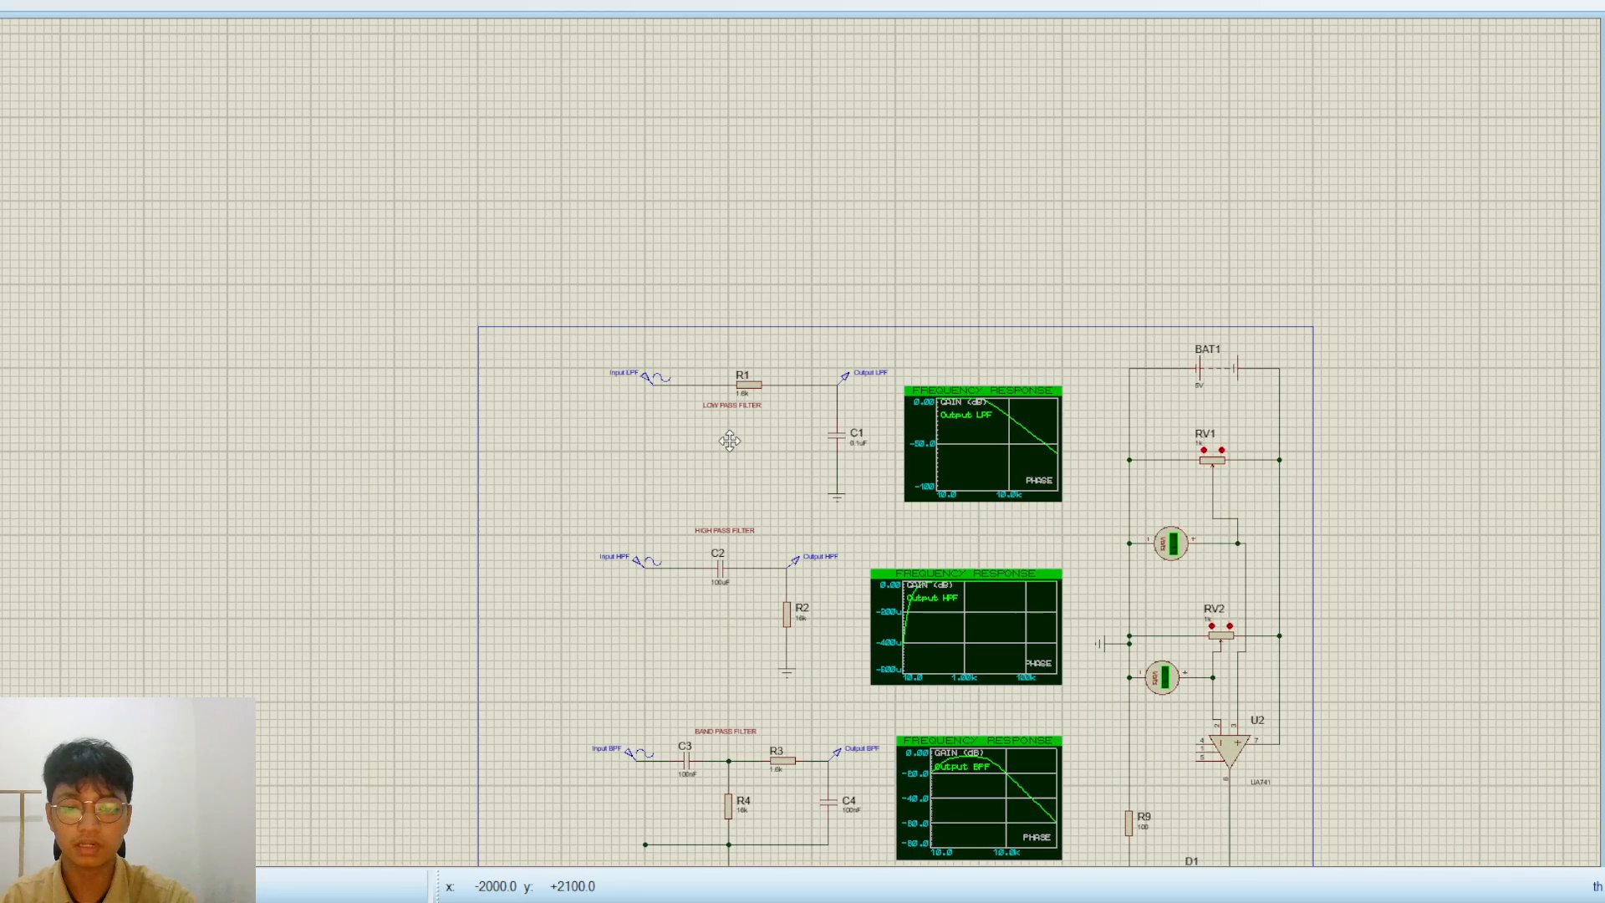
scroll(730, 441, up, 1)
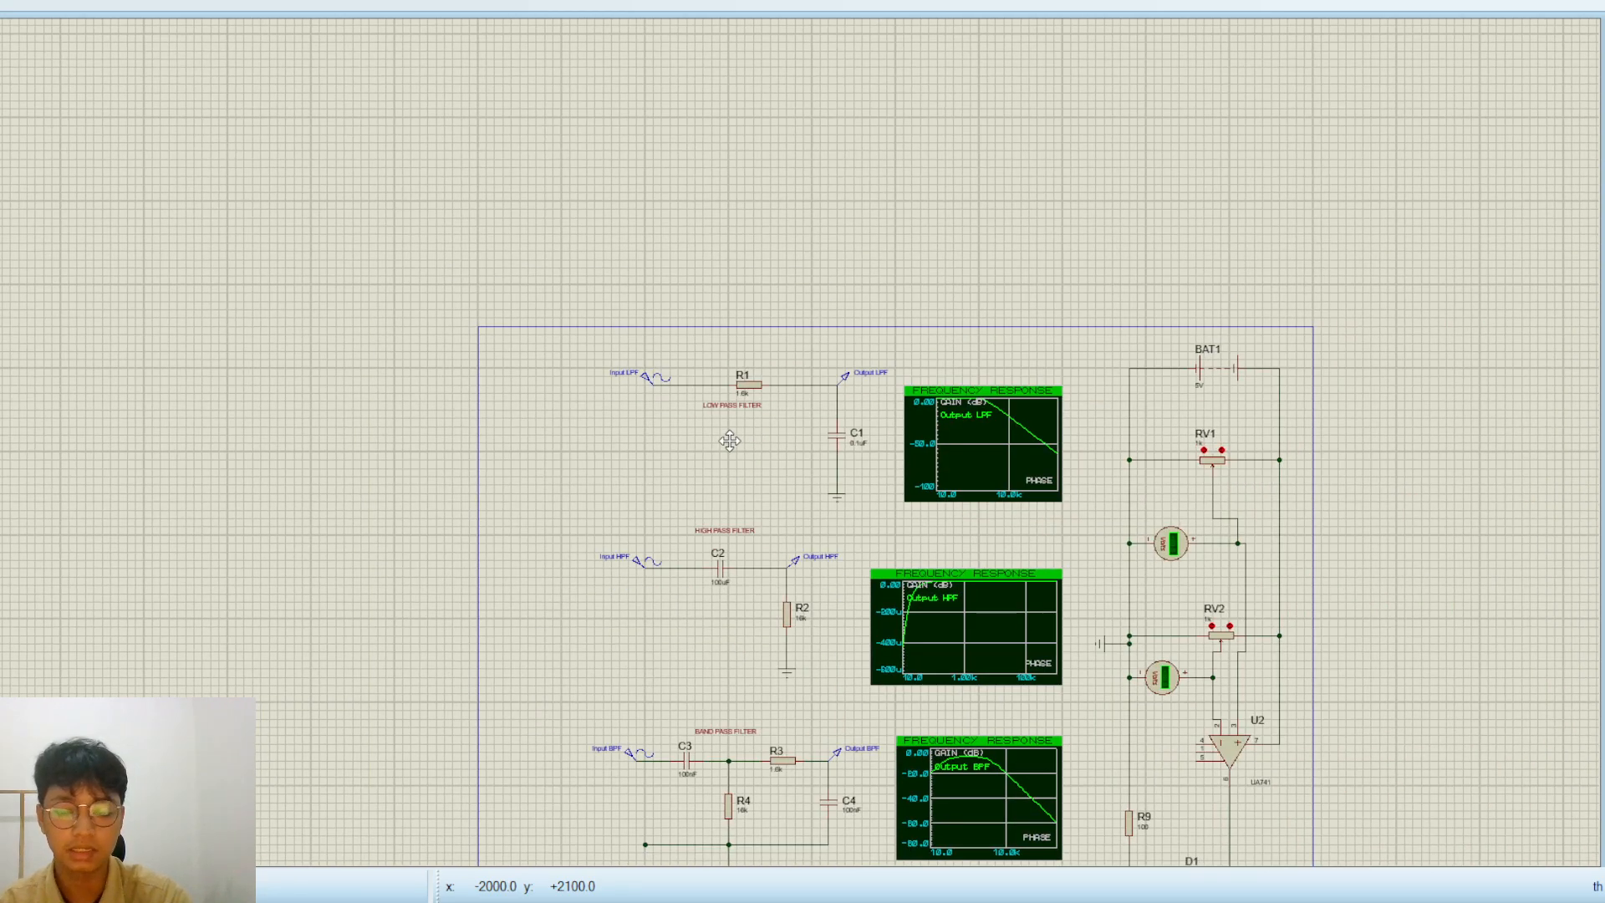
scroll(729, 441, up, 1)
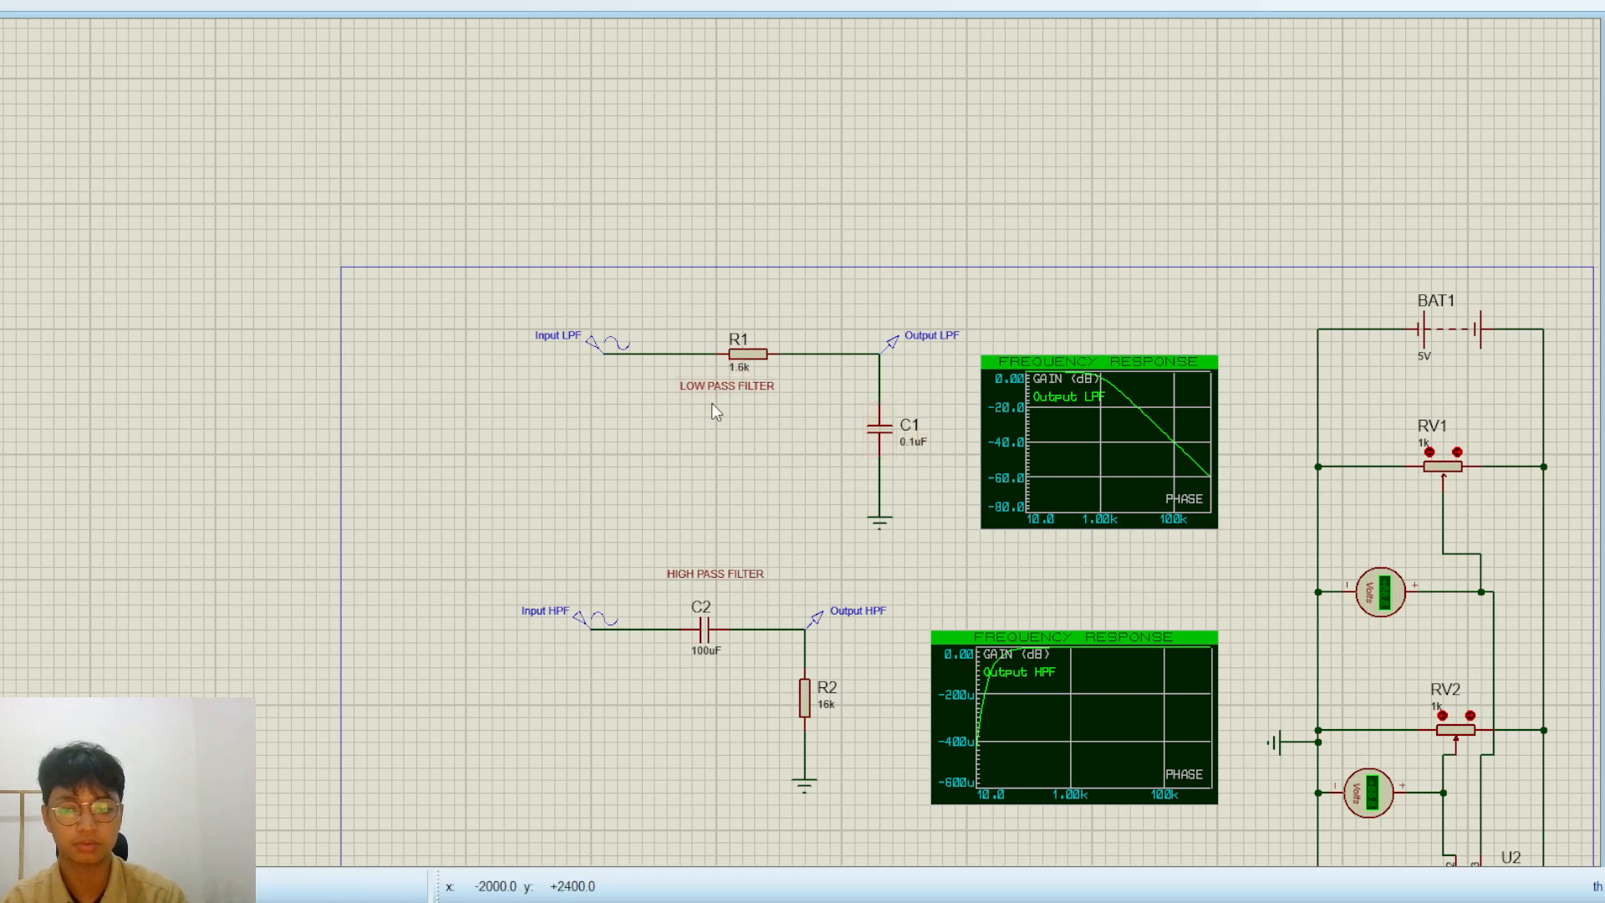
Examine the frequency response graphs, the band-pass filter, the UA741 op-amp circuit with its LED, and the low-pass filter
scroll(710, 403, down, 2)
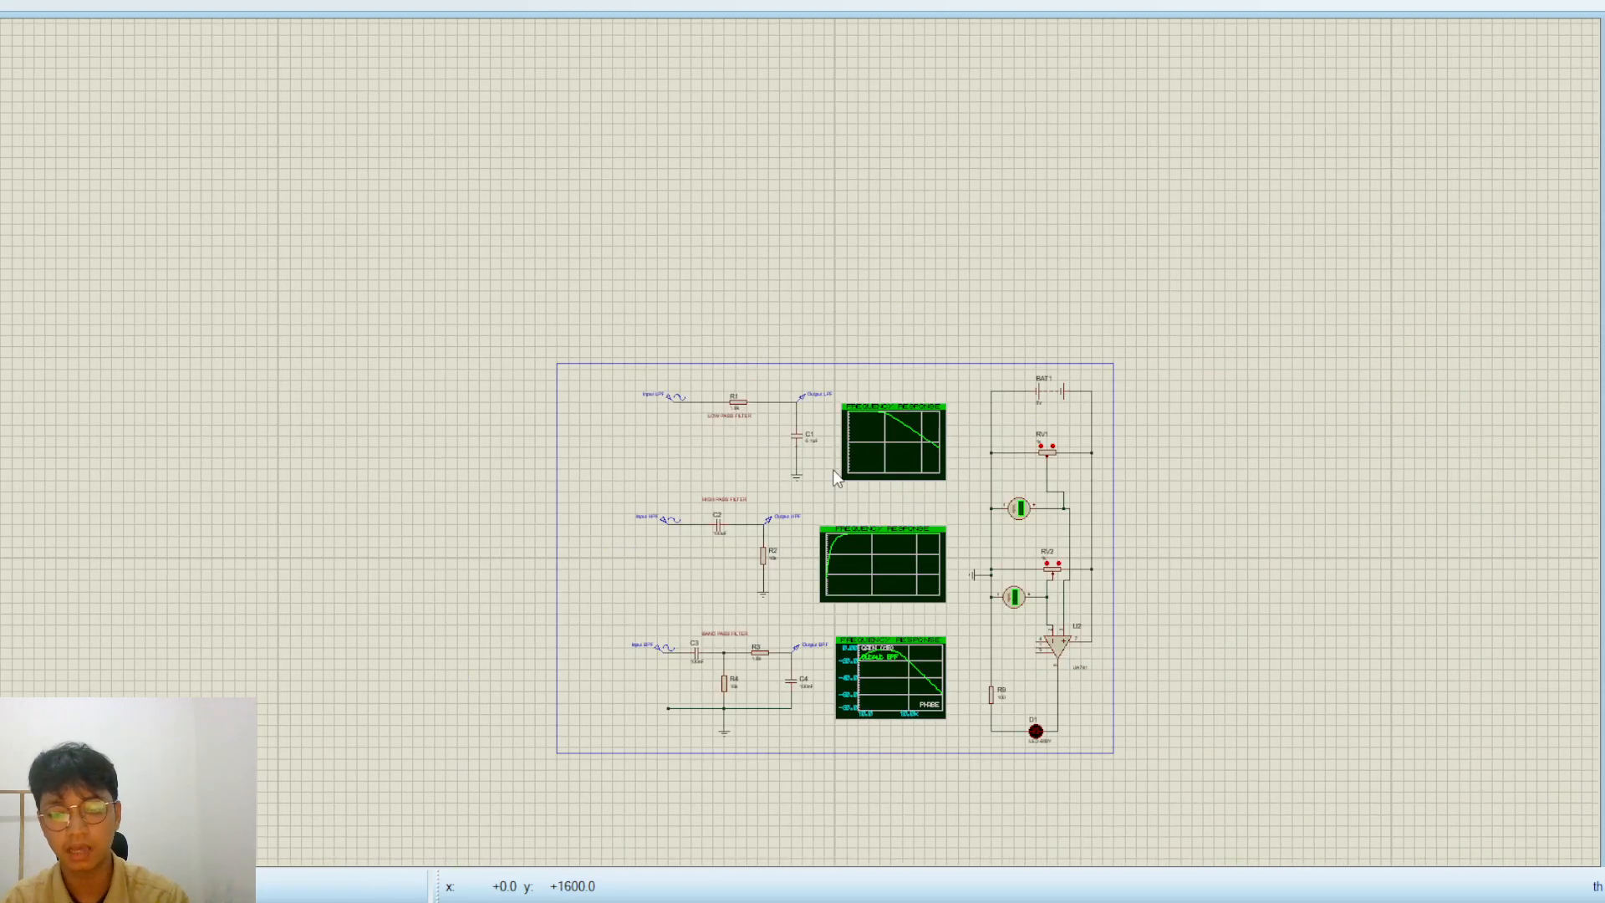
scroll(835, 478, up, 1)
scroll(730, 450, up, 1)
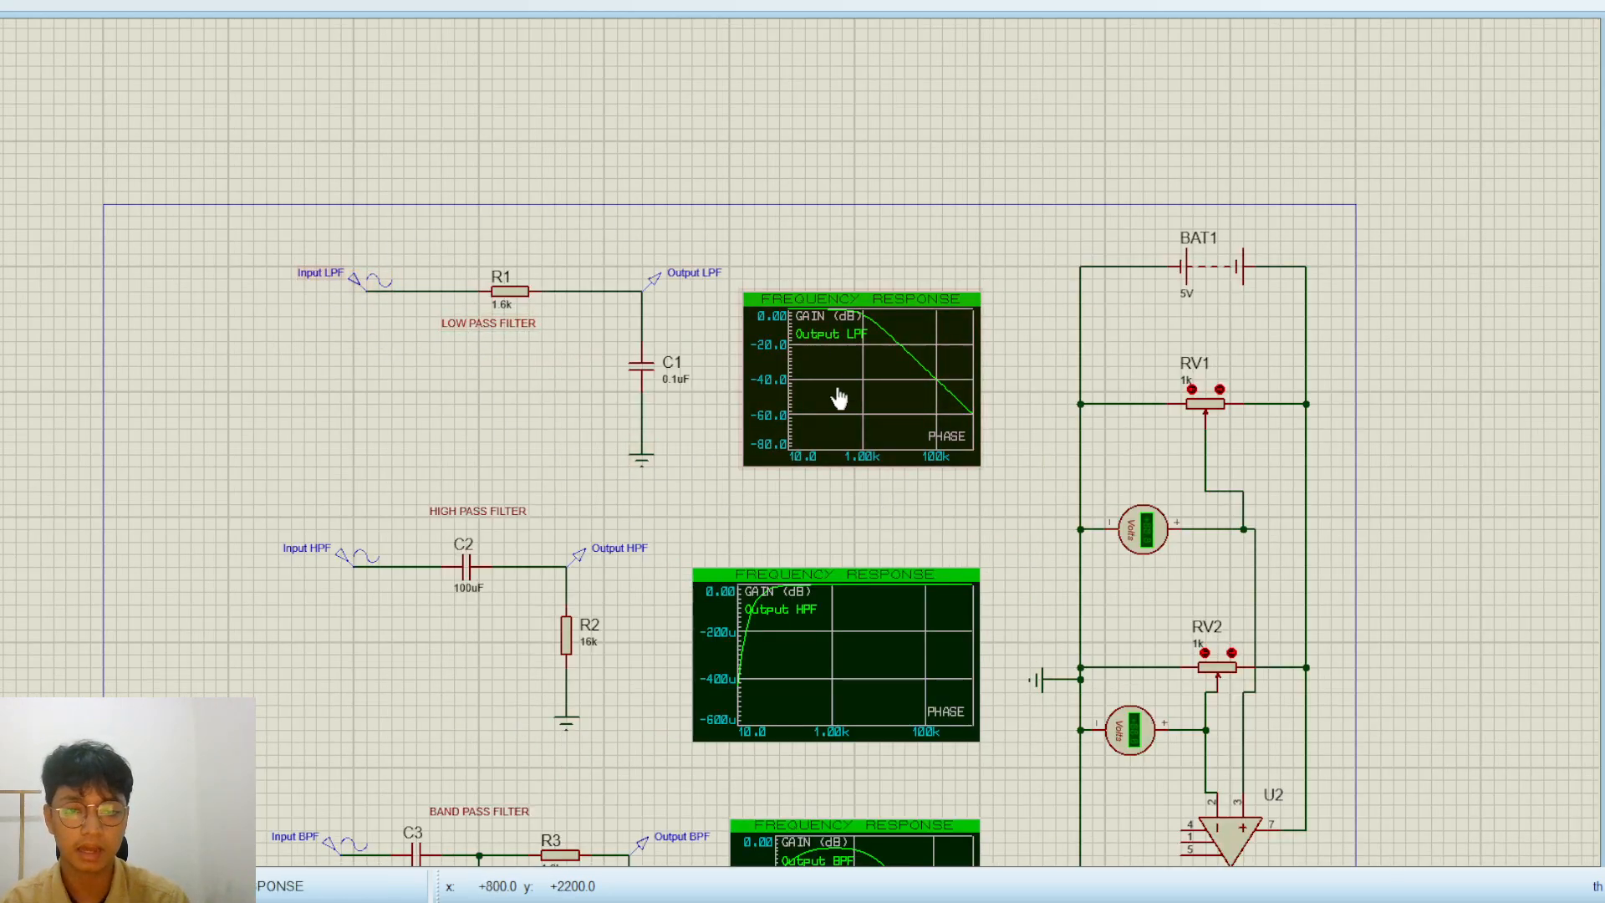
scroll(723, 431, down, 1)
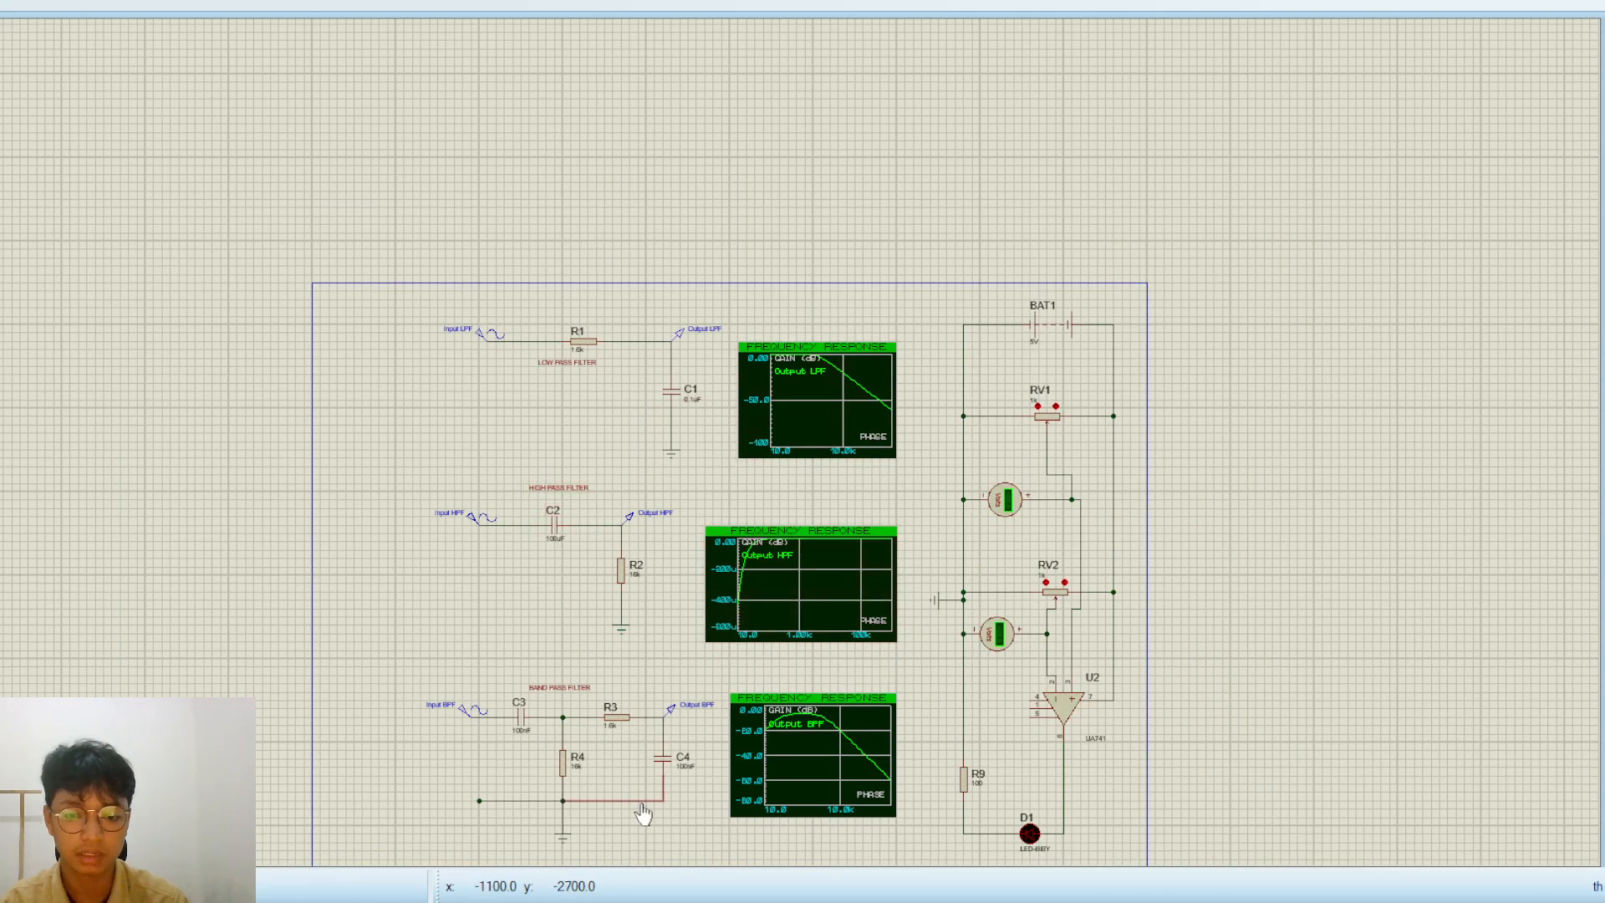
scroll(645, 811, up, 1)
scroll(878, 351, down, 3)
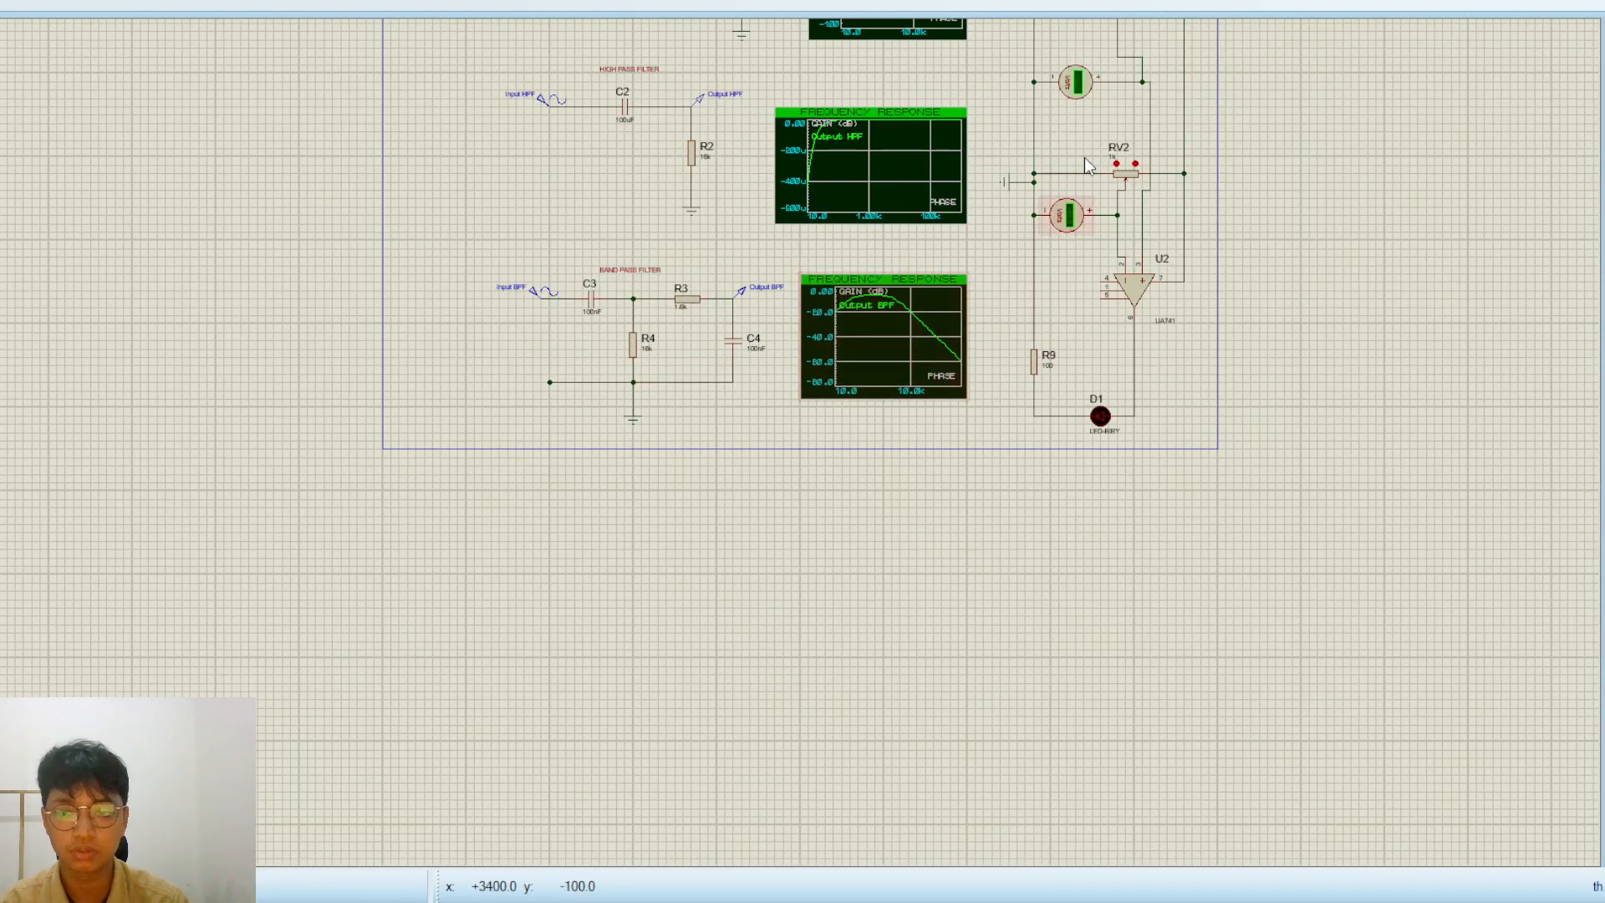
scroll(763, 454, up, 3)
middle_click(1019, 788)
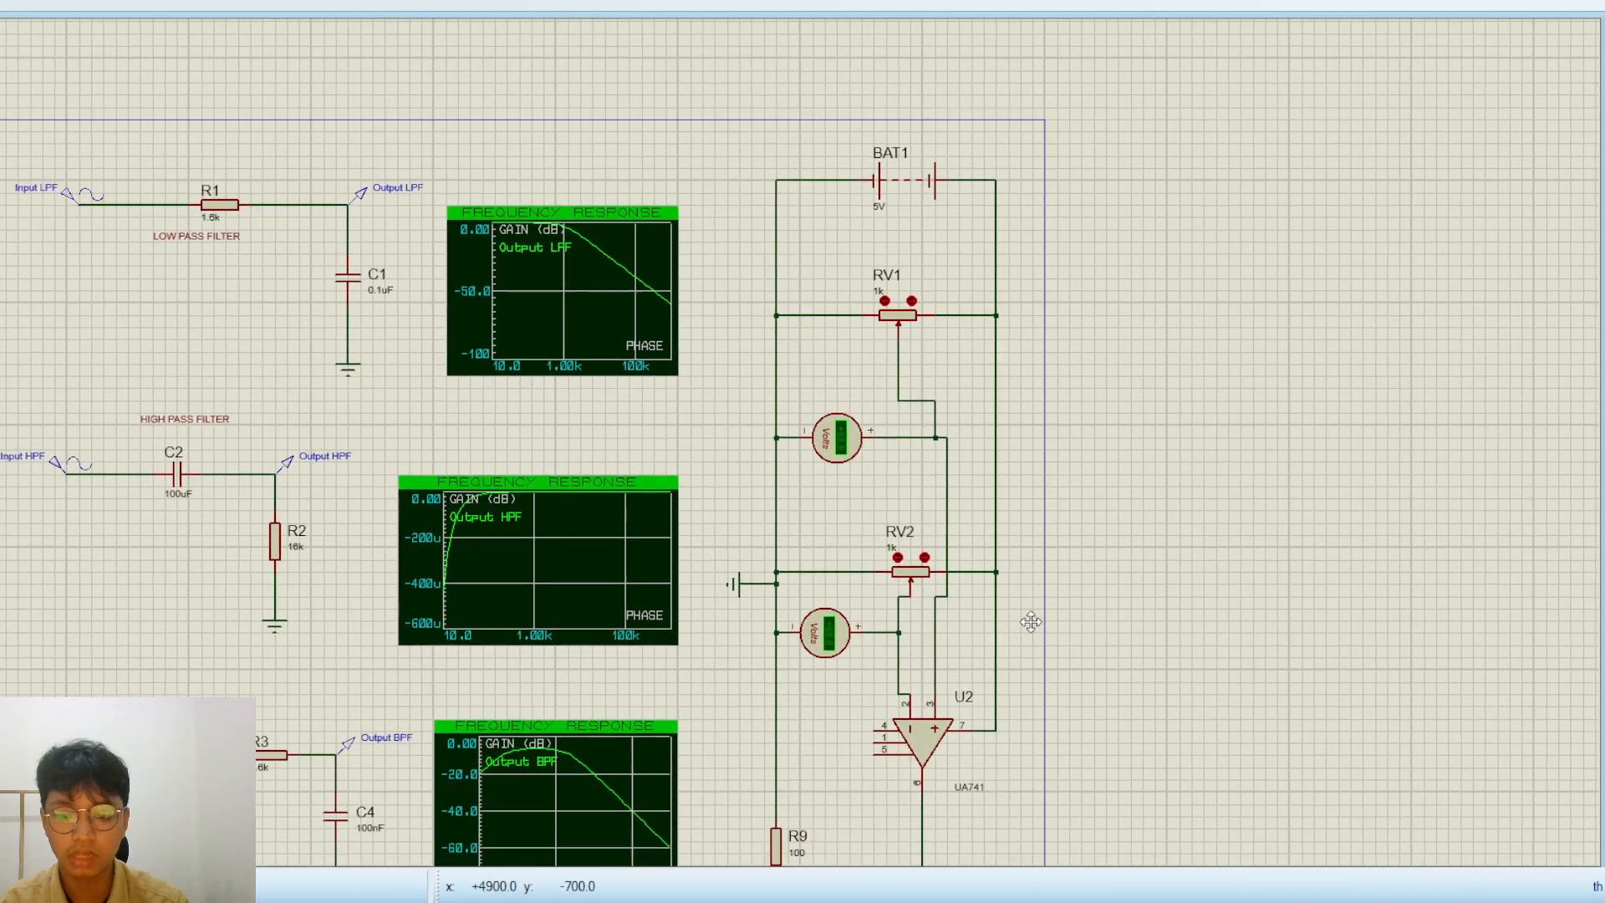
scroll(1069, 484, up, 1)
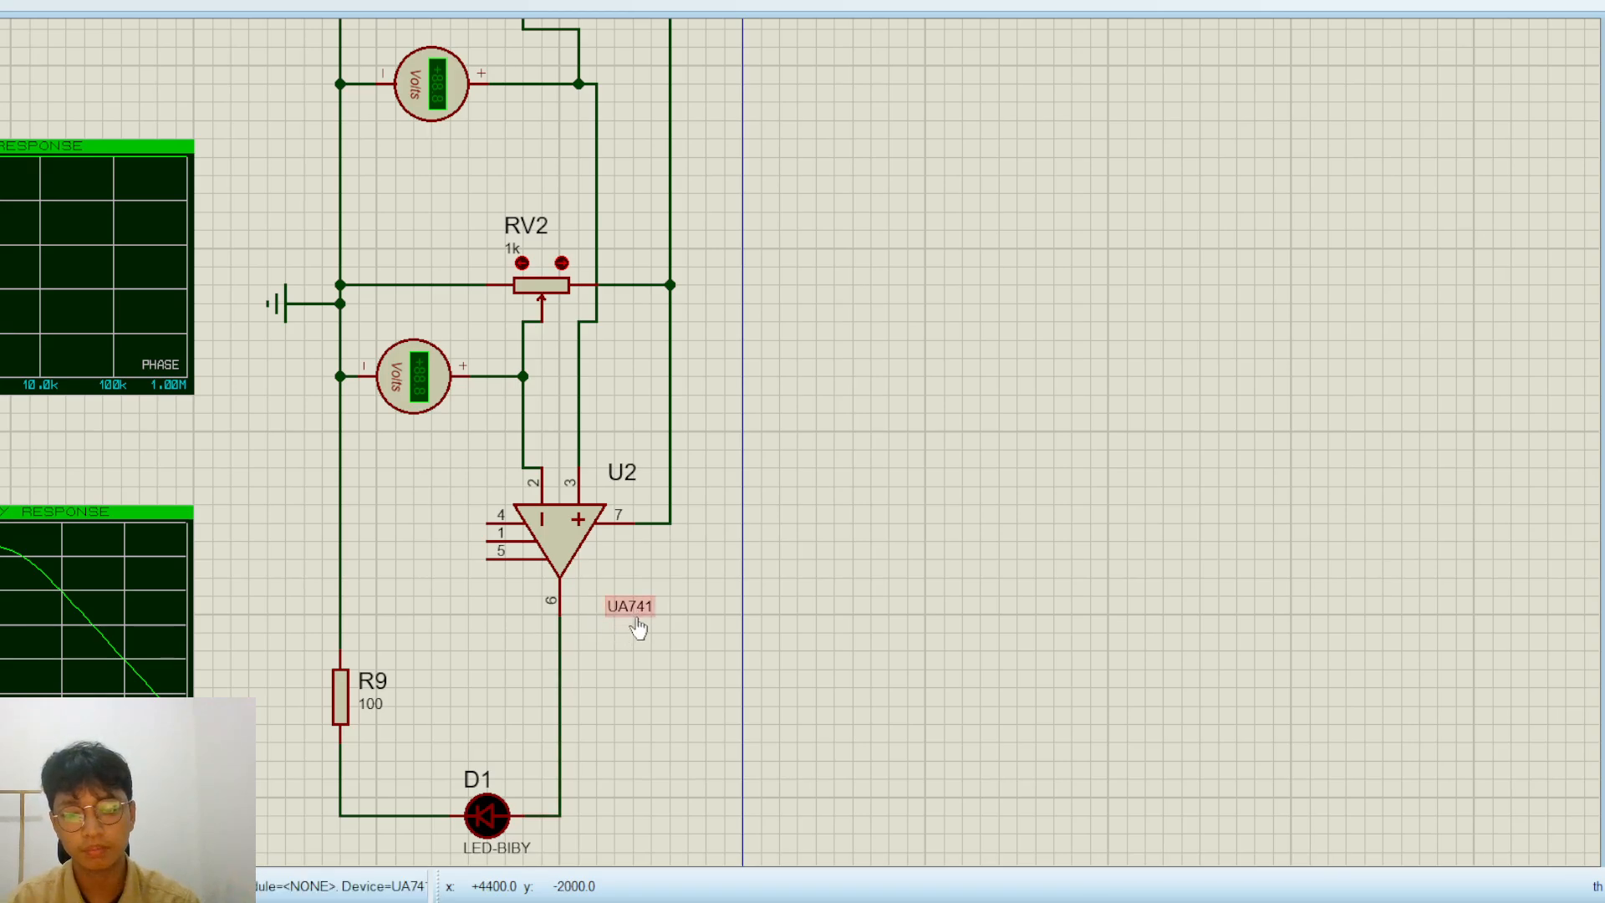
scroll(627, 625, down, 2)
scroll(276, 326, down, 1)
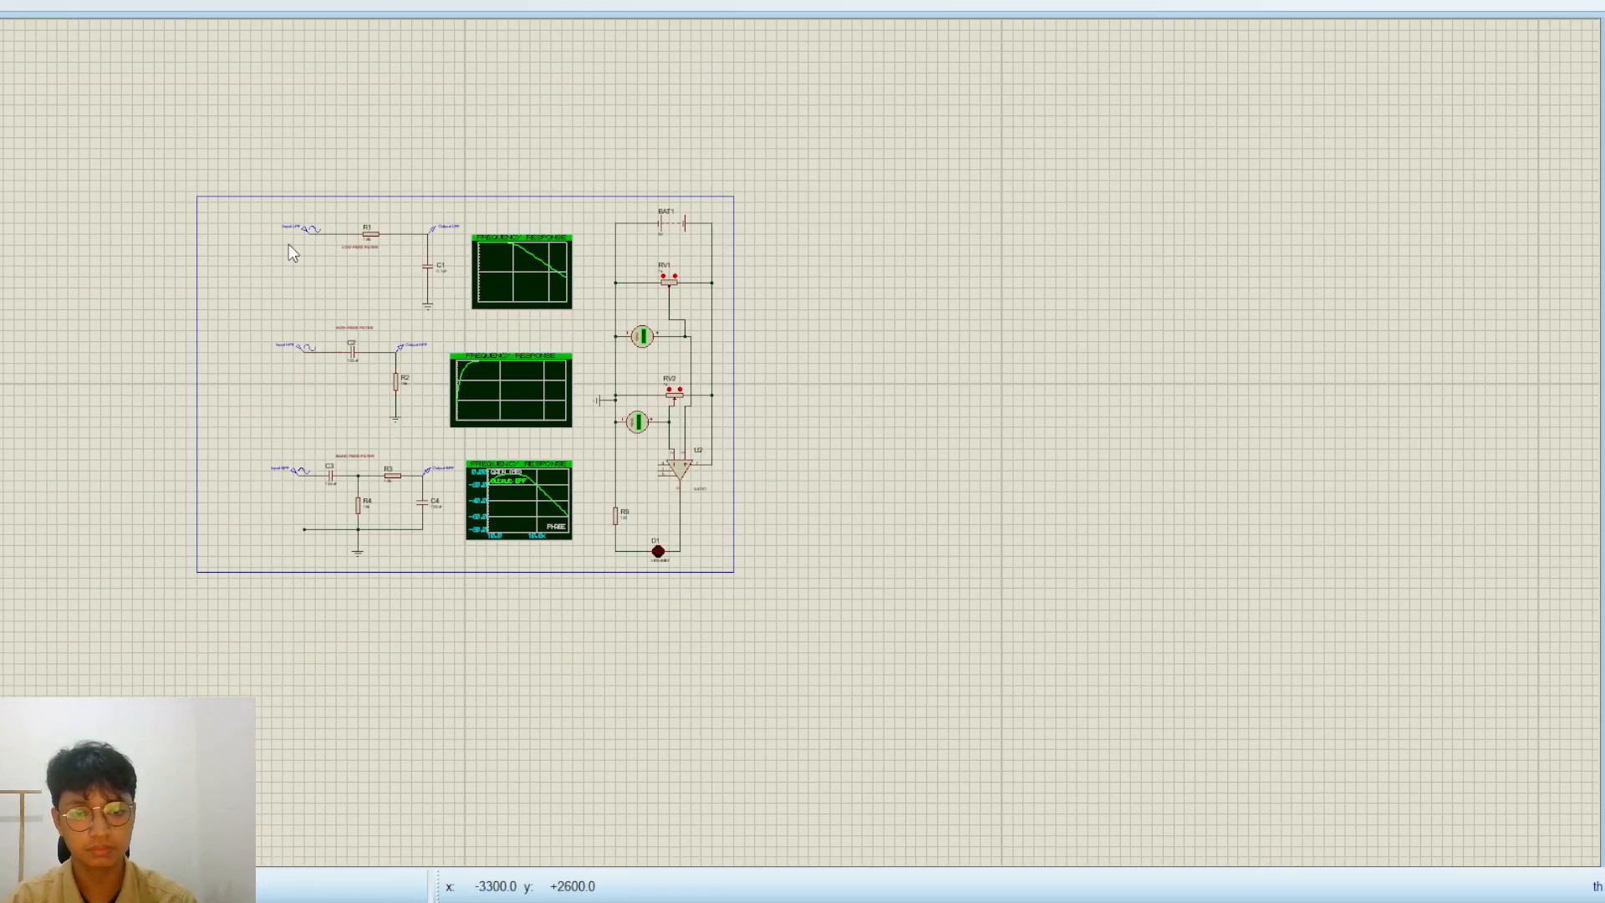
scroll(279, 240, up, 1)
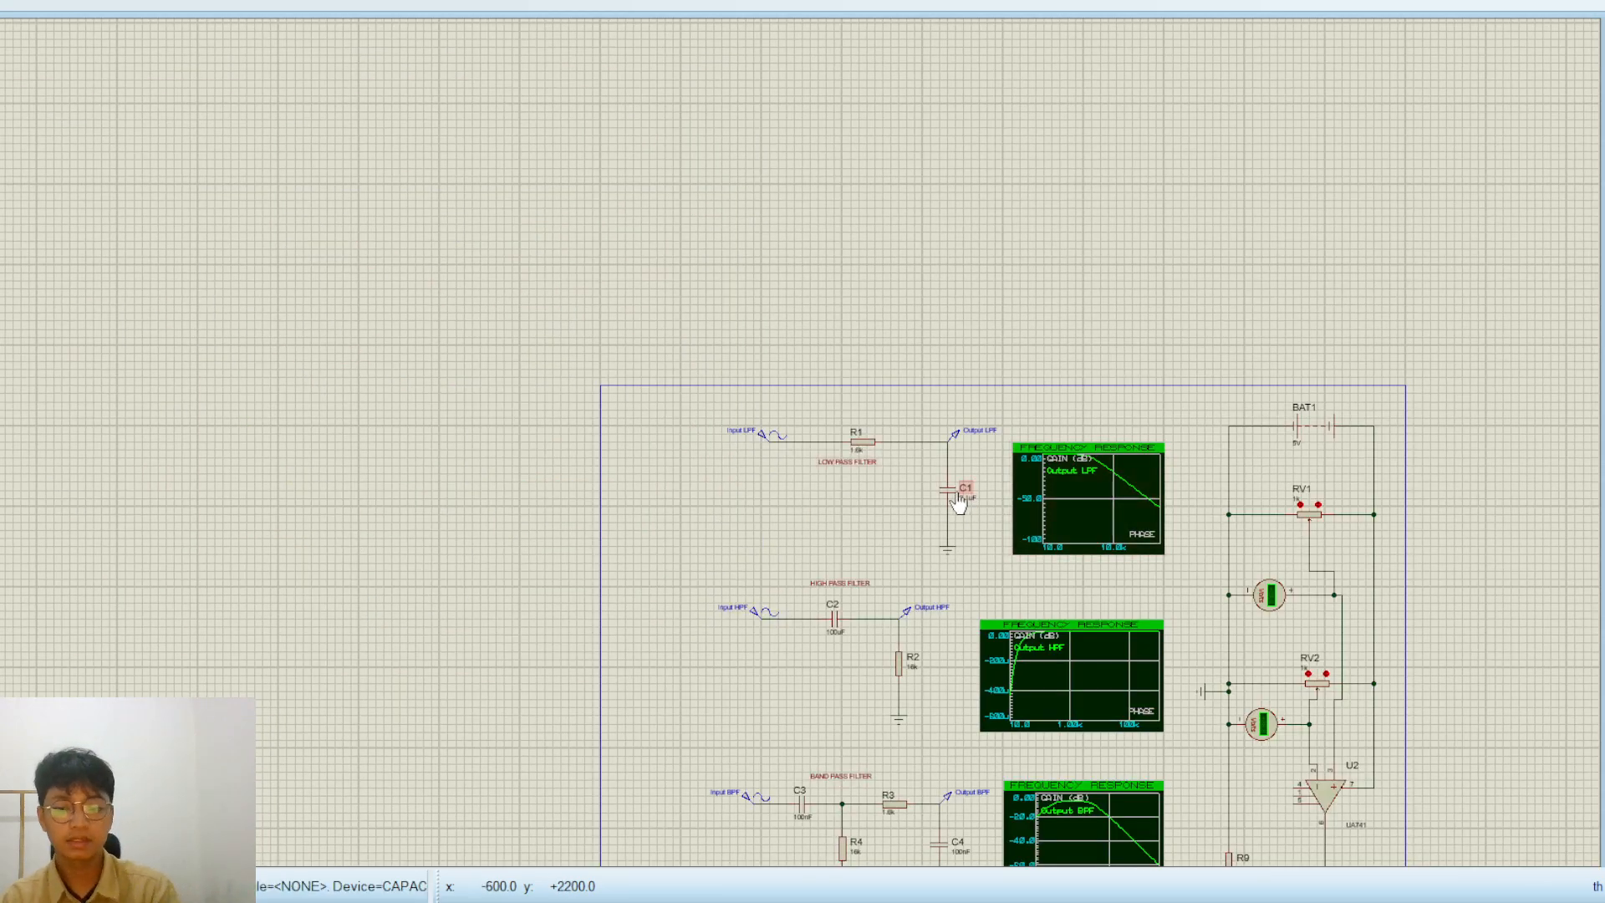
middle_click(858, 523)
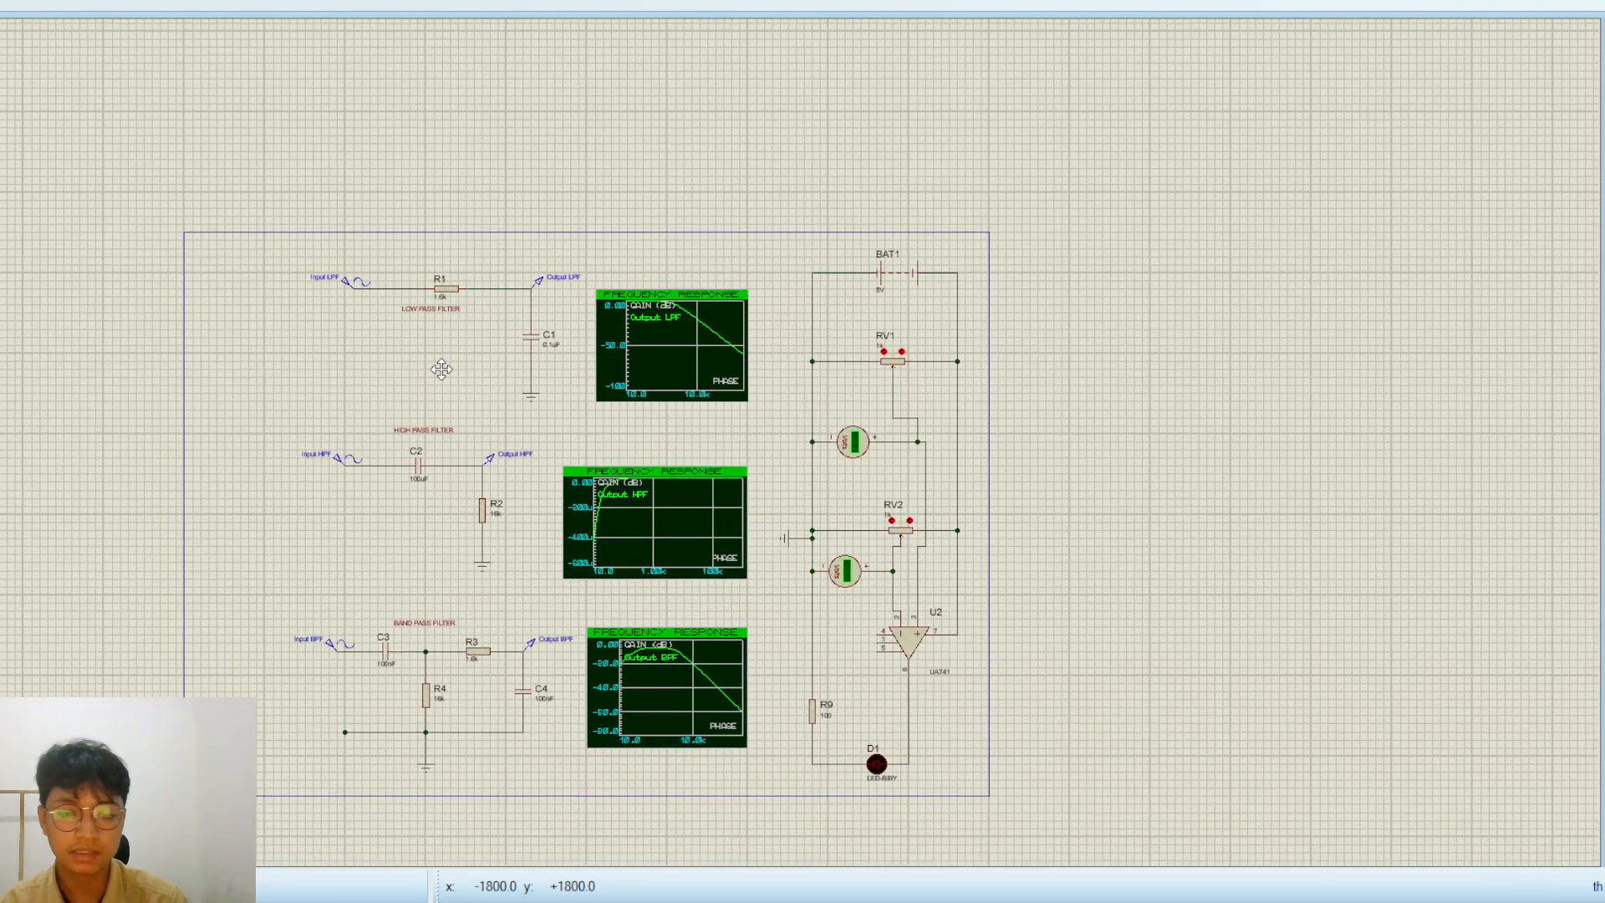
click(441, 370)
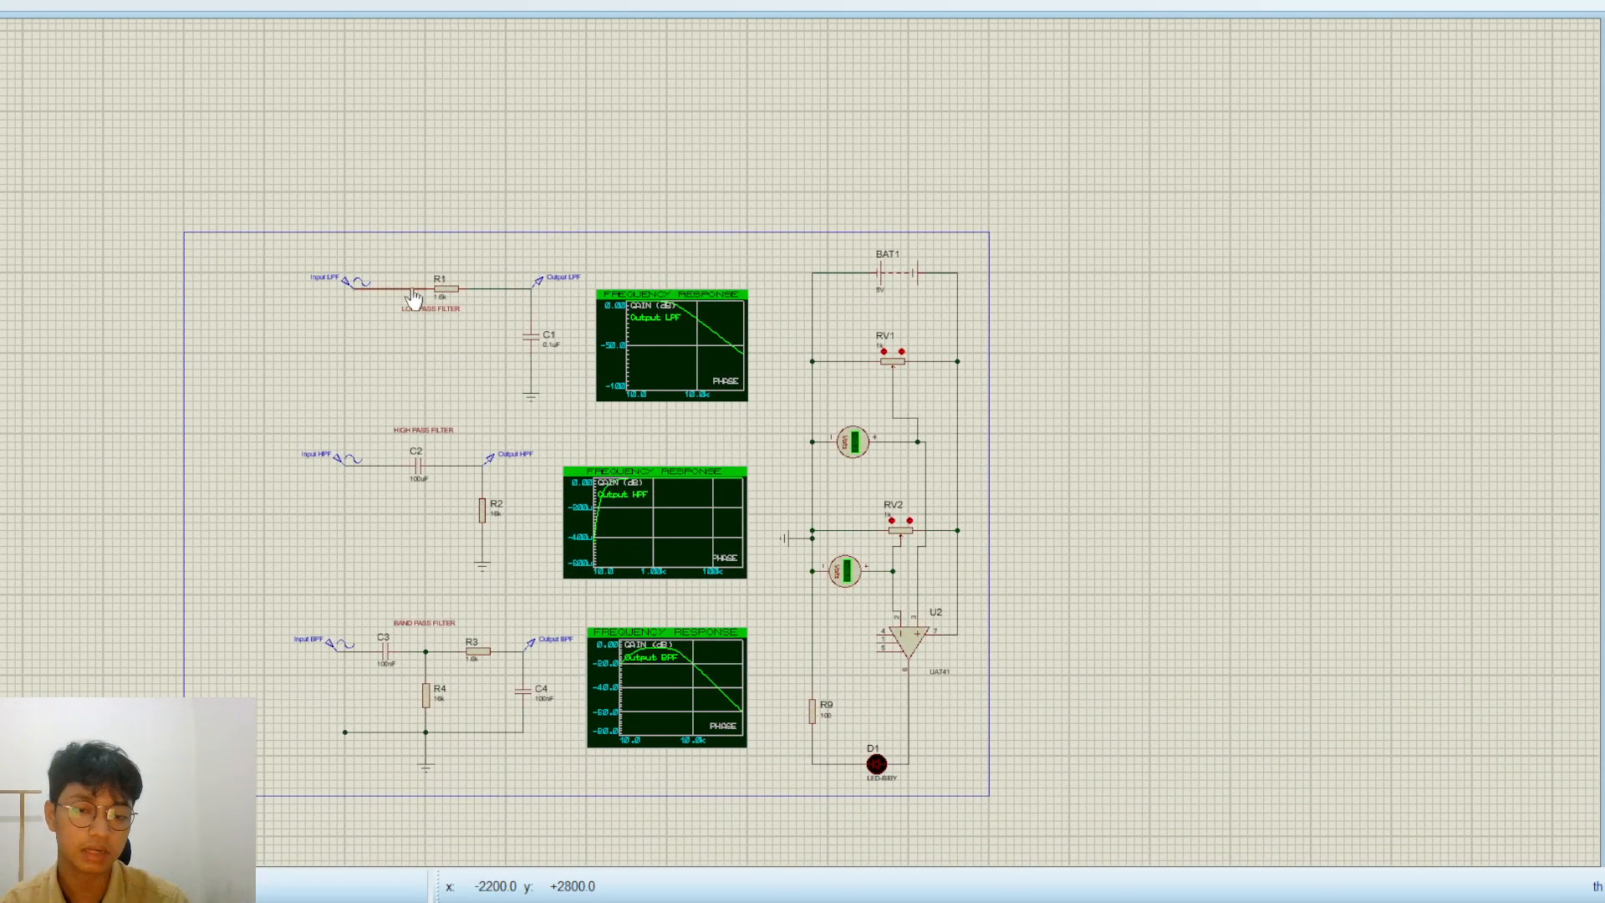
scroll(730, 440, up, 2)
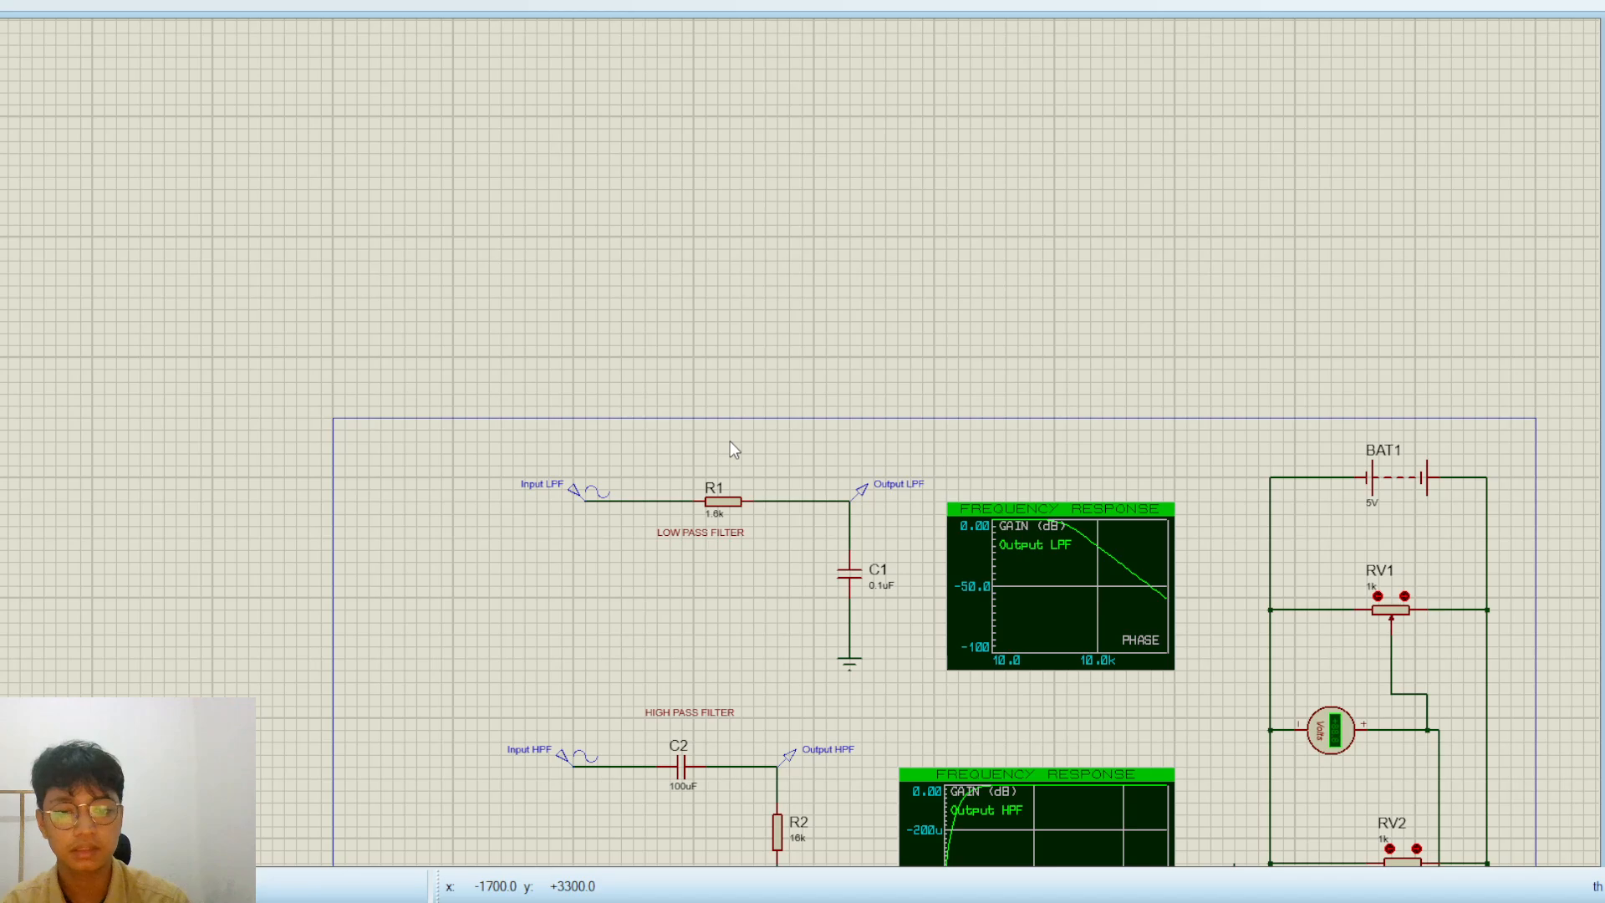
Place a horizontal resistor outside the sheet border, to the left of the low-pass filter and level with R1
middle_click(774, 572)
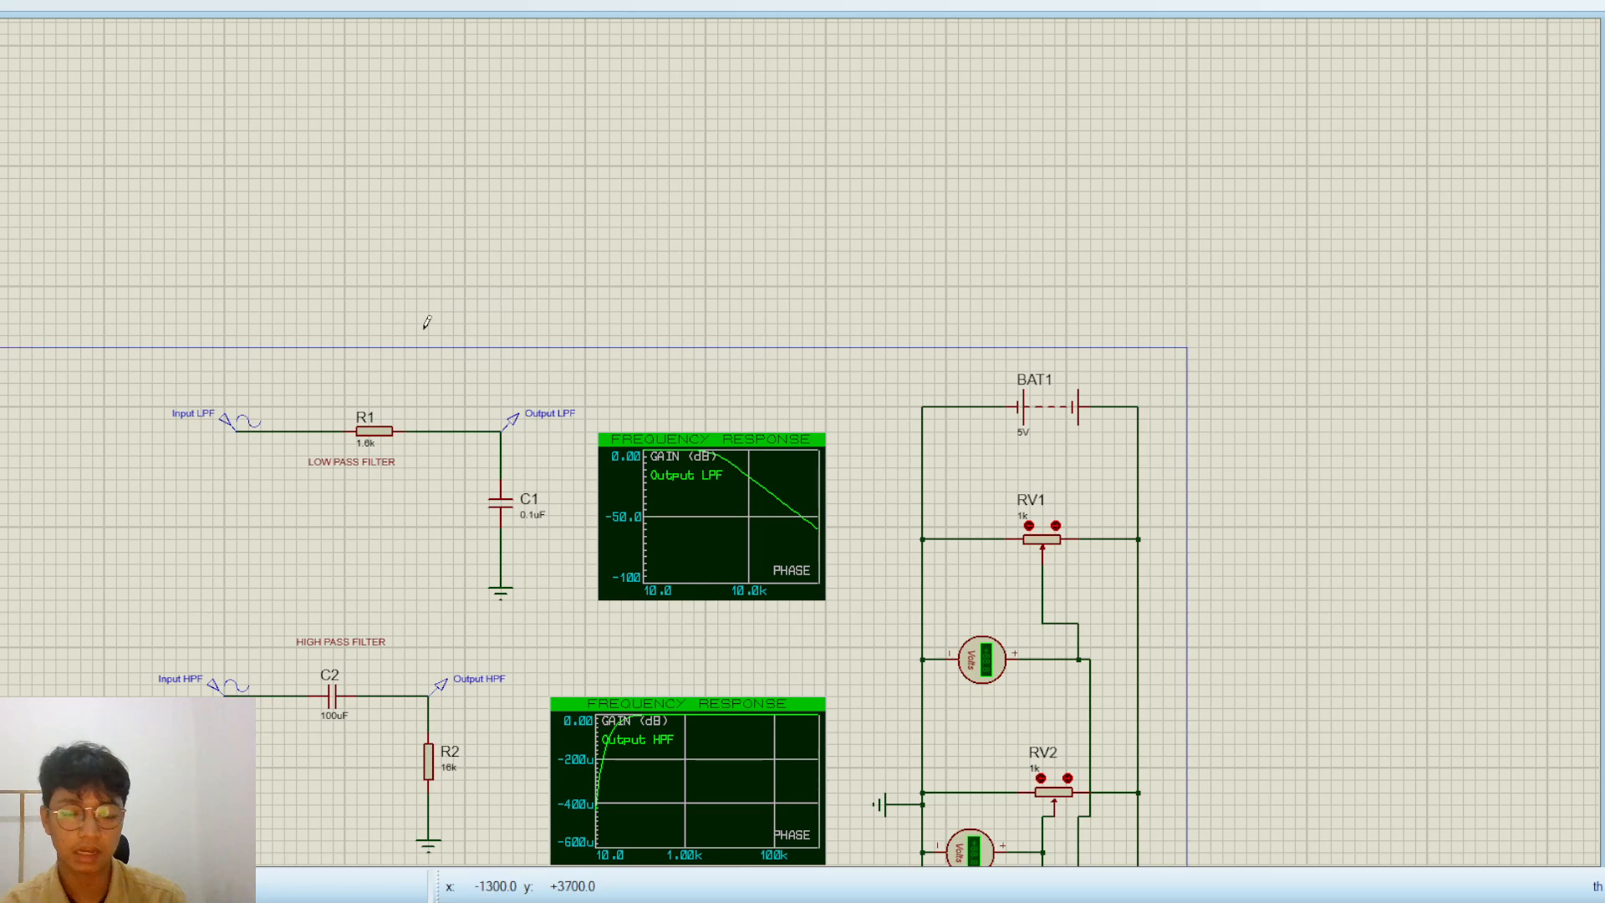
scroll(97, 519, up, 1)
scroll(753, 425, down, 1)
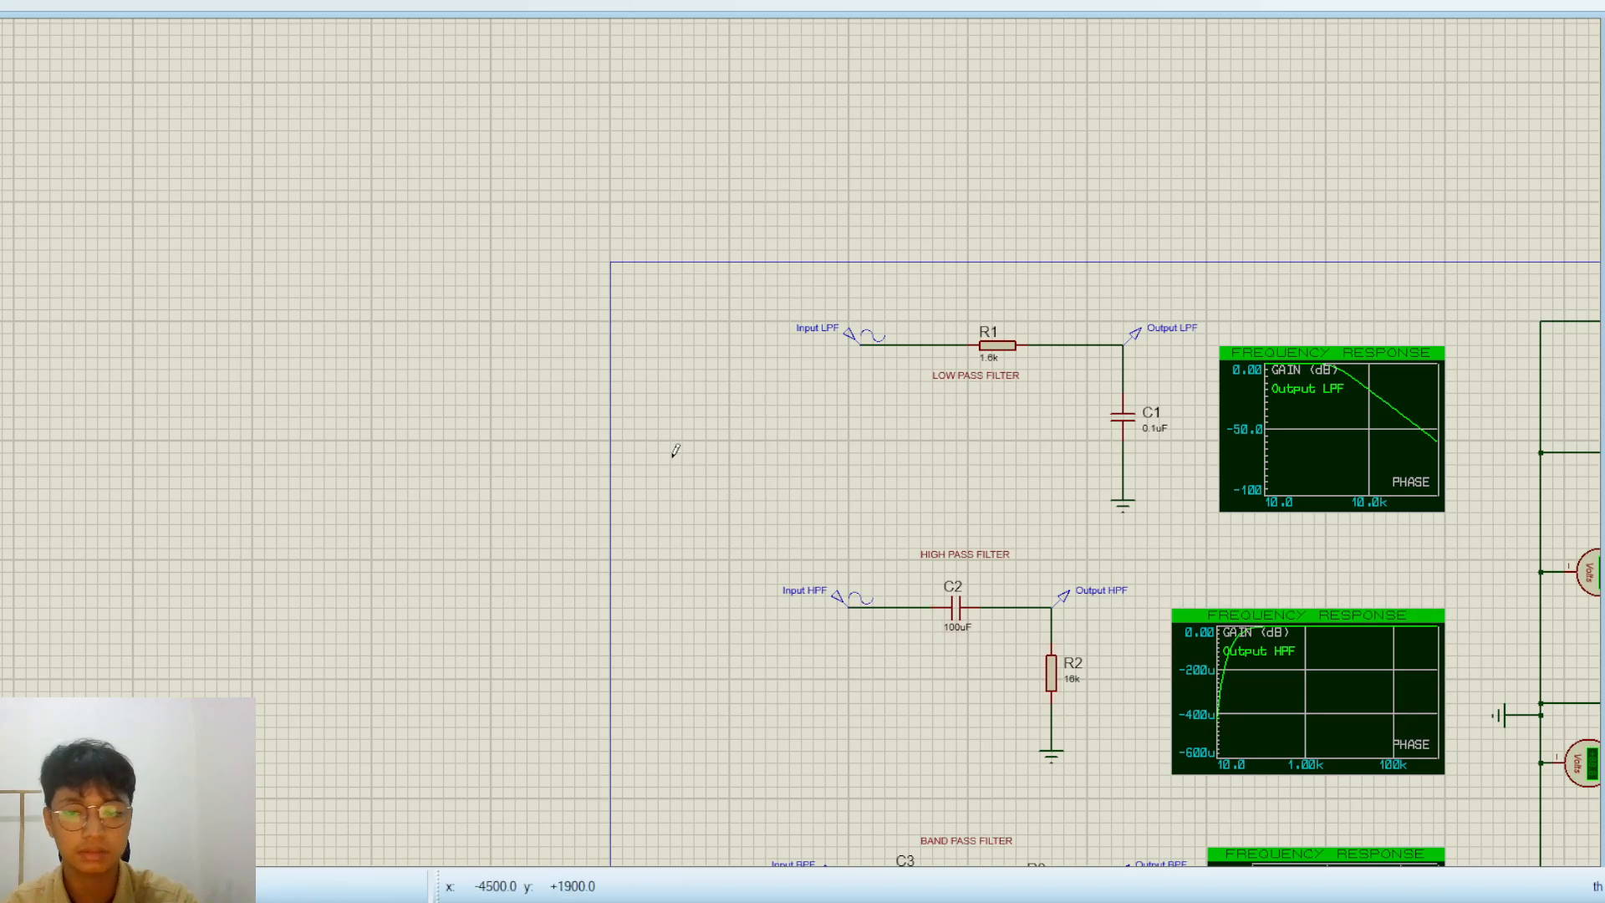
click(721, 413)
click(352, 345)
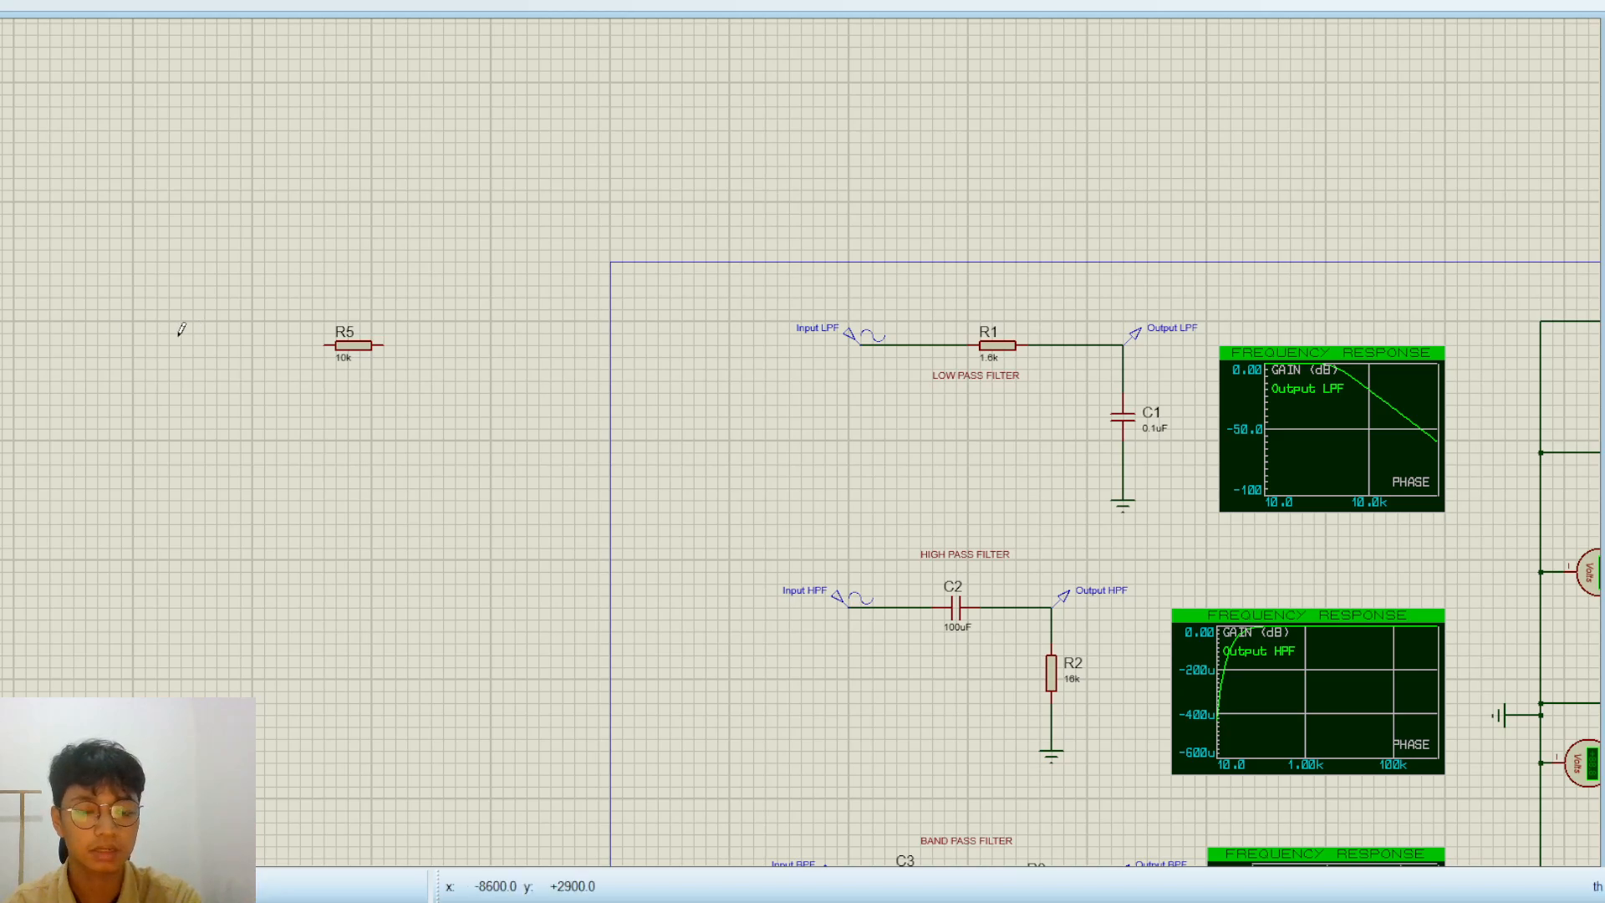
Set the resistance of the new resistor R5 to 1.6k
scroll(360, 324, up, 1)
scroll(731, 439, down, 2)
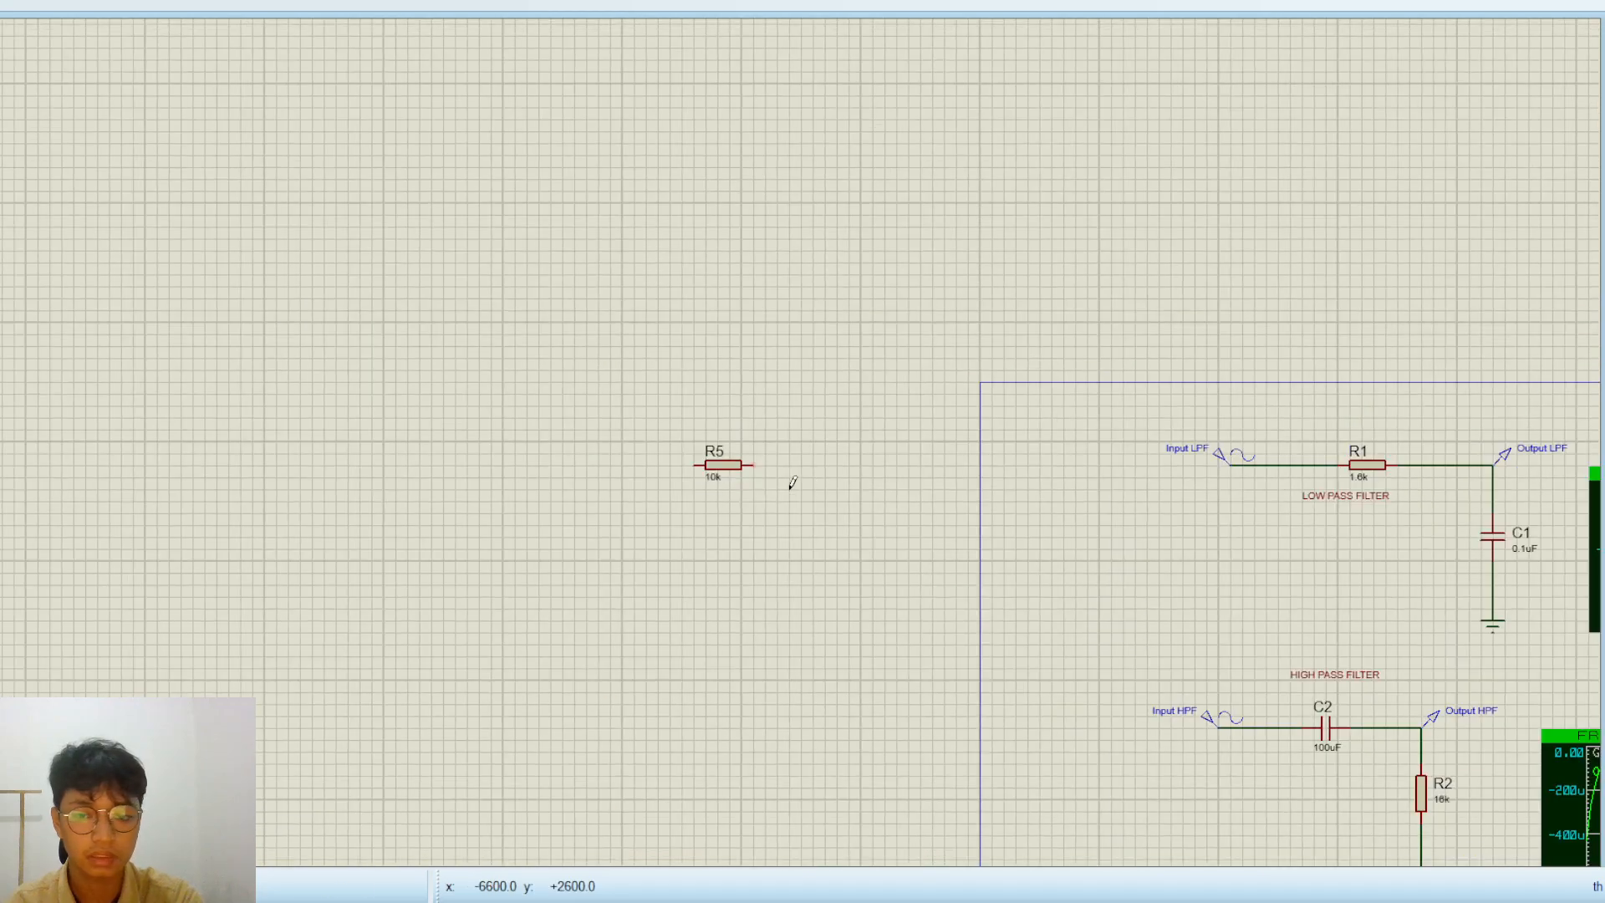
middle_click(750, 449)
scroll(521, 431, up, 2)
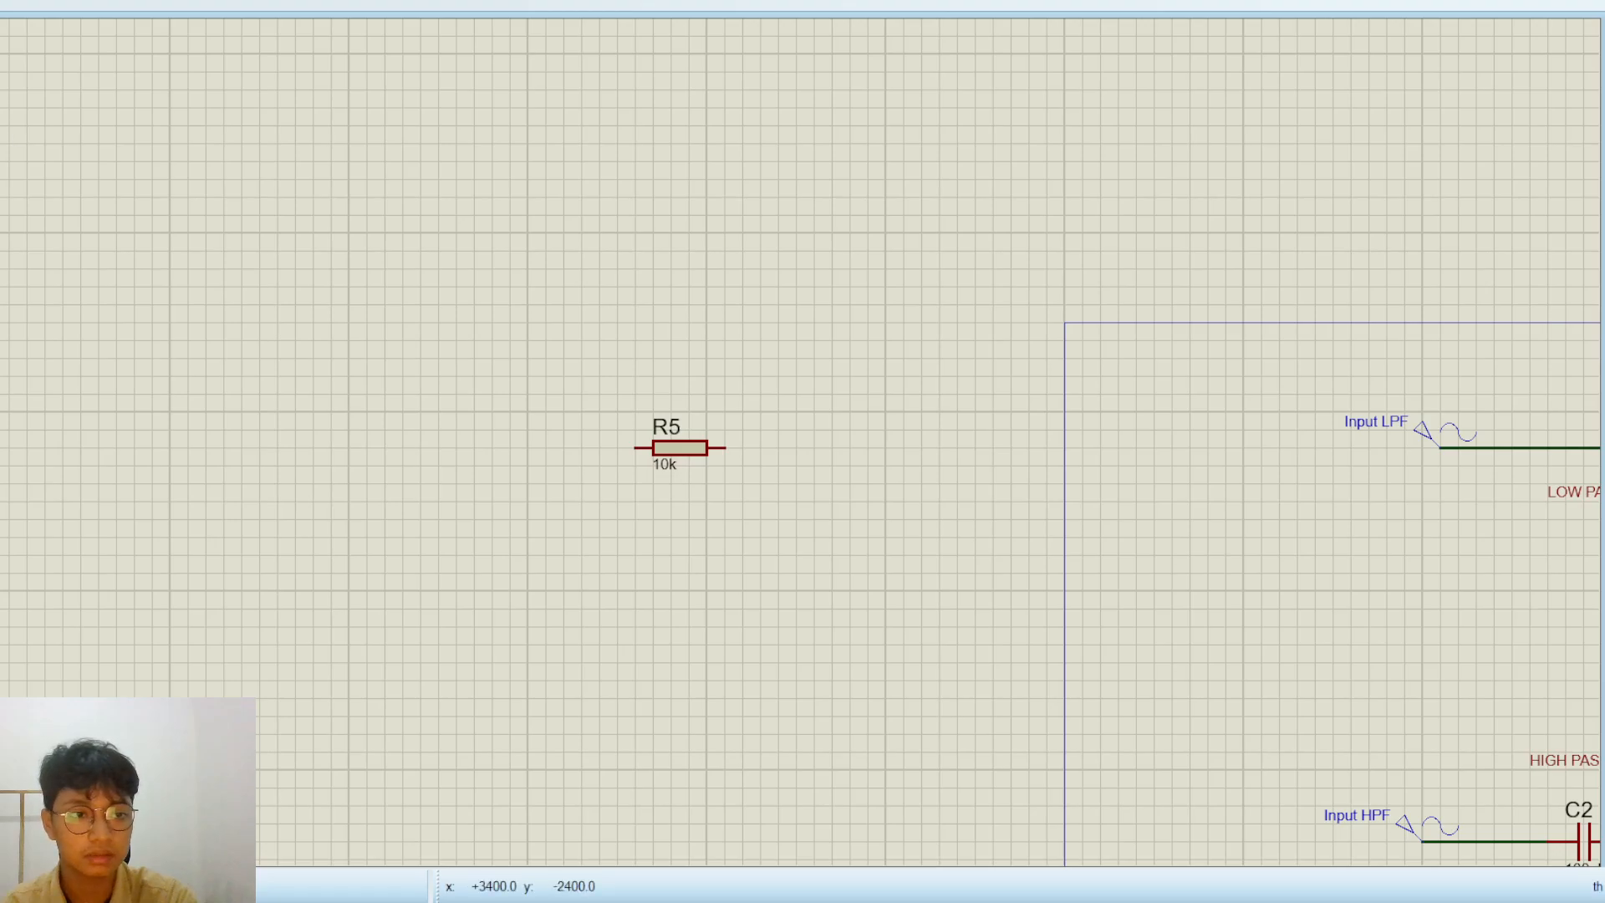
scroll(729, 437, down, 1)
middle_click(836, 452)
click(422, 491)
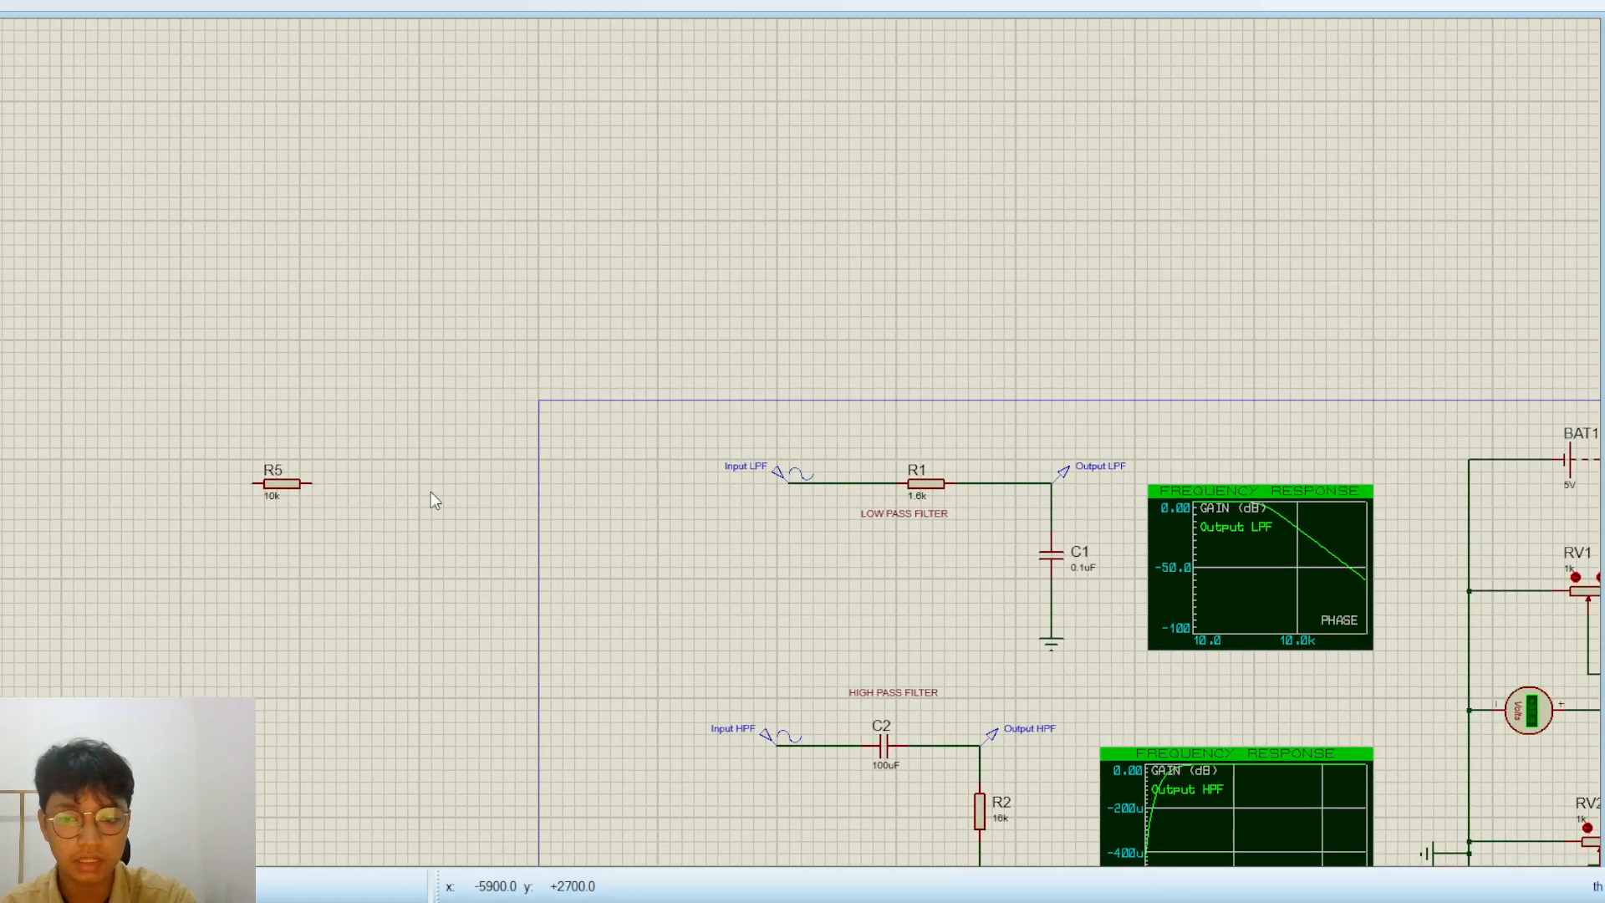
click(281, 483)
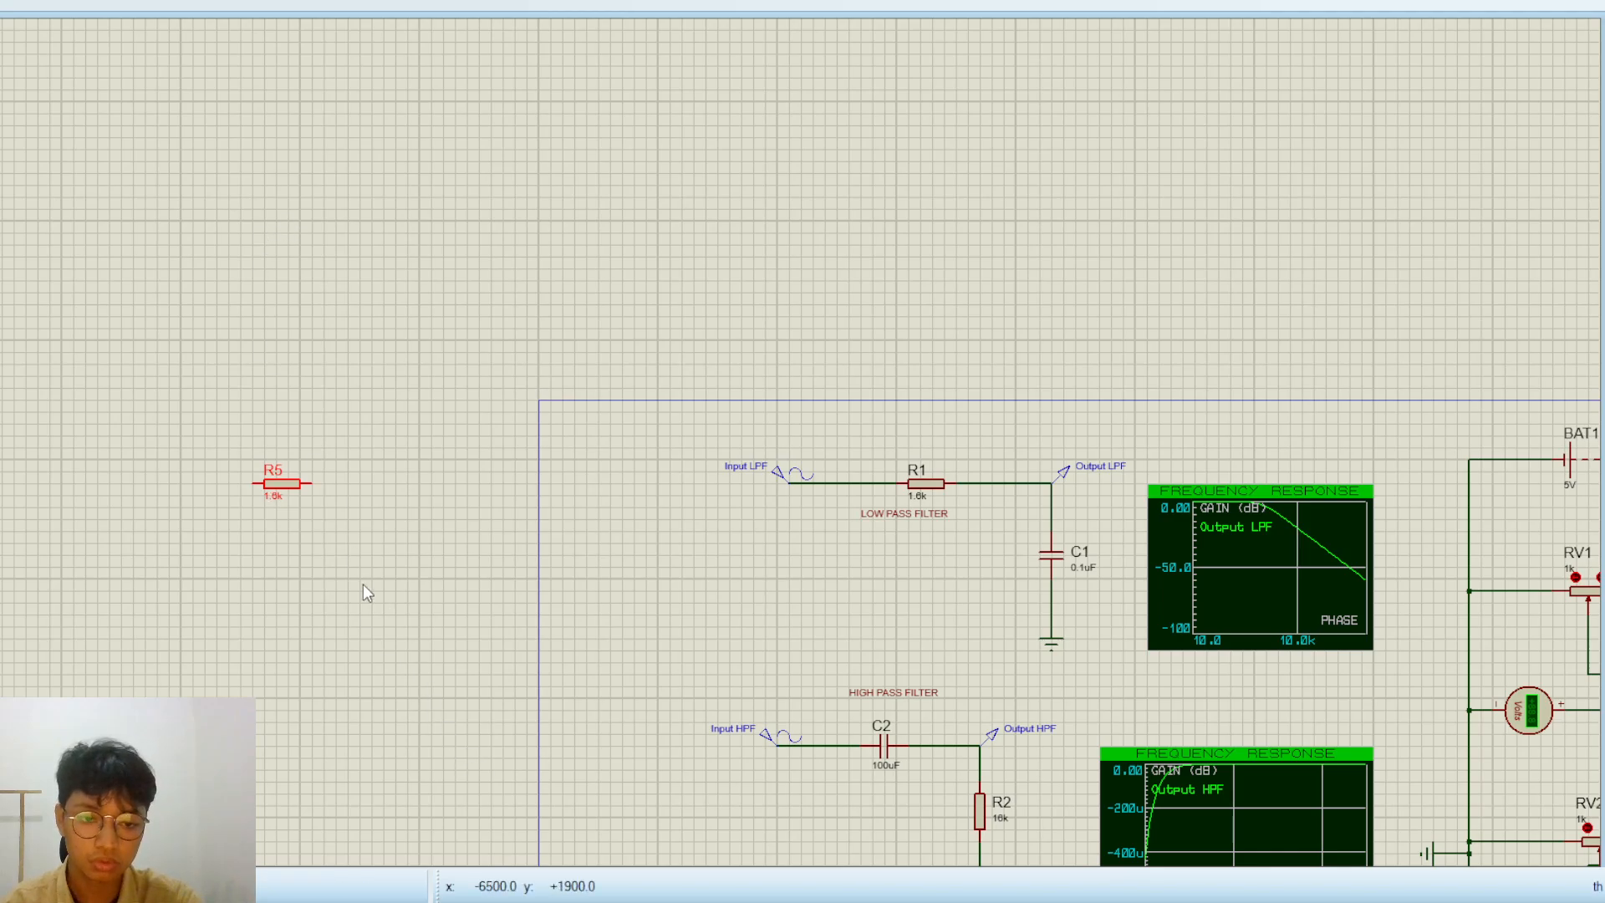
click(348, 498)
Rename resistor R5 as "R. LPF"
scroll(299, 507, up, 1)
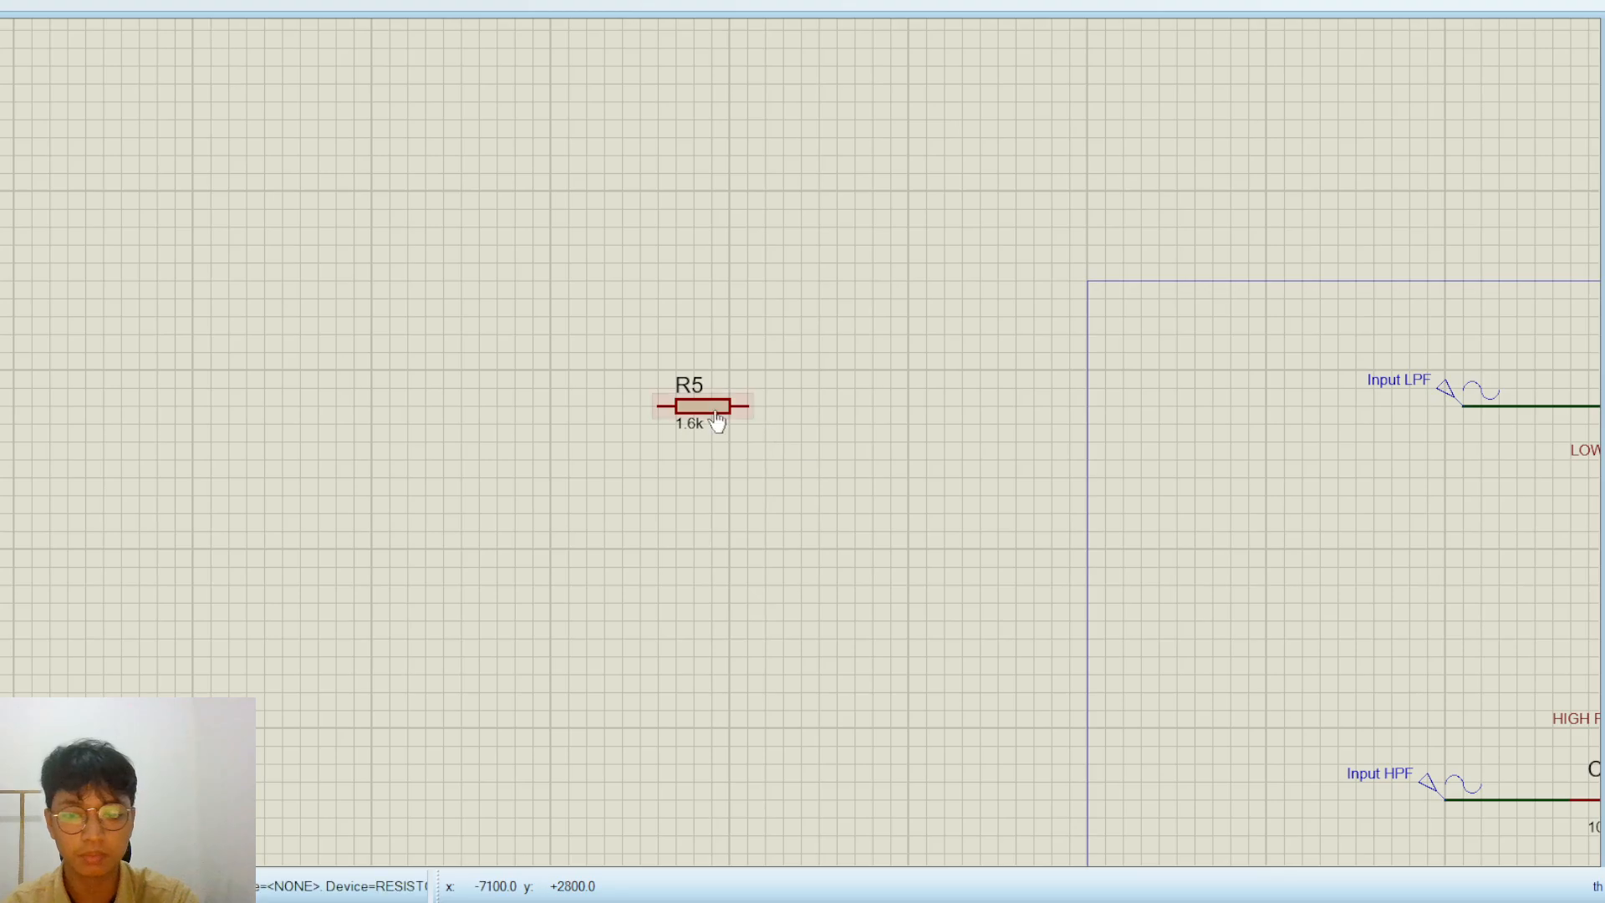
click(711, 408)
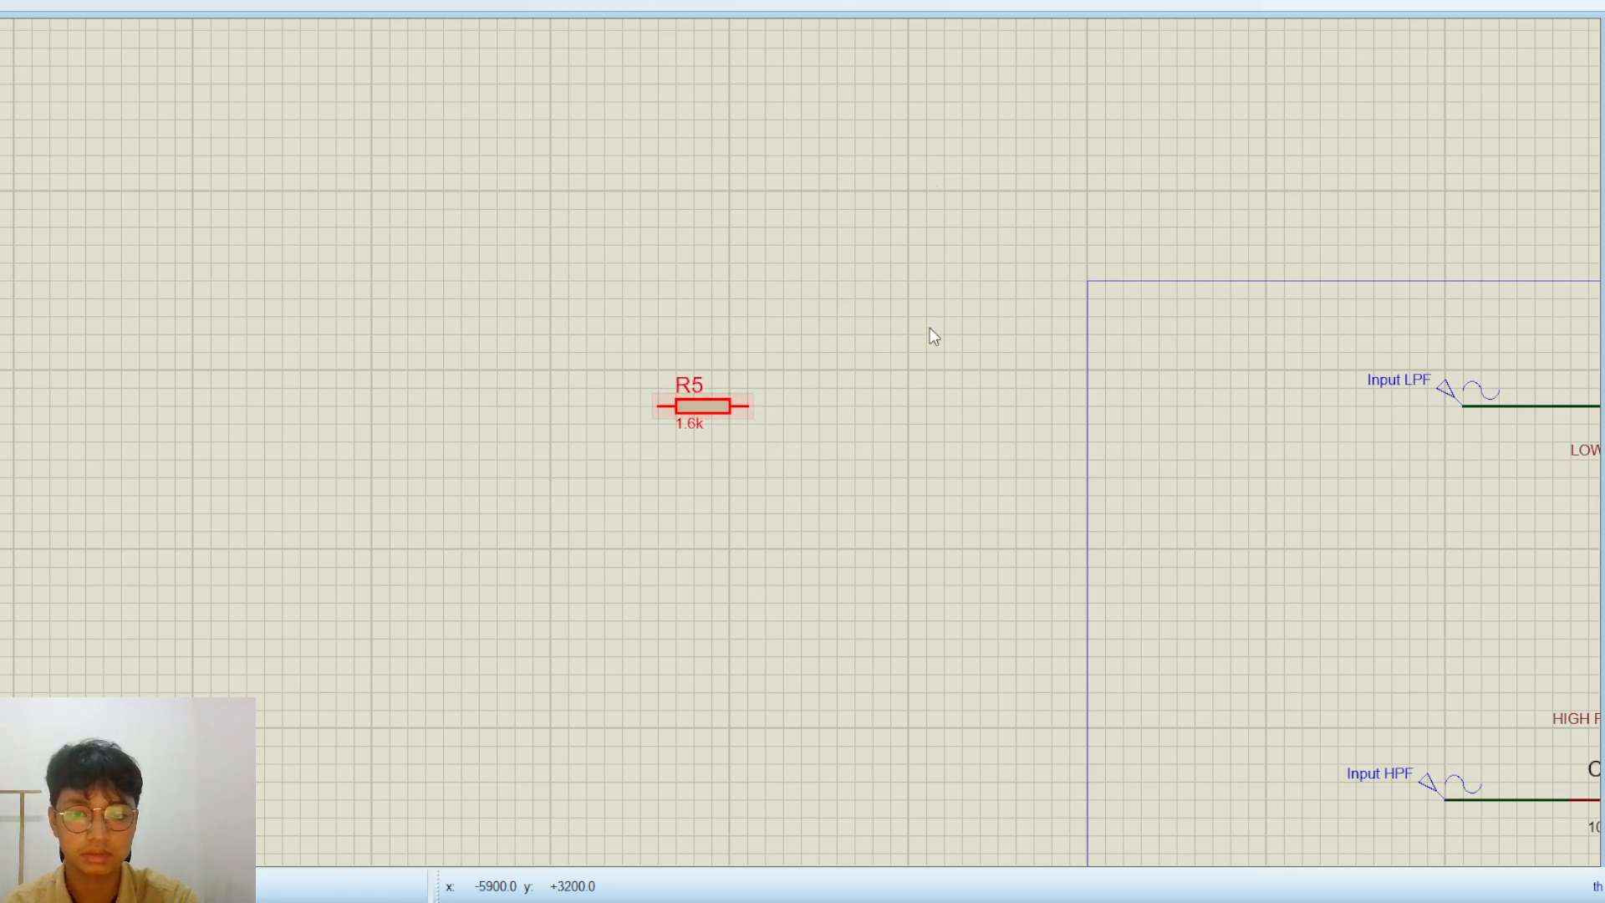
scroll(744, 410, down, 1)
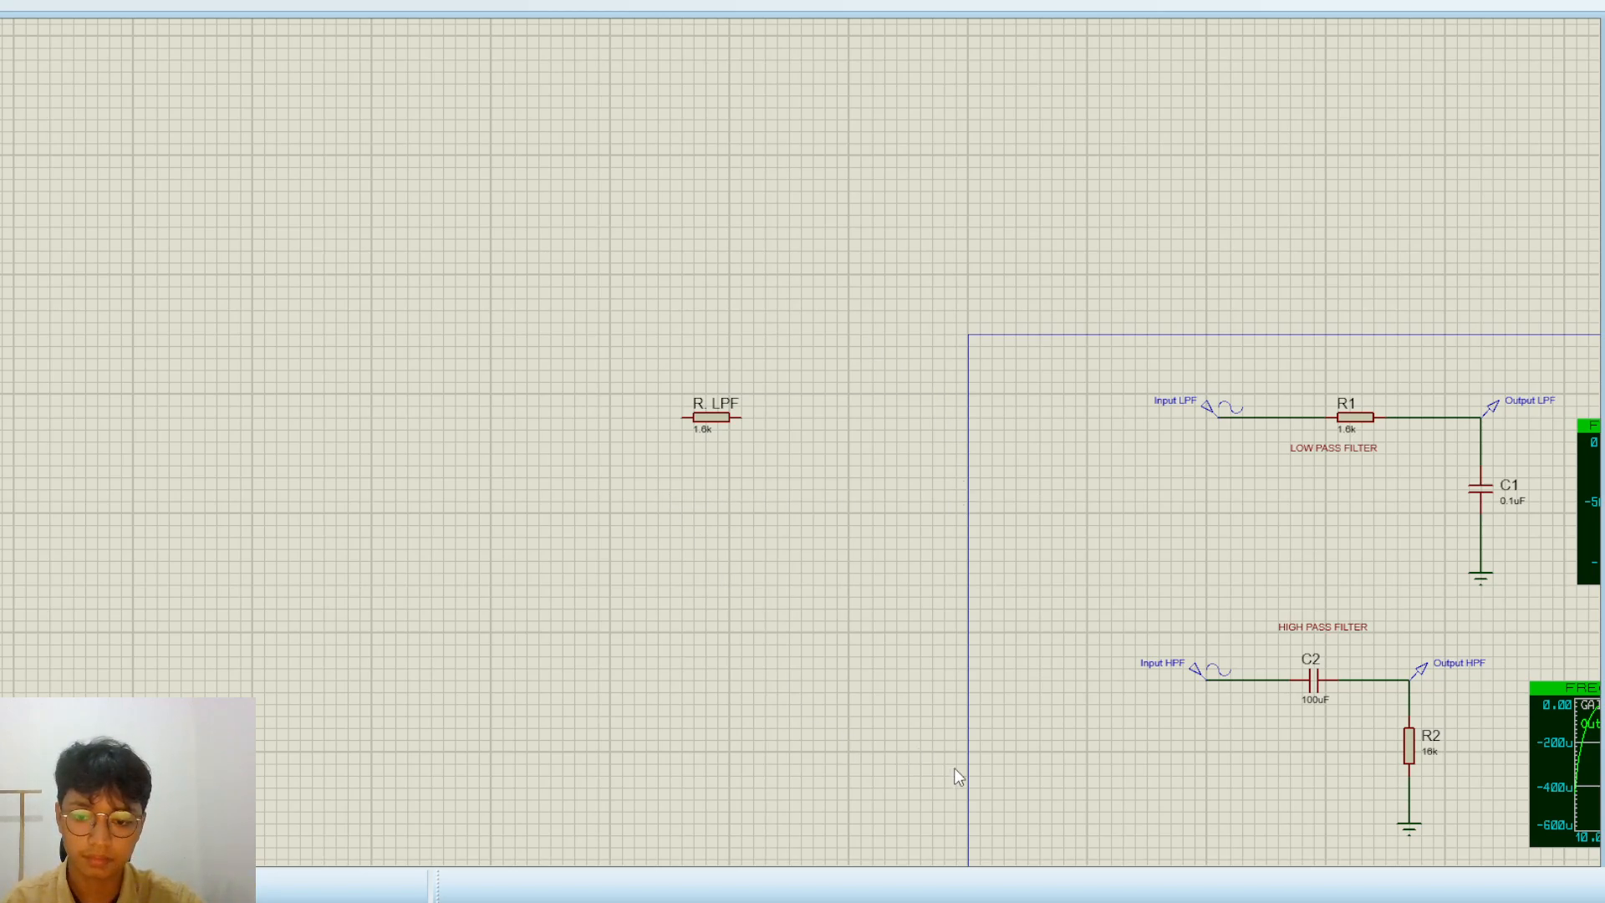
Place a vertical capacitor to the lower right of R. LPF and wire its upper pin to the resistor's right end
click(839, 467)
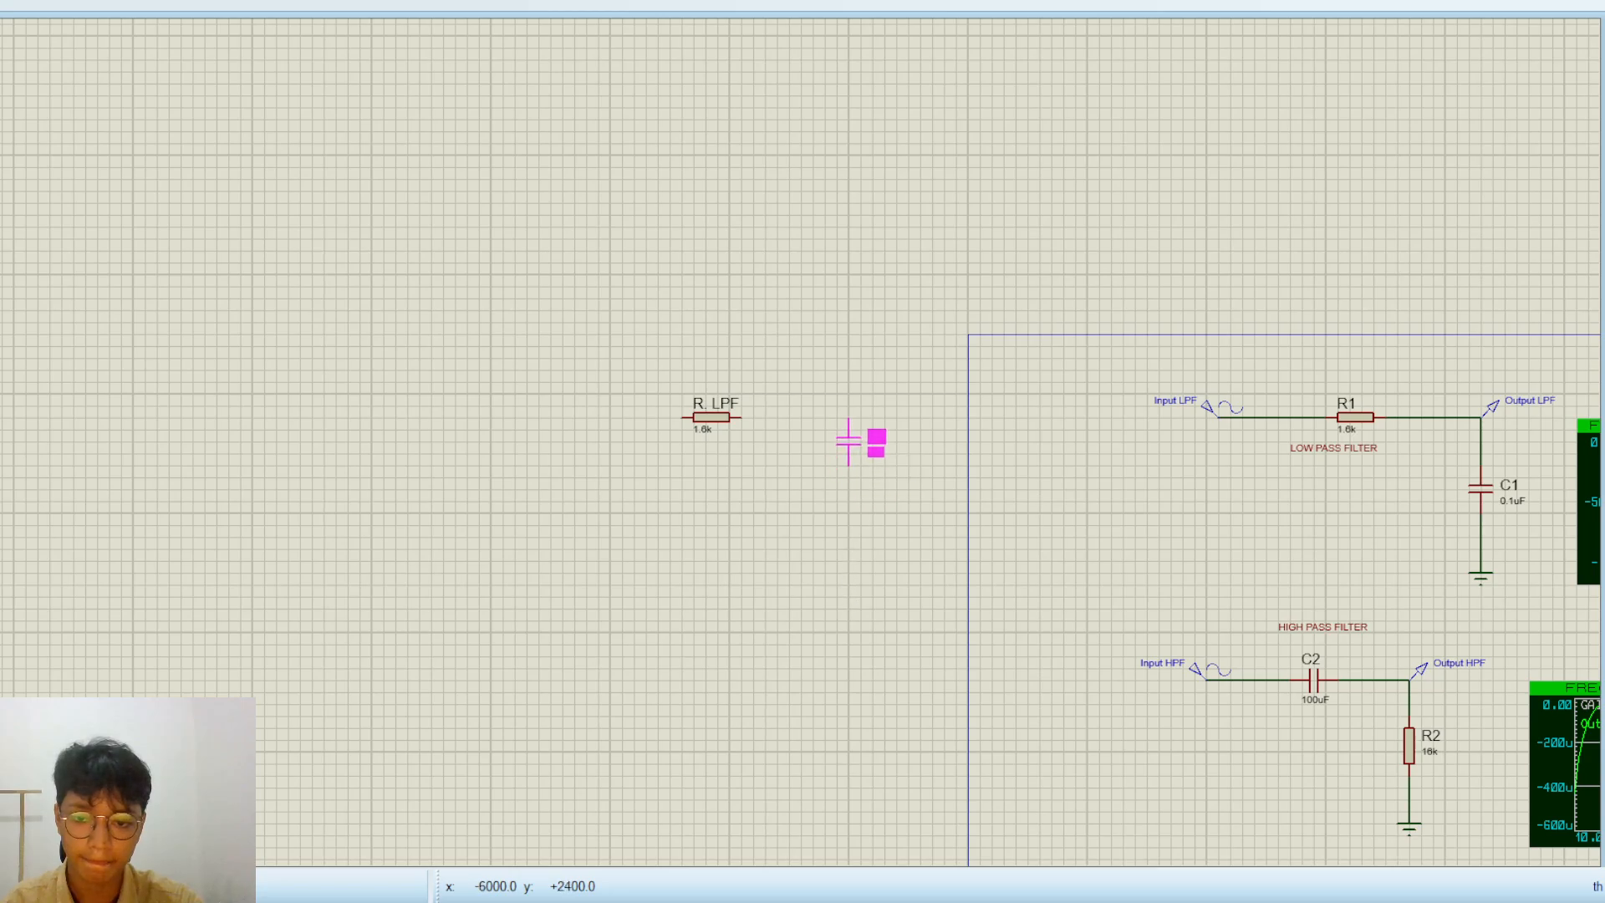
click(850, 464)
scroll(795, 459, up, 1)
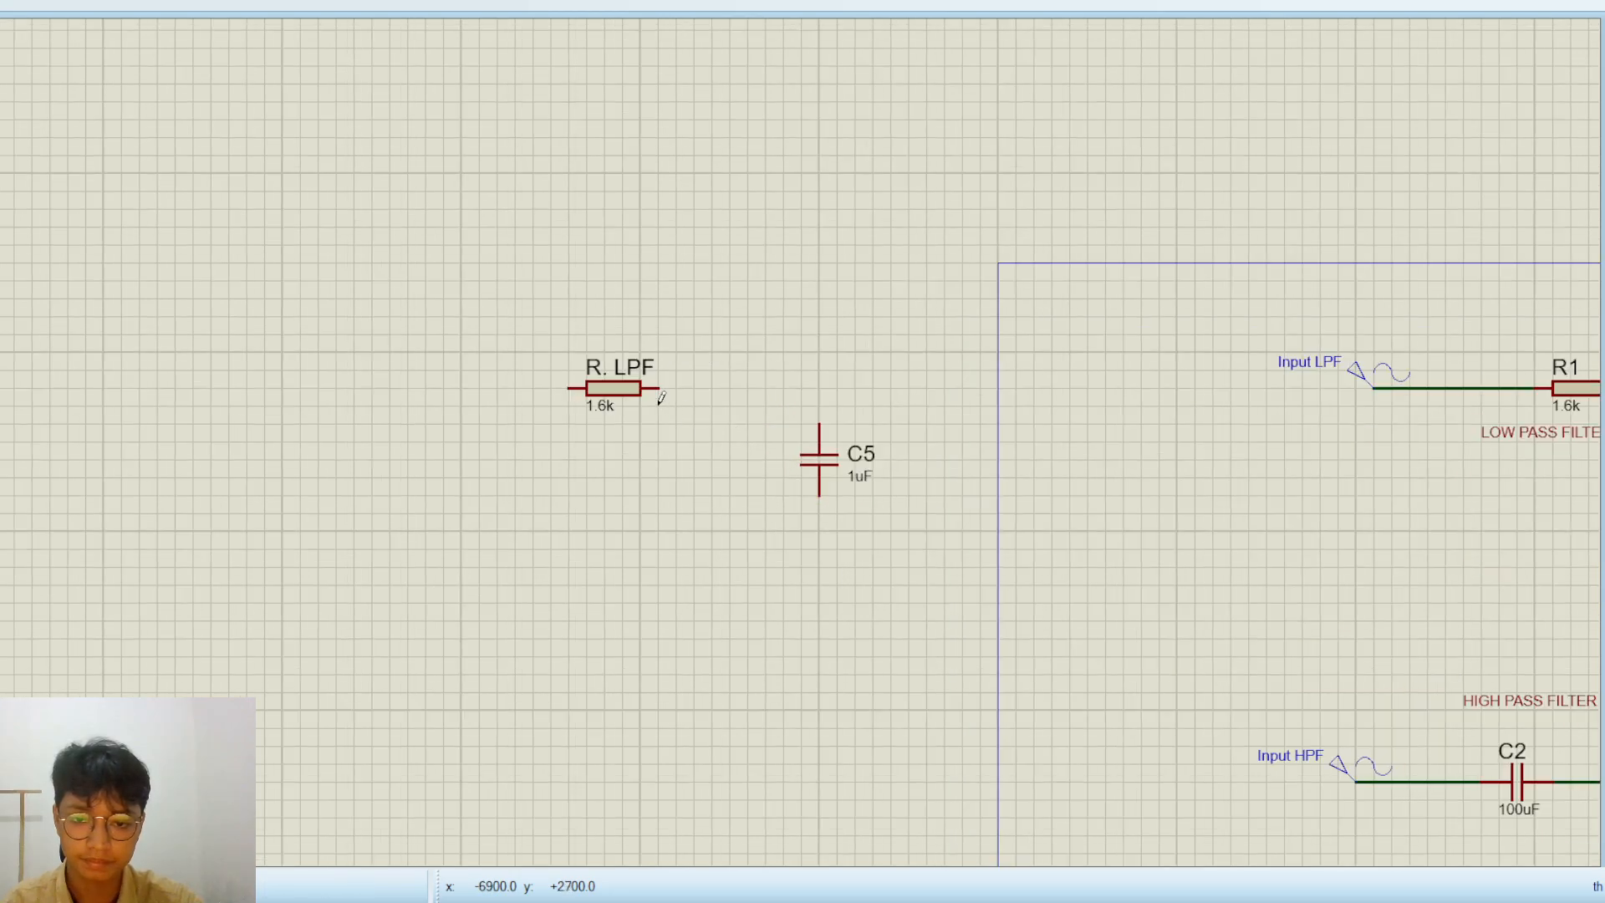
click(660, 389)
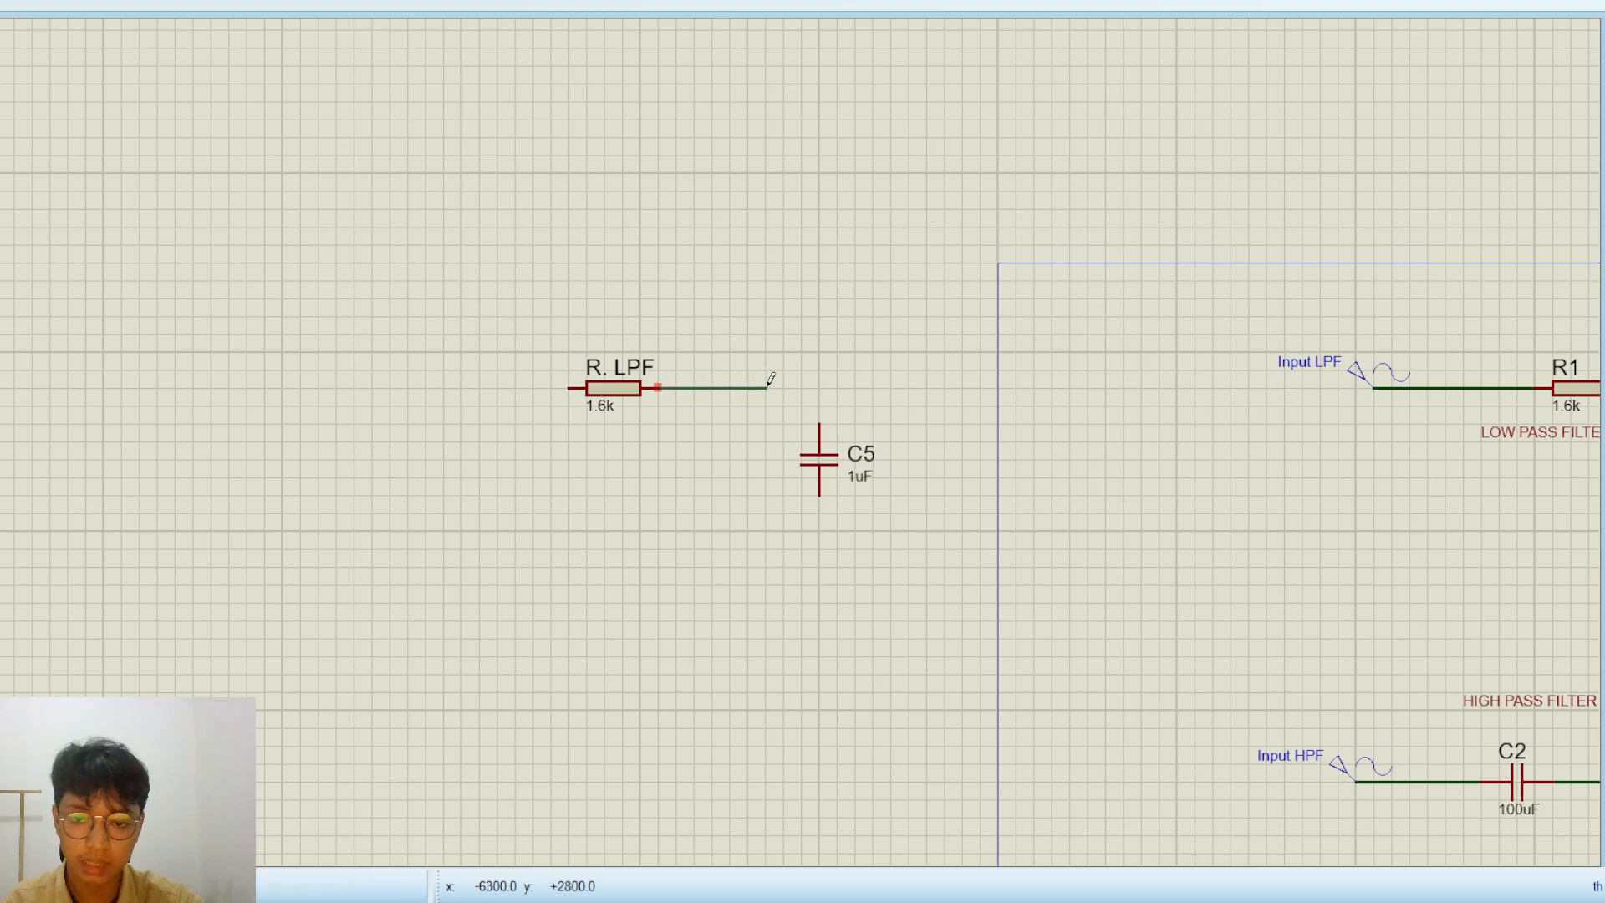
click(820, 422)
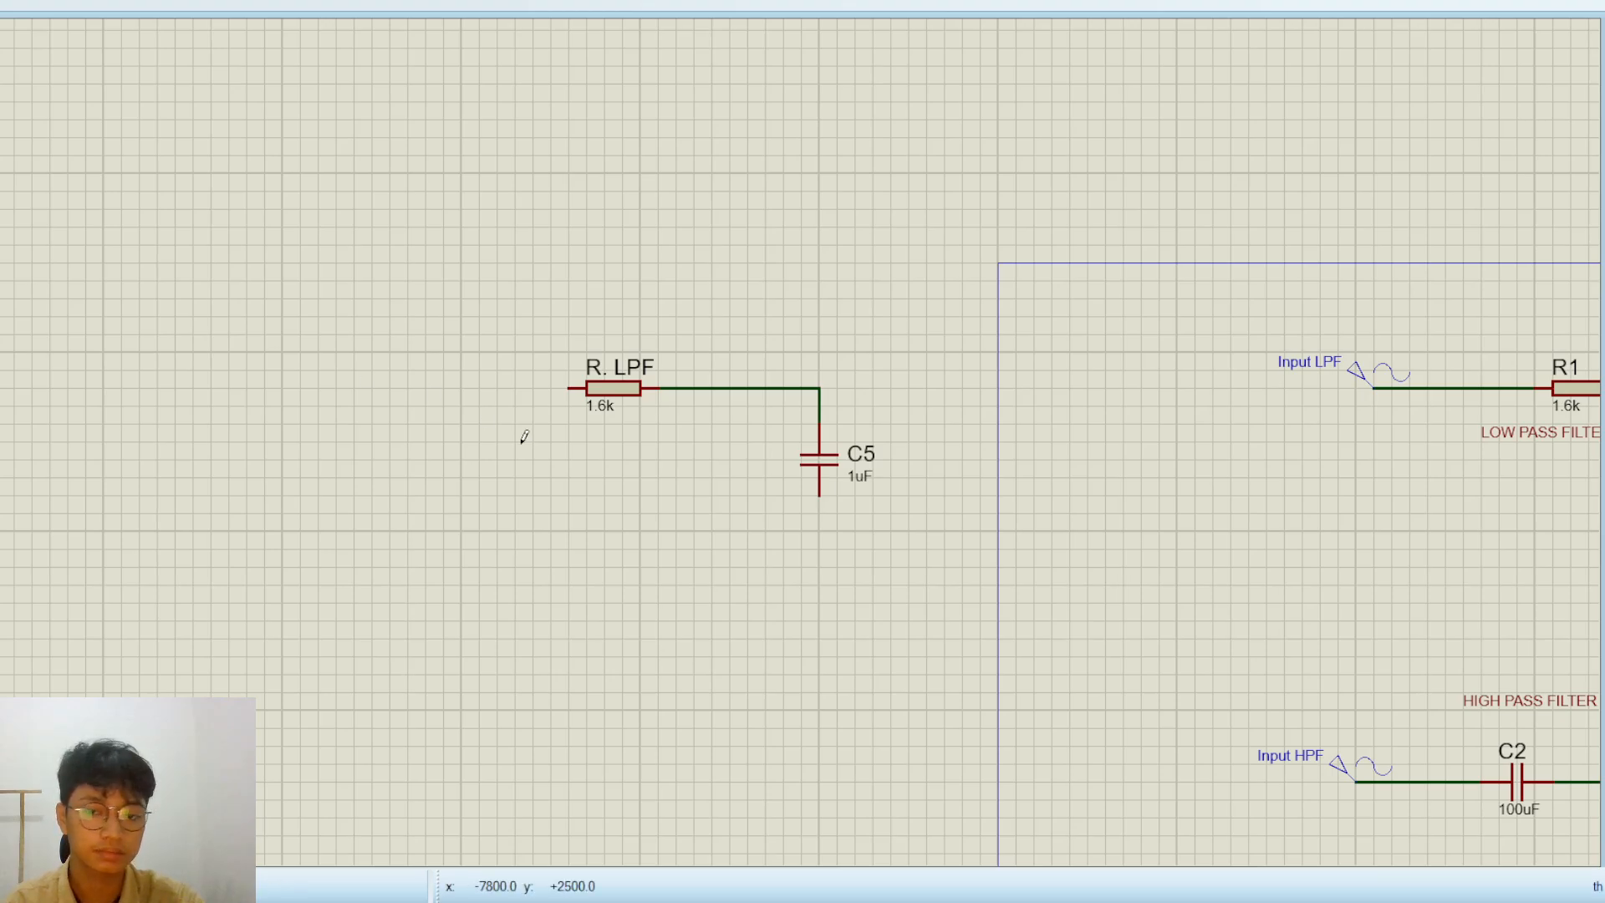
Place a ground terminal below capacitor C5 and wire it to the capacitor's lower pin
click(819, 568)
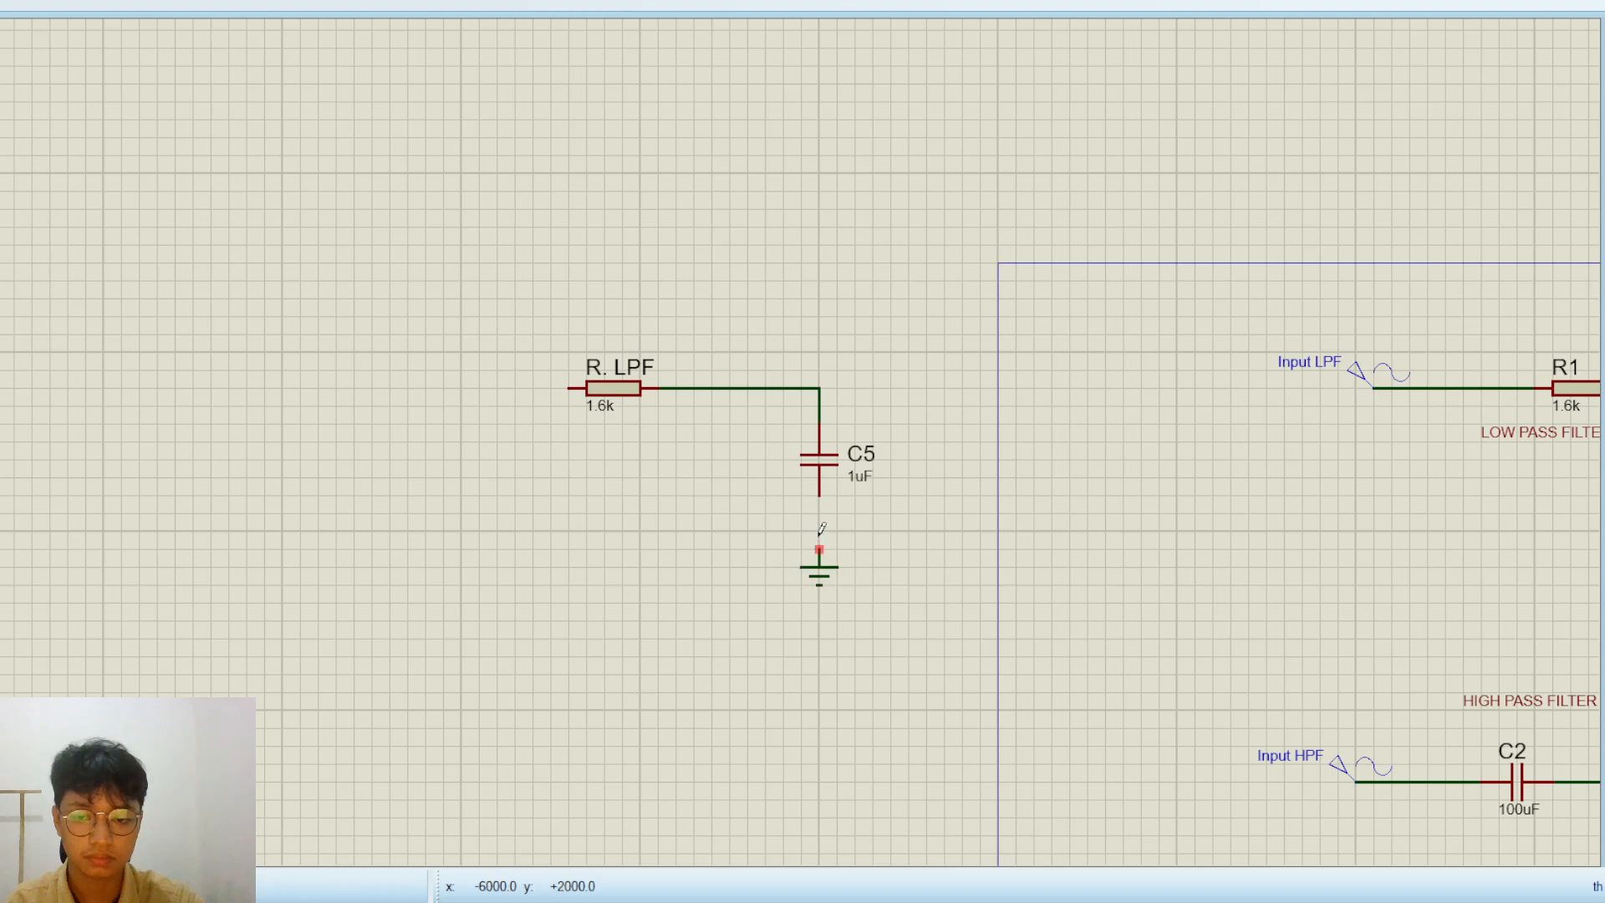
click(819, 550)
click(820, 496)
scroll(819, 502, down, 1)
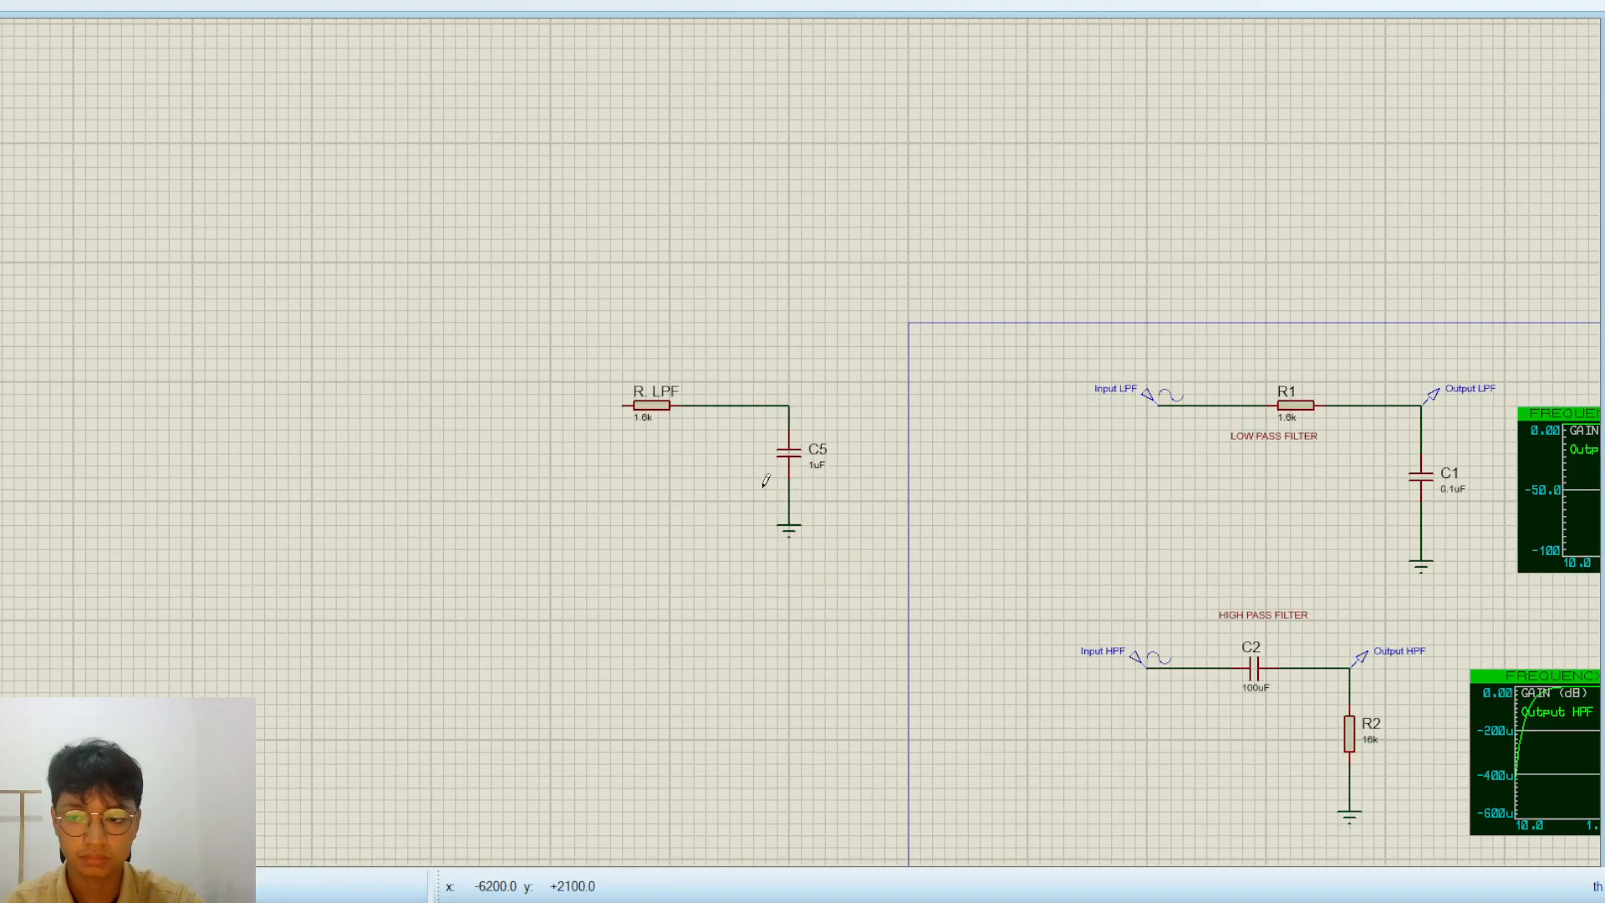
Place a sine generator to the left of R. LPF and wire it to the resistor's left end
scroll(759, 479, up, 1)
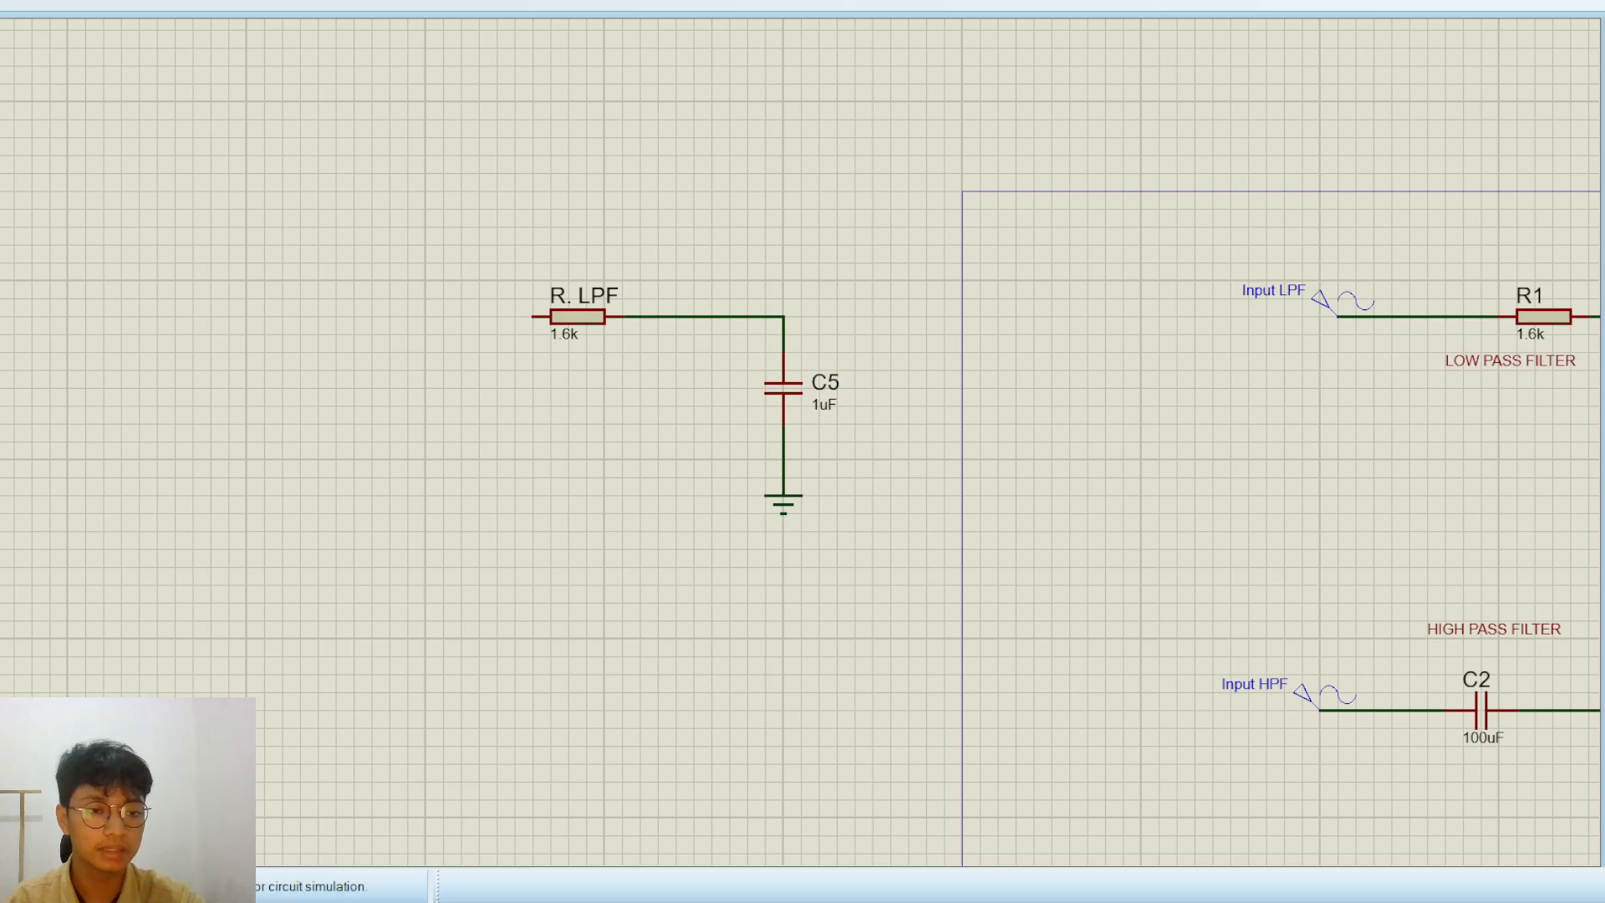
click(361, 278)
click(353, 289)
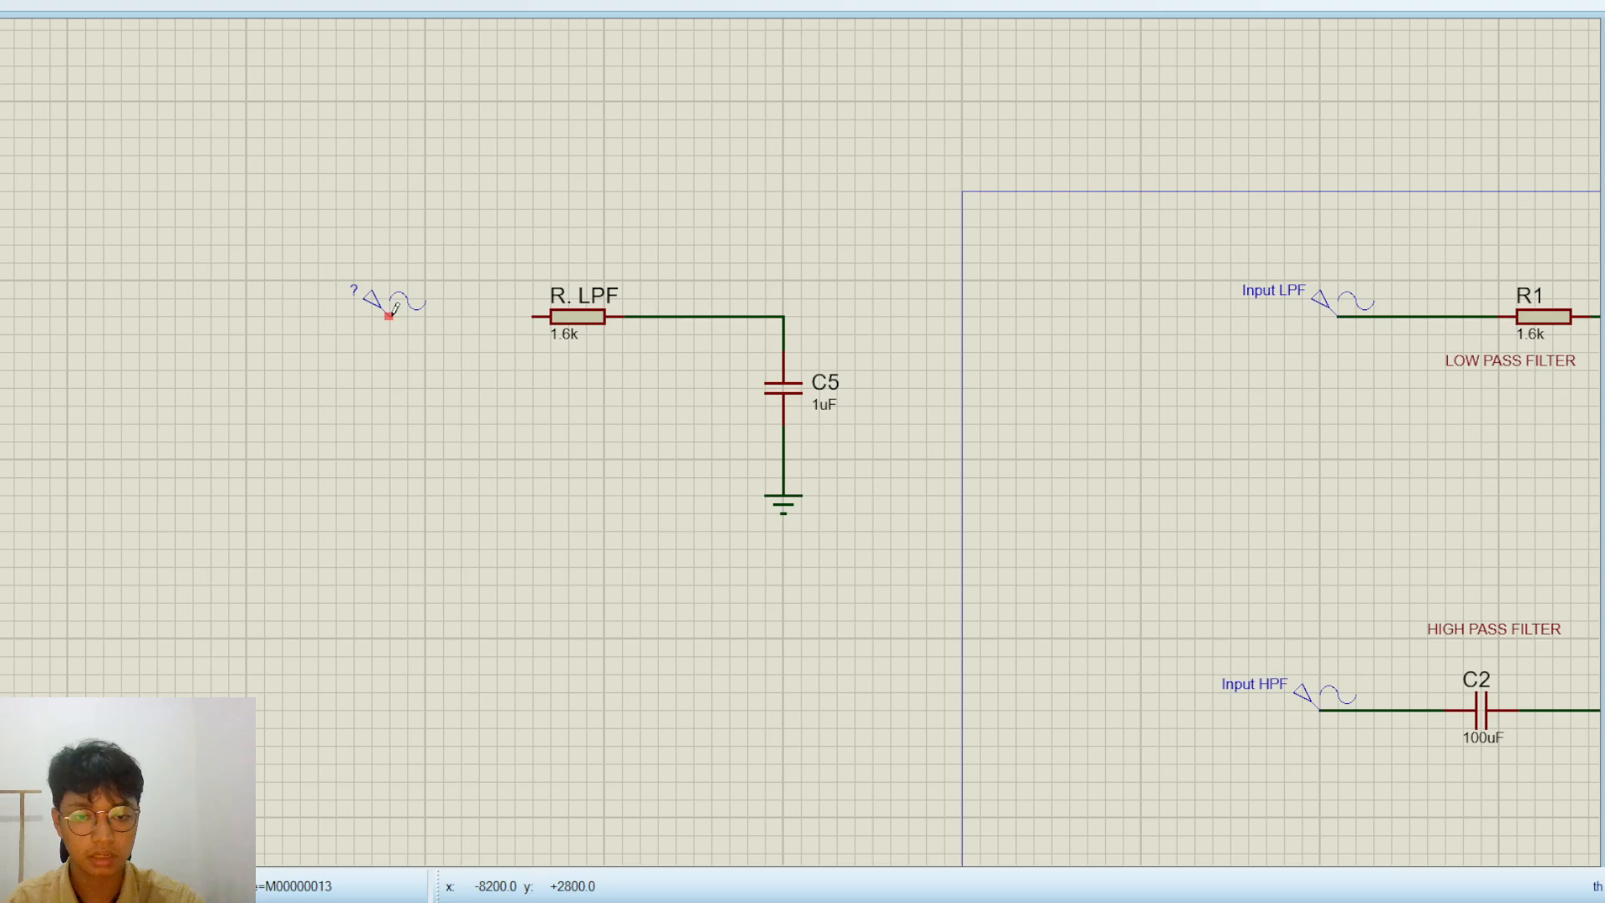
click(389, 316)
click(532, 316)
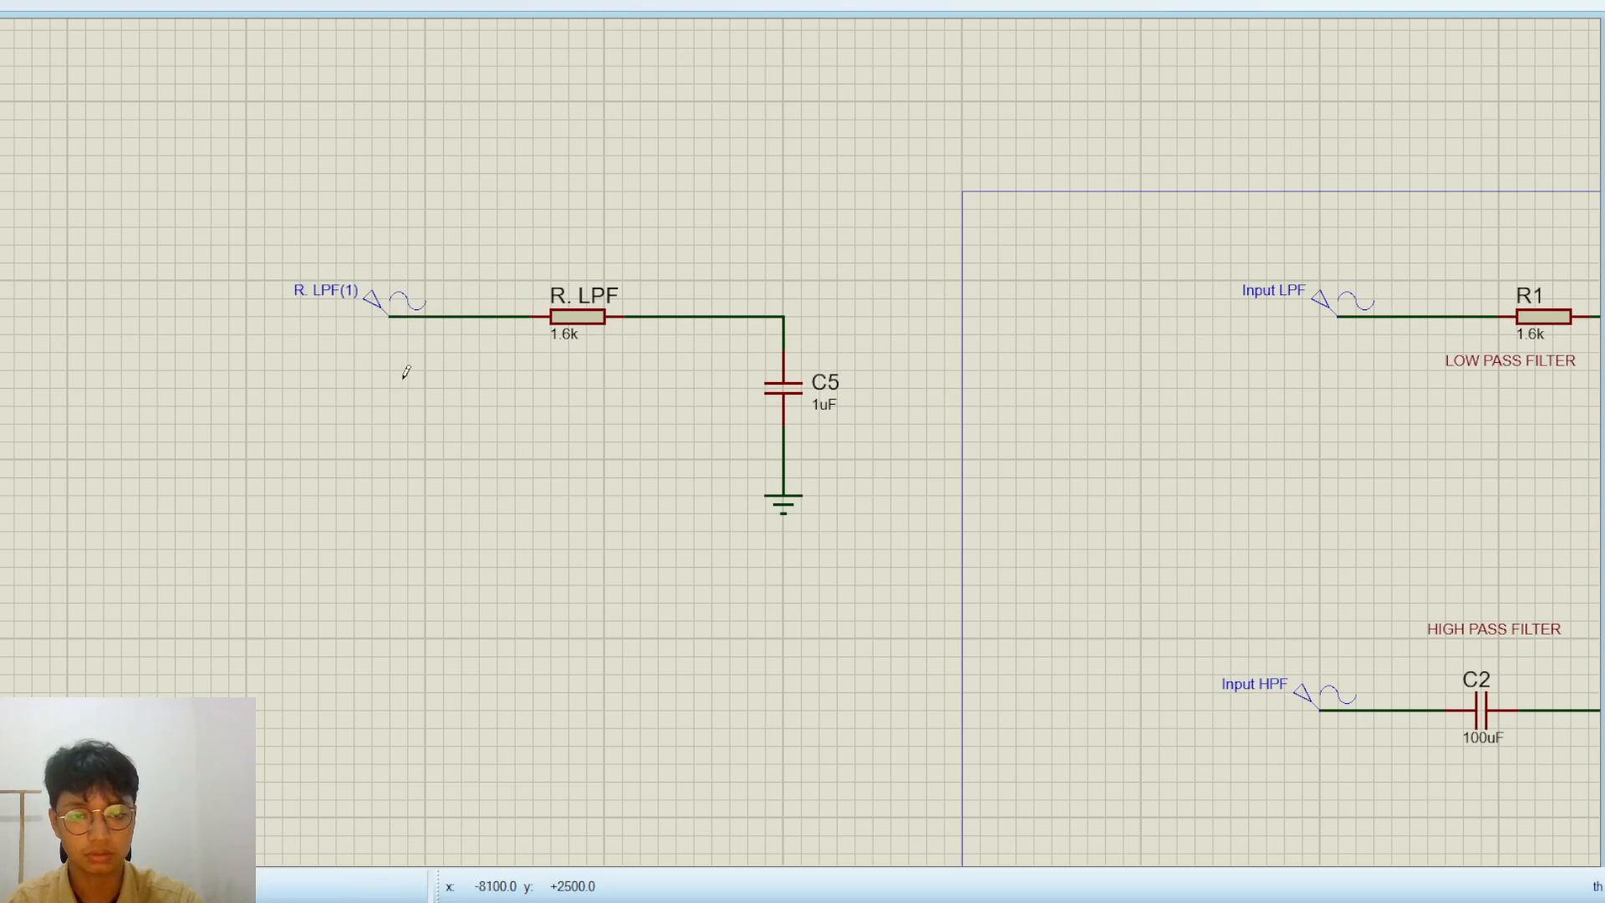
Rename the new sine generator as "Input LPF"
click(337, 298)
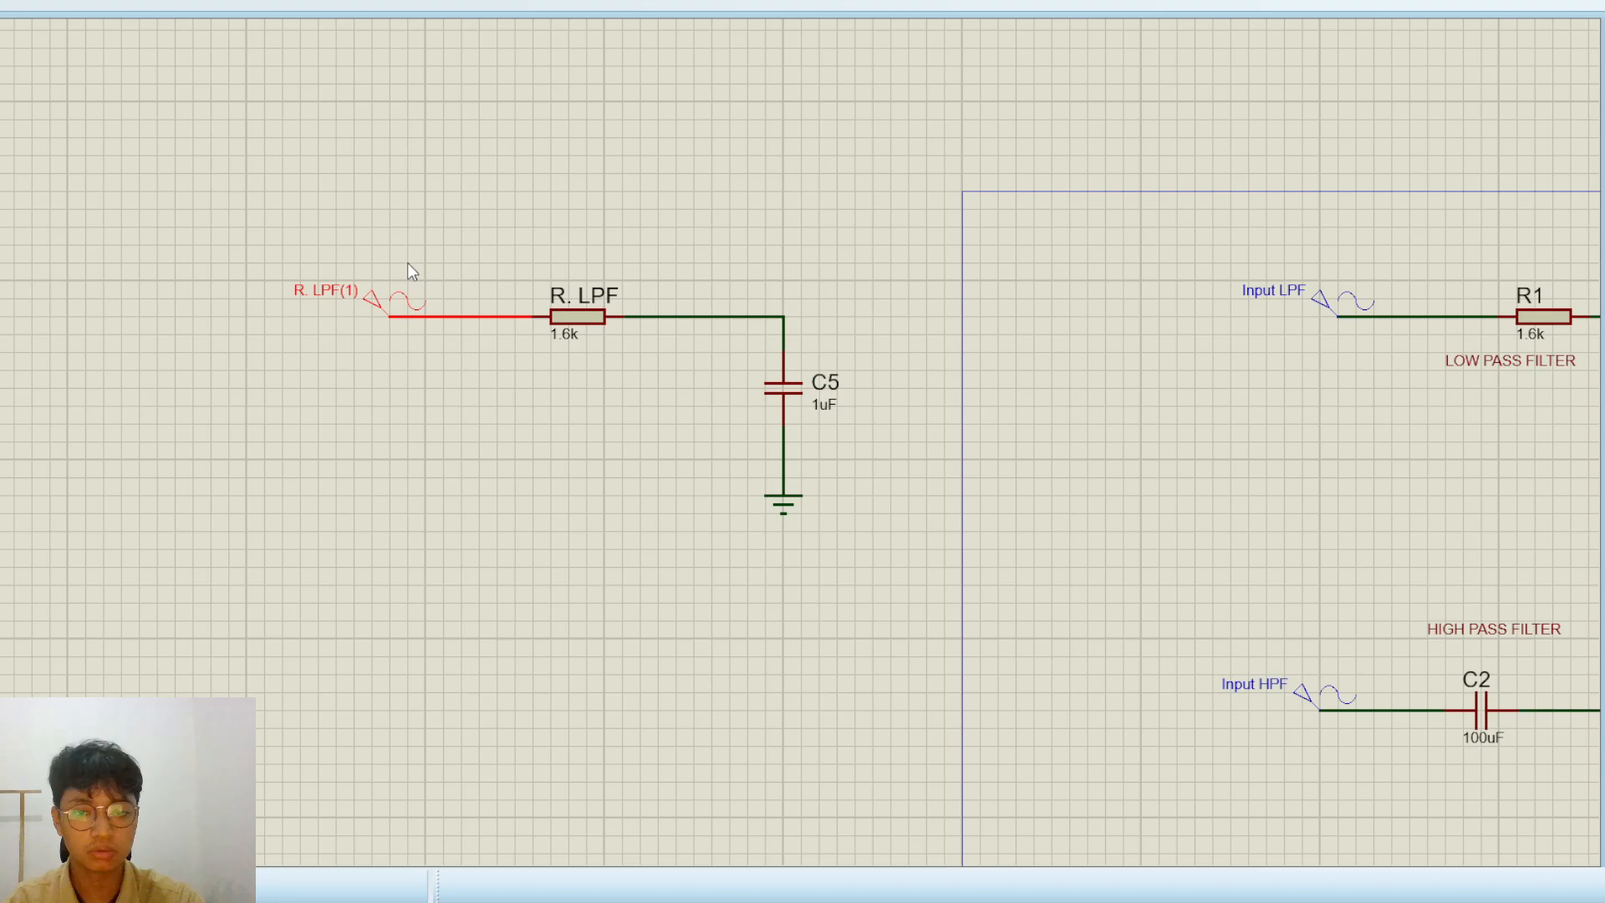
click(383, 407)
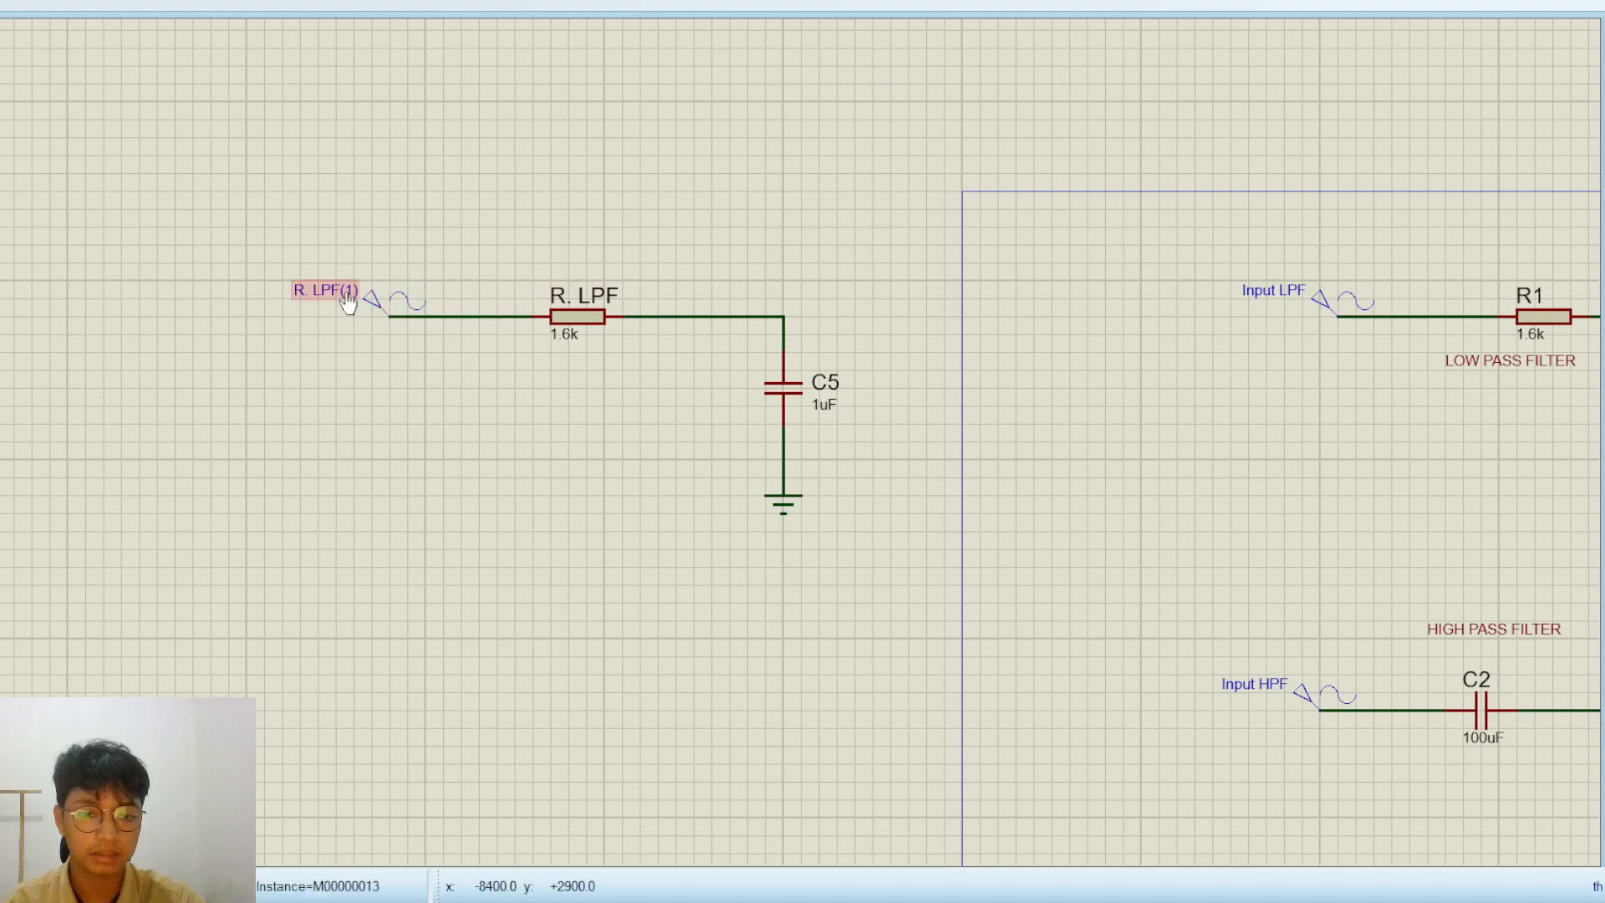
click(349, 302)
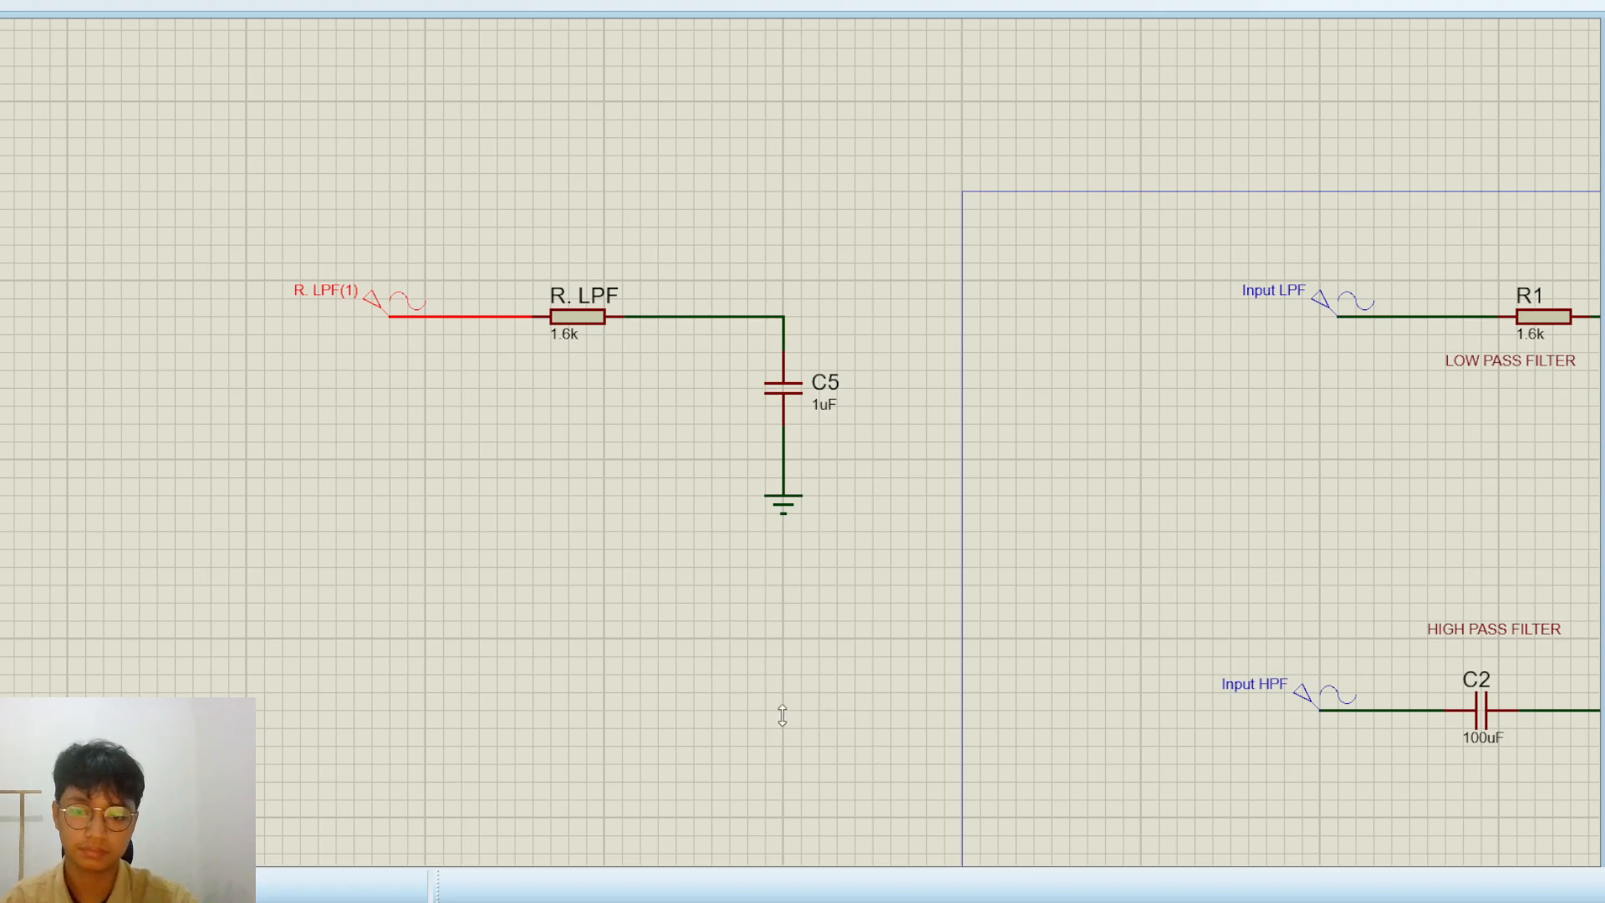
click(506, 574)
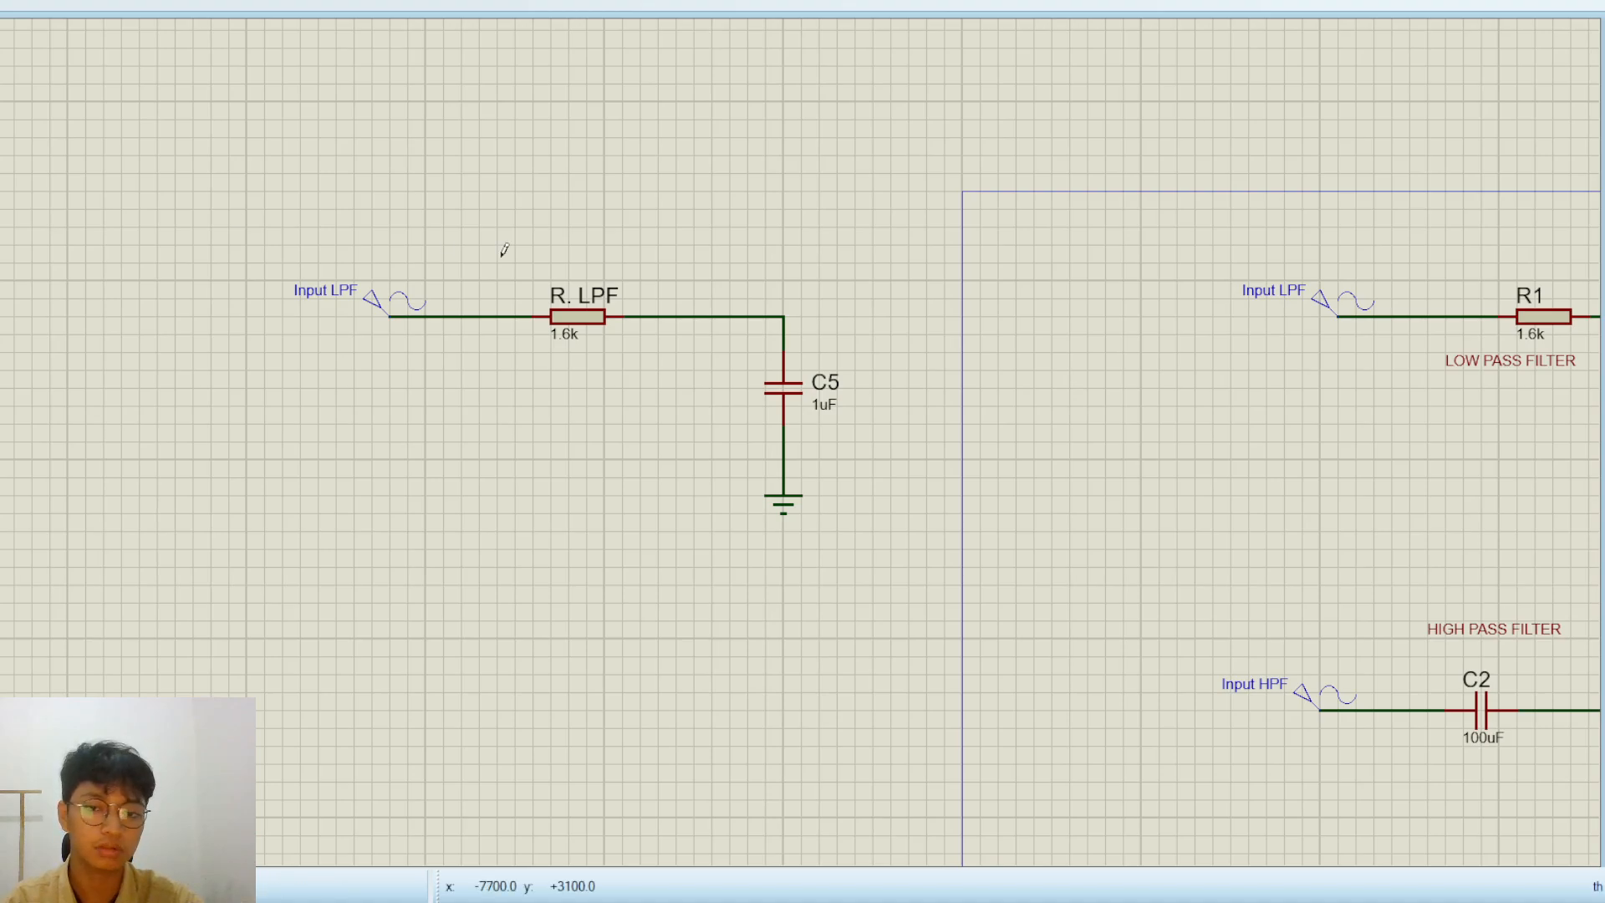
Place a voltage probe named "Output LPF (1)" at the corner above C5 and rename the new generator as "Input LPF (1)"
click(804, 302)
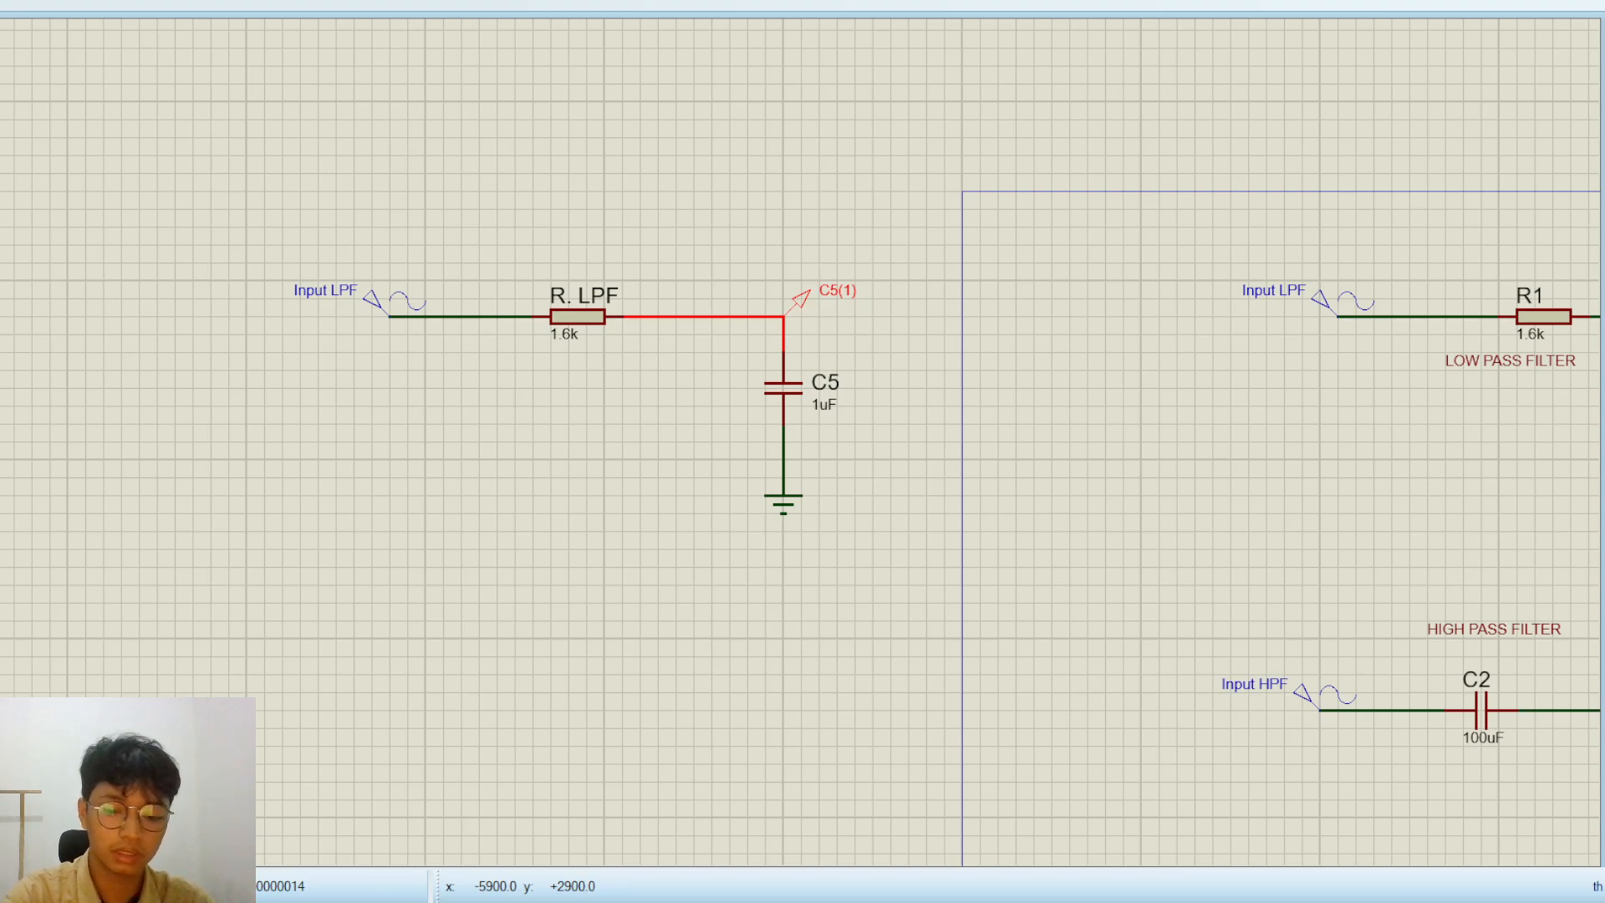
click(692, 591)
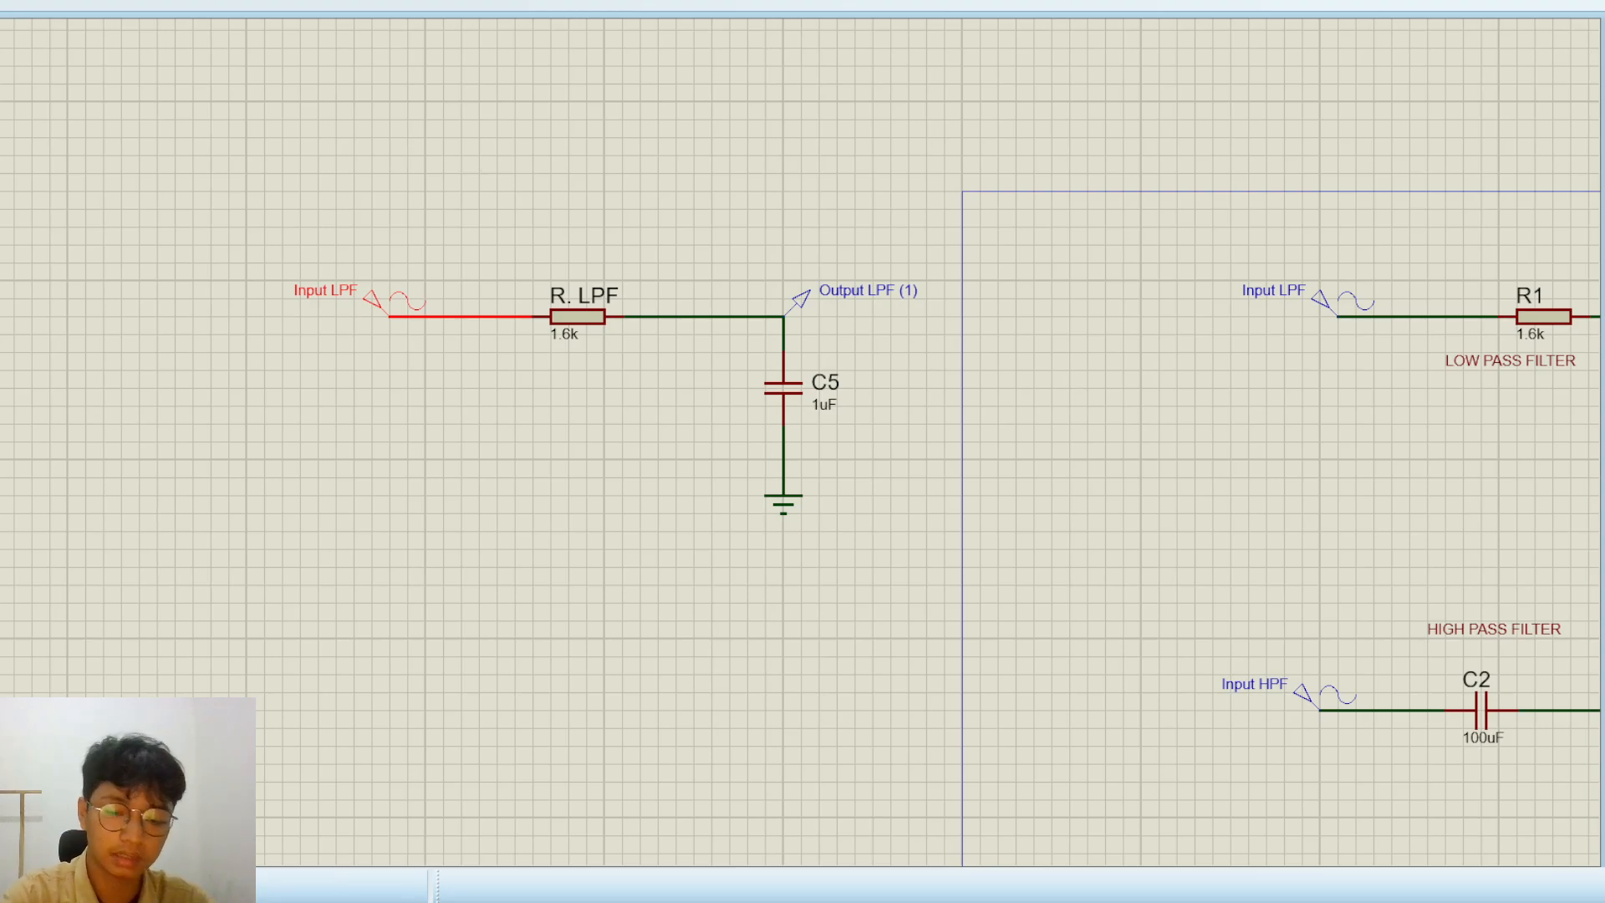
click(731, 651)
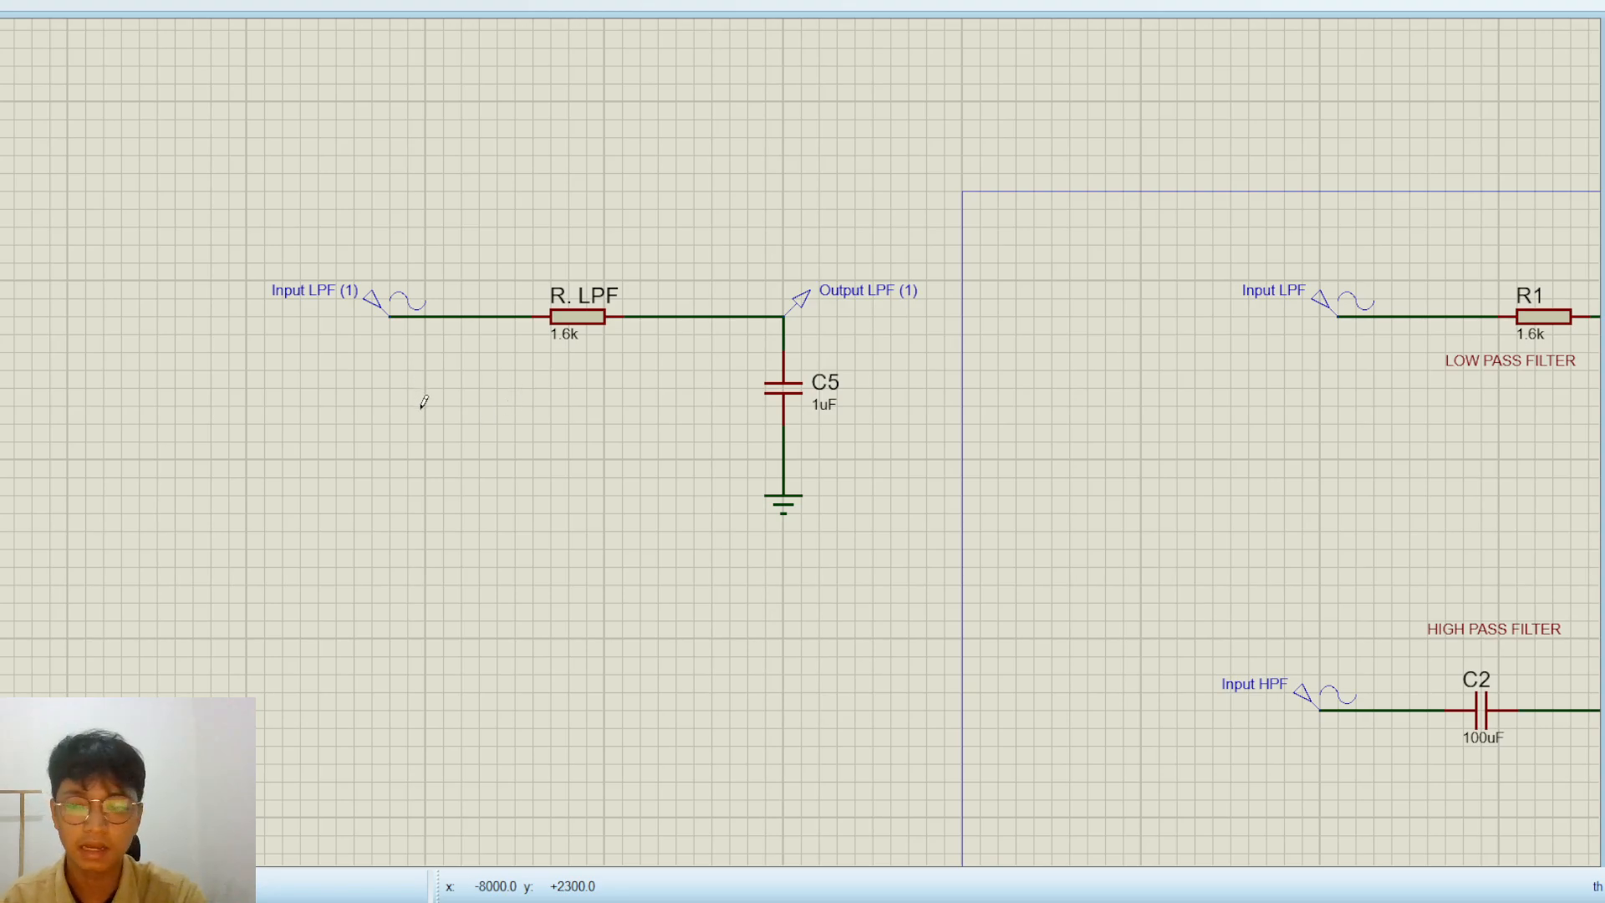
Draw a wide frequency response graph below R. LPF, to the left of capacitor C5
scroll(424, 402, down, 3)
scroll(1322, 437, up, 3)
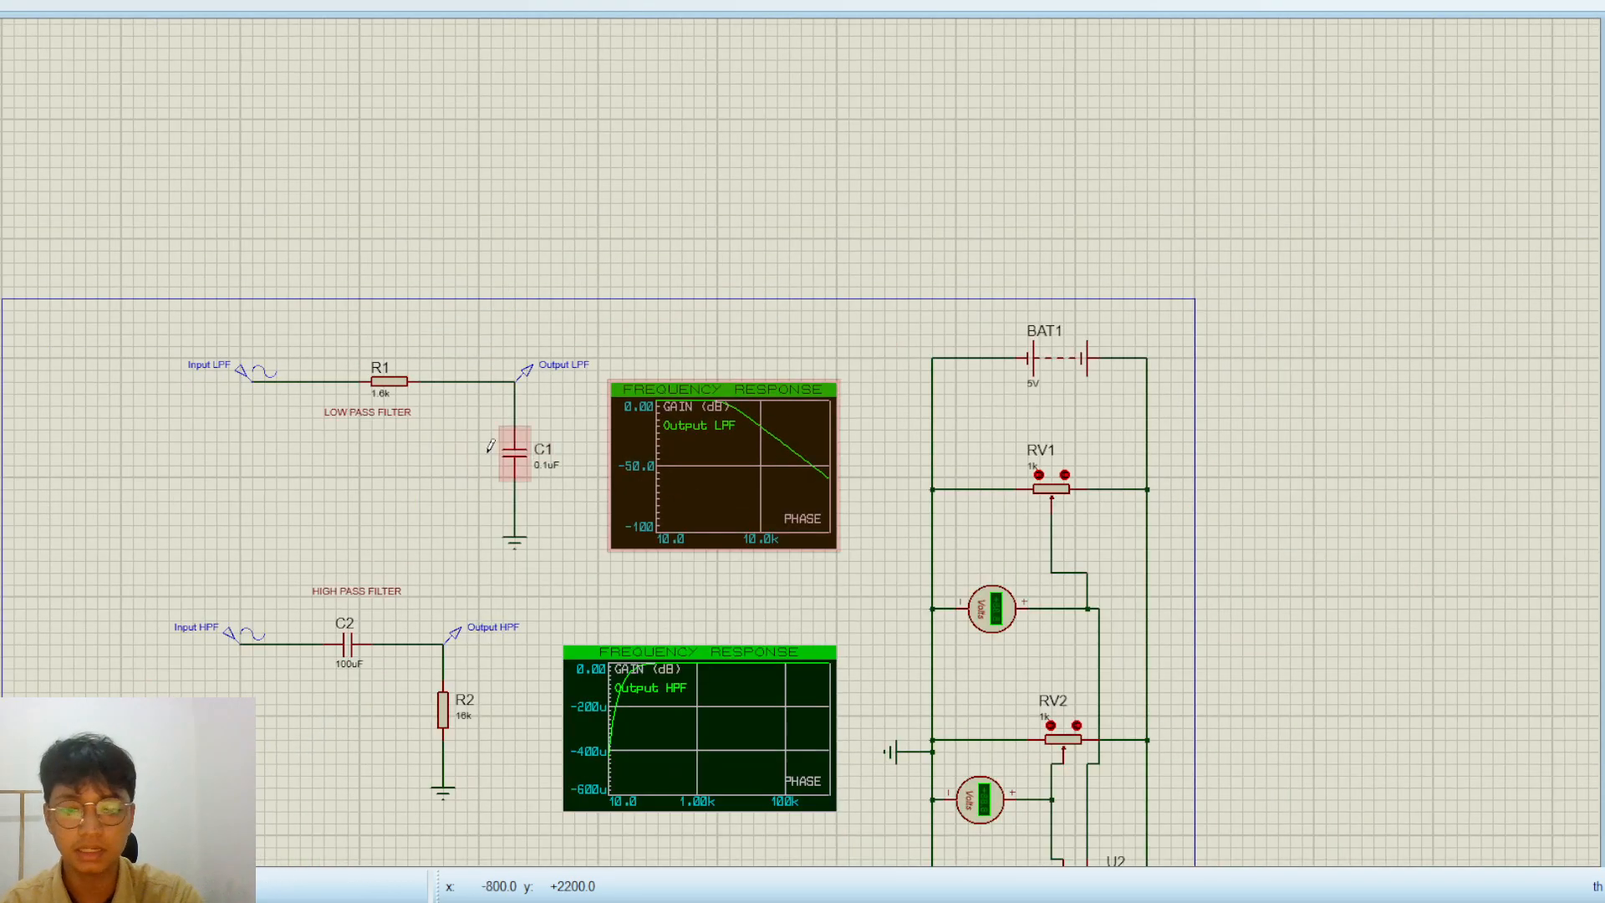
scroll(487, 450, down, 1)
middle_click(114, 455)
scroll(727, 441, up, 1)
click(697, 454)
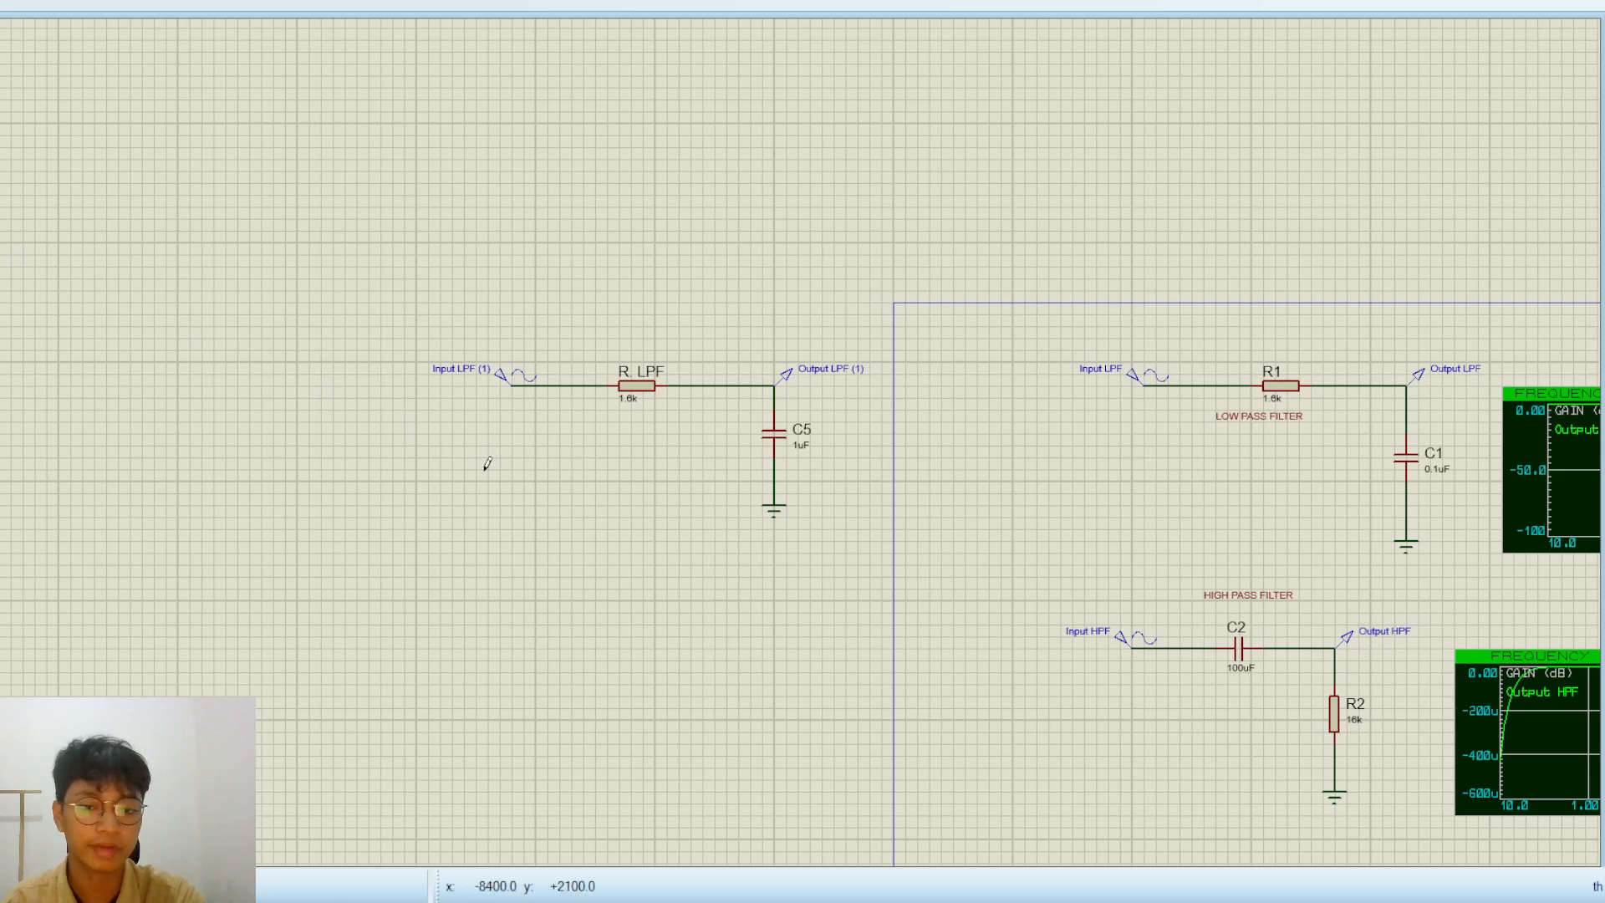
drag(333, 434, 724, 640)
scroll(670, 627, up, 2)
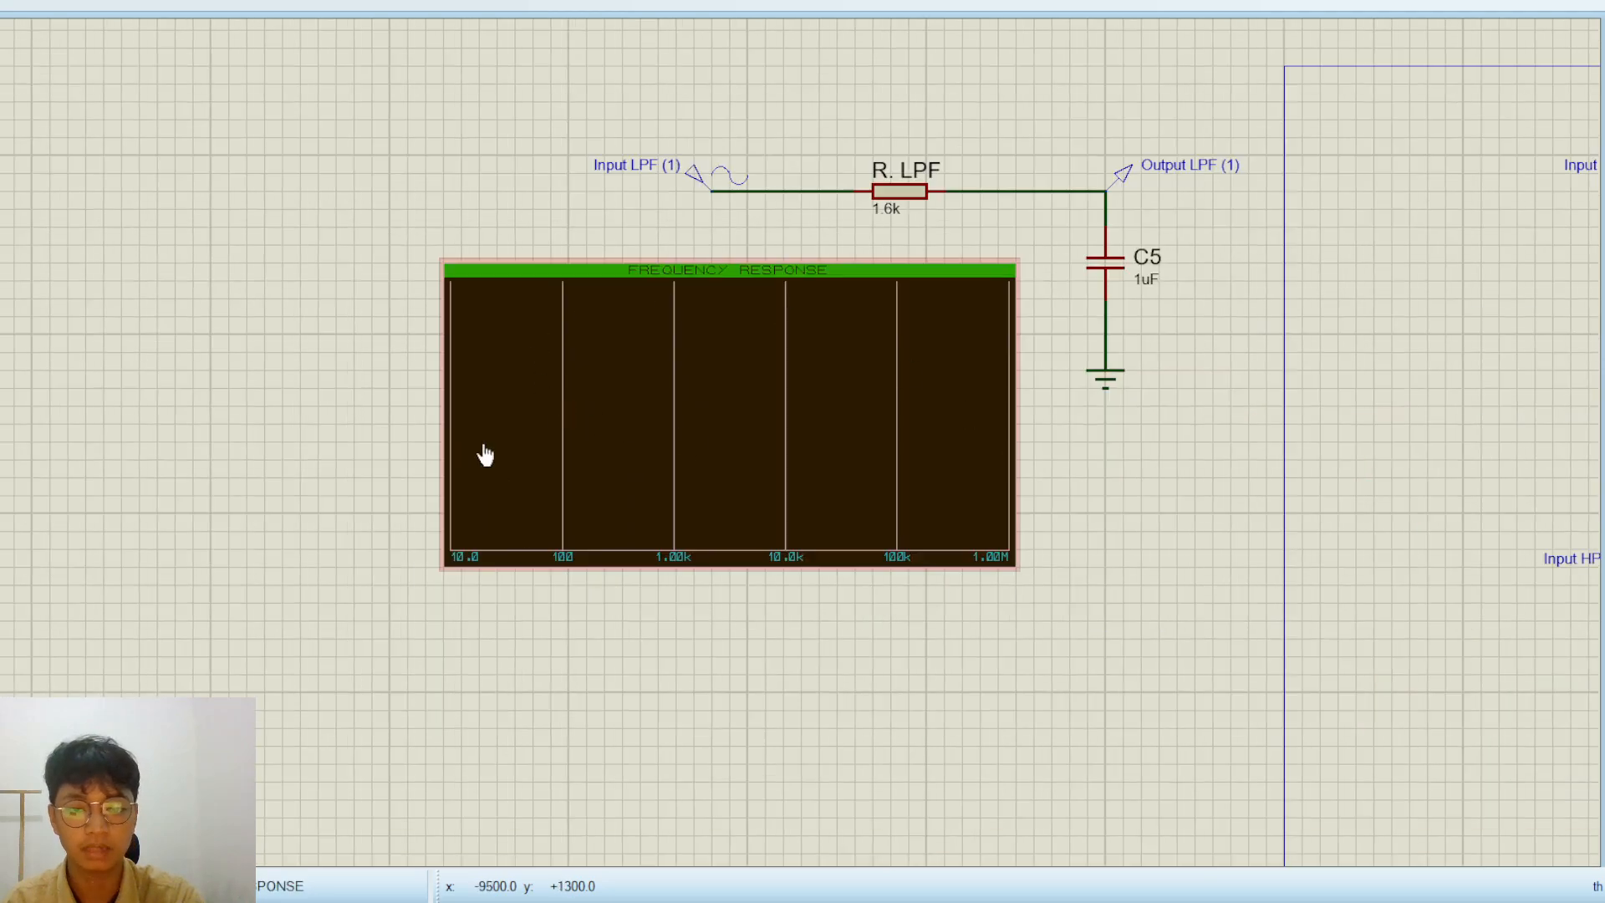
Set the capacitance of C5 to 0.1uF, matching C1 in the finished low-pass filter
scroll(1199, 216, down, 2)
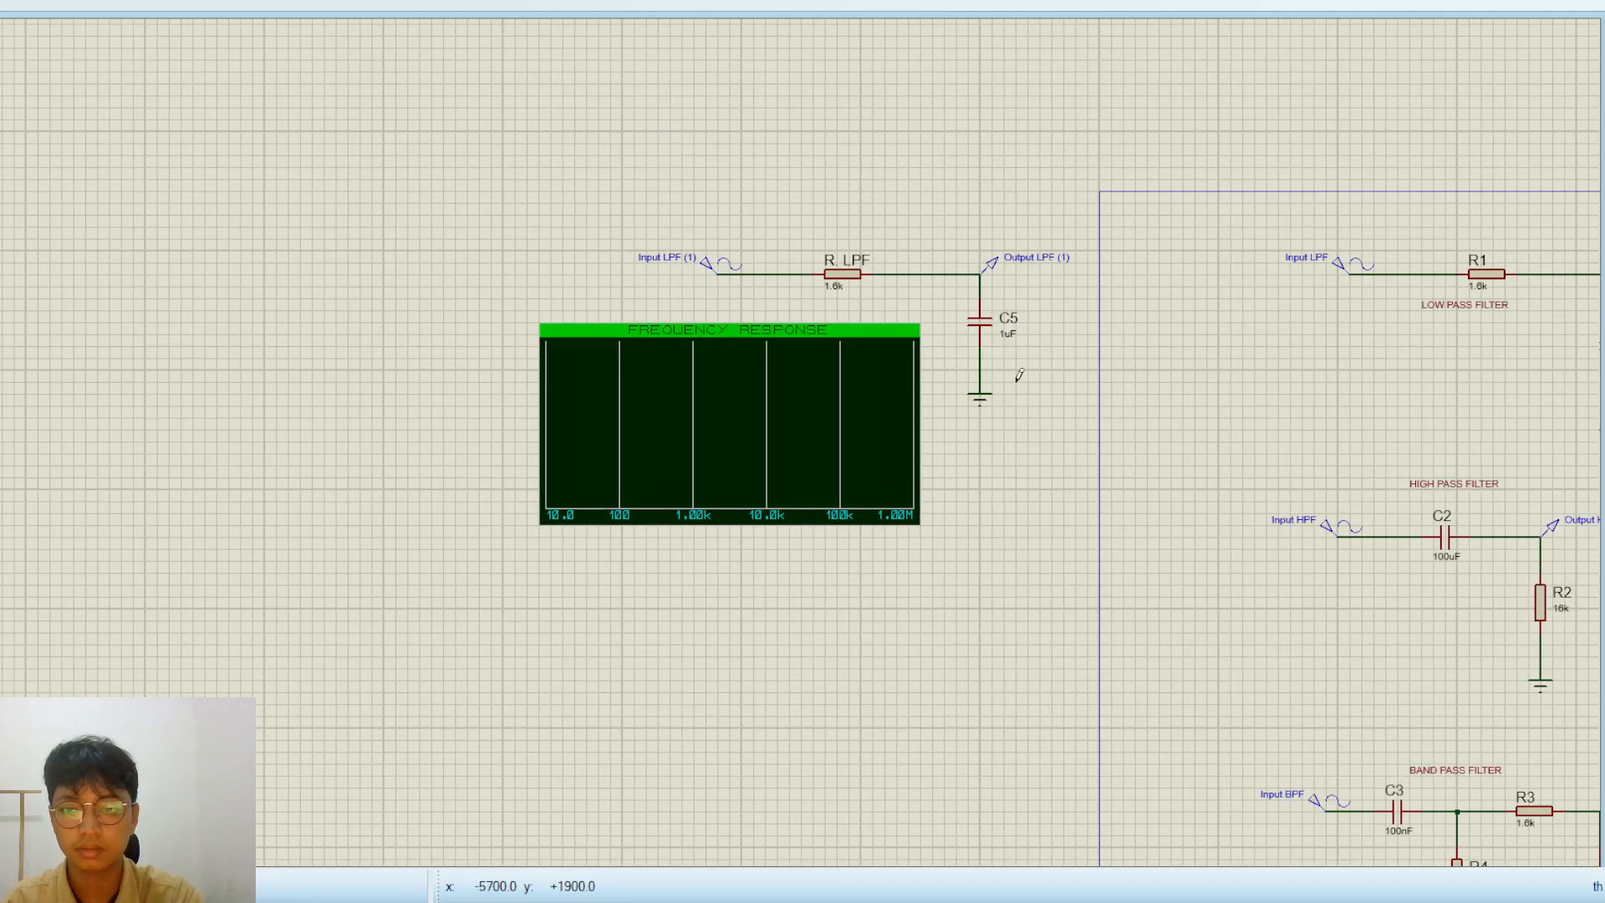
scroll(1014, 380, up, 2)
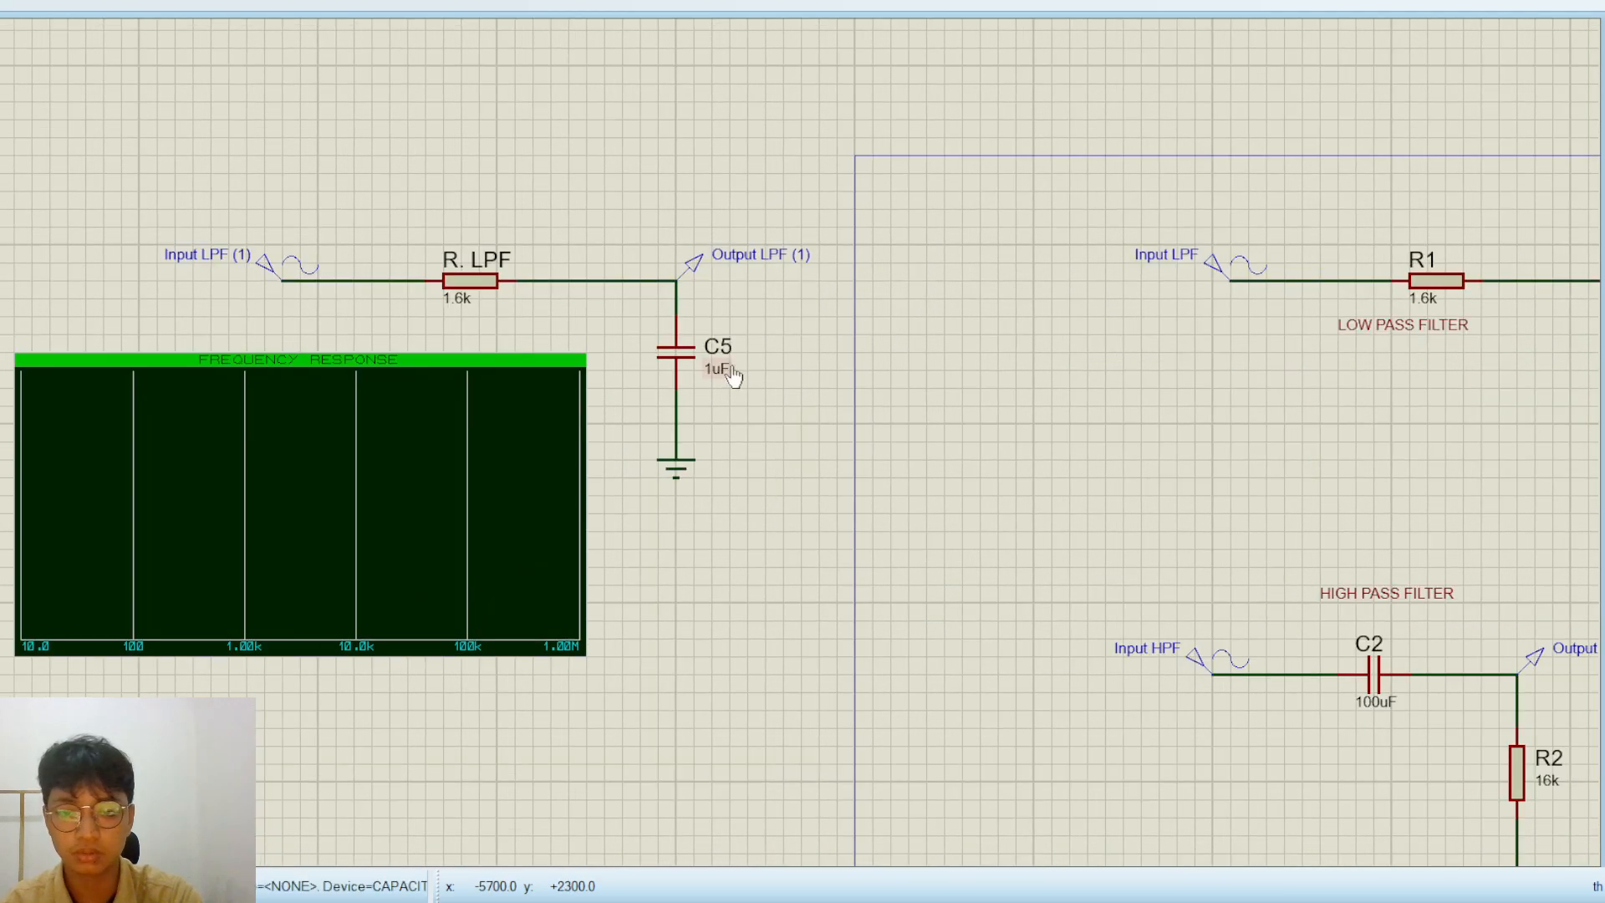
click(675, 351)
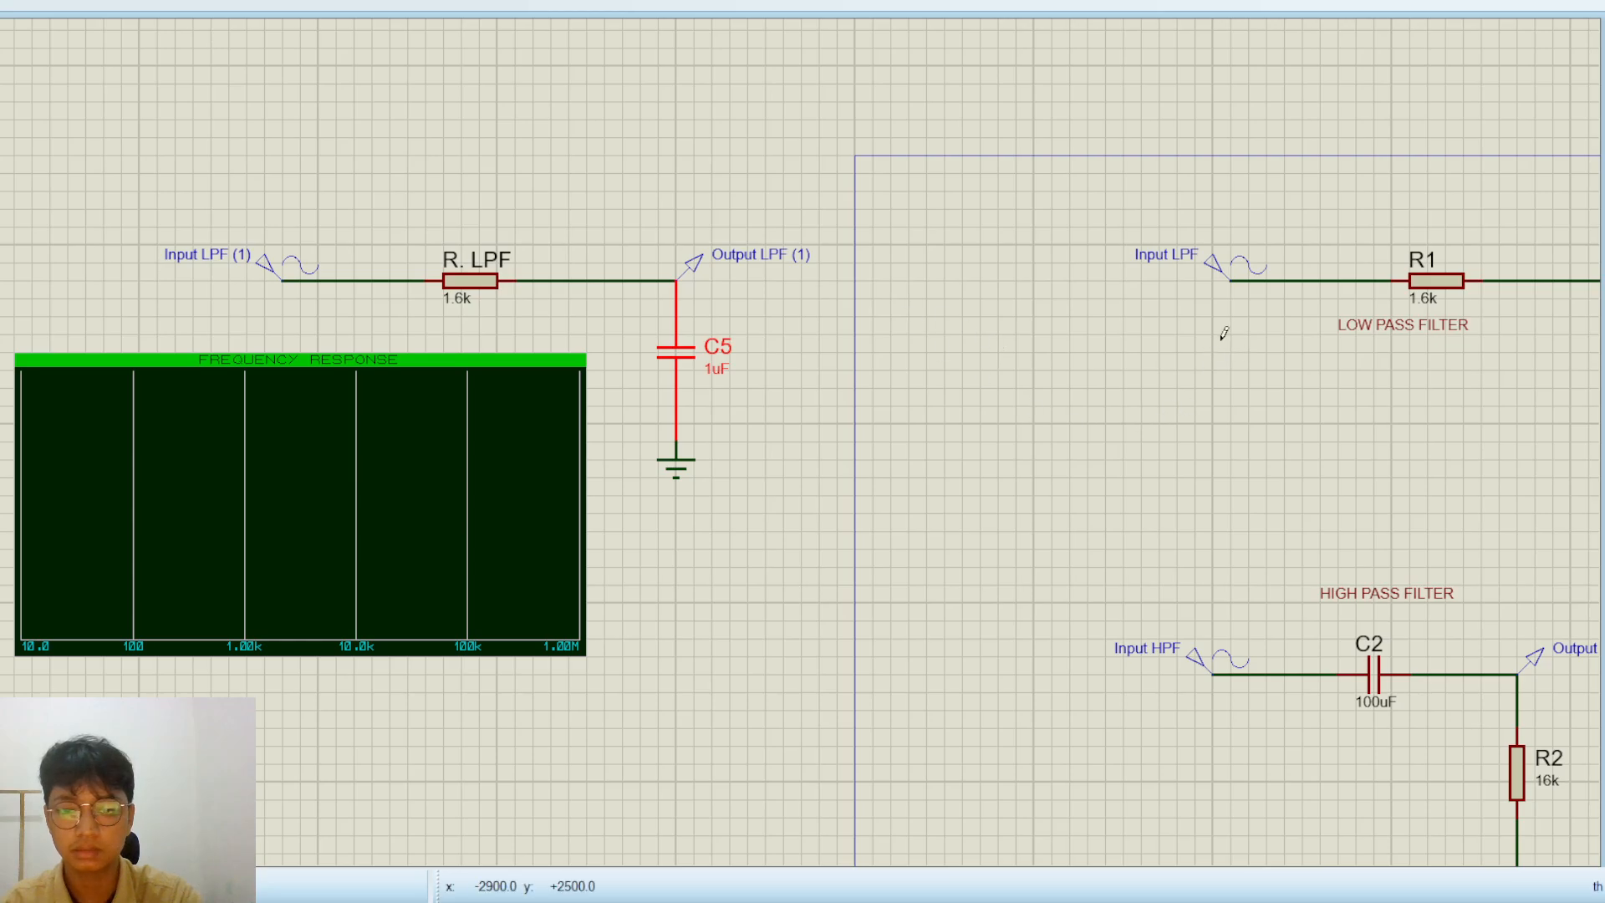
scroll(928, 369, down, 2)
scroll(613, 465, up, 2)
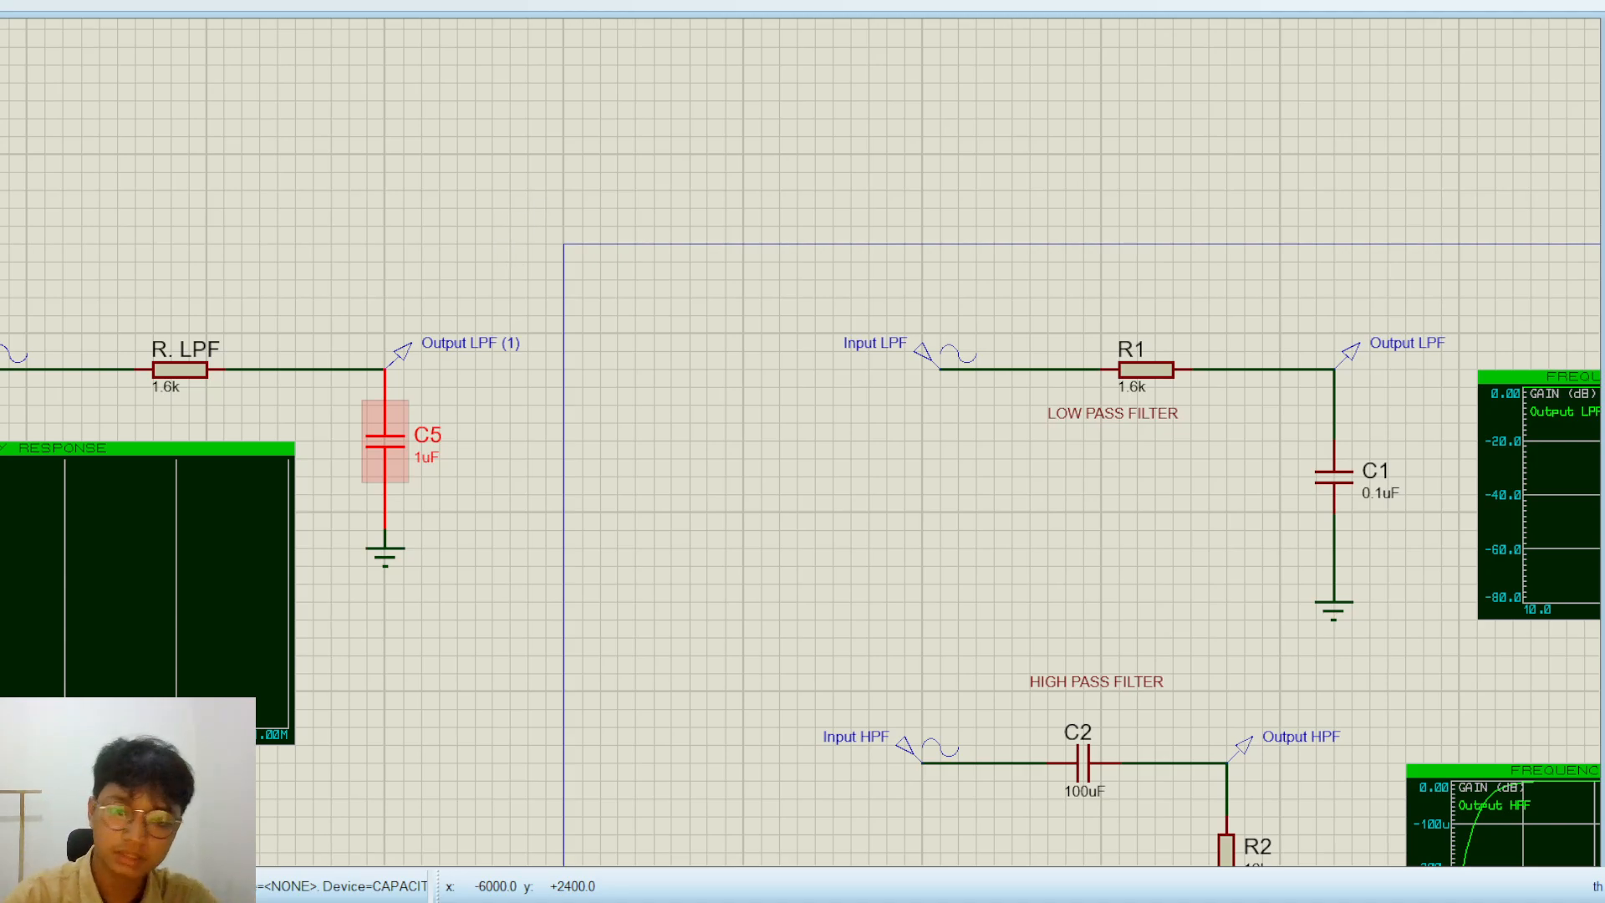
click(901, 238)
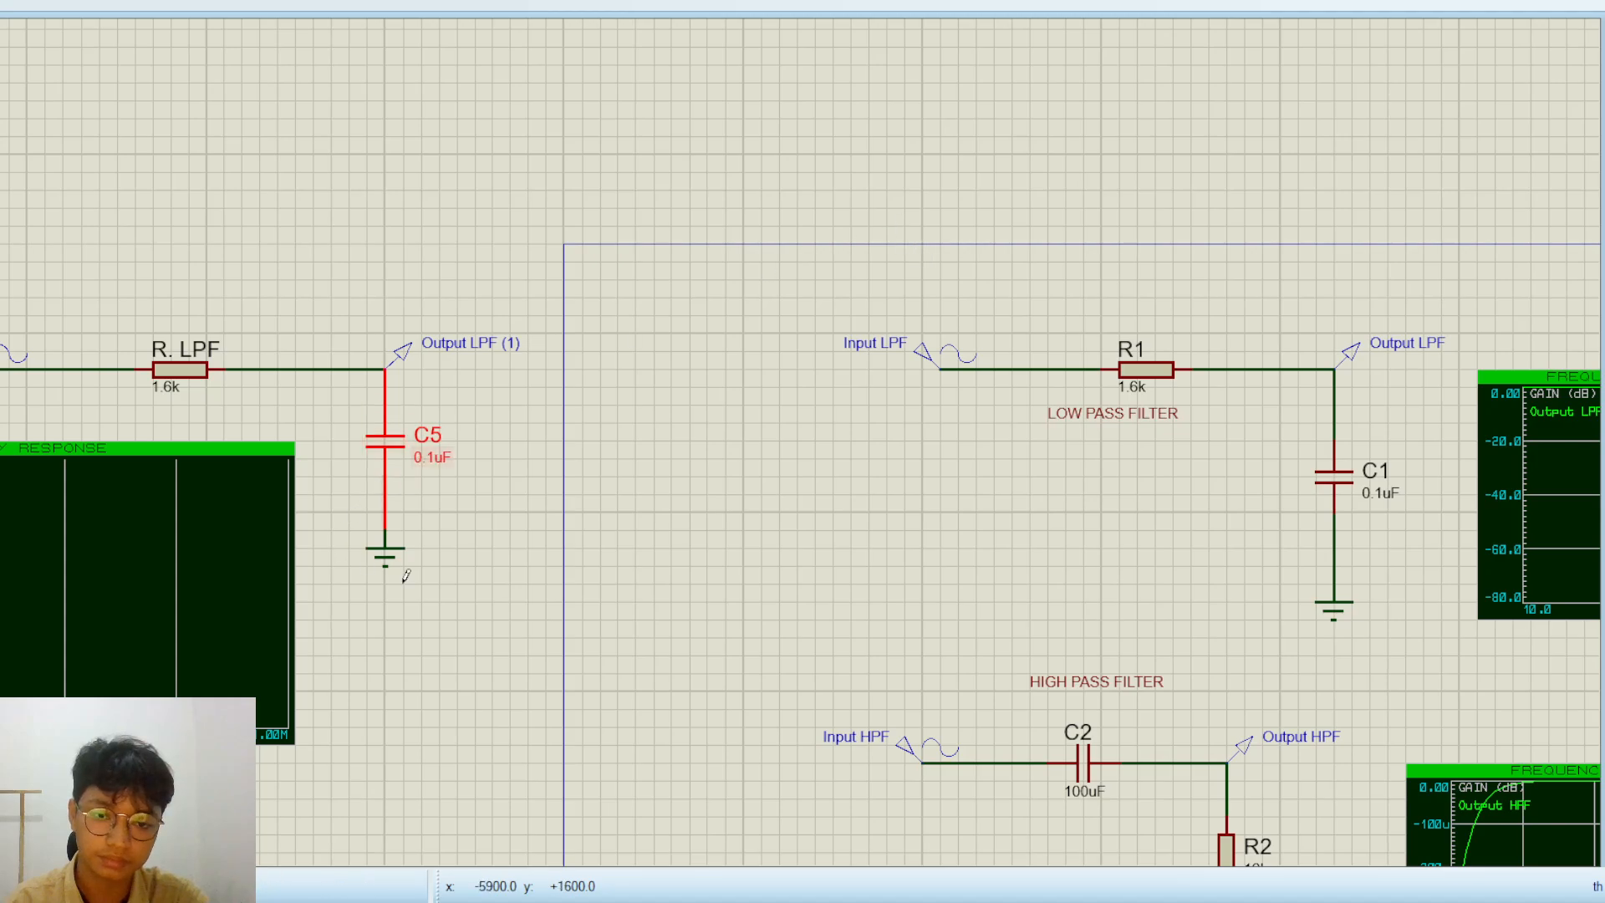
click(404, 575)
Add the Output LPF (1) probe as a gain trace on the new frequency response graph
scroll(613, 494, down, 3)
scroll(731, 445, up, 2)
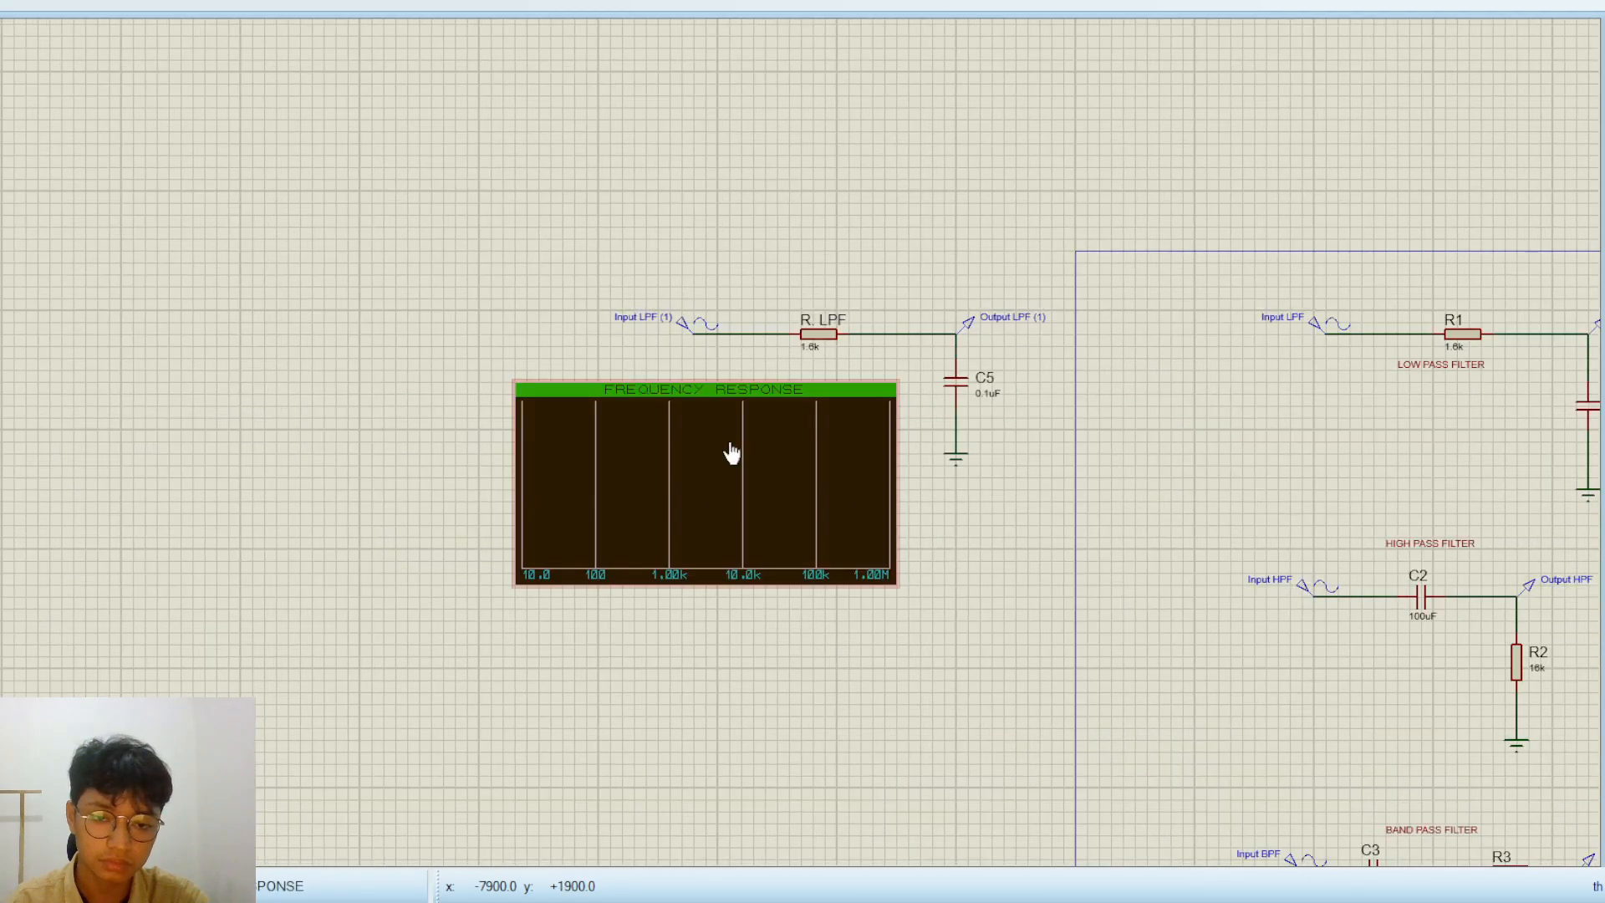
click(1031, 321)
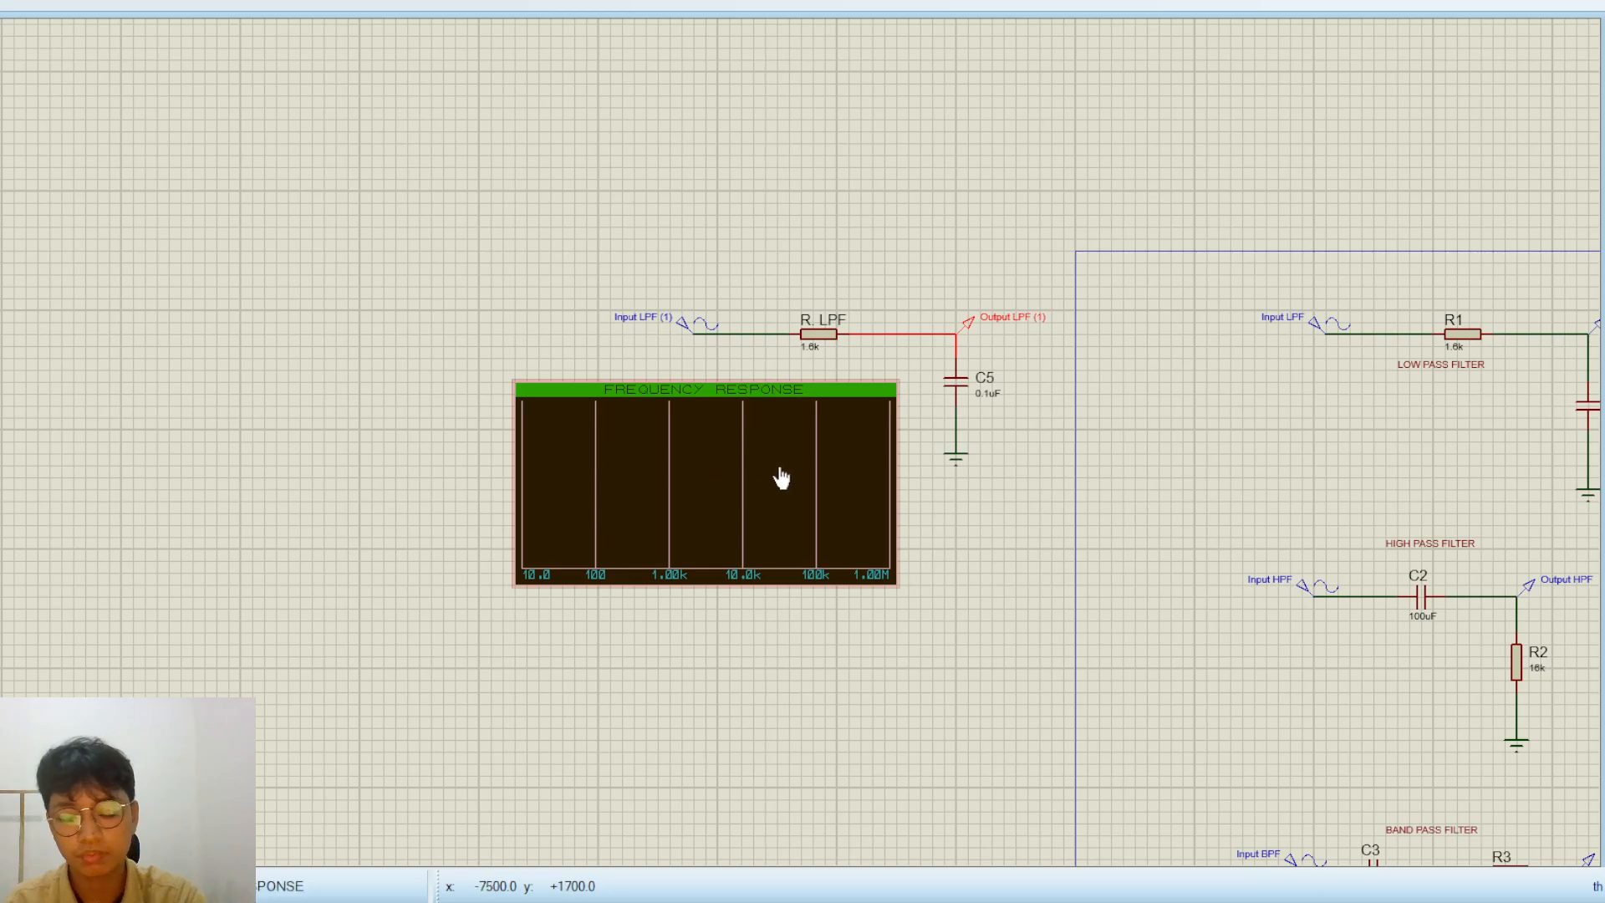
scroll(733, 456, up, 1)
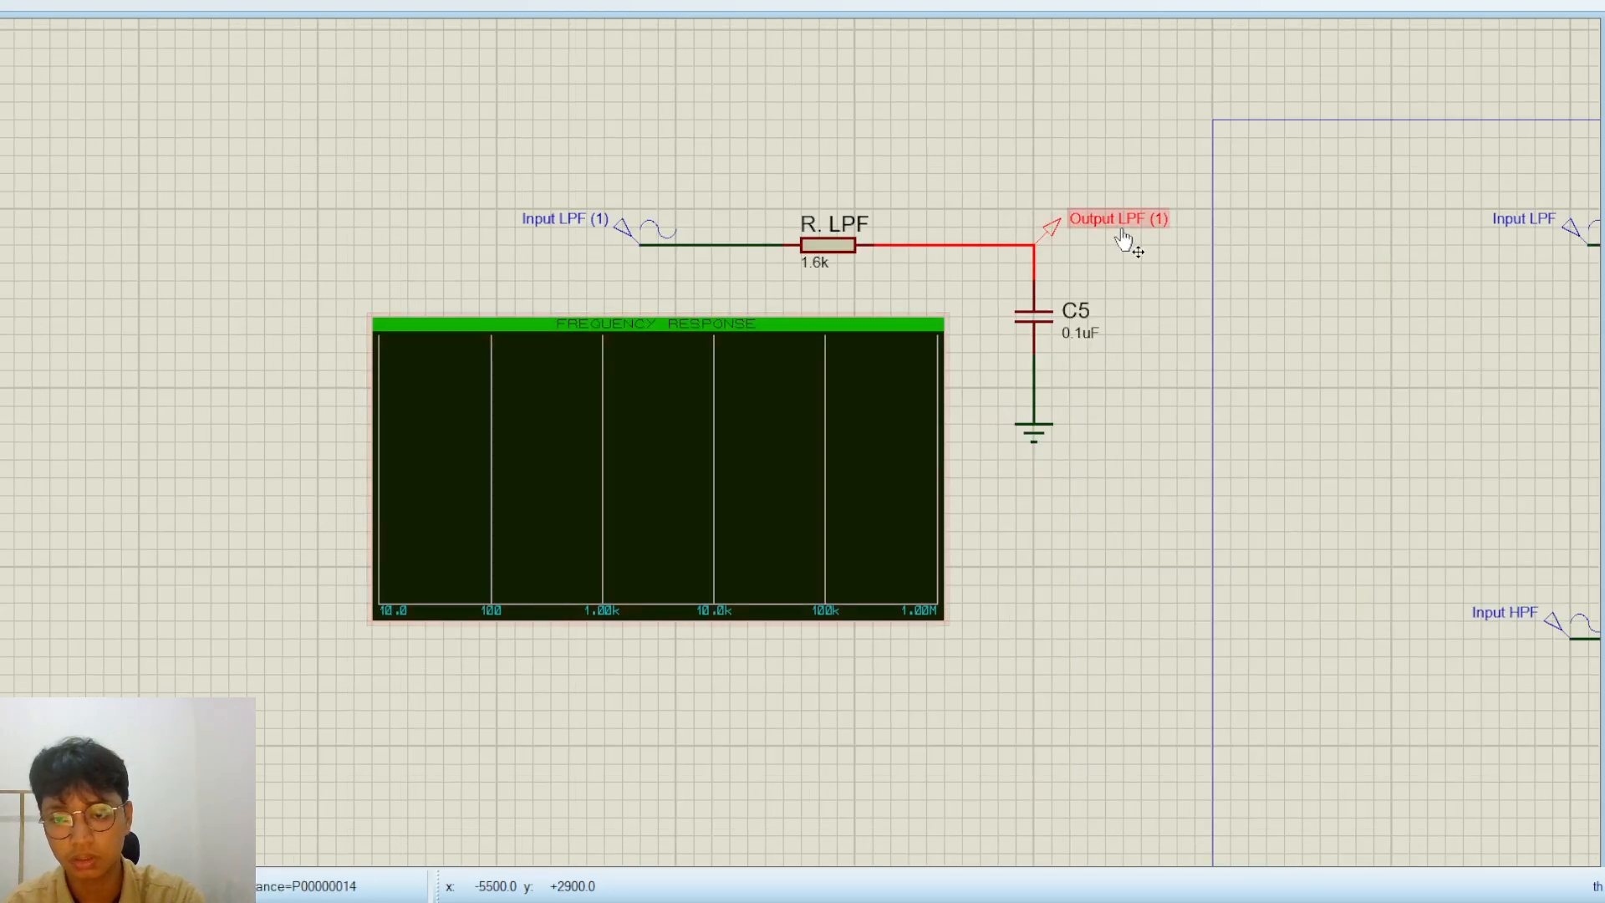
mouse_move(1118, 222)
mouse_down()
mouse_move(796, 343)
mouse_move(437, 373)
mouse_move(437, 359)
mouse_up()
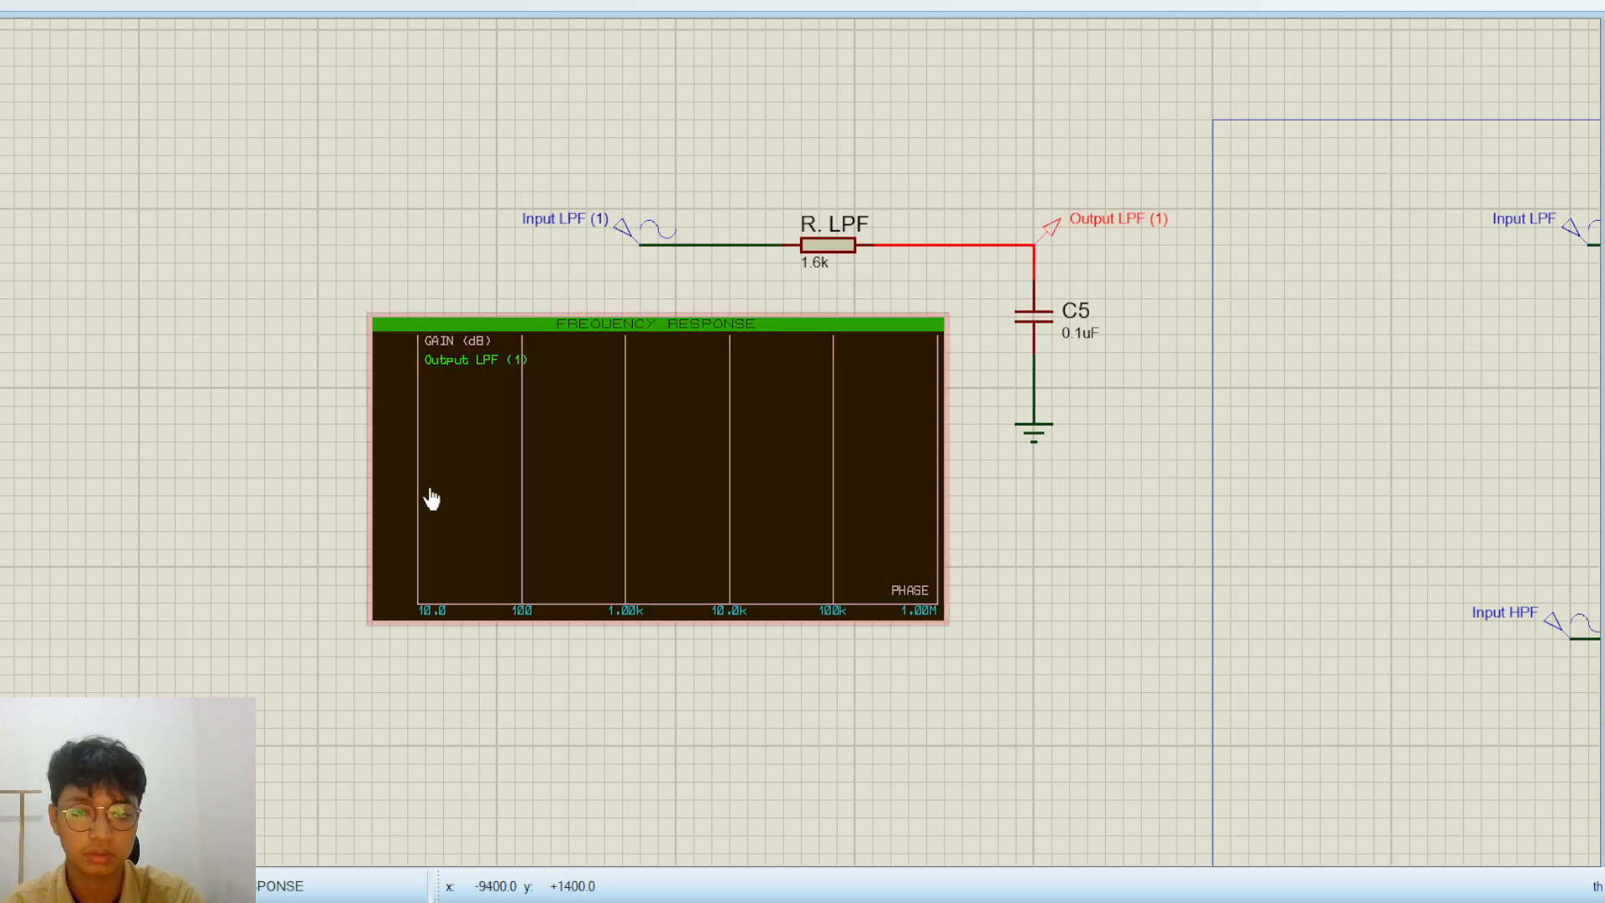
Simulate the new frequency response graph to plot the Output LPF (1) gain curve
click(611, 462)
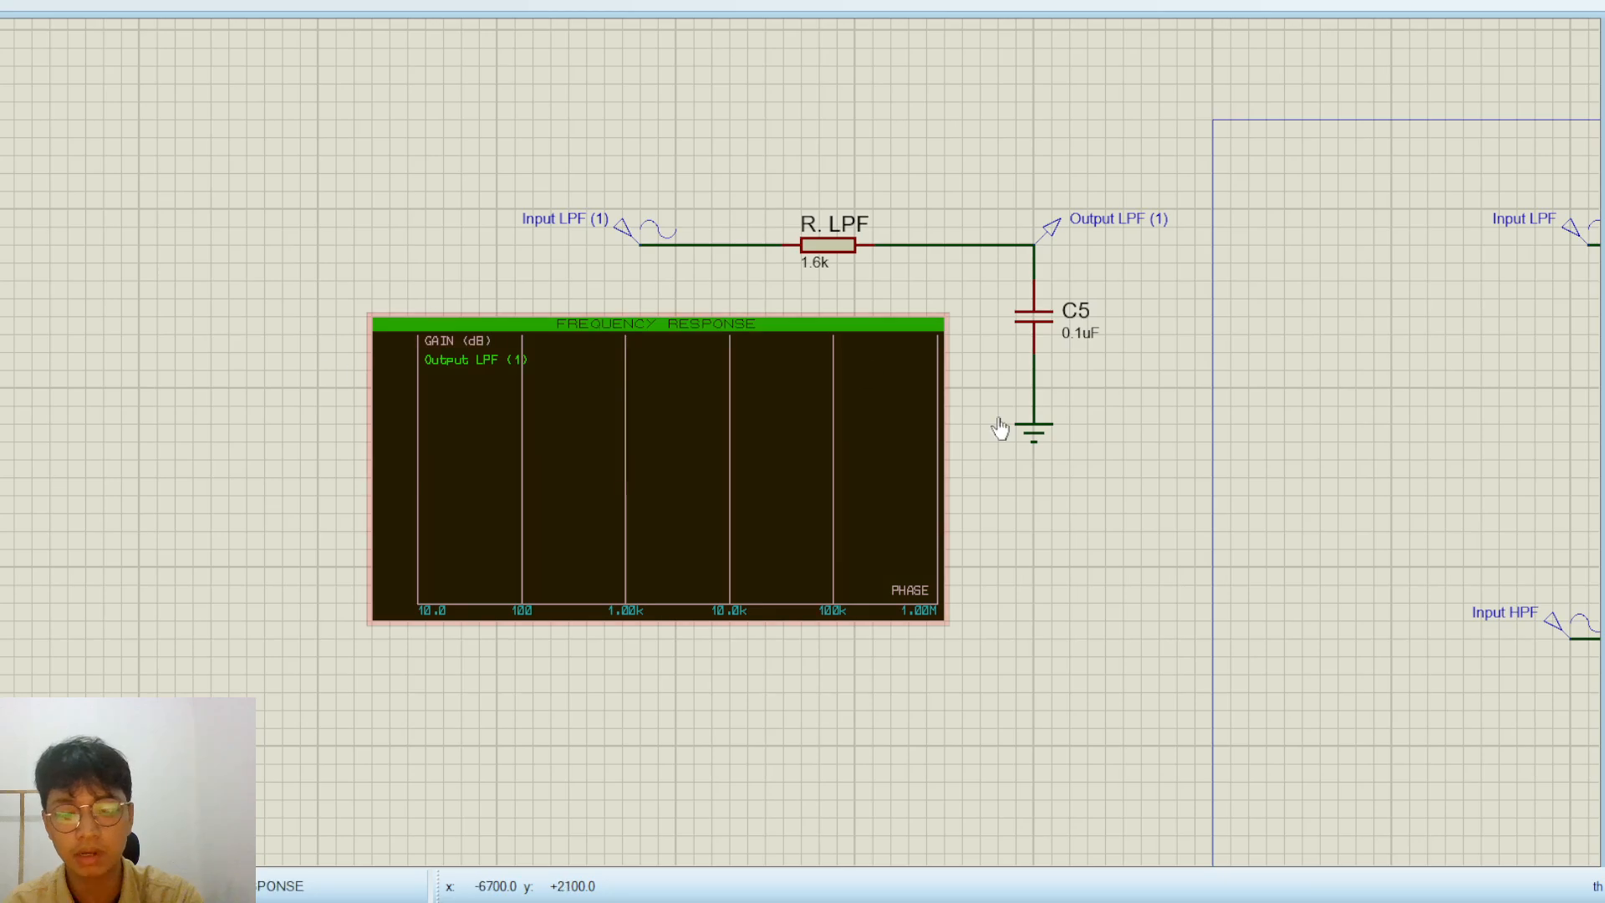
click(651, 474)
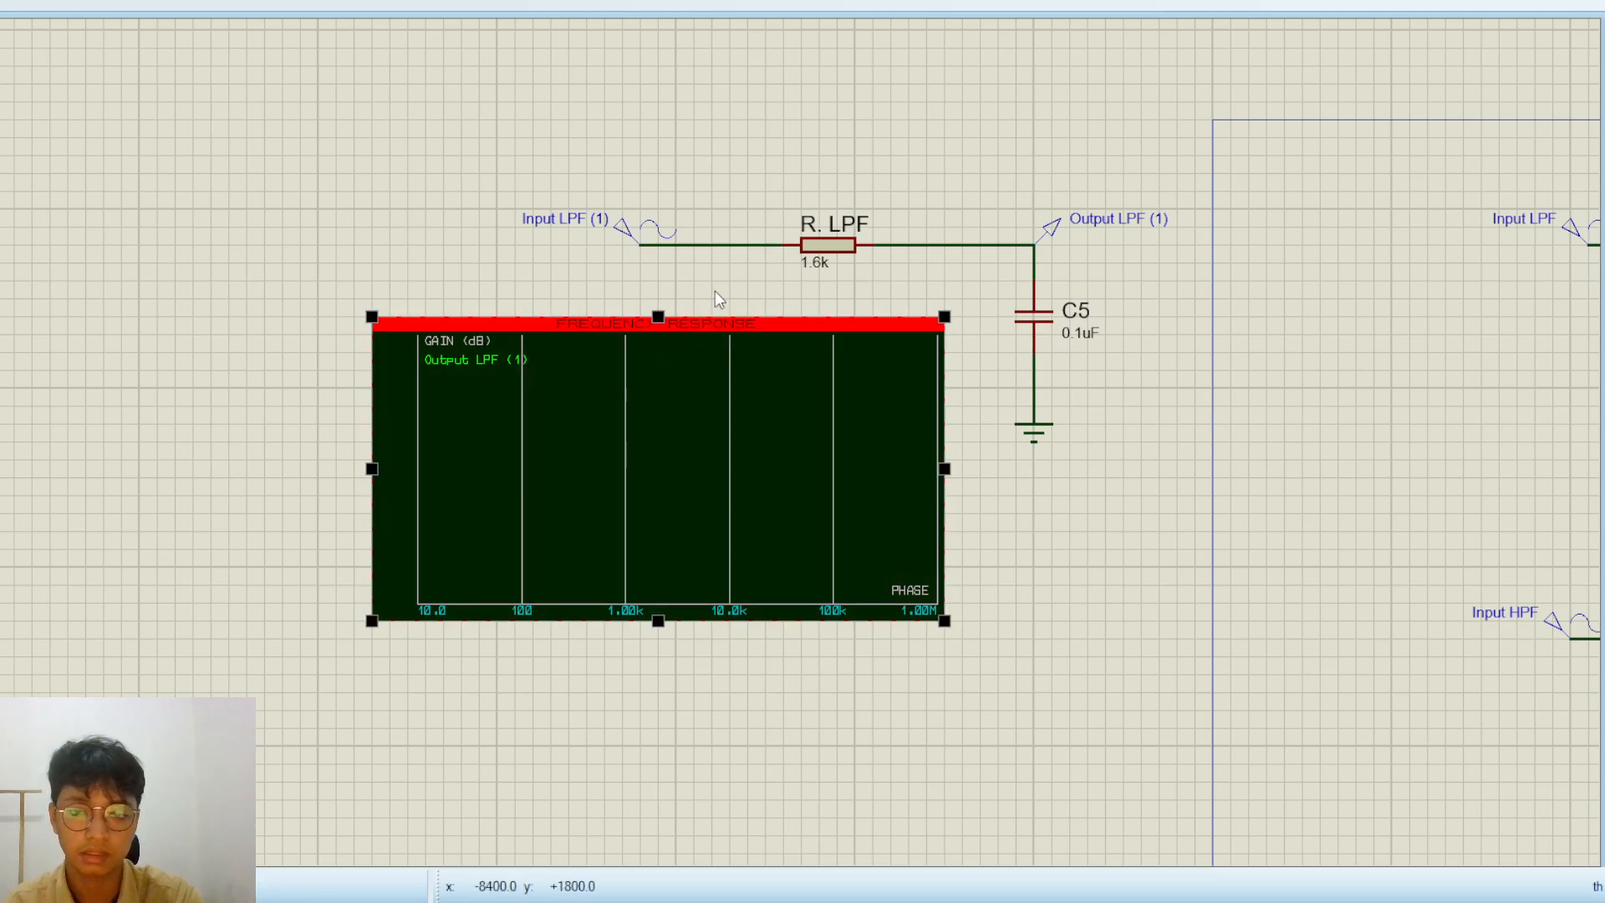
key(space)
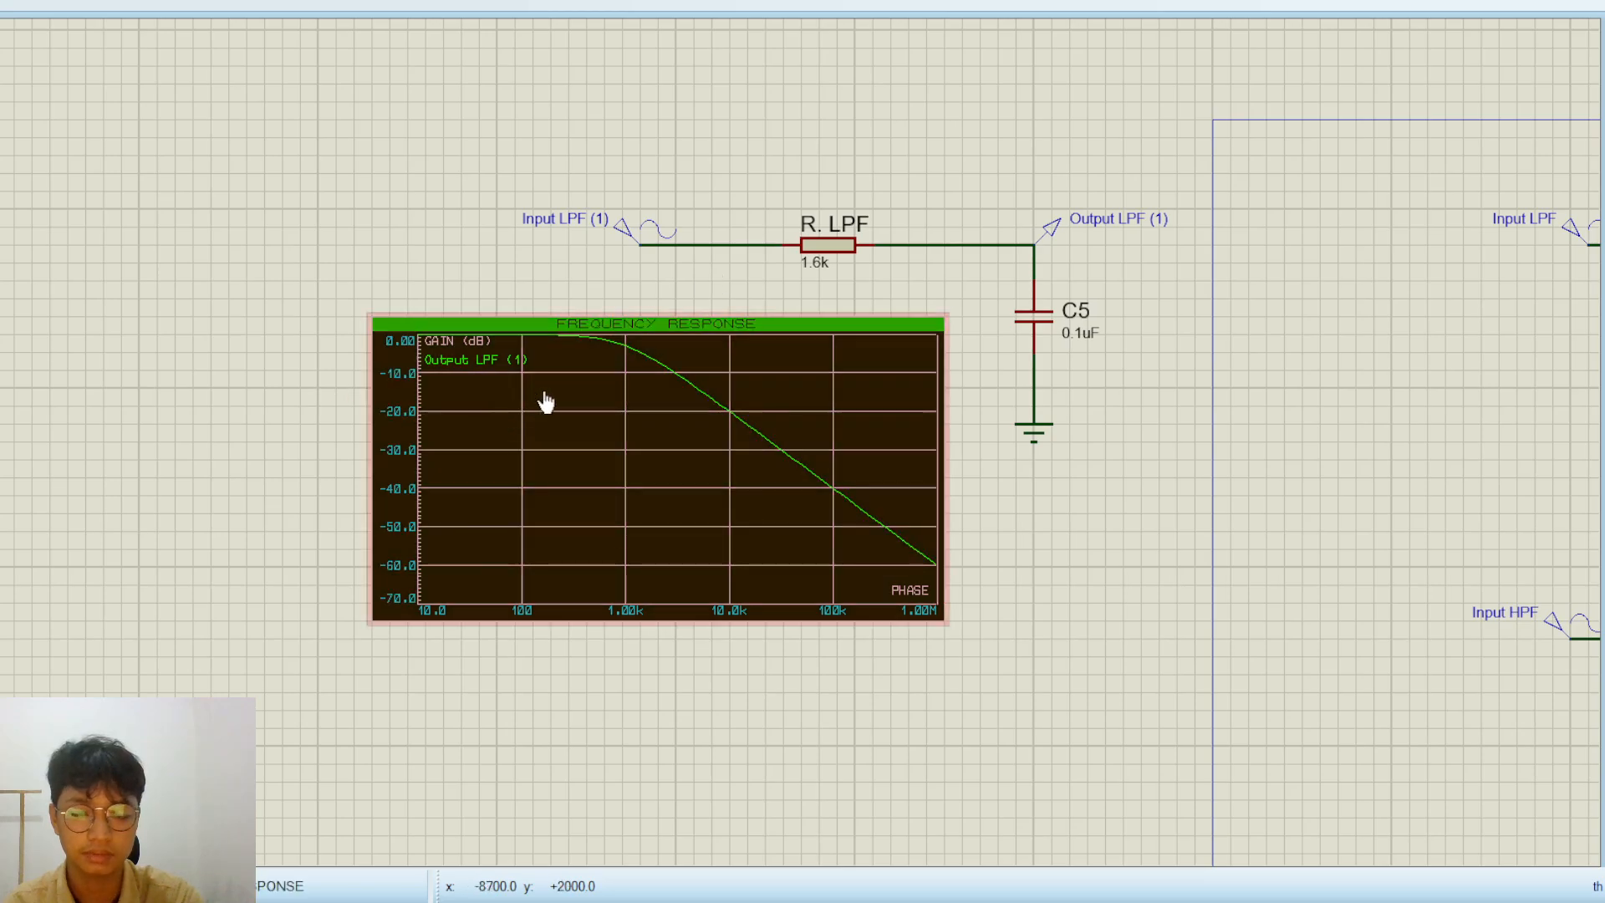
drag(247, 423, 215, 443)
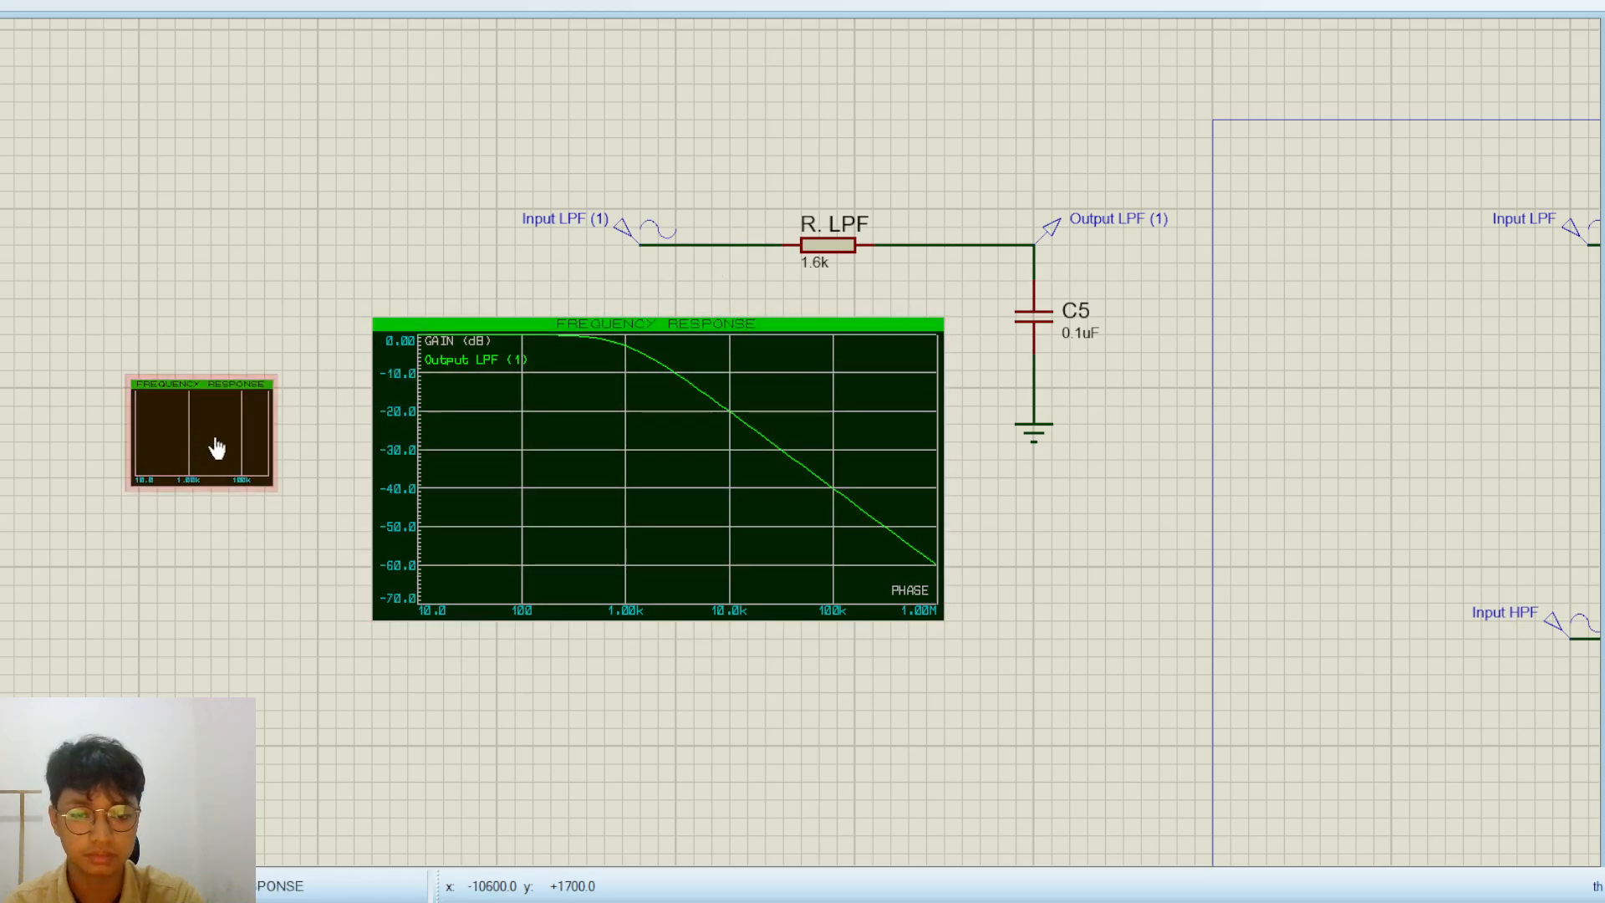
key(ctrl+z)
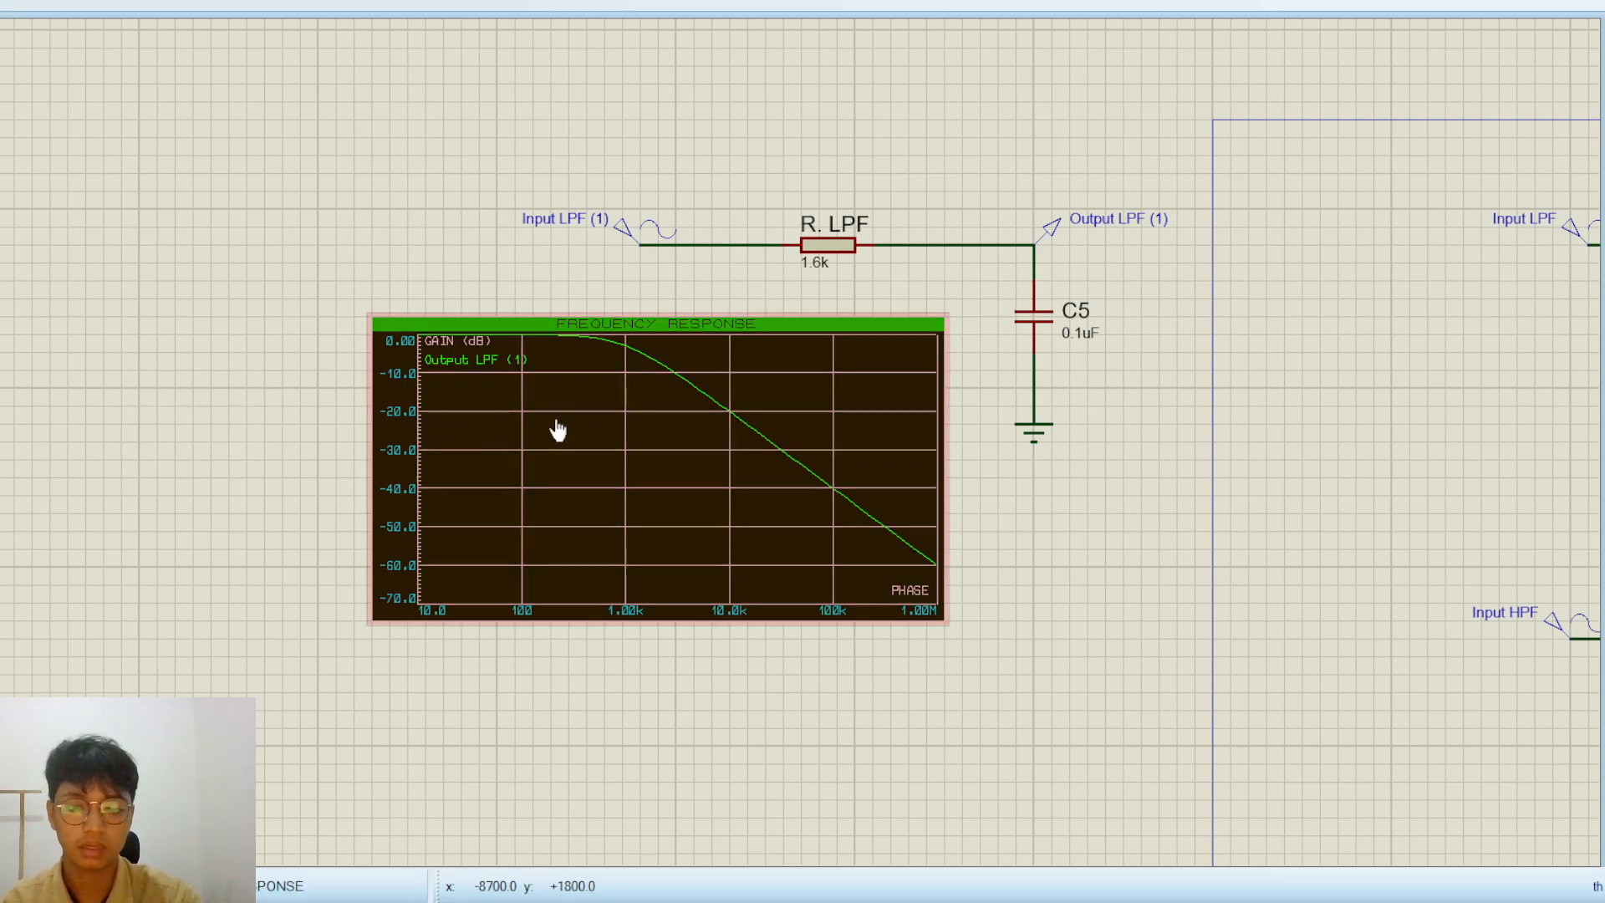
click(542, 397)
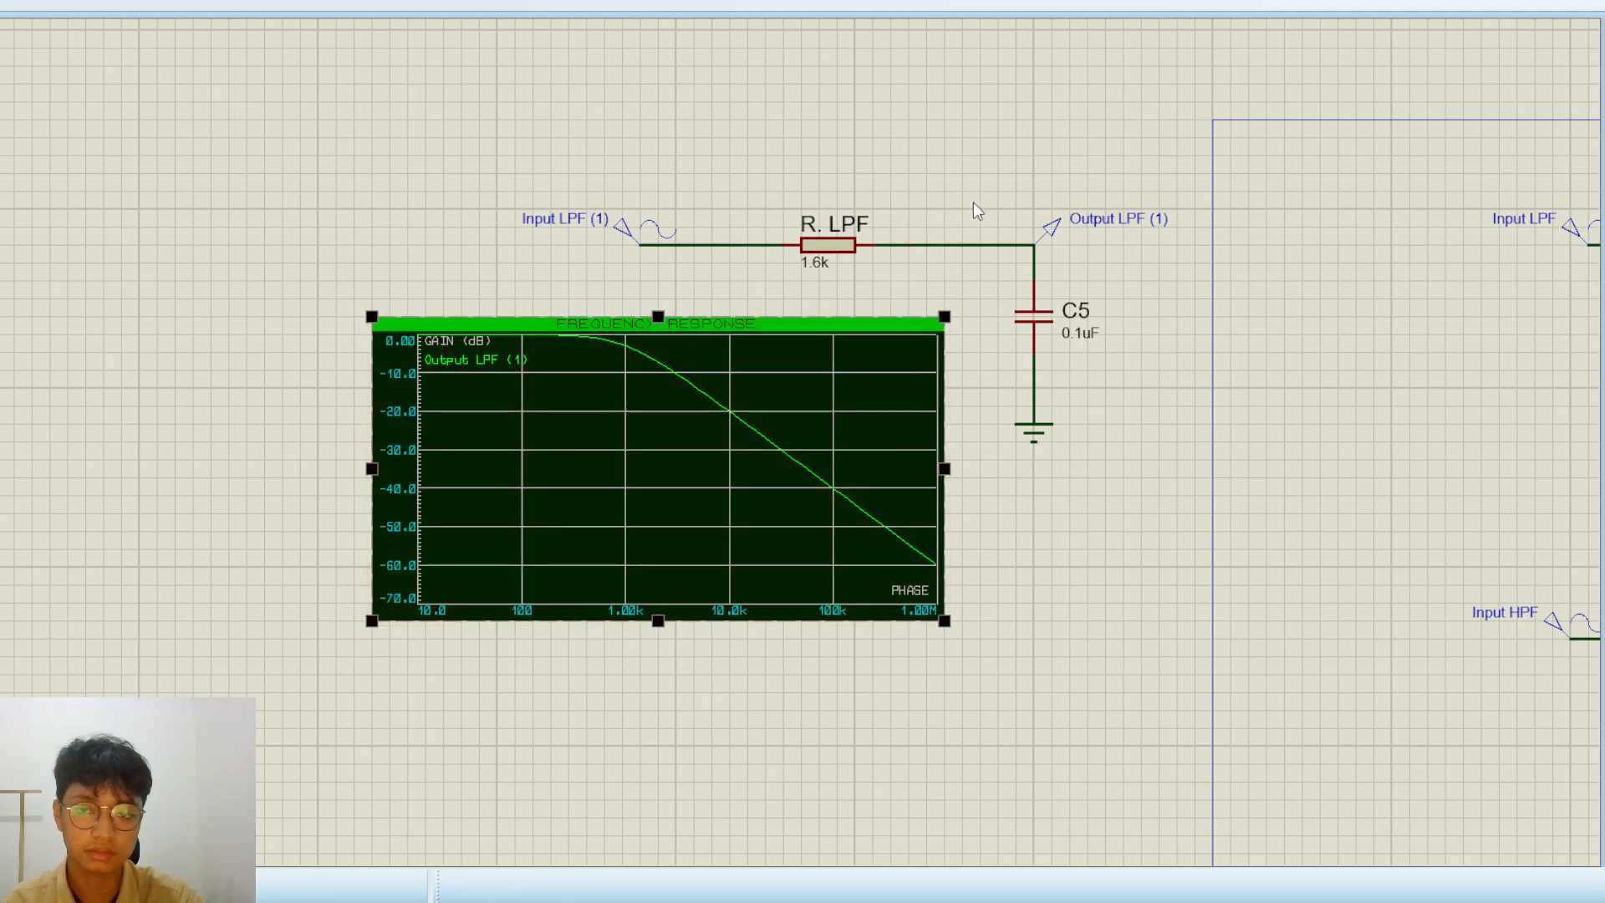
click(1037, 541)
Examine the Output LPF (1) gain curve up close and compare it with the finished filter graphs
scroll(1037, 542, down, 2)
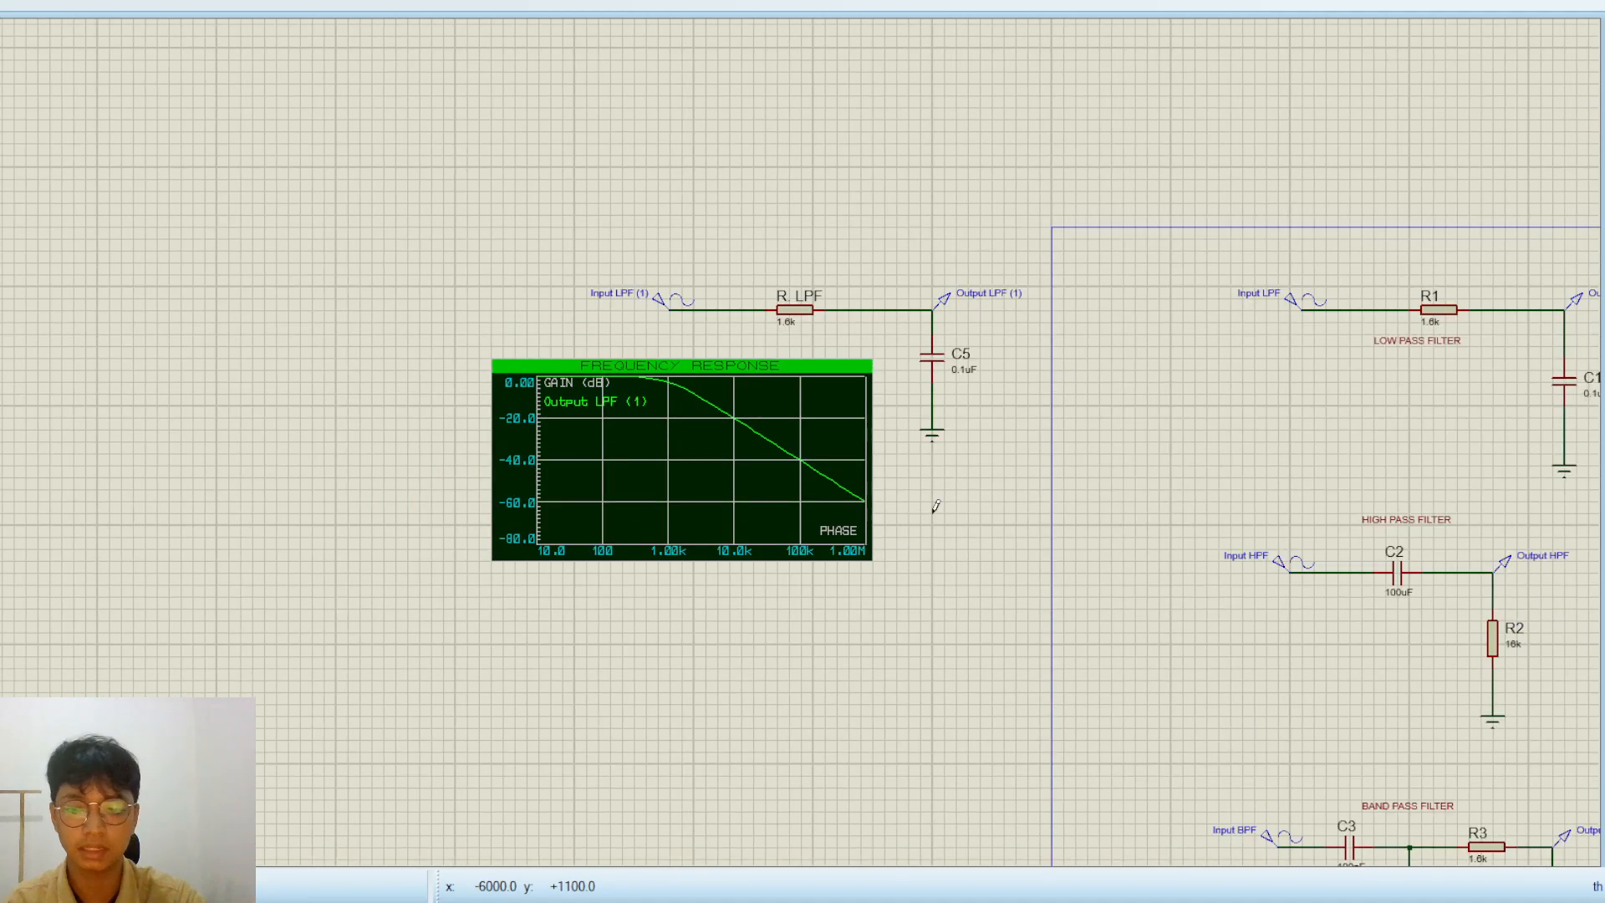
scroll(728, 435, up, 1)
scroll(725, 434, down, 1)
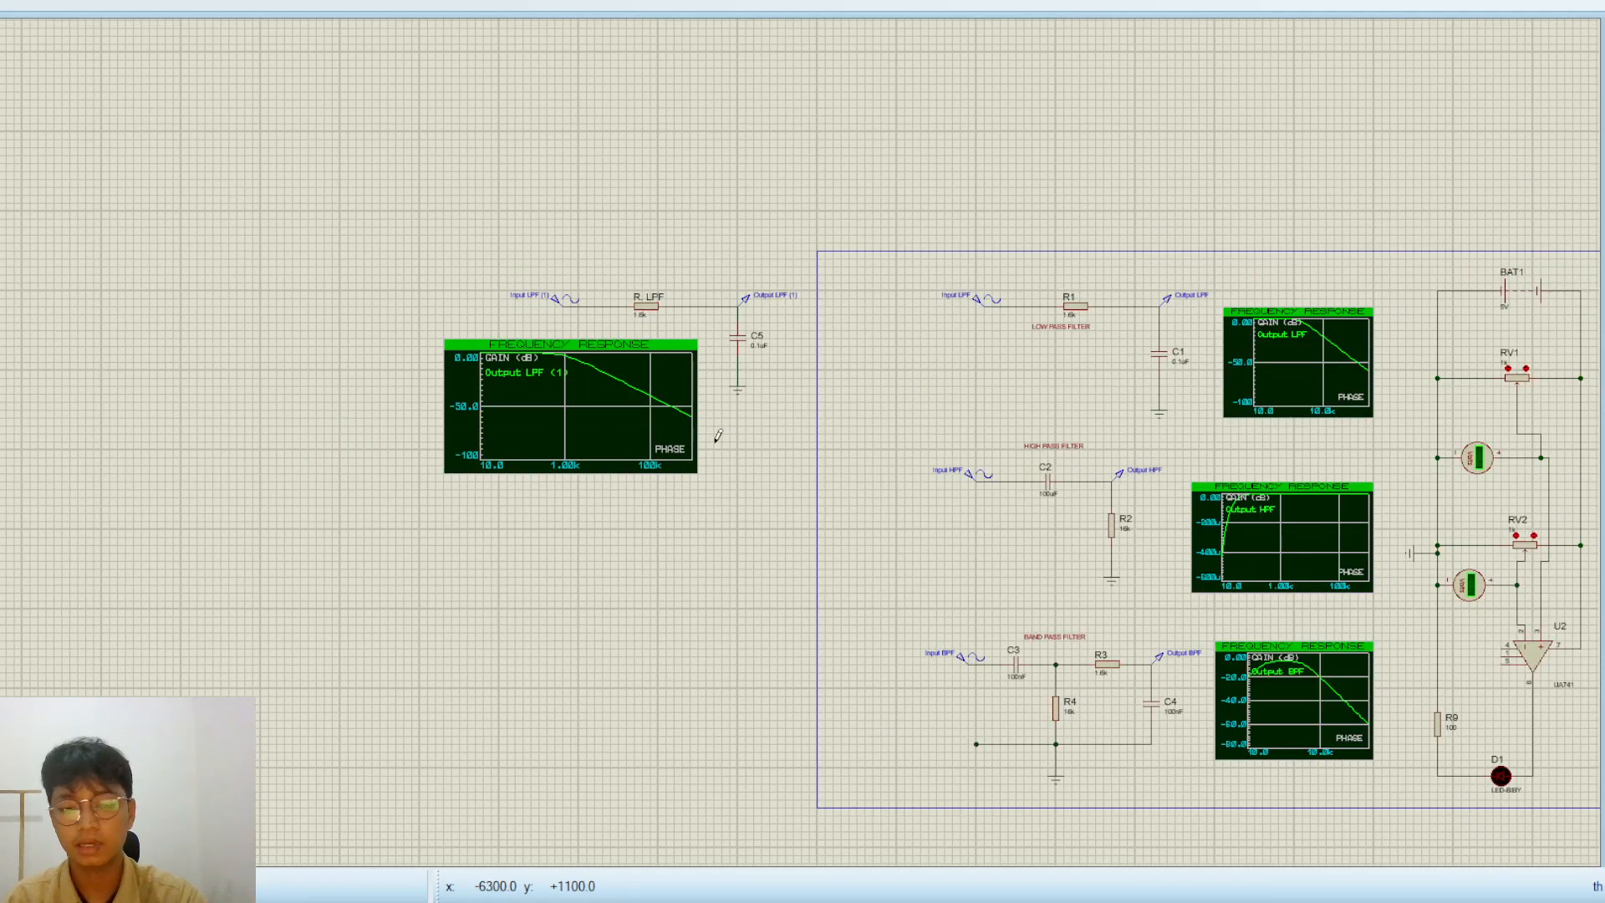
scroll(718, 435, up, 2)
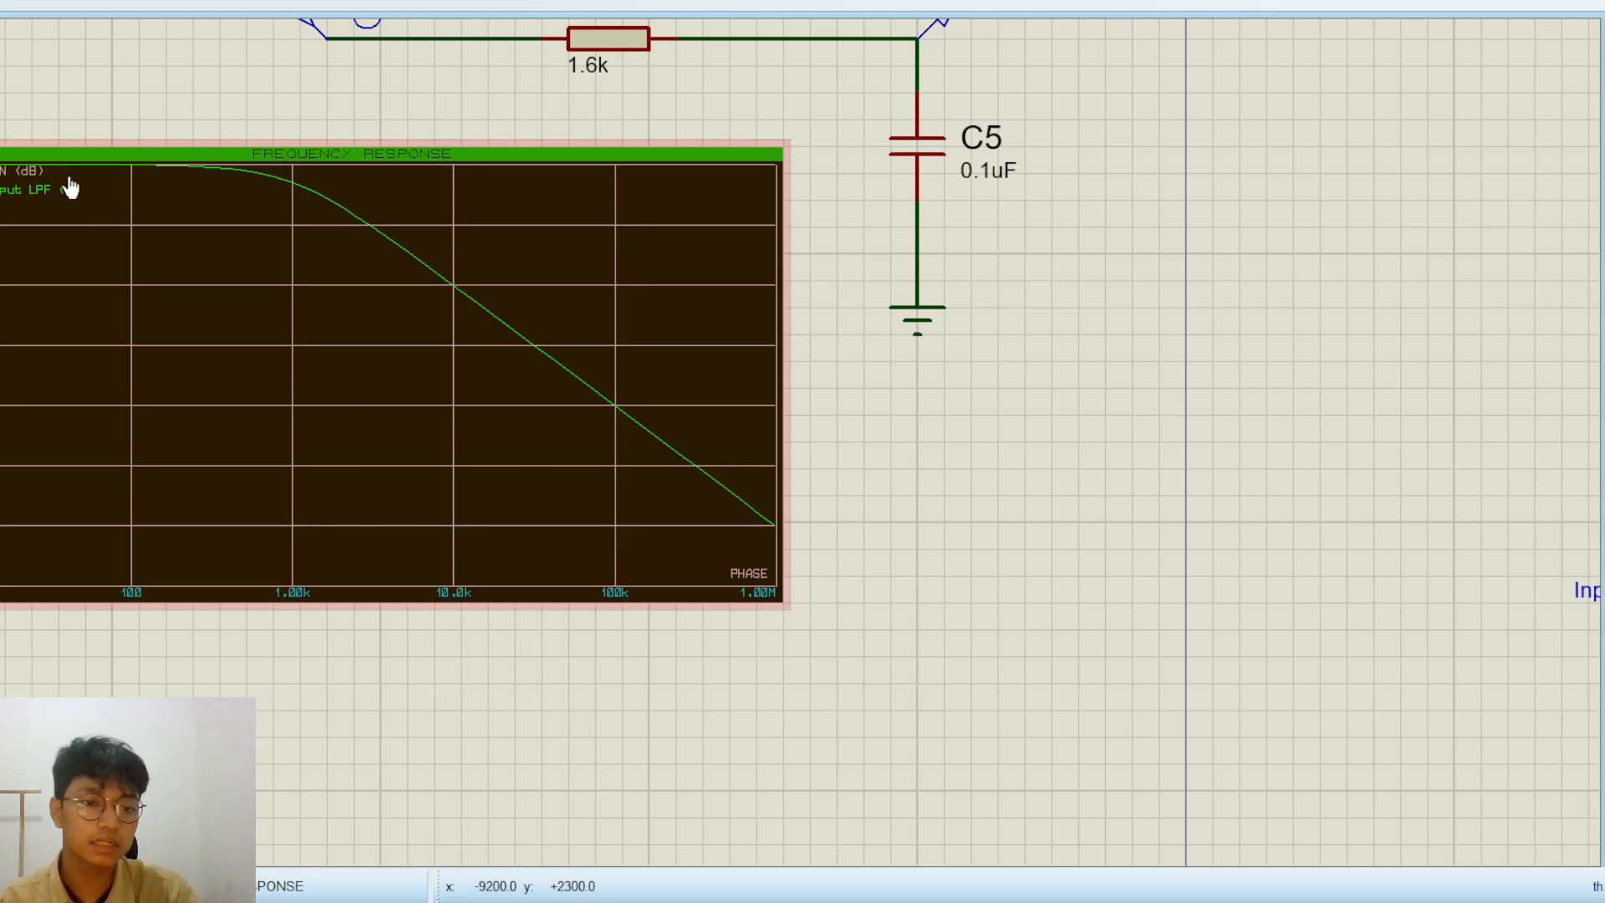
scroll(68, 187, up, 1)
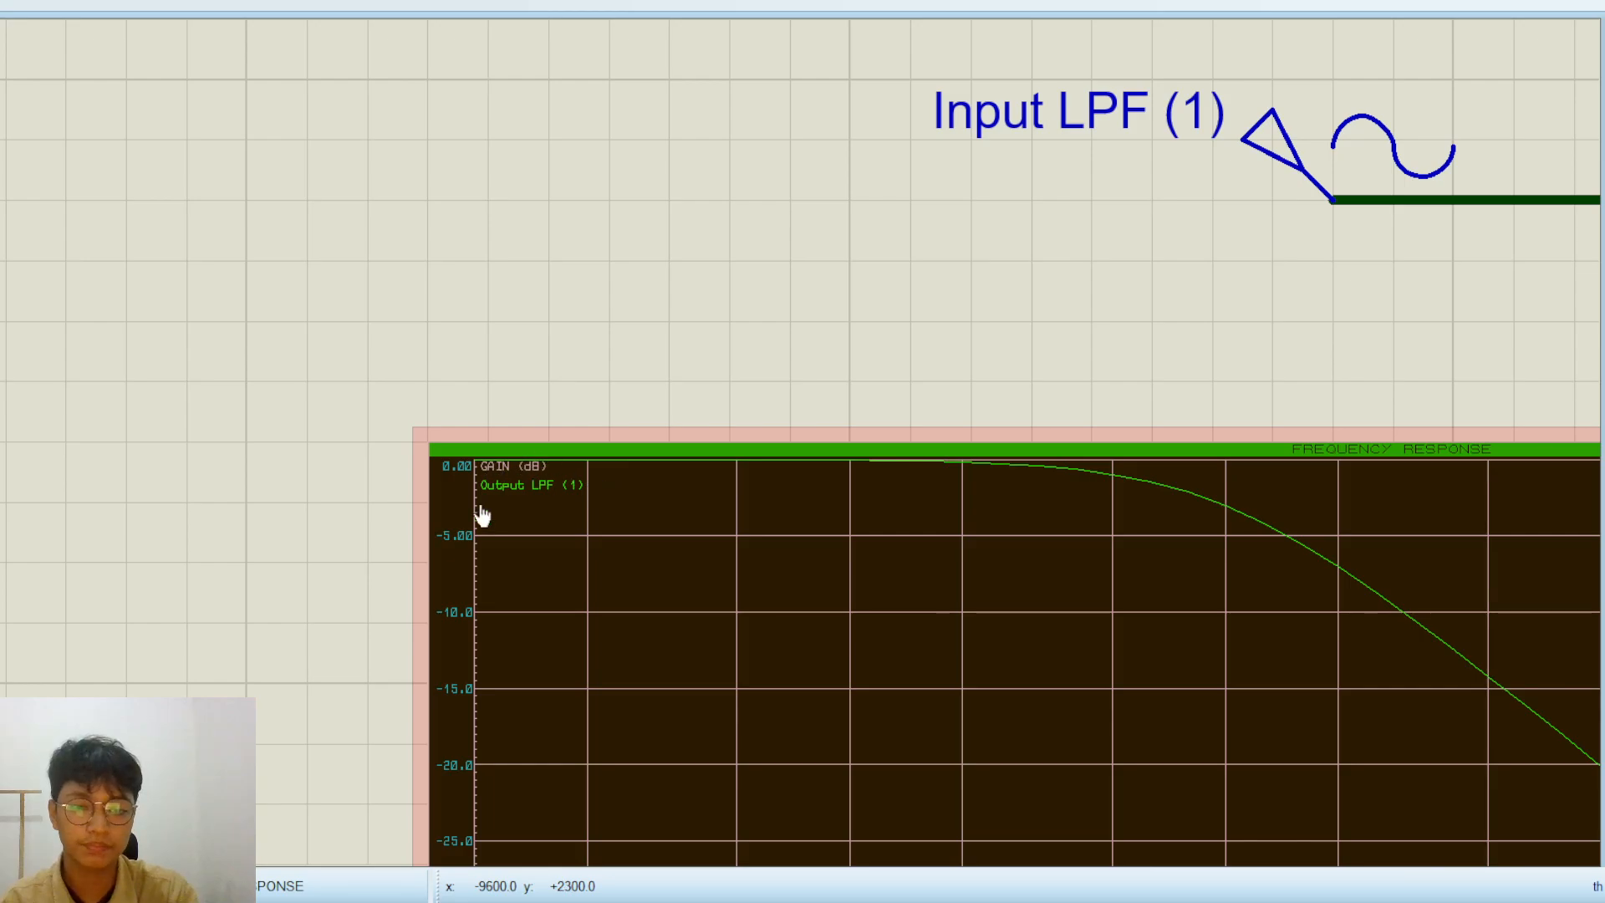
scroll(734, 490, down, 1)
drag(822, 387, 616, 86)
scroll(727, 501, down, 2)
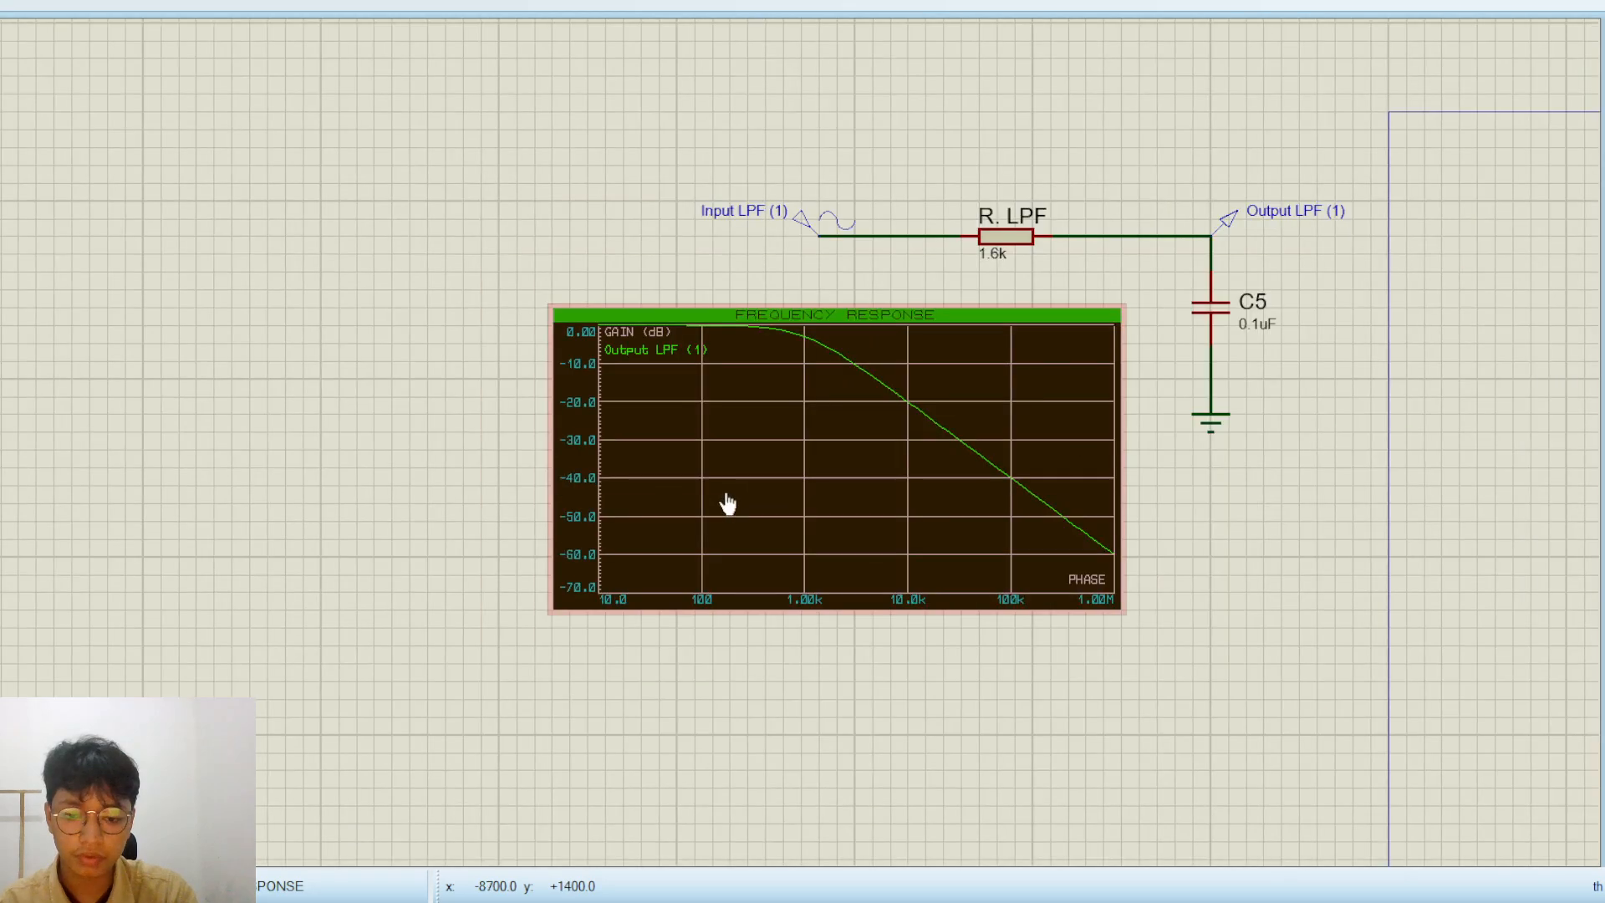
scroll(731, 455, up, 1)
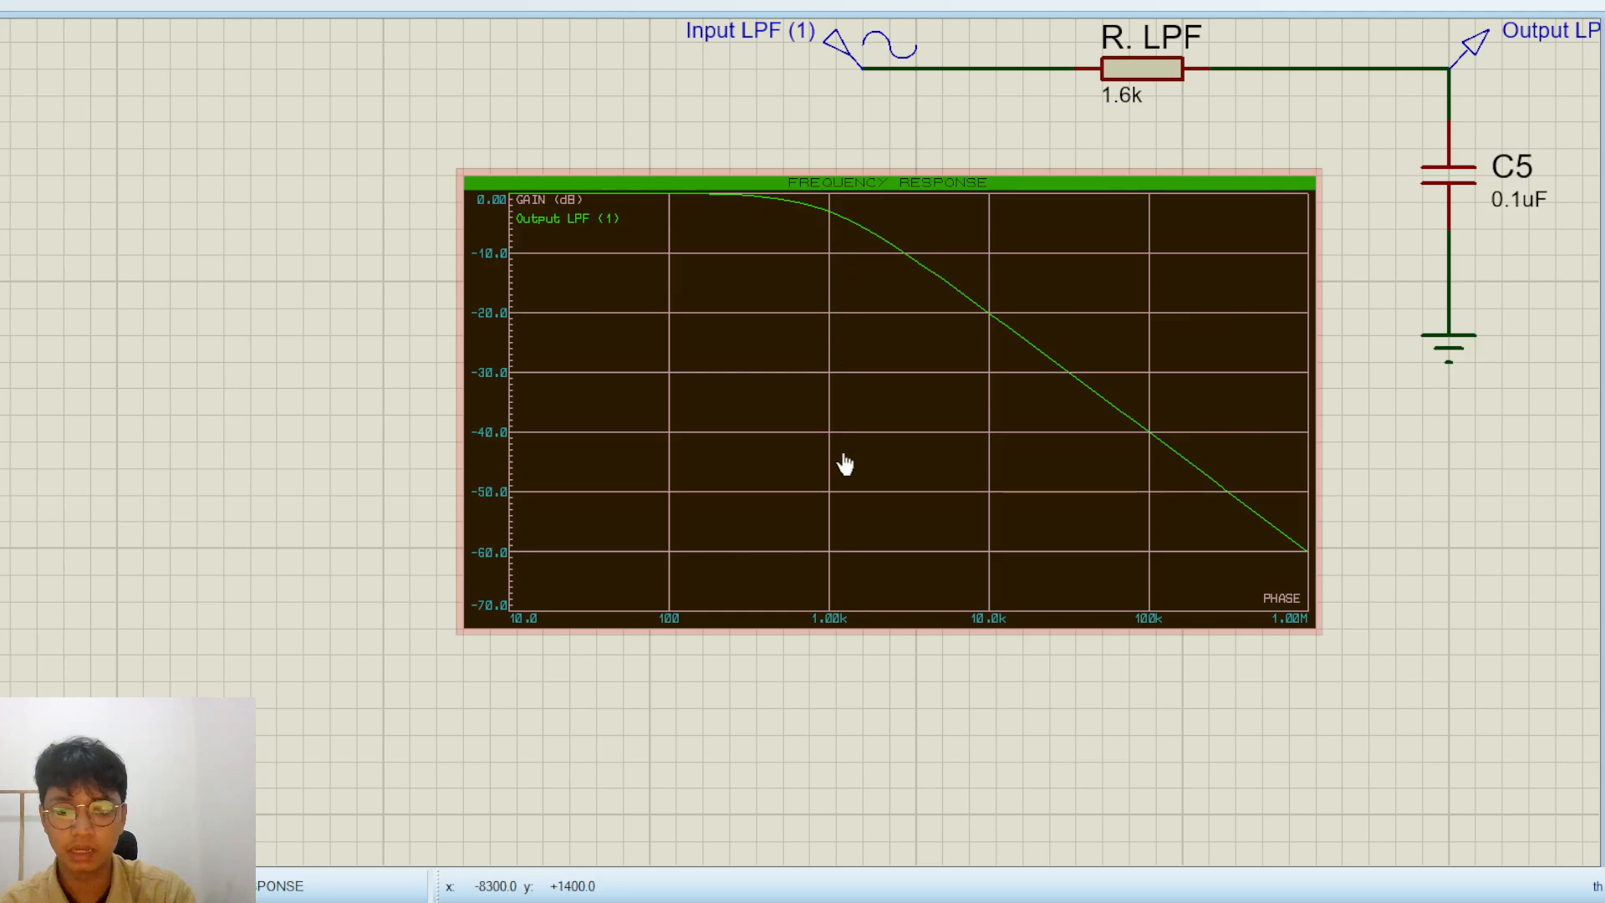
scroll(823, 224, down, 1)
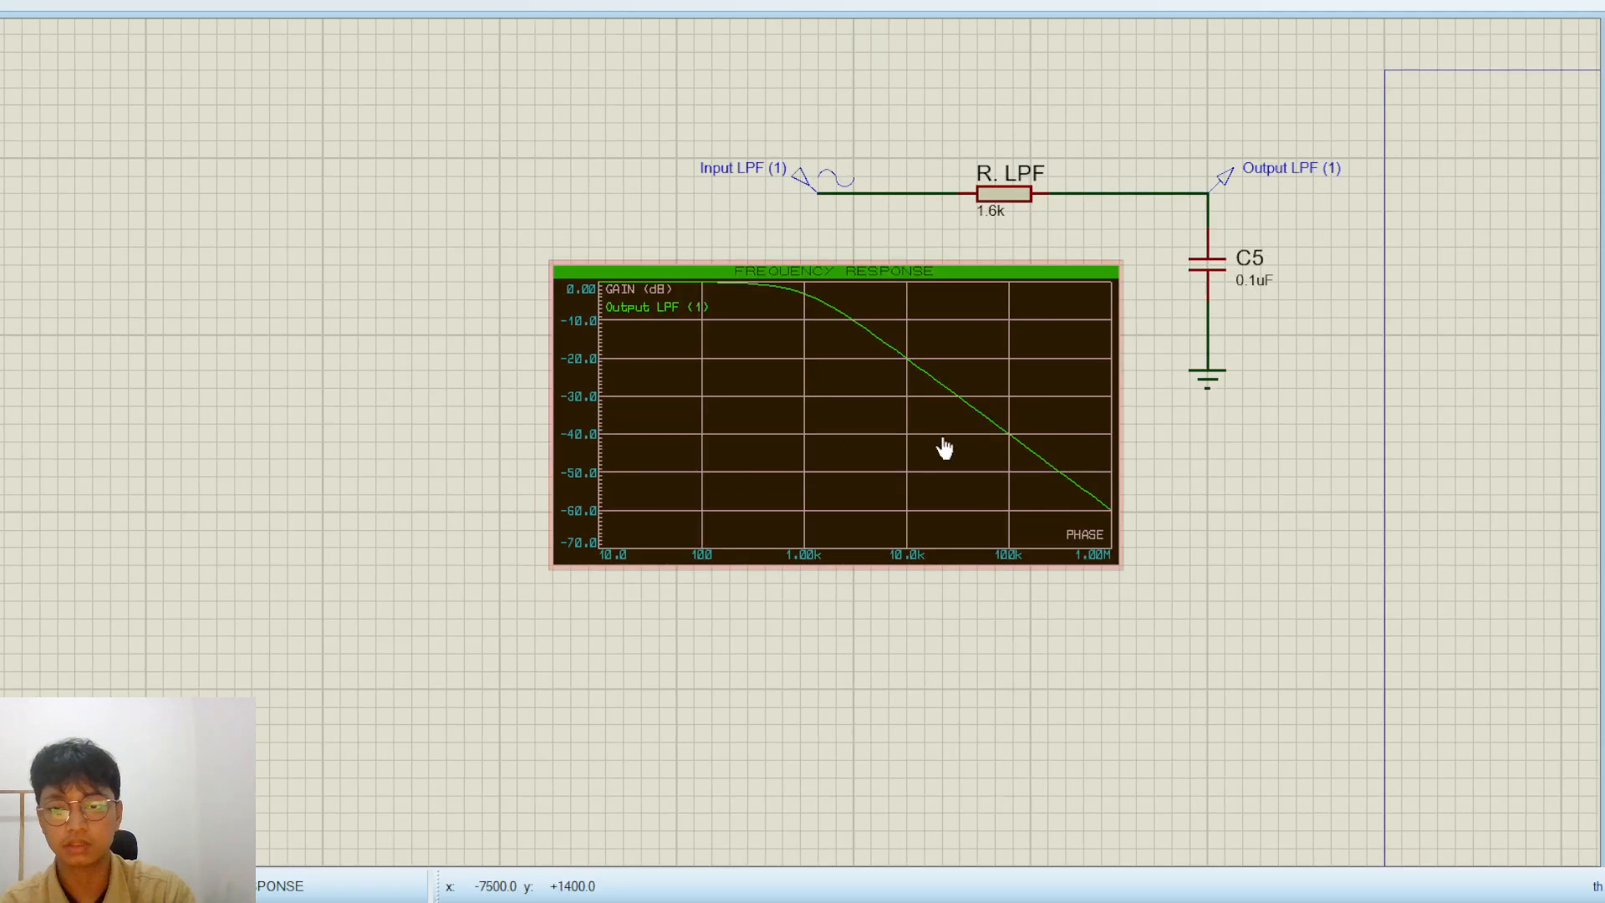
Place a new capacitor and a resistor to its right below the rebuilt low-pass filter's graph
scroll(1235, 576, down, 1)
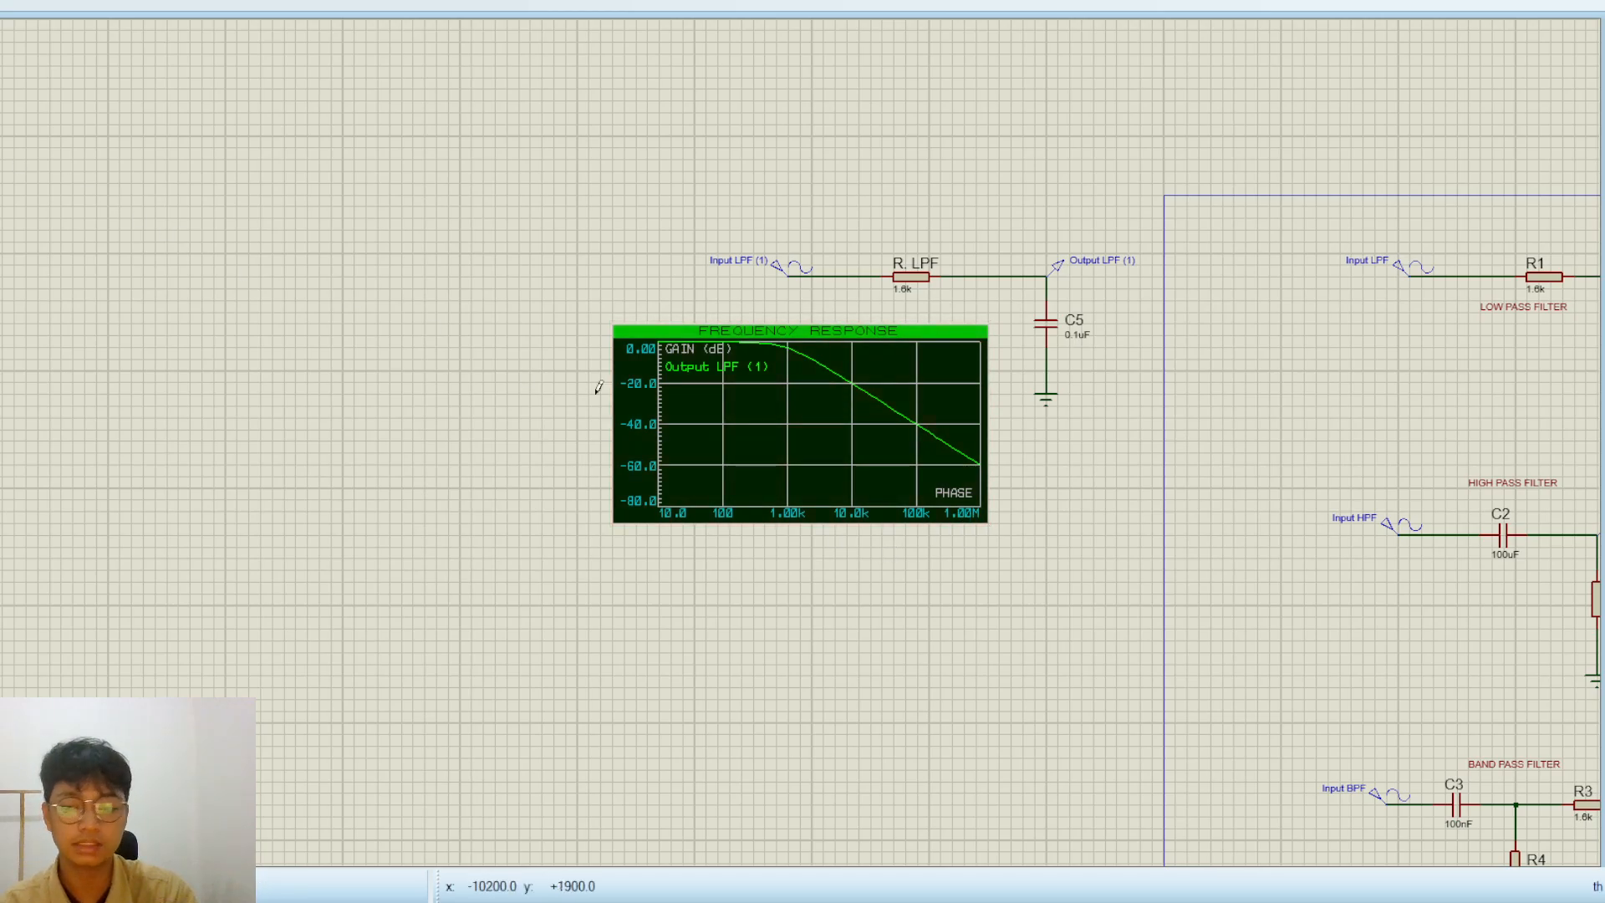
scroll(1057, 481, up, 1)
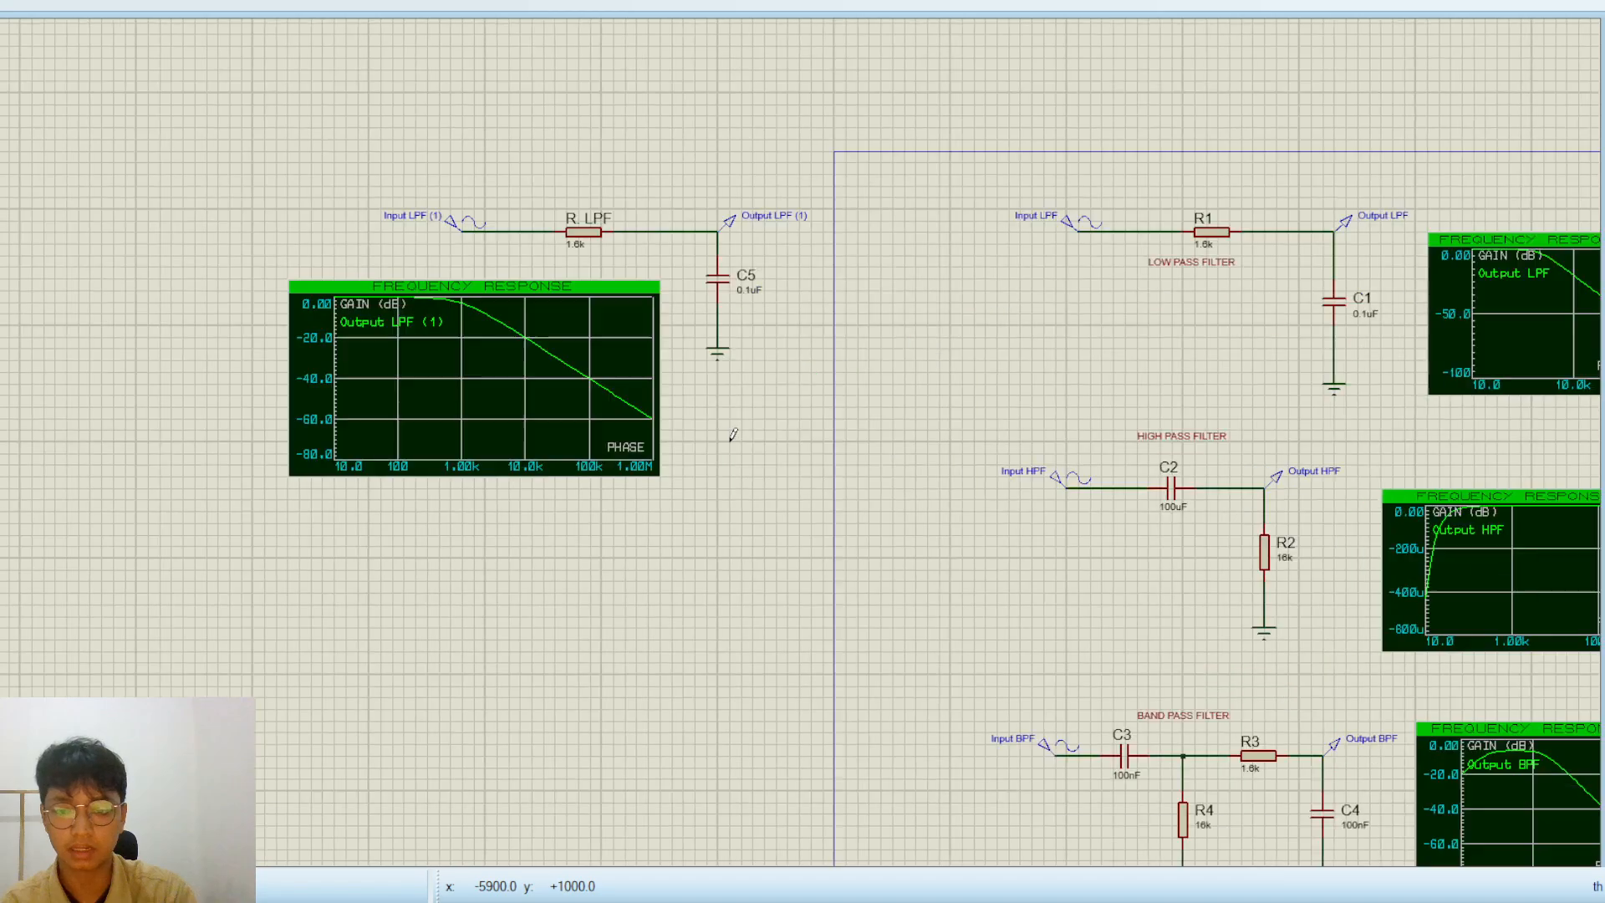
scroll(731, 434, down, 1)
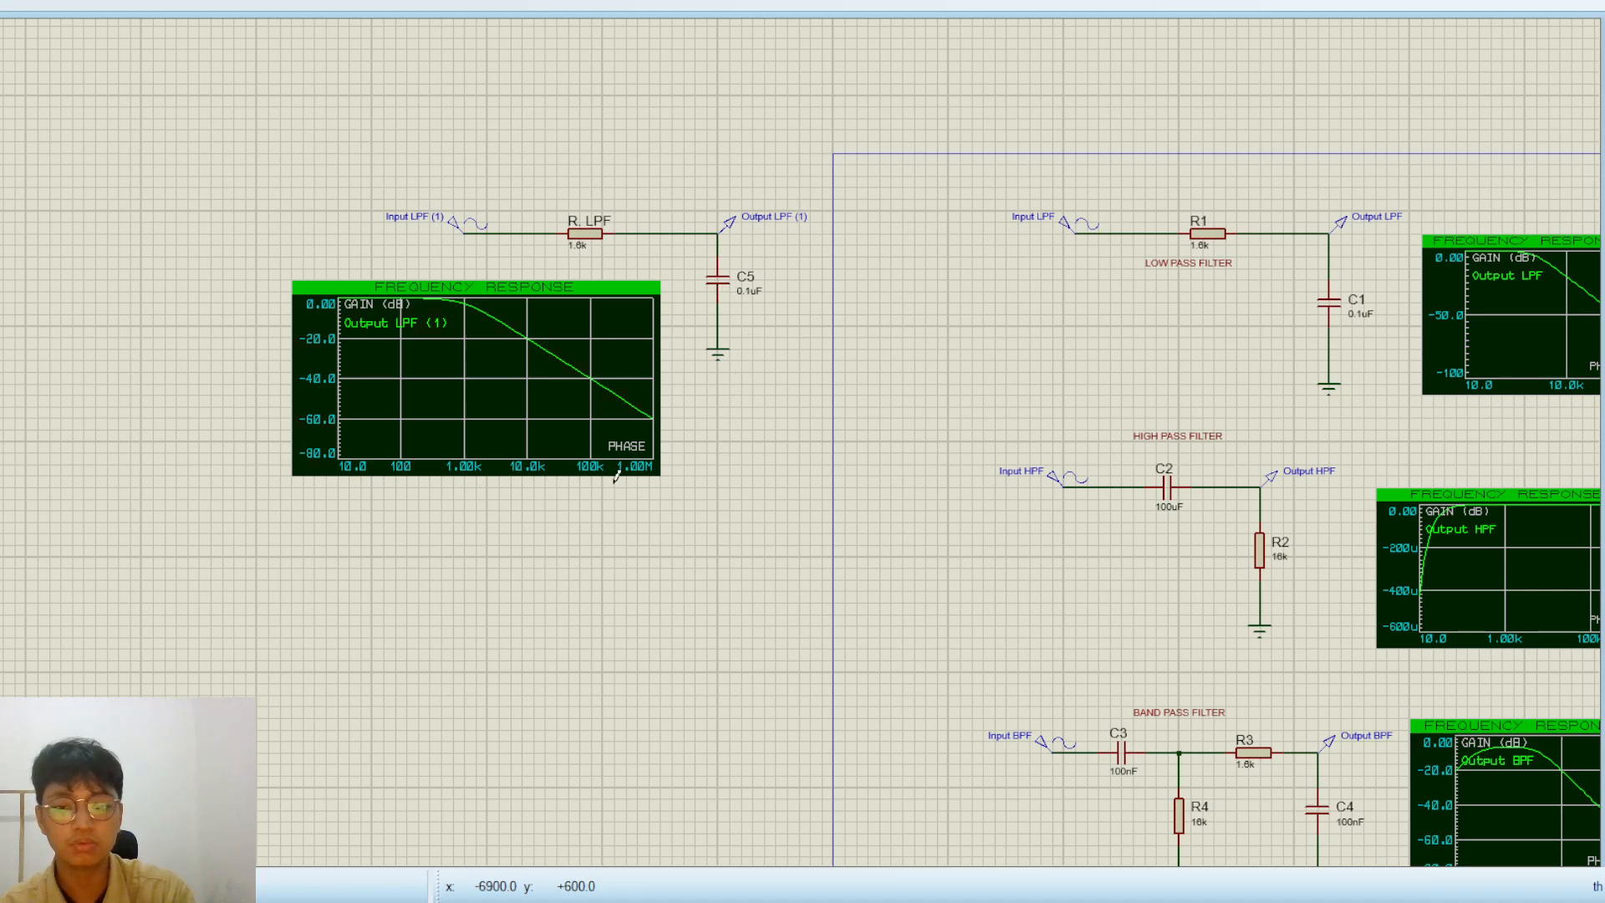
click(406, 601)
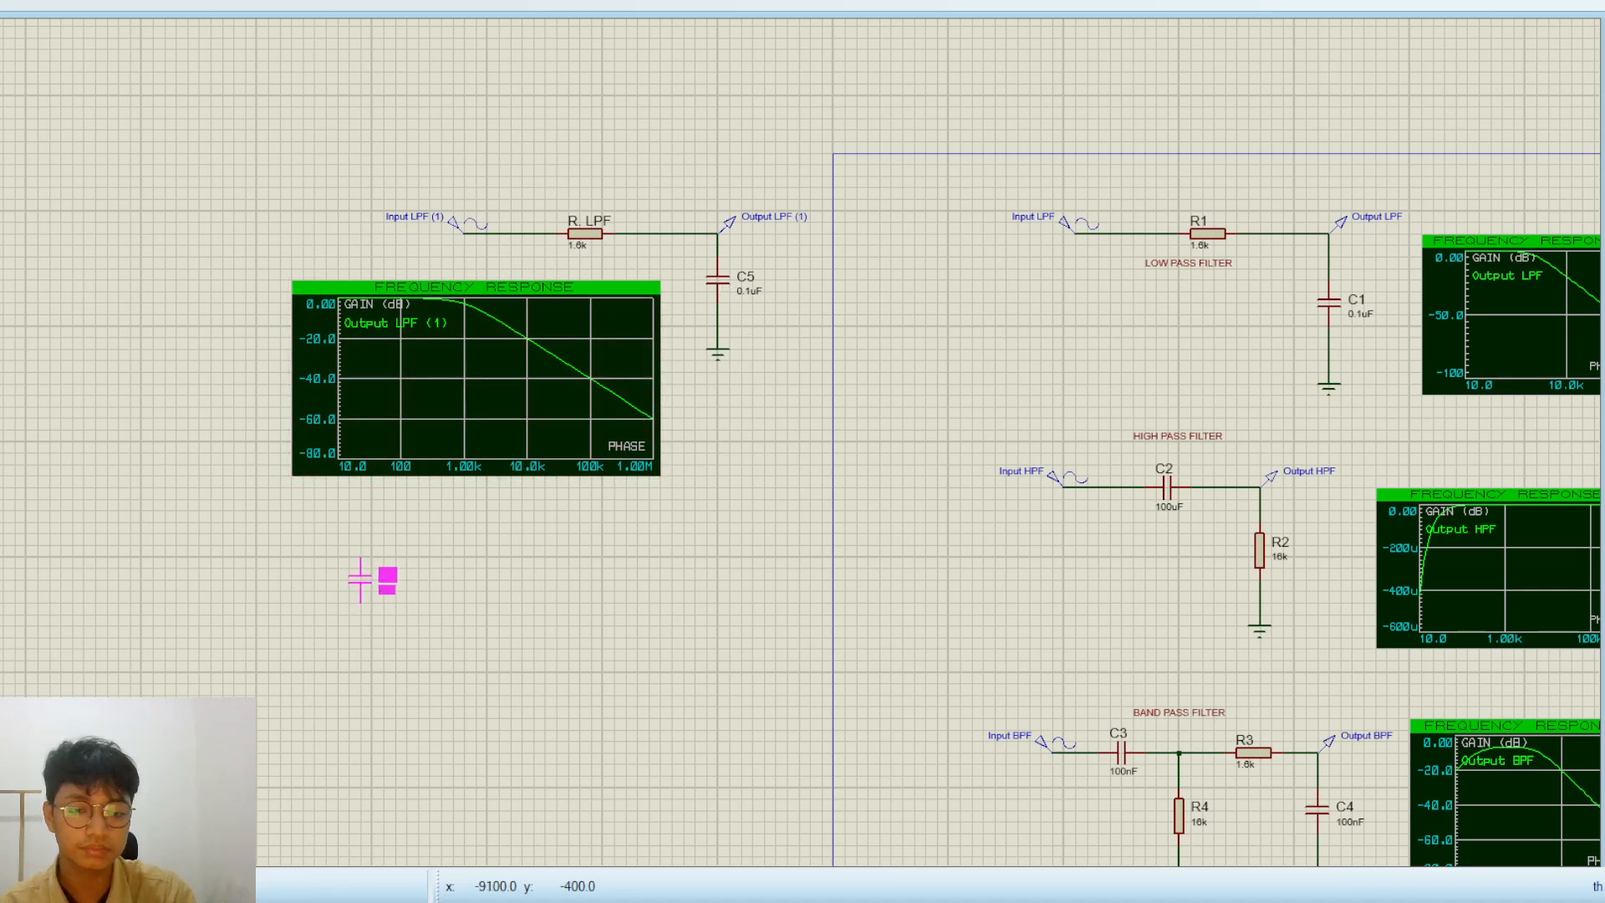
click(348, 592)
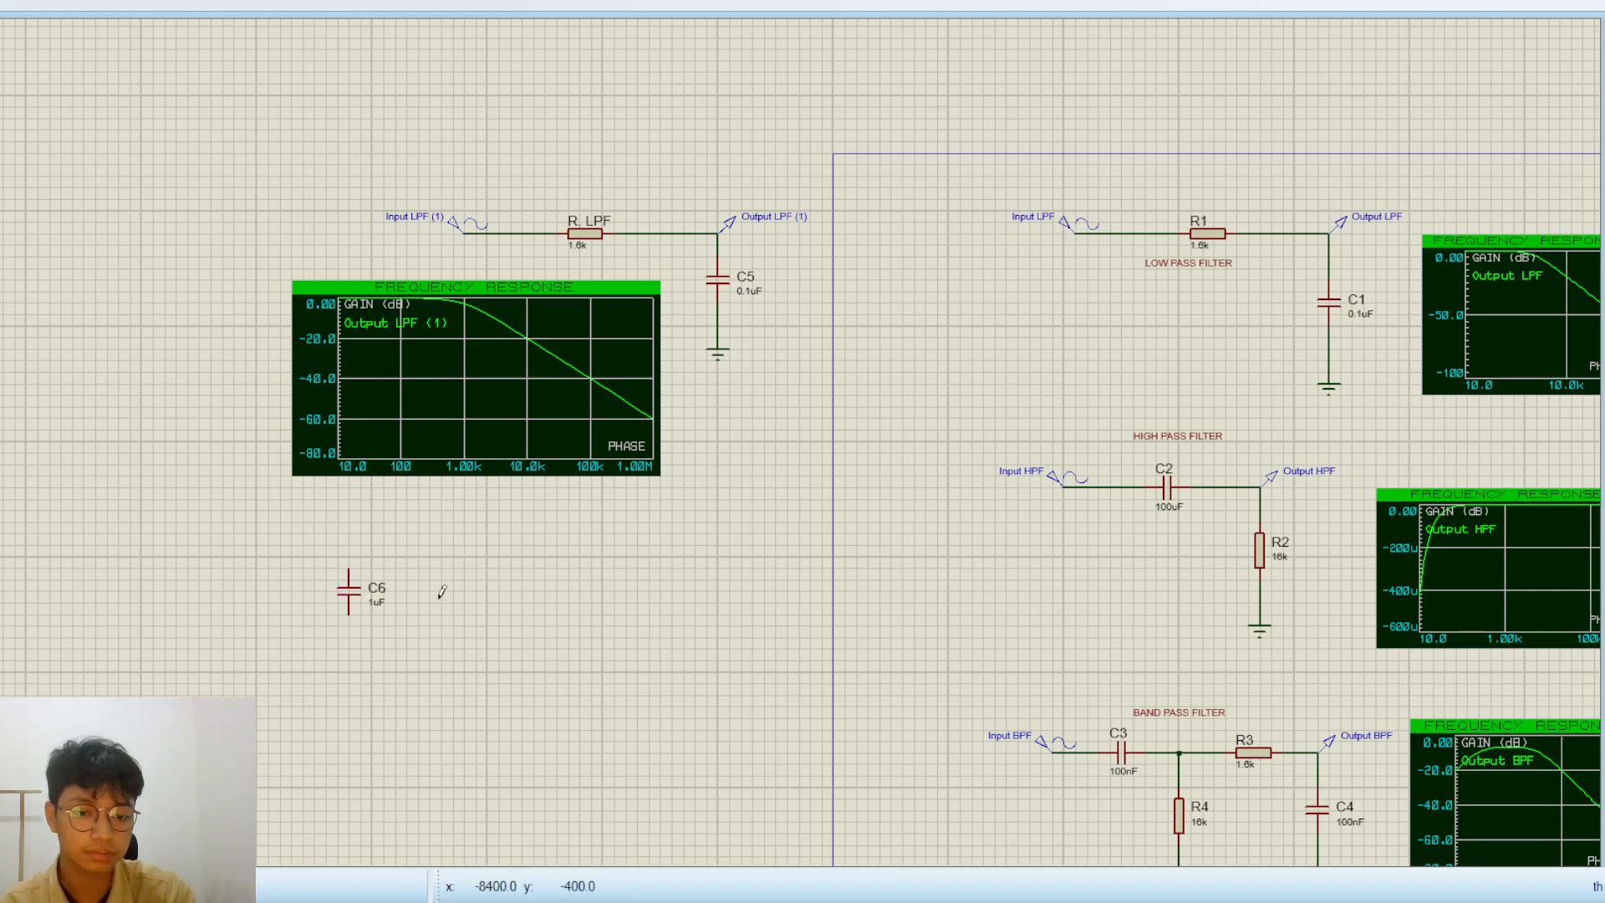
click(521, 592)
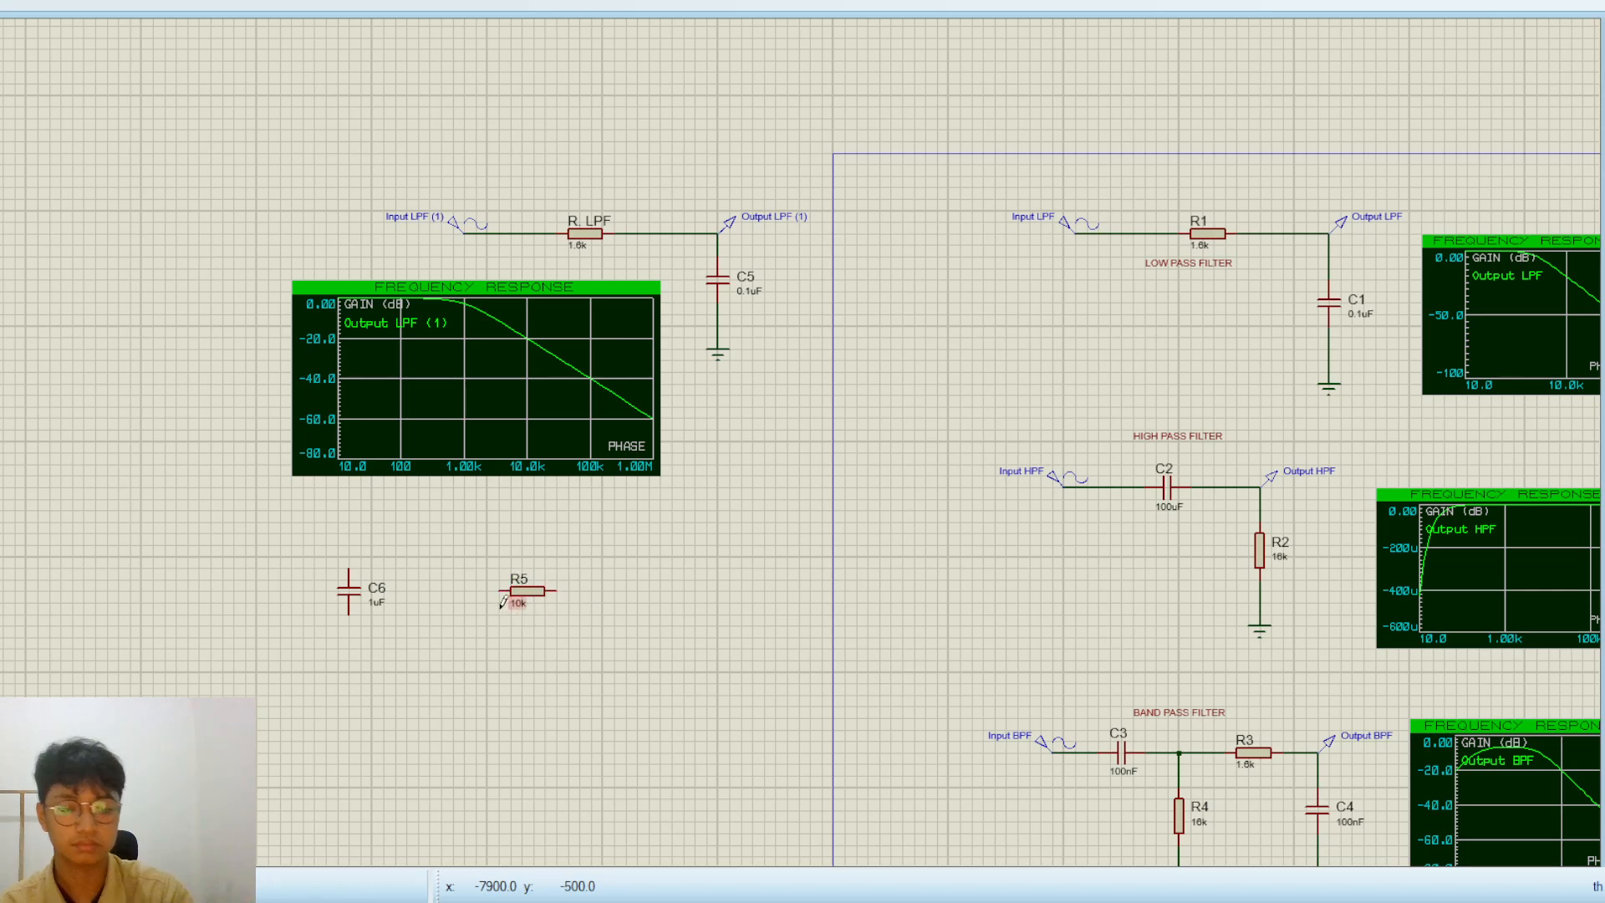
Rotate capacitor C6 so that it lies horizontally
scroll(502, 610, up, 1)
drag(599, 467, 420, 337)
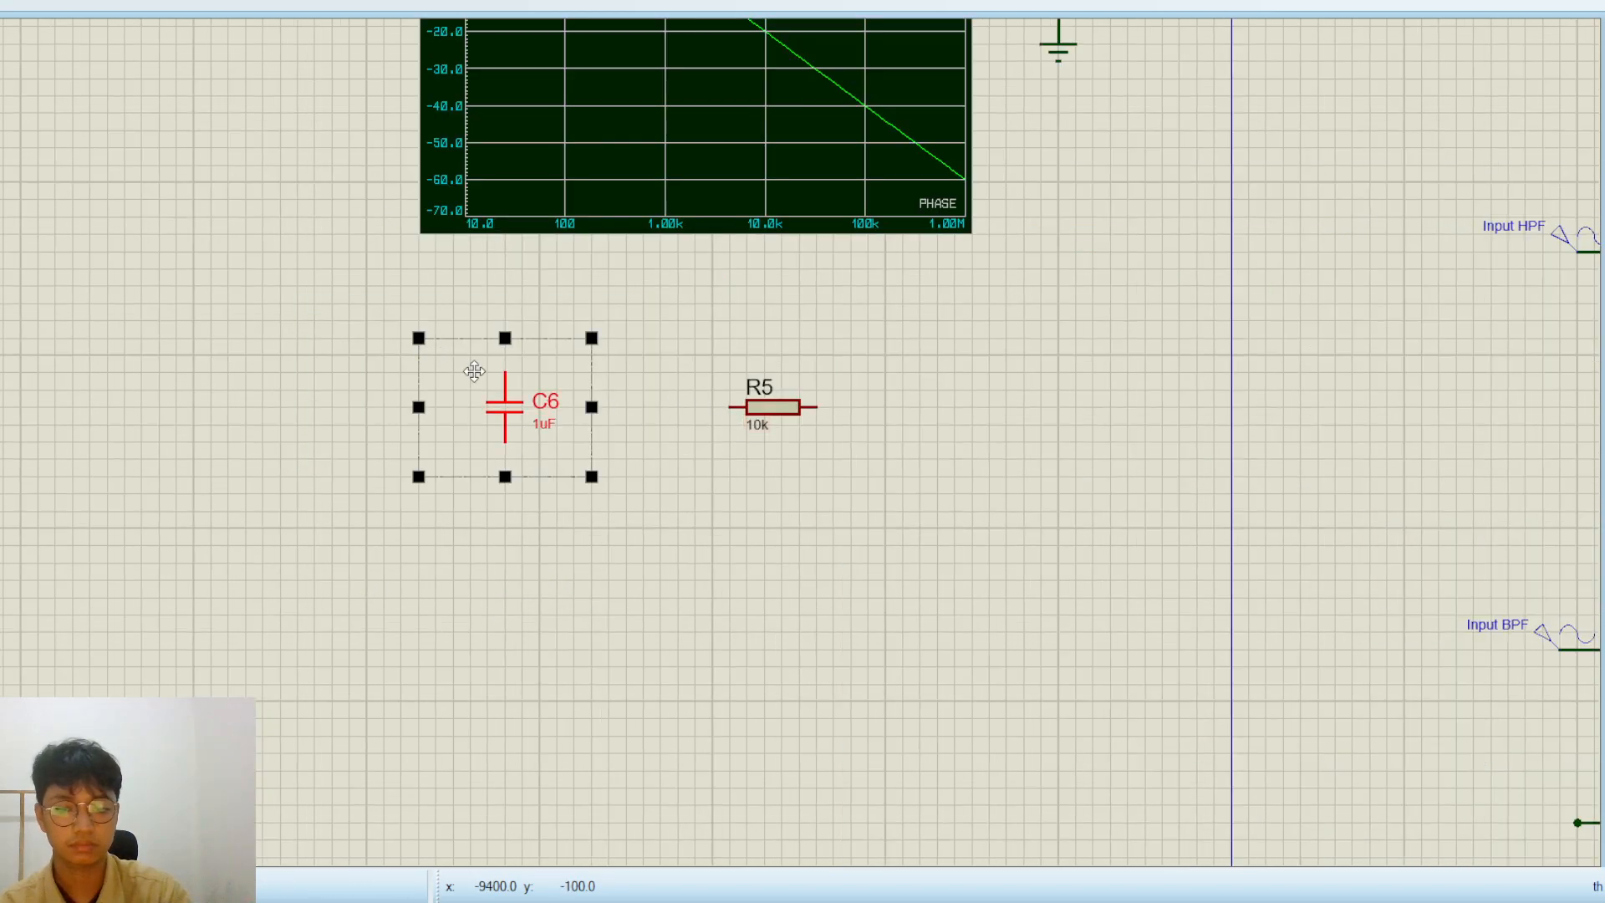
key(KP_Add)
click(616, 447)
scroll(729, 452, down, 1)
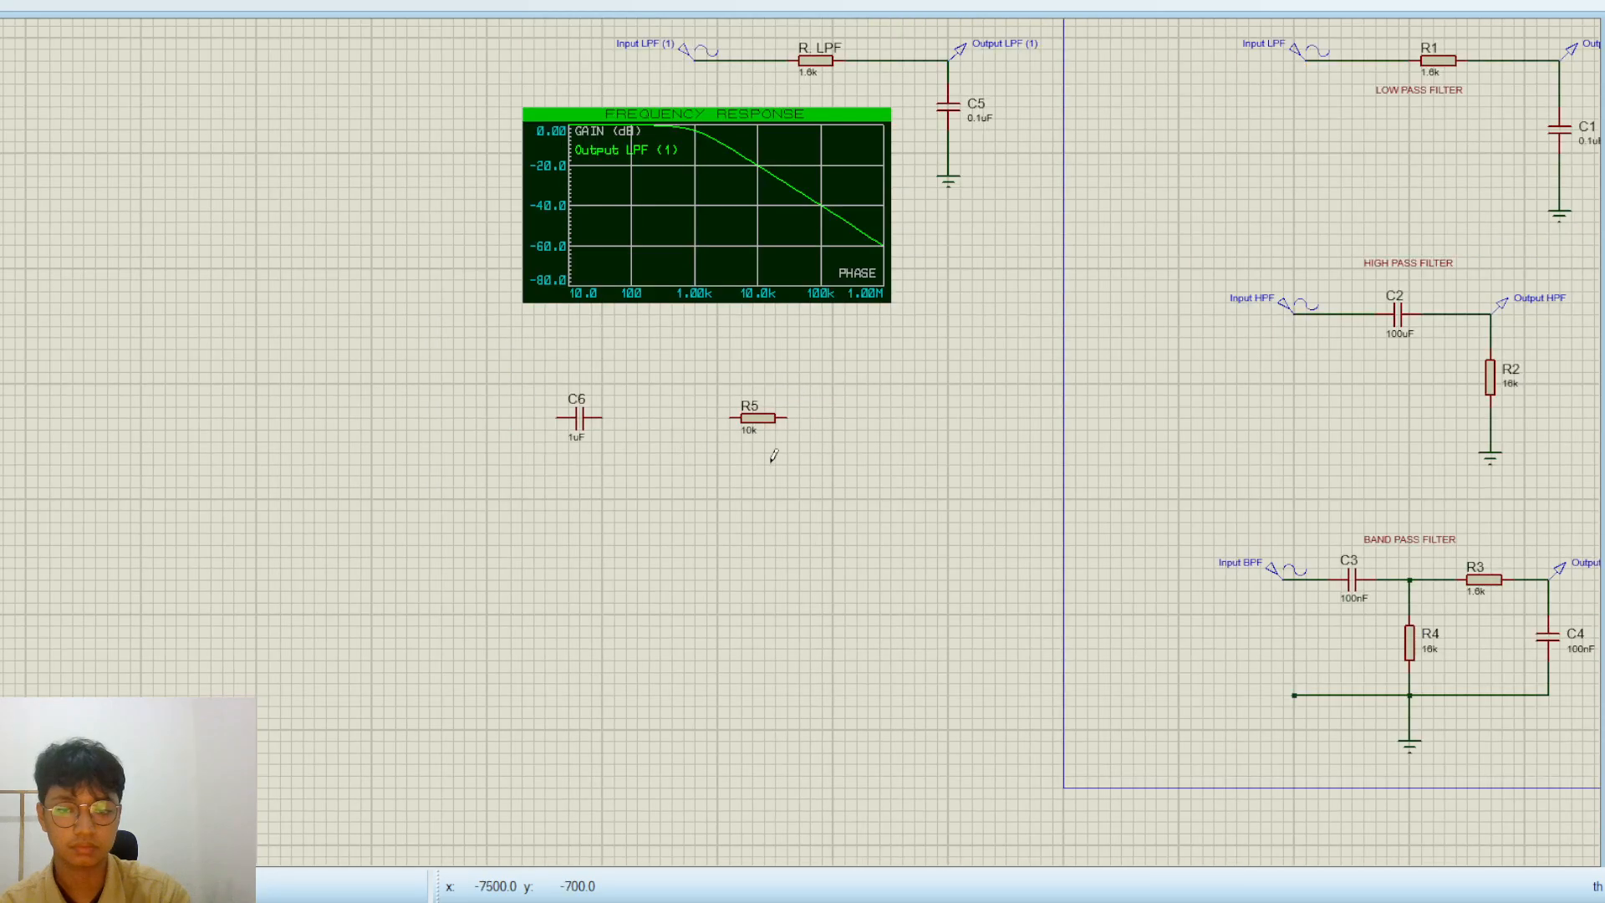
Rotate resistor R5 upright and move it lower, to the right of C6
drag(826, 464, 698, 378)
key(KP_Add)
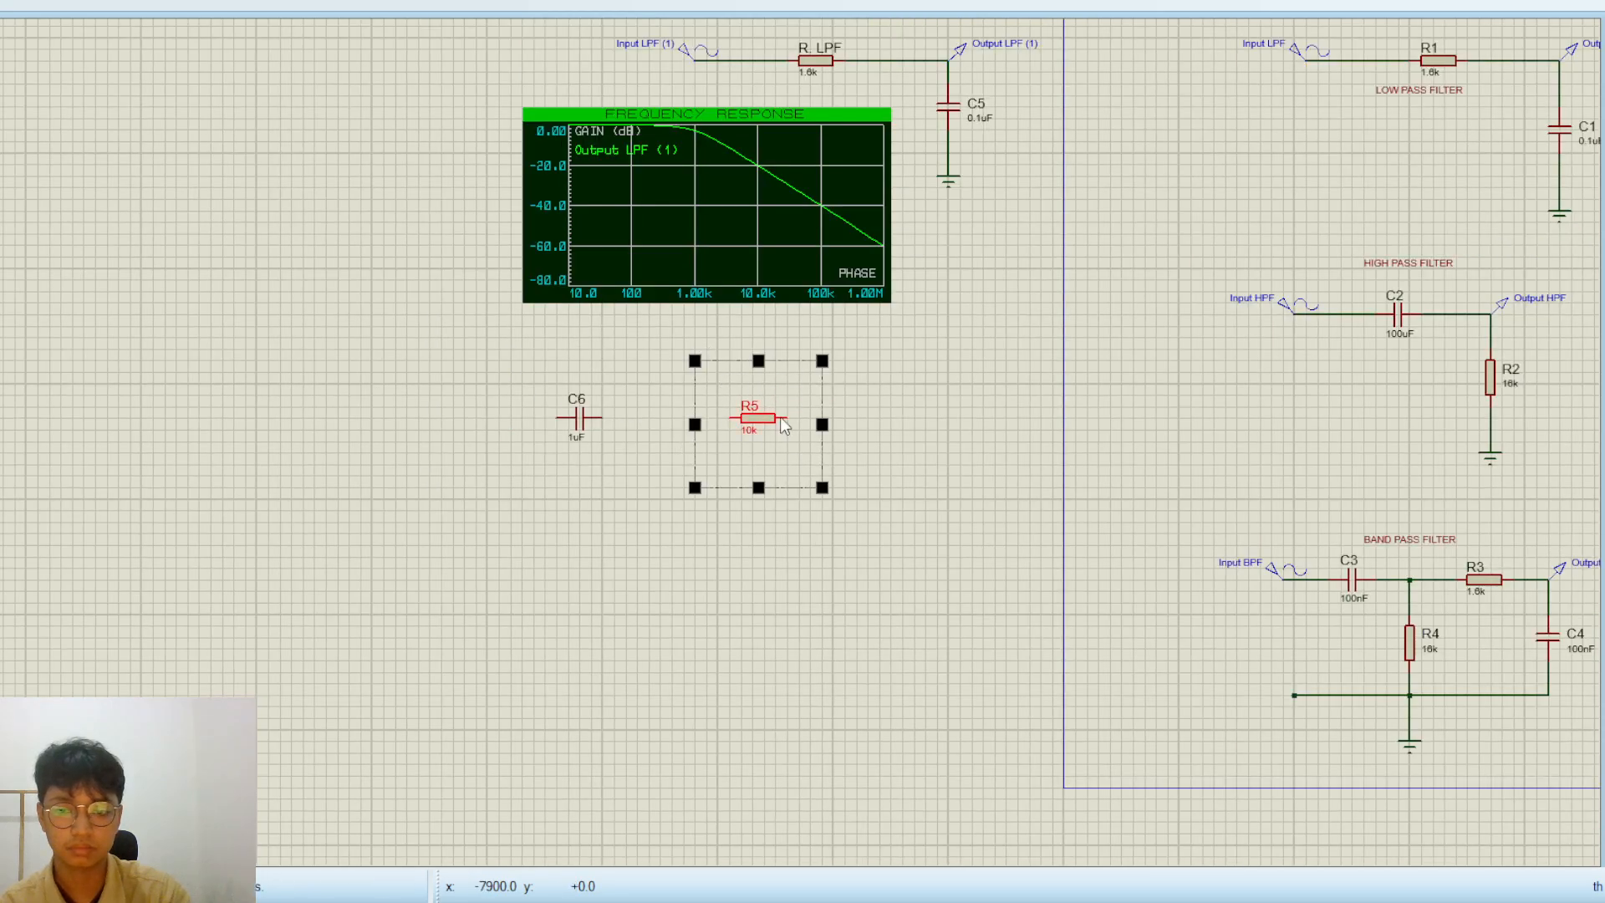
drag(753, 449, 753, 518)
click(654, 441)
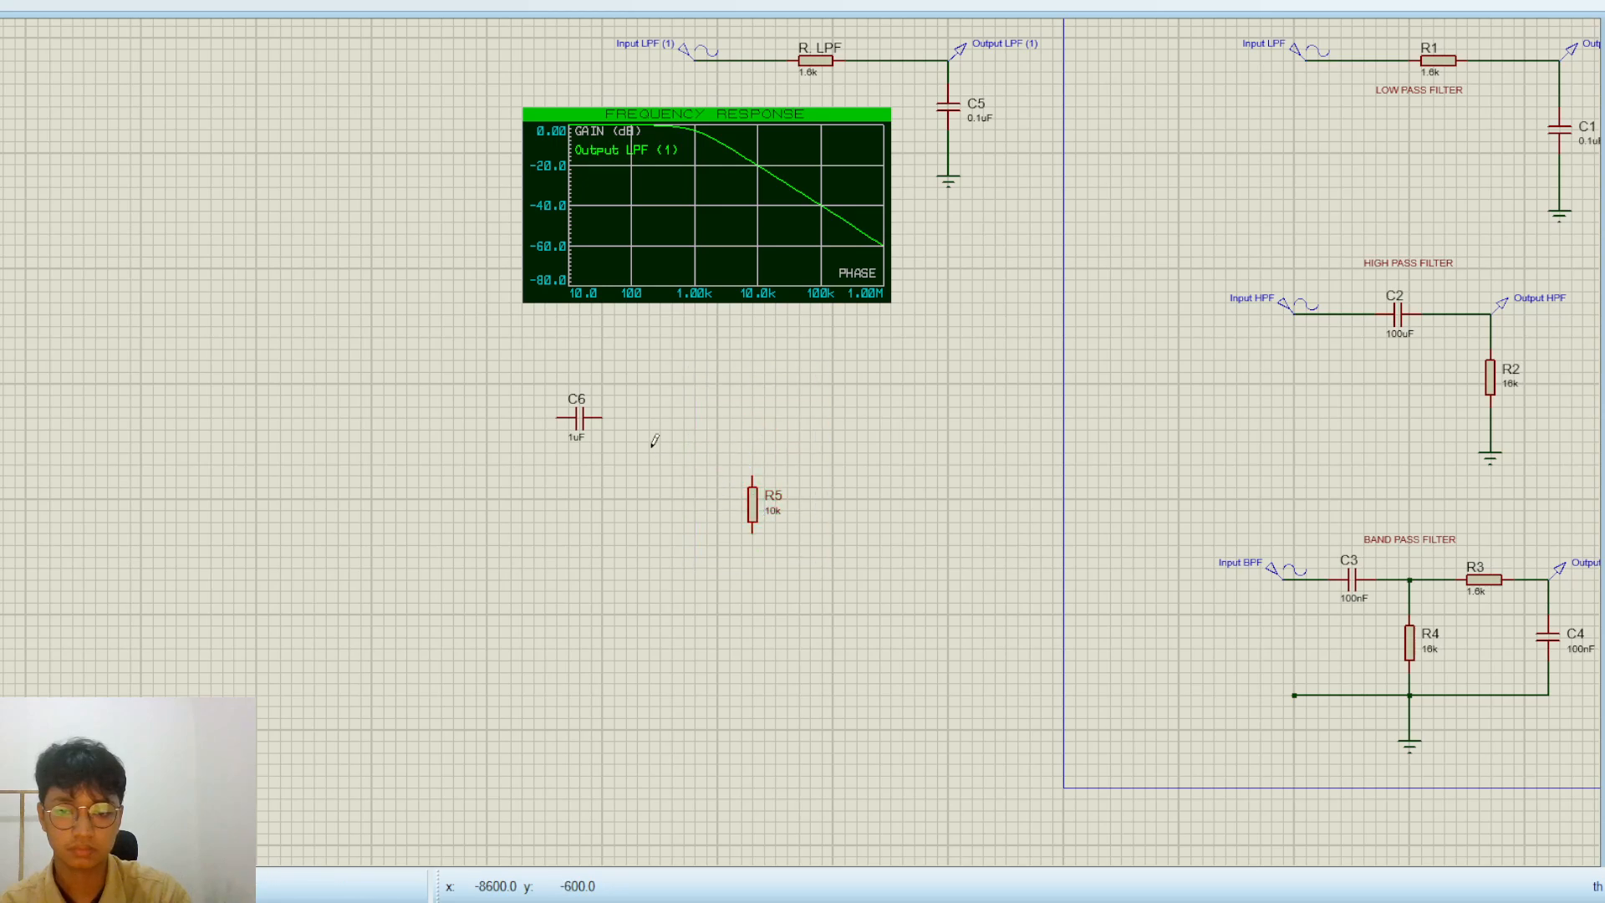
Wire the right end of C6 to the top of R5, and connect a ground terminal below R5
click(602, 418)
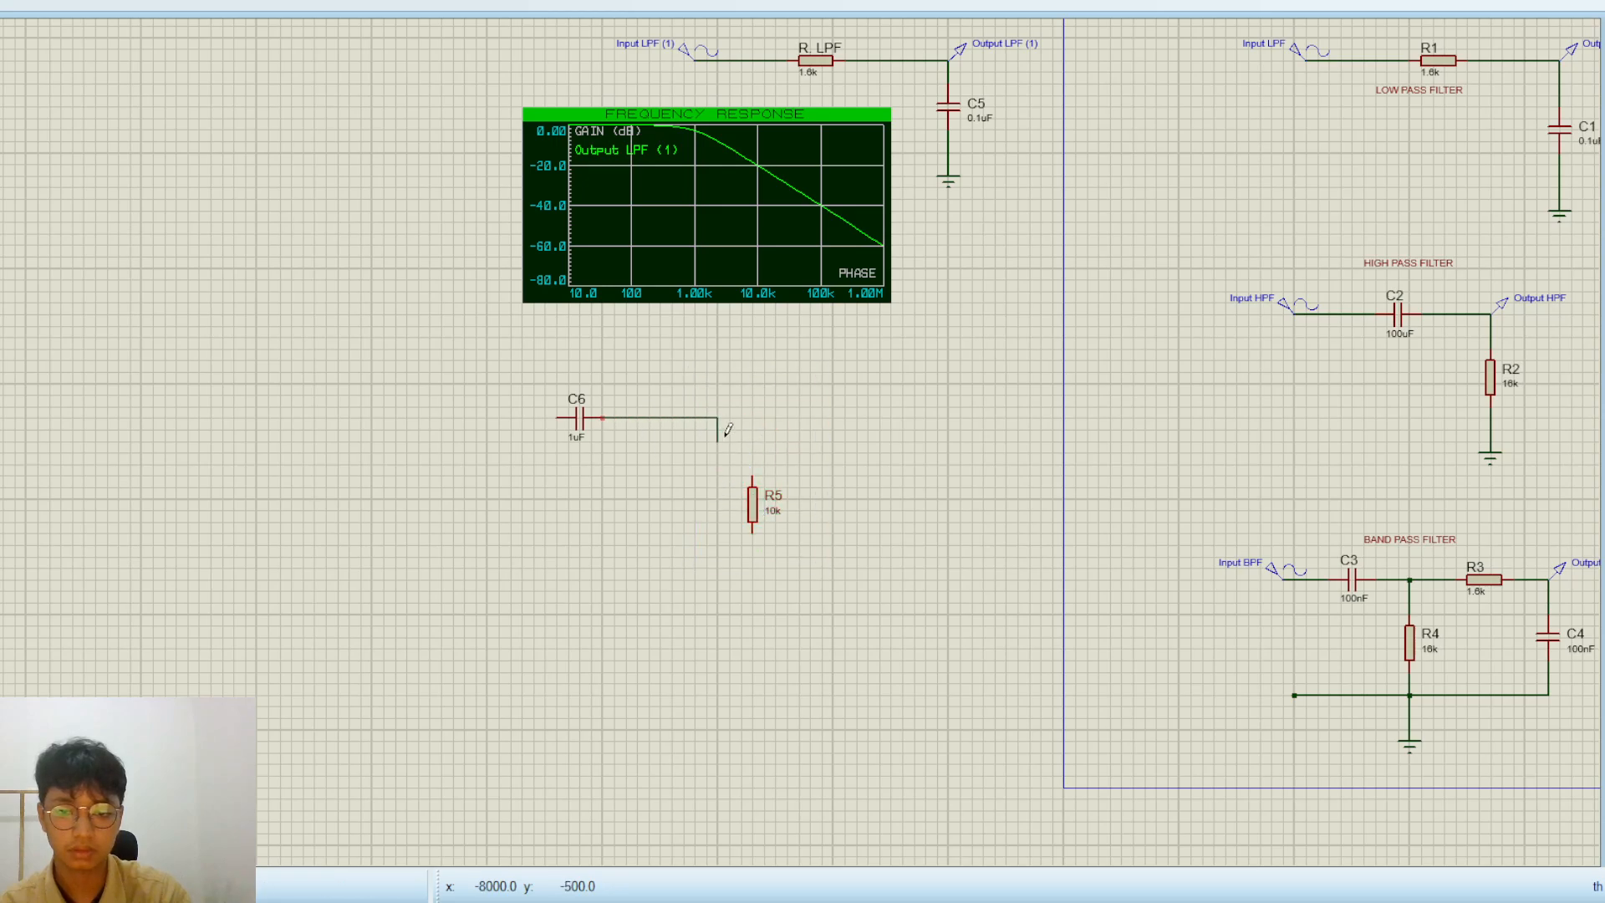
click(752, 475)
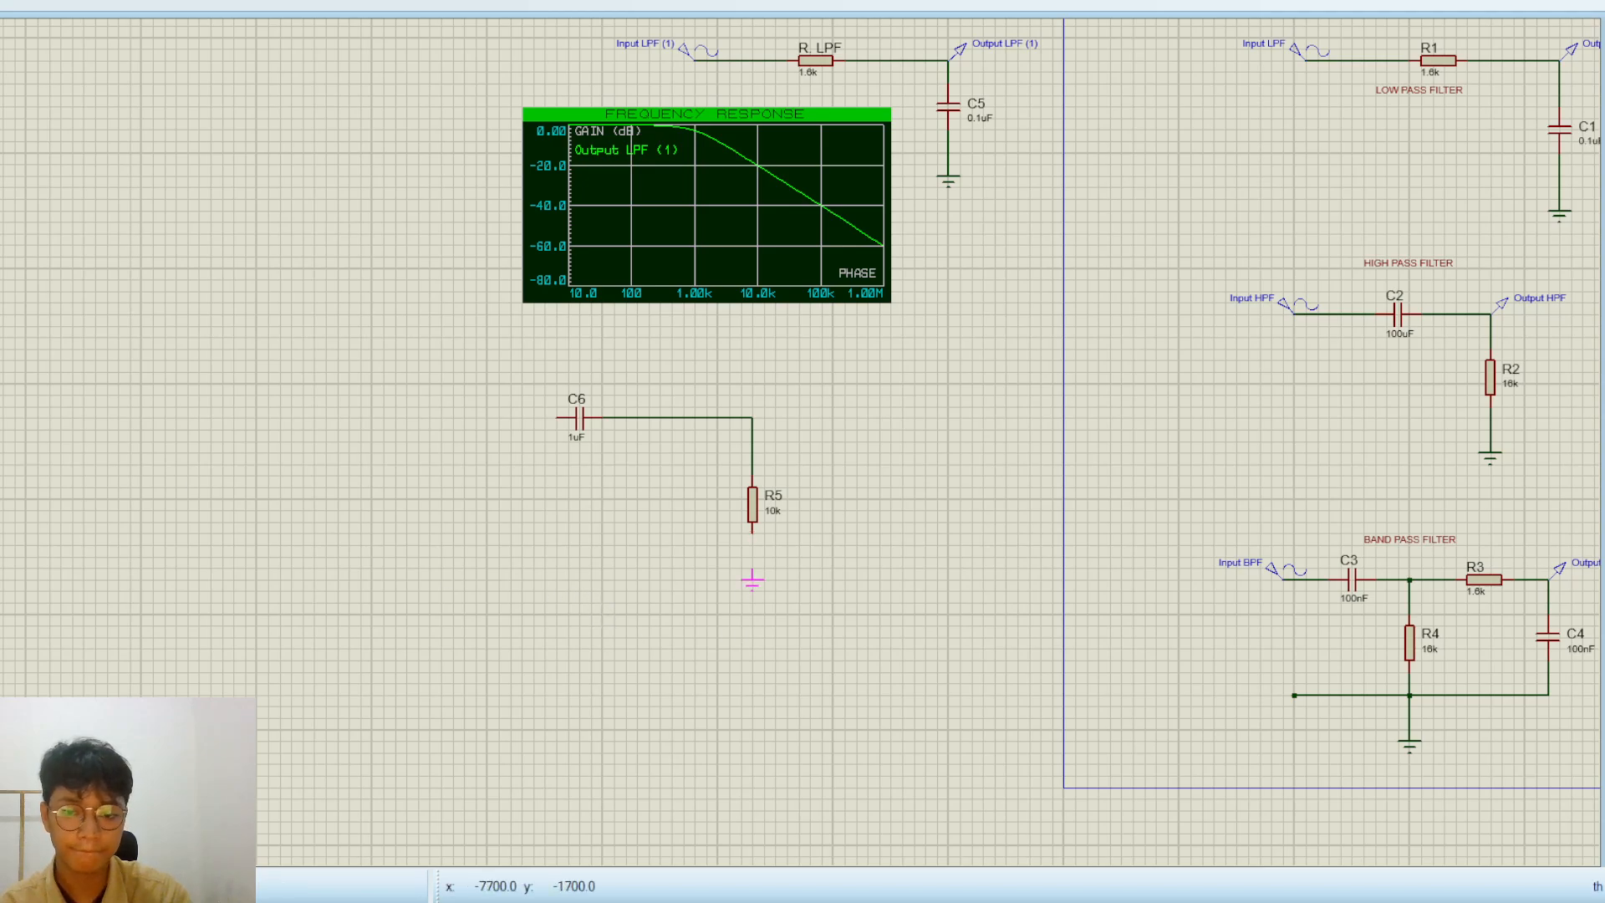
click(753, 579)
scroll(734, 434, up, 1)
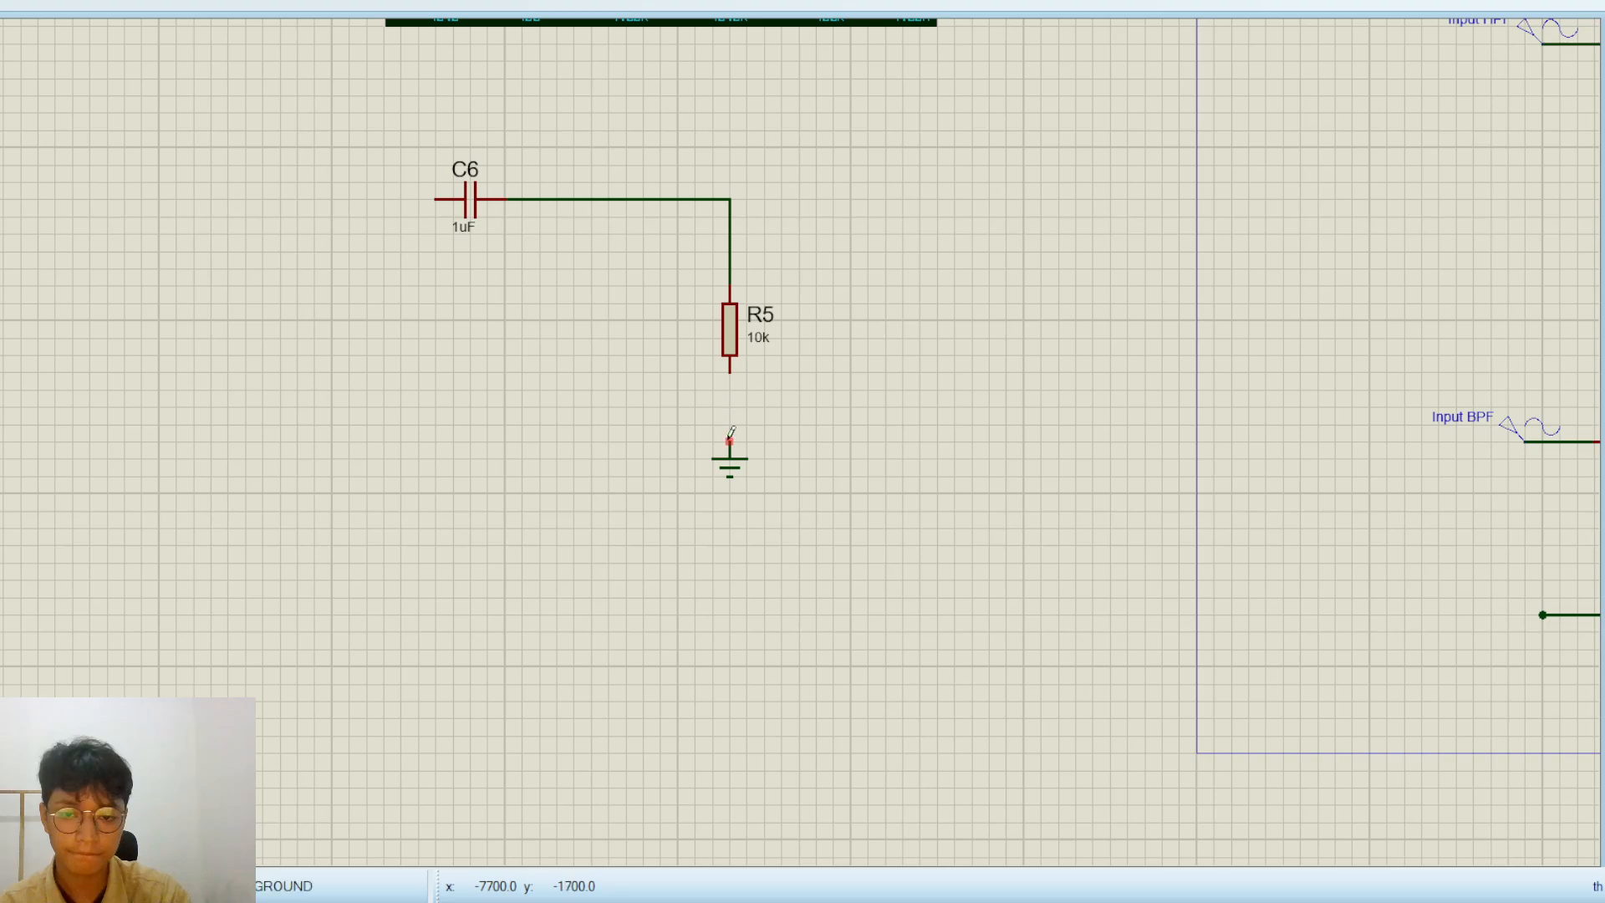
click(730, 441)
click(730, 372)
Place a sine generator to the left of C6 and wire it to the capacitor's free end
scroll(741, 368, down, 1)
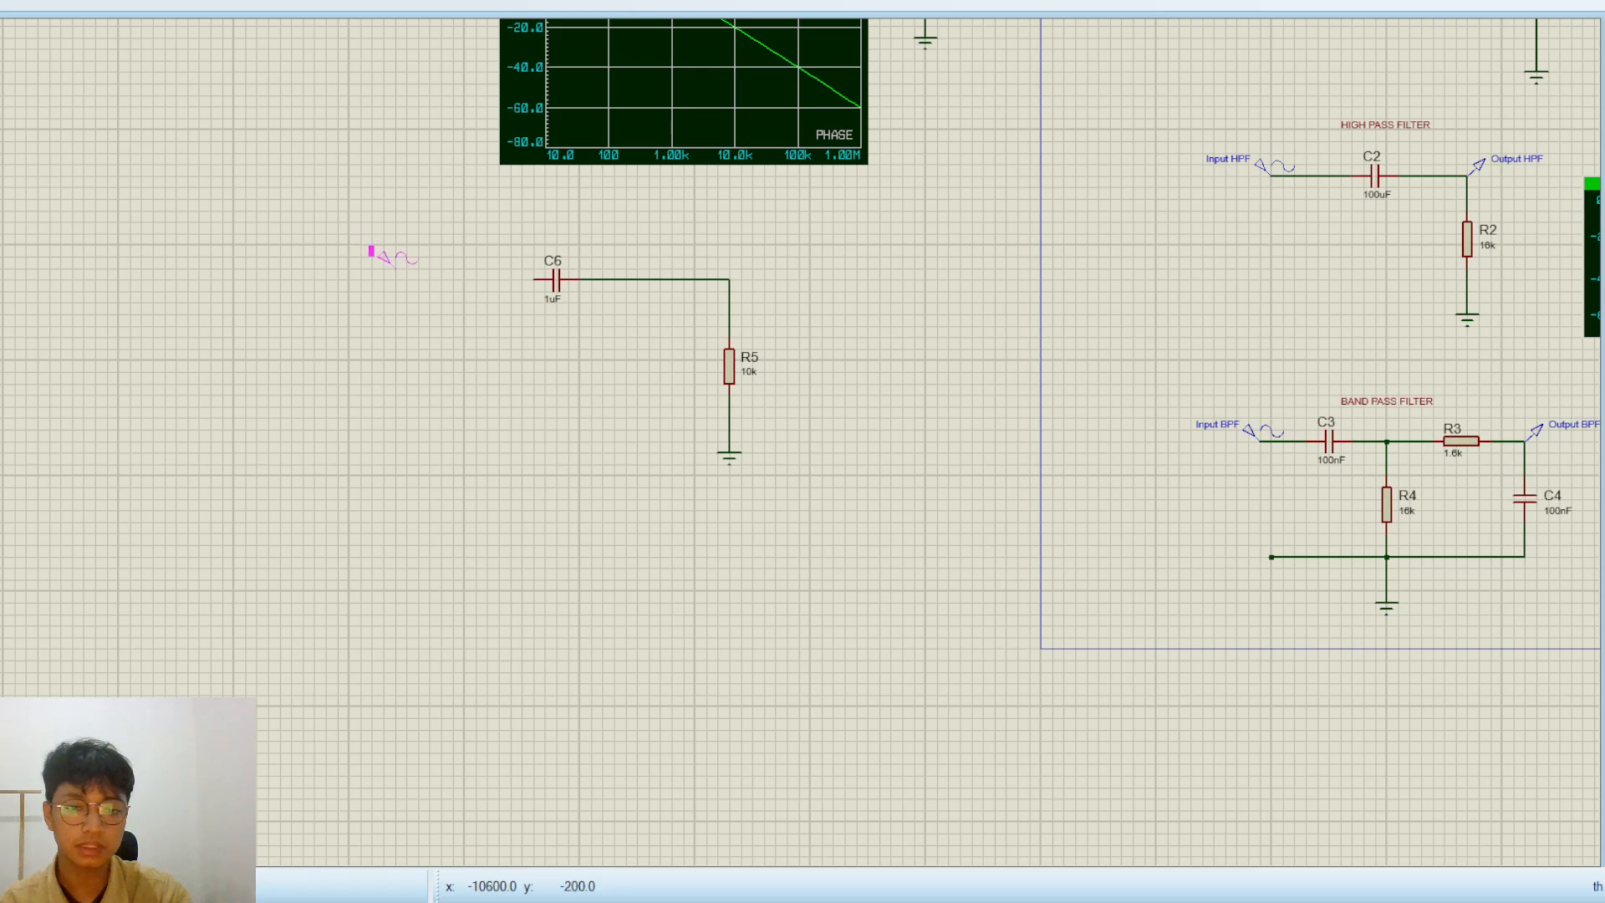
scroll(416, 265, up, 2)
click(781, 466)
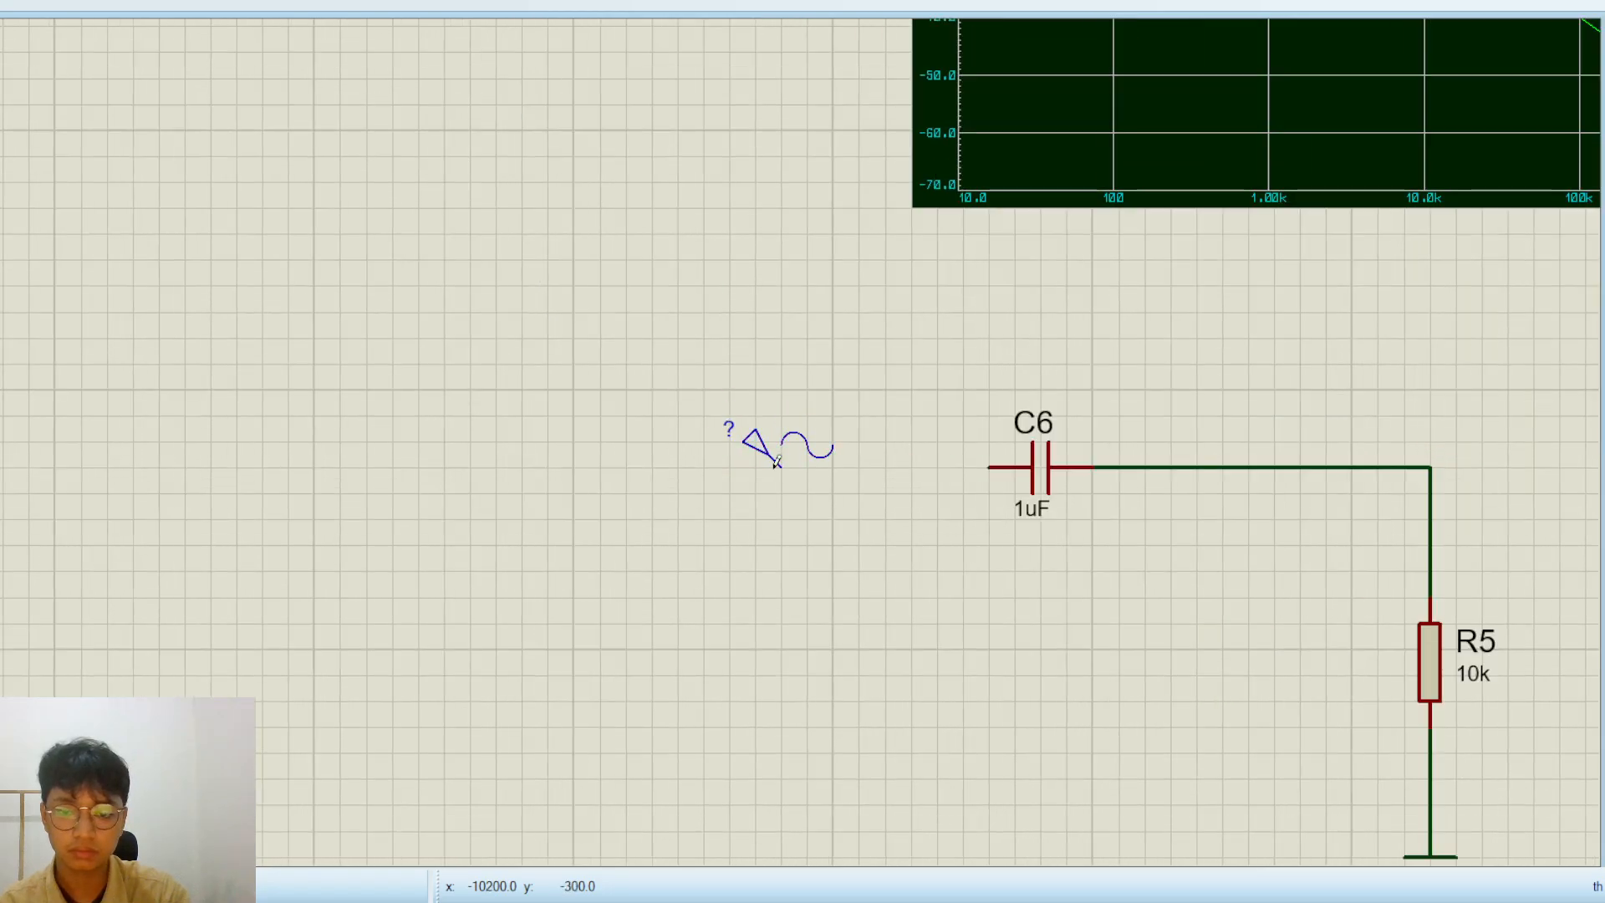
click(782, 467)
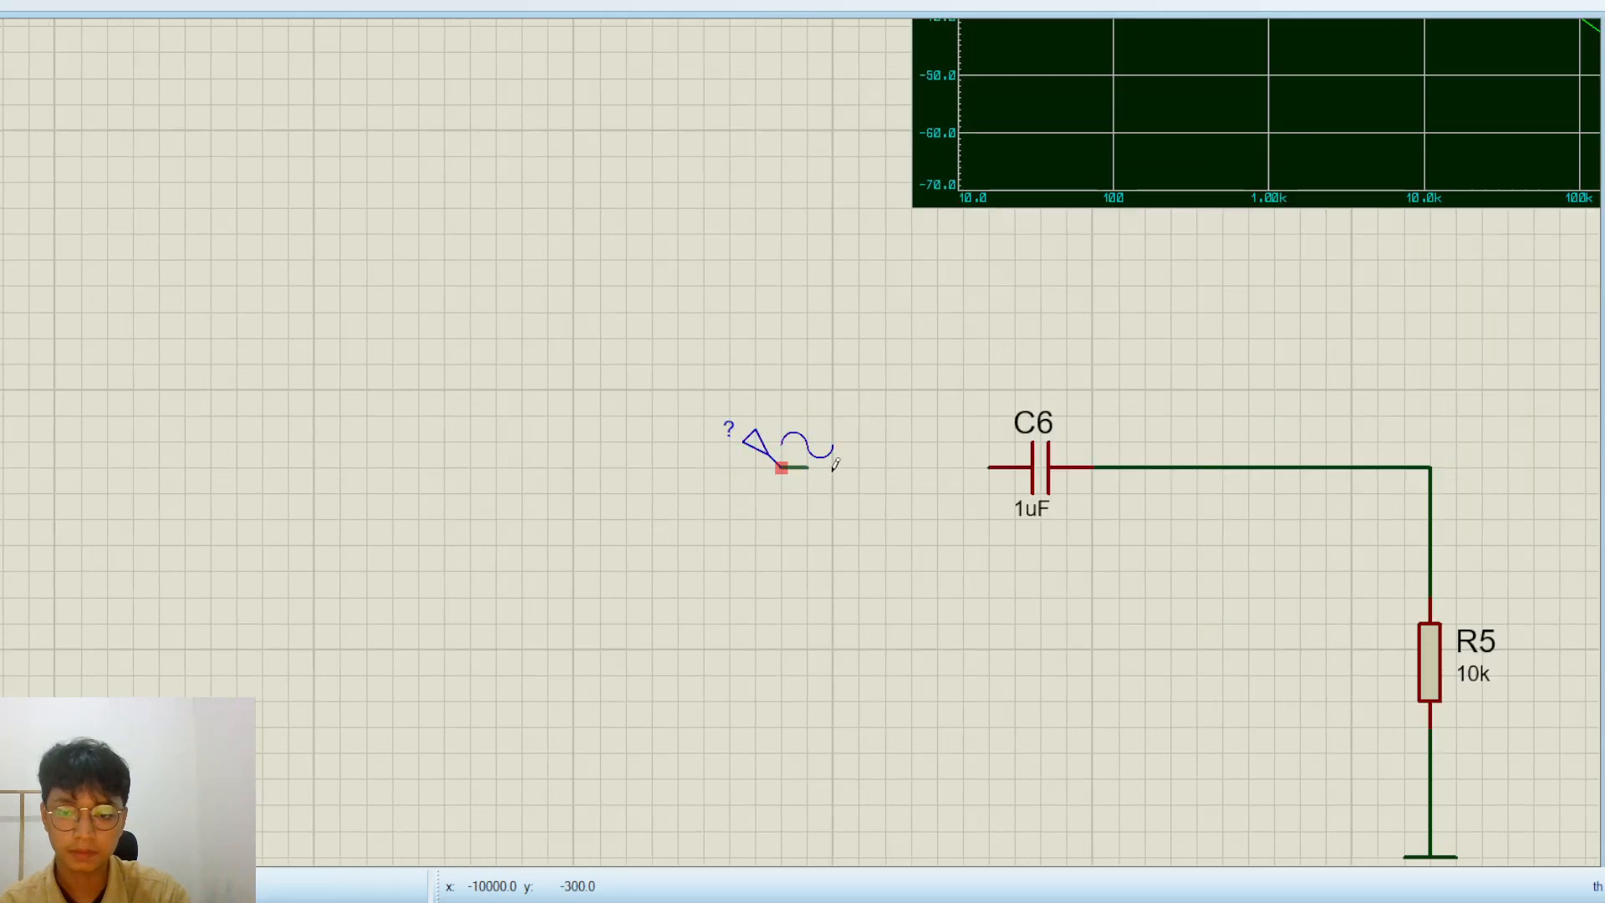
click(971, 468)
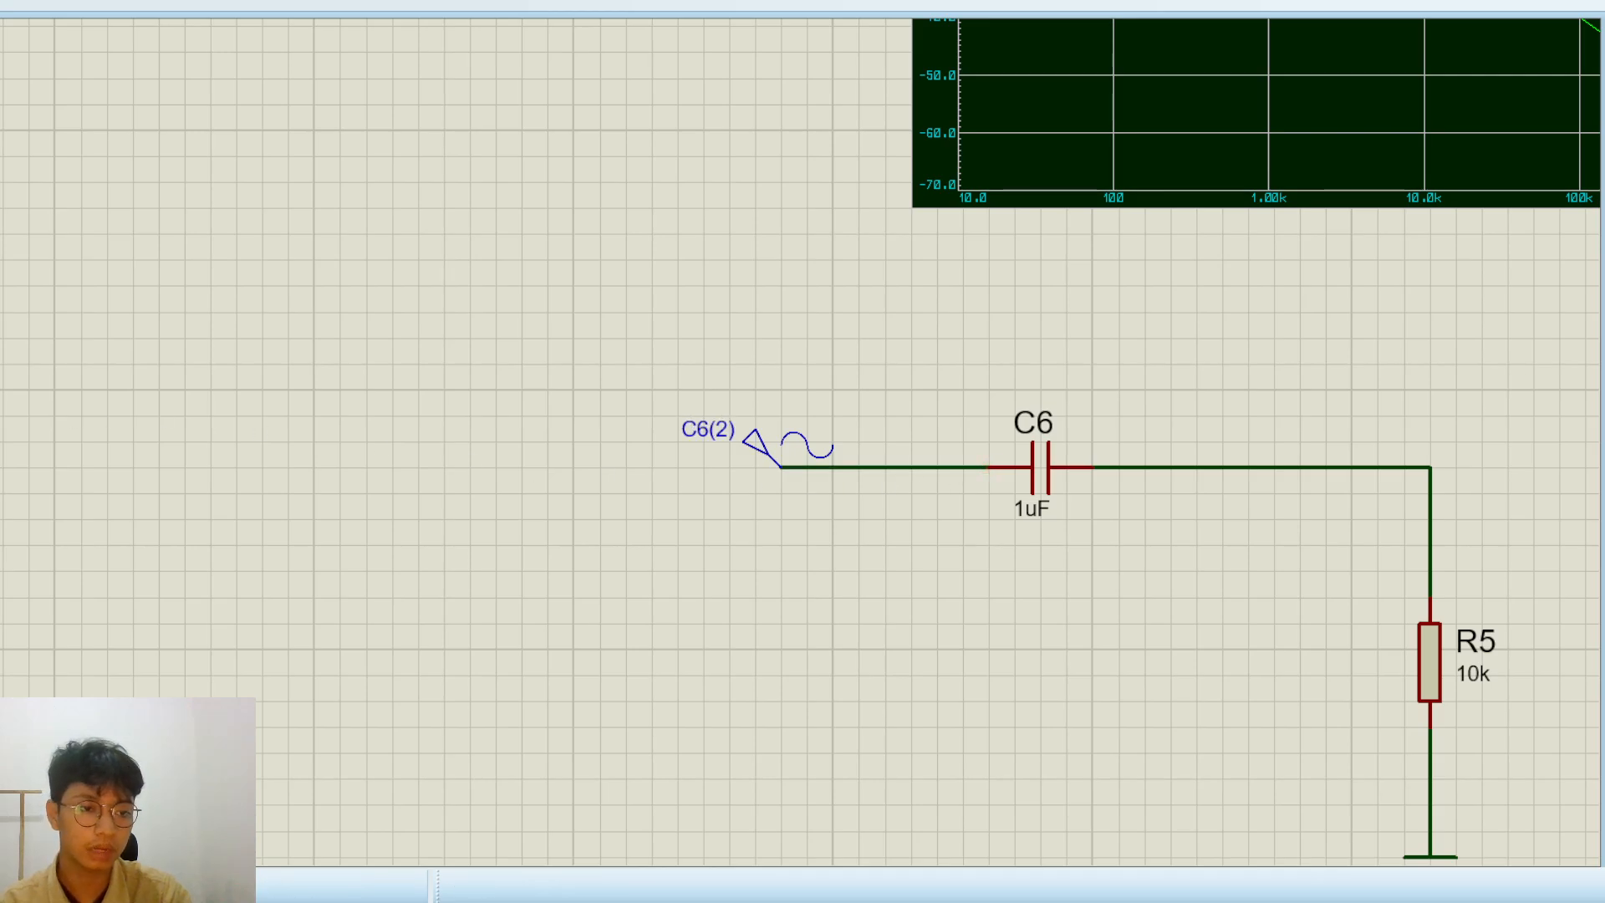
Place a voltage probe on the wire corner between C6 and R5
scroll(921, 534, down, 1)
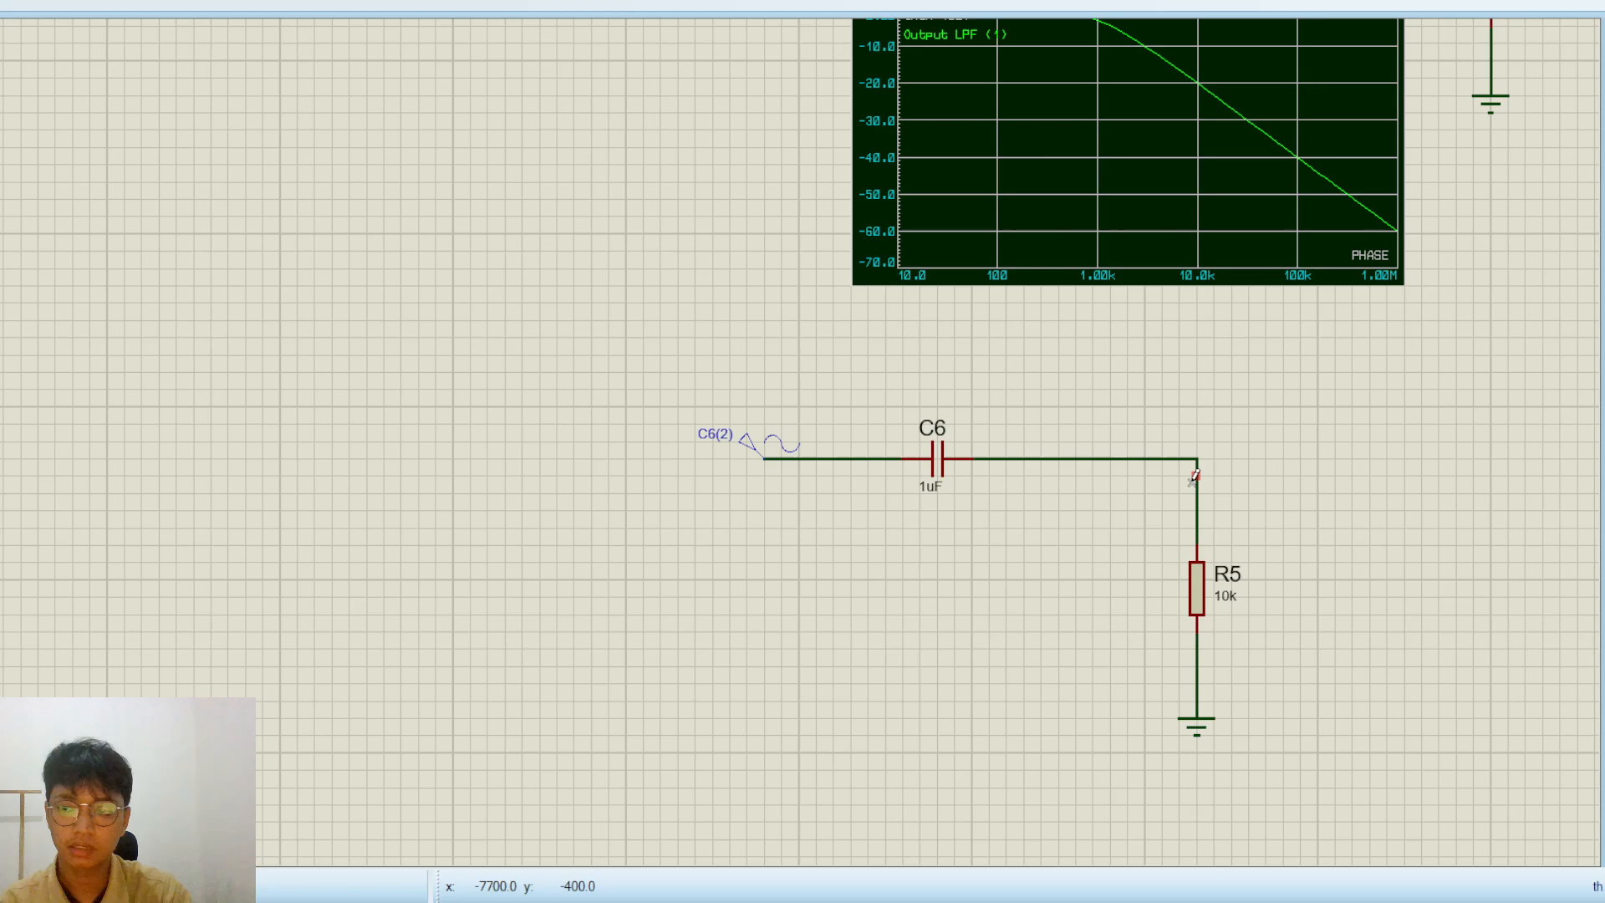
scroll(1195, 476, down, 1)
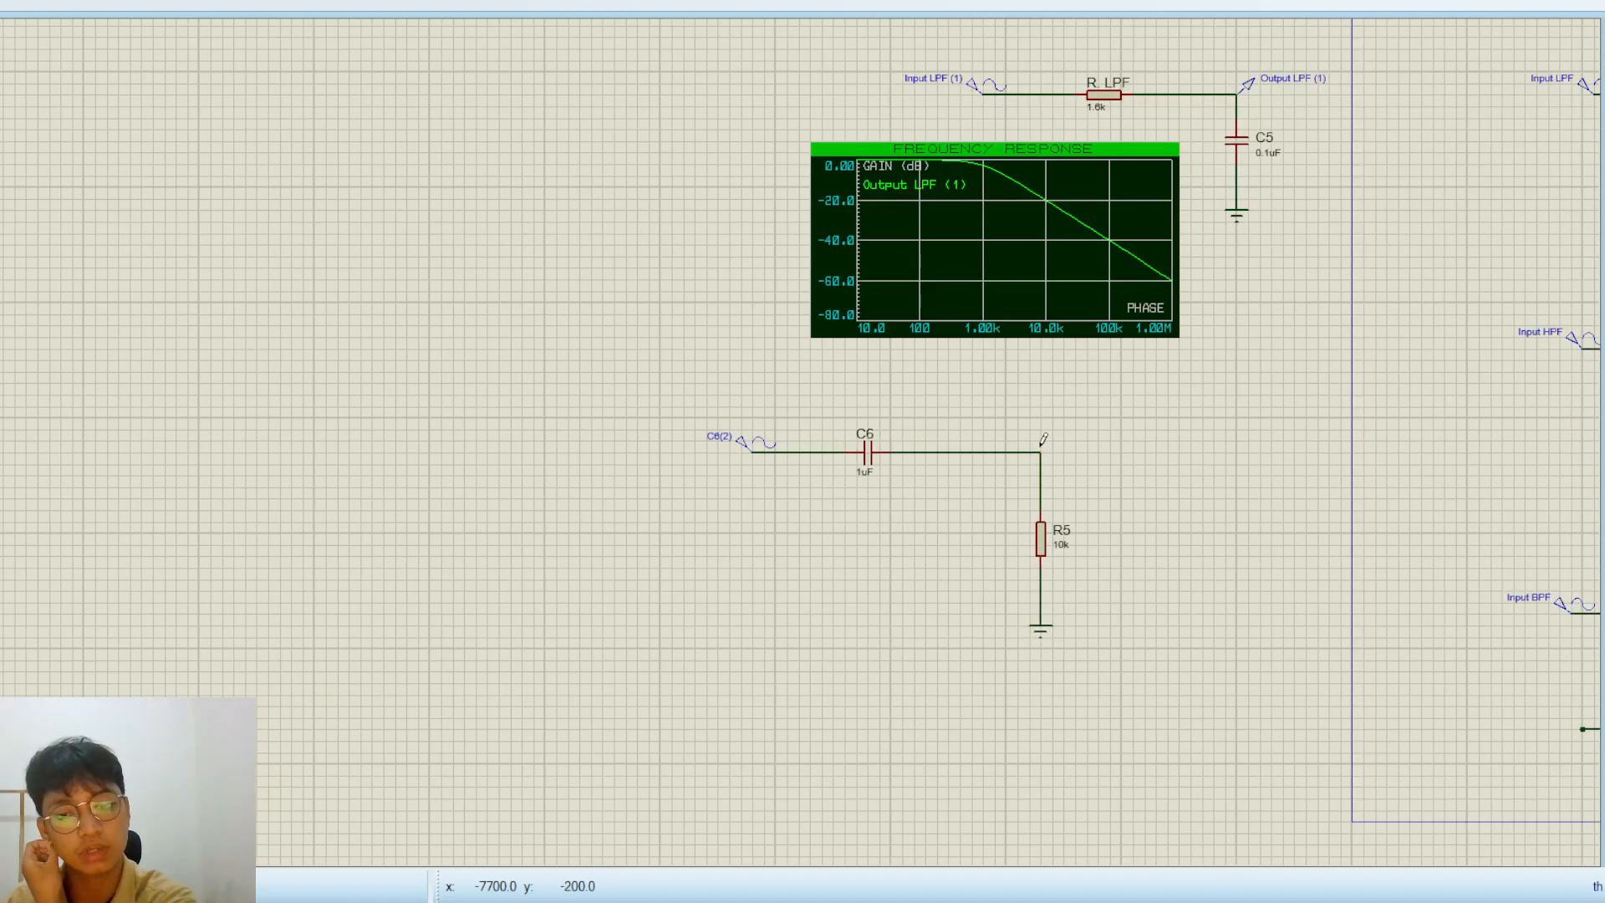
scroll(1044, 439, up, 1)
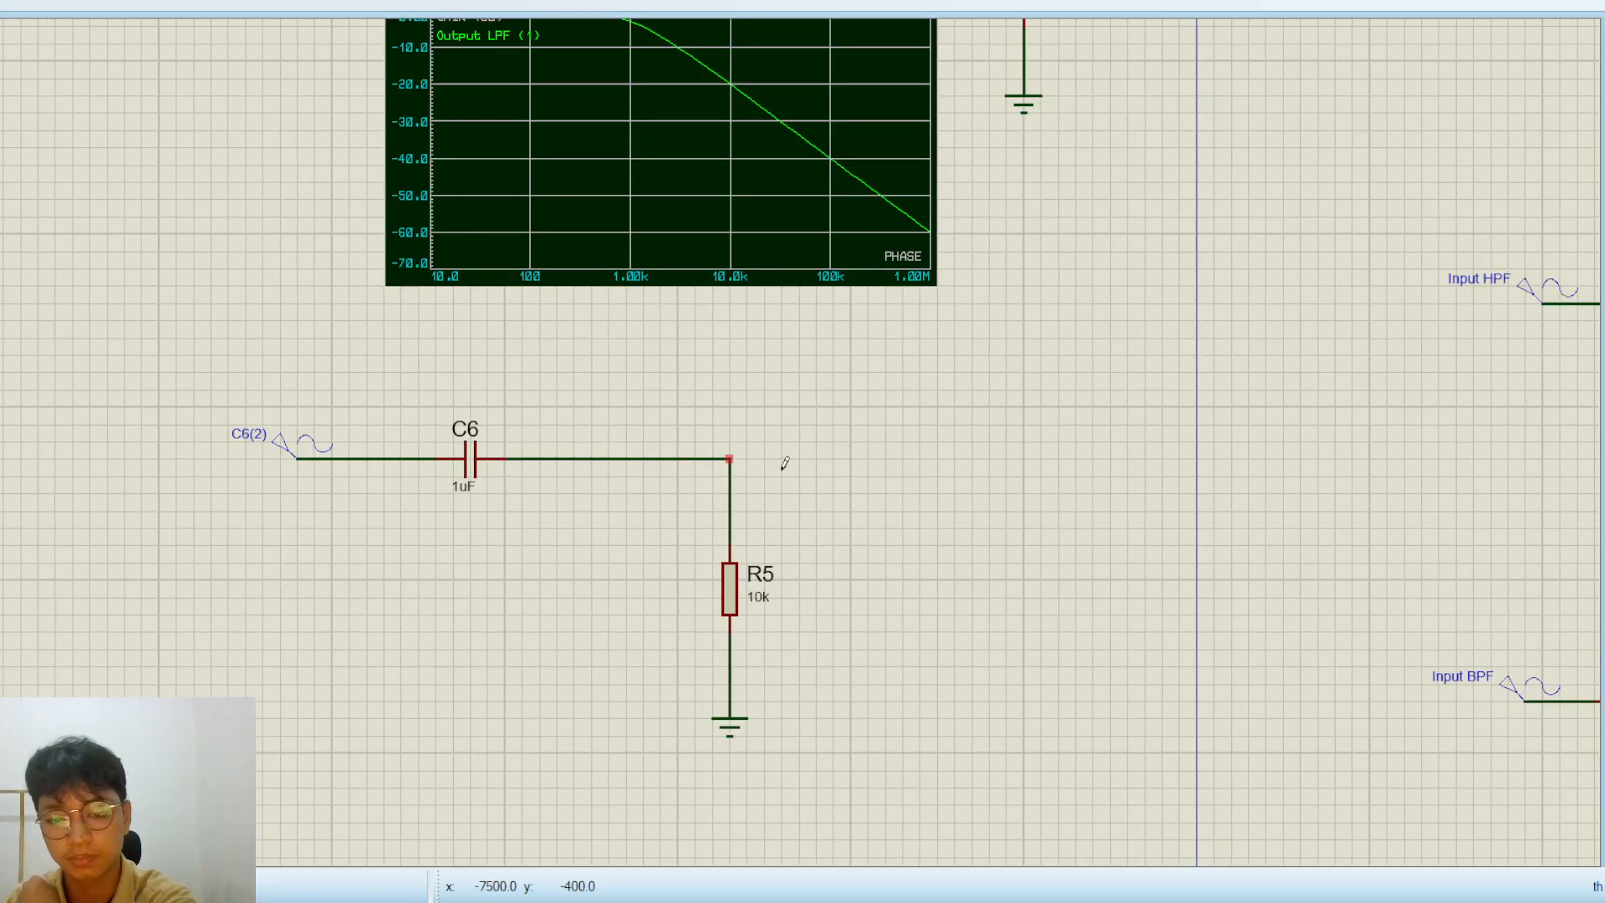
click(1042, 451)
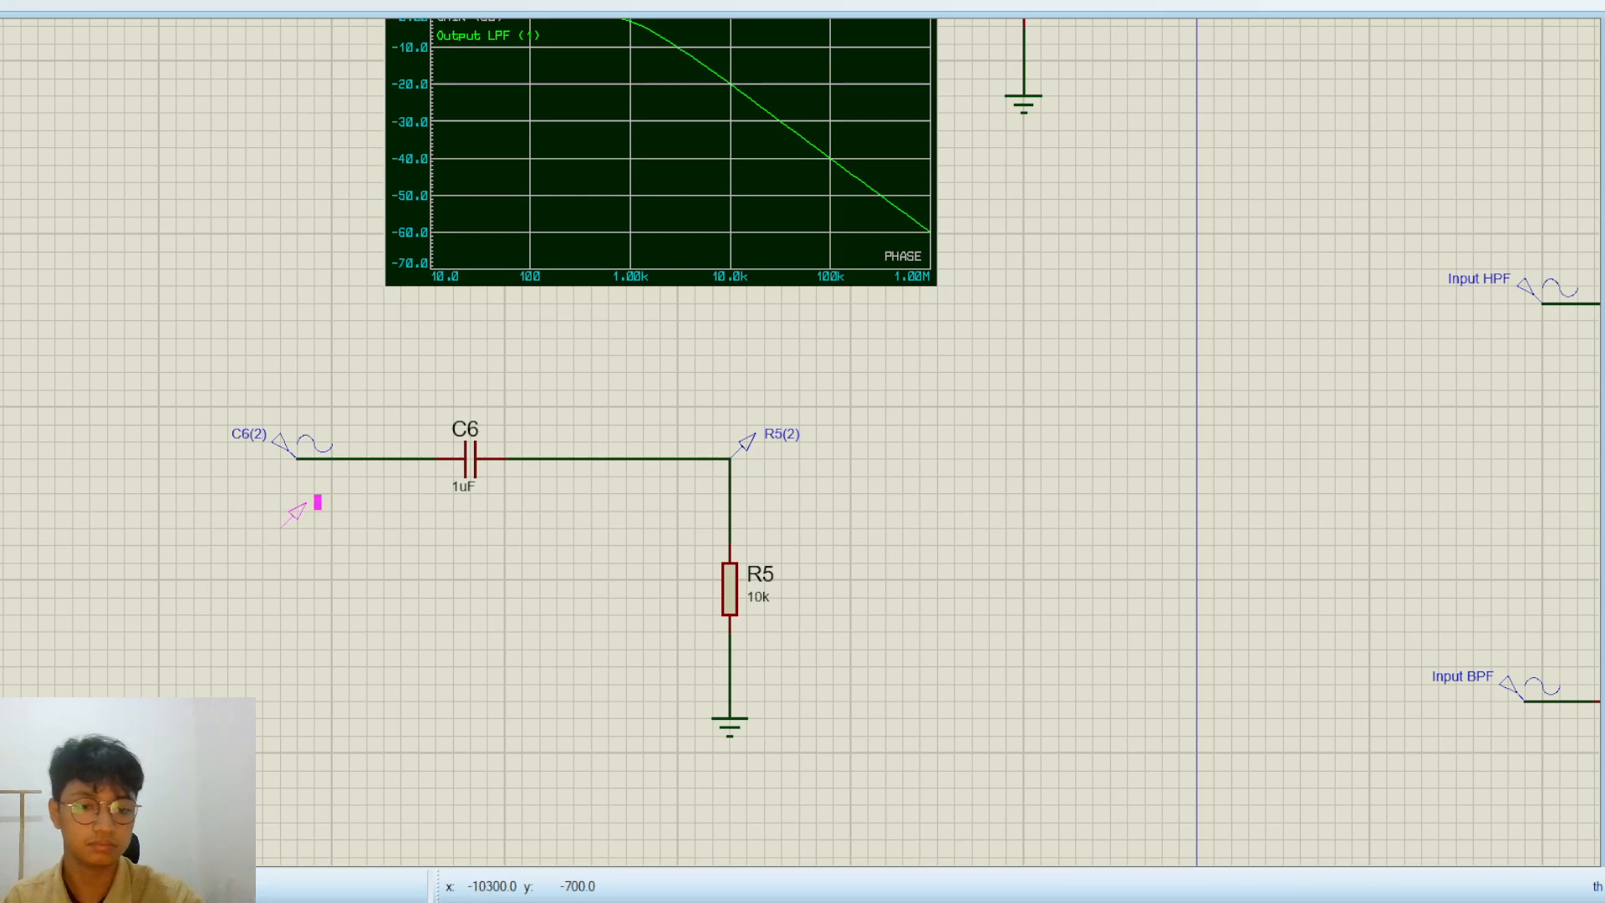
Rename the generator Input HPF (1) and the voltage probe Output HPF (1)
scroll(348, 476, up, 1)
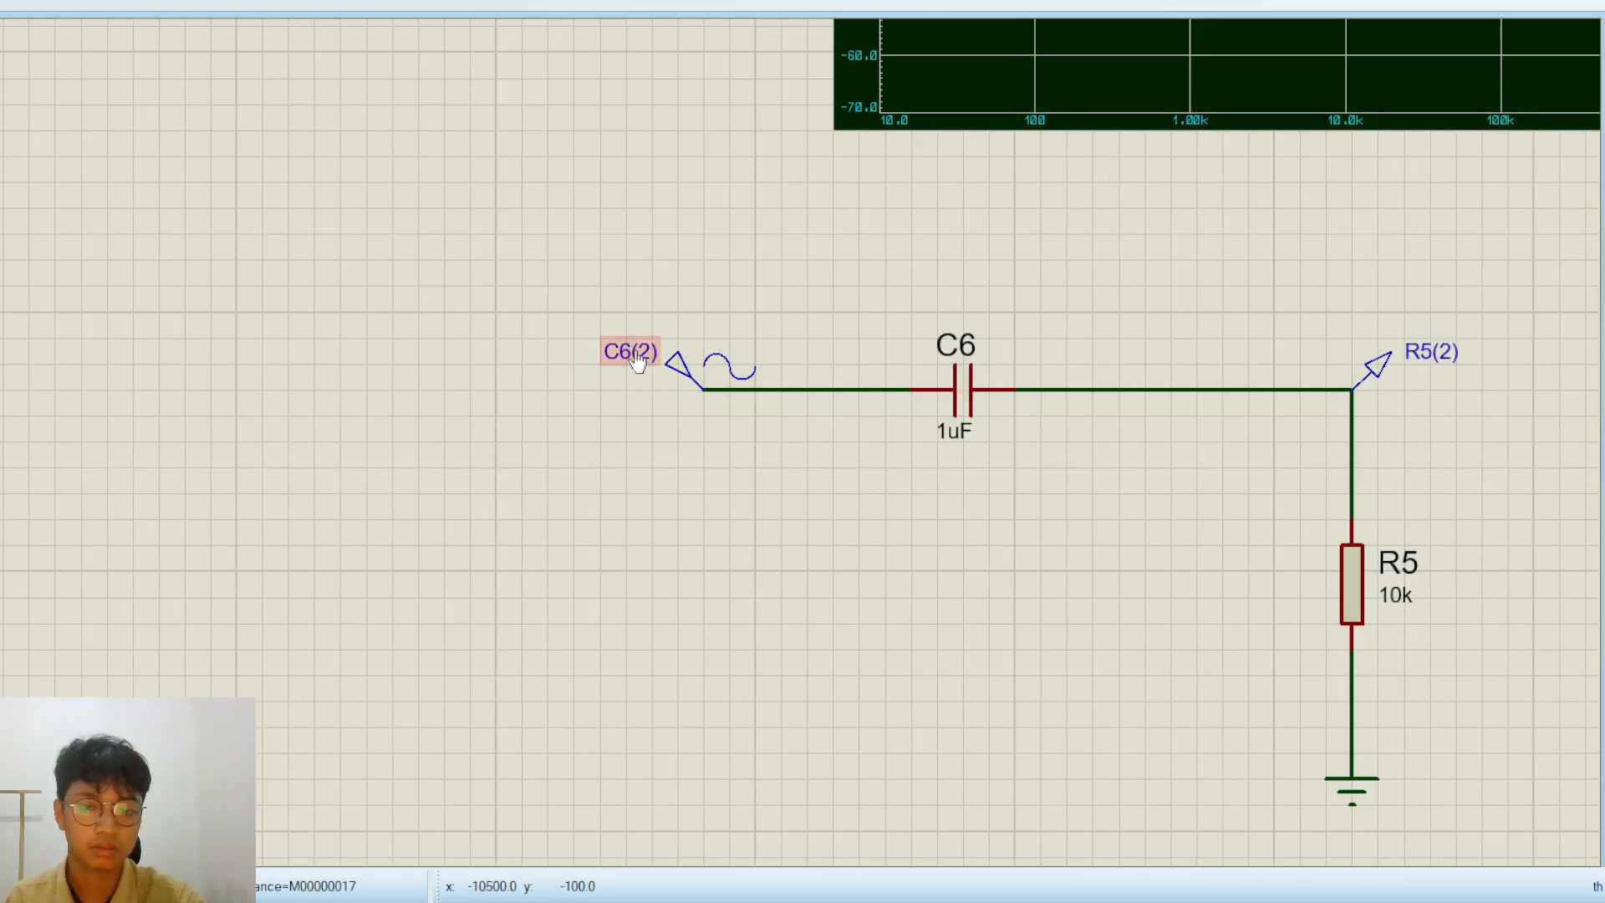
click(687, 370)
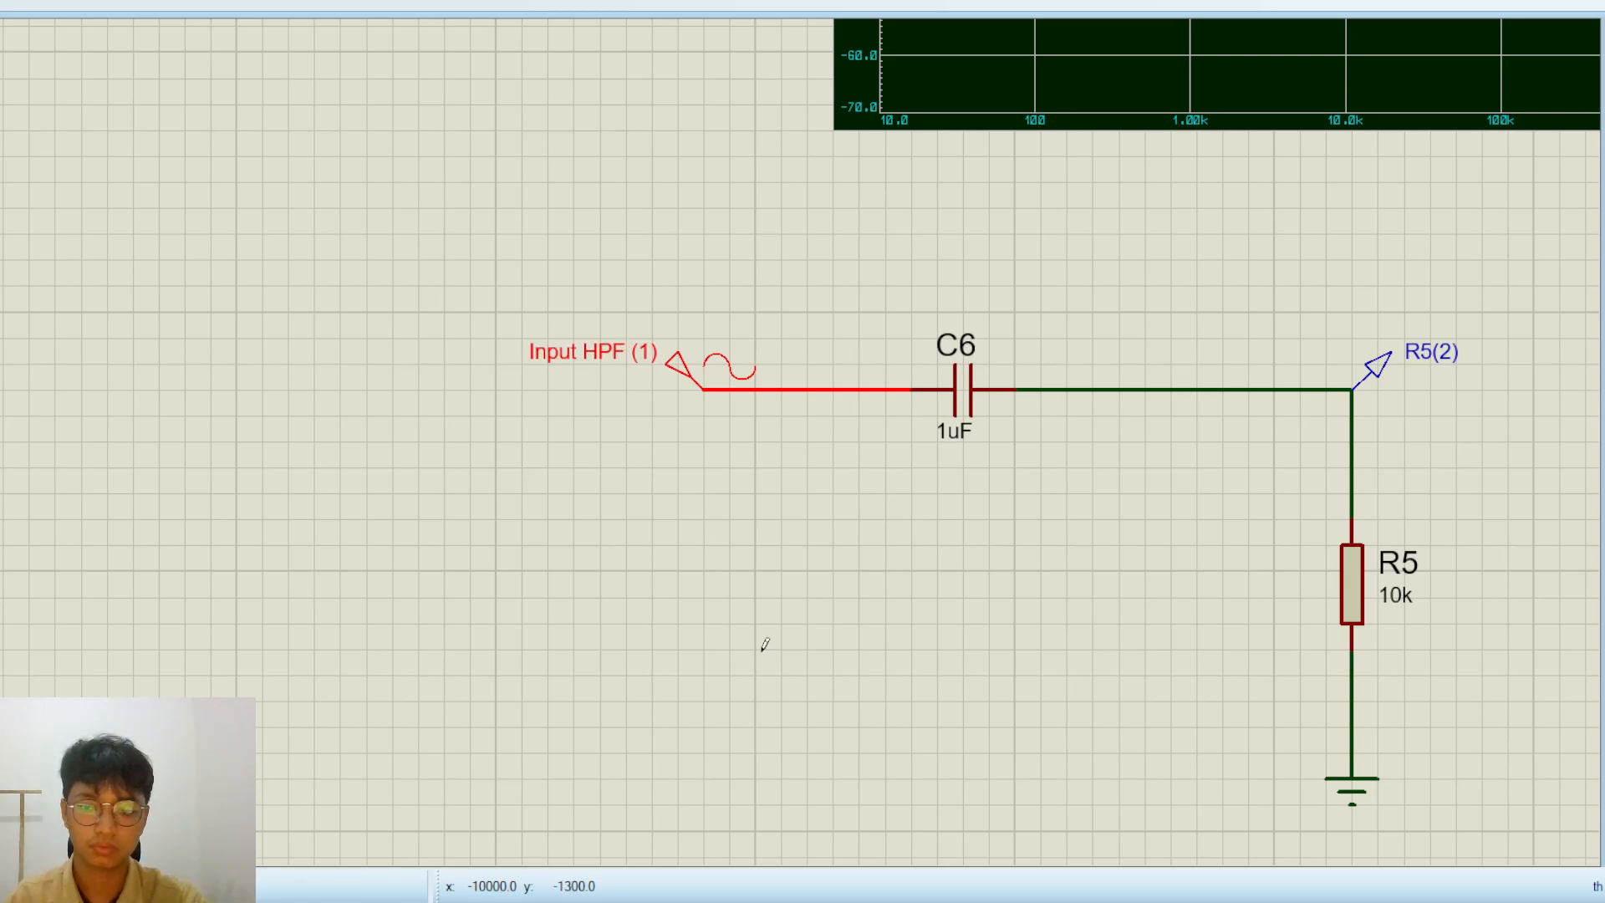
click(1431, 351)
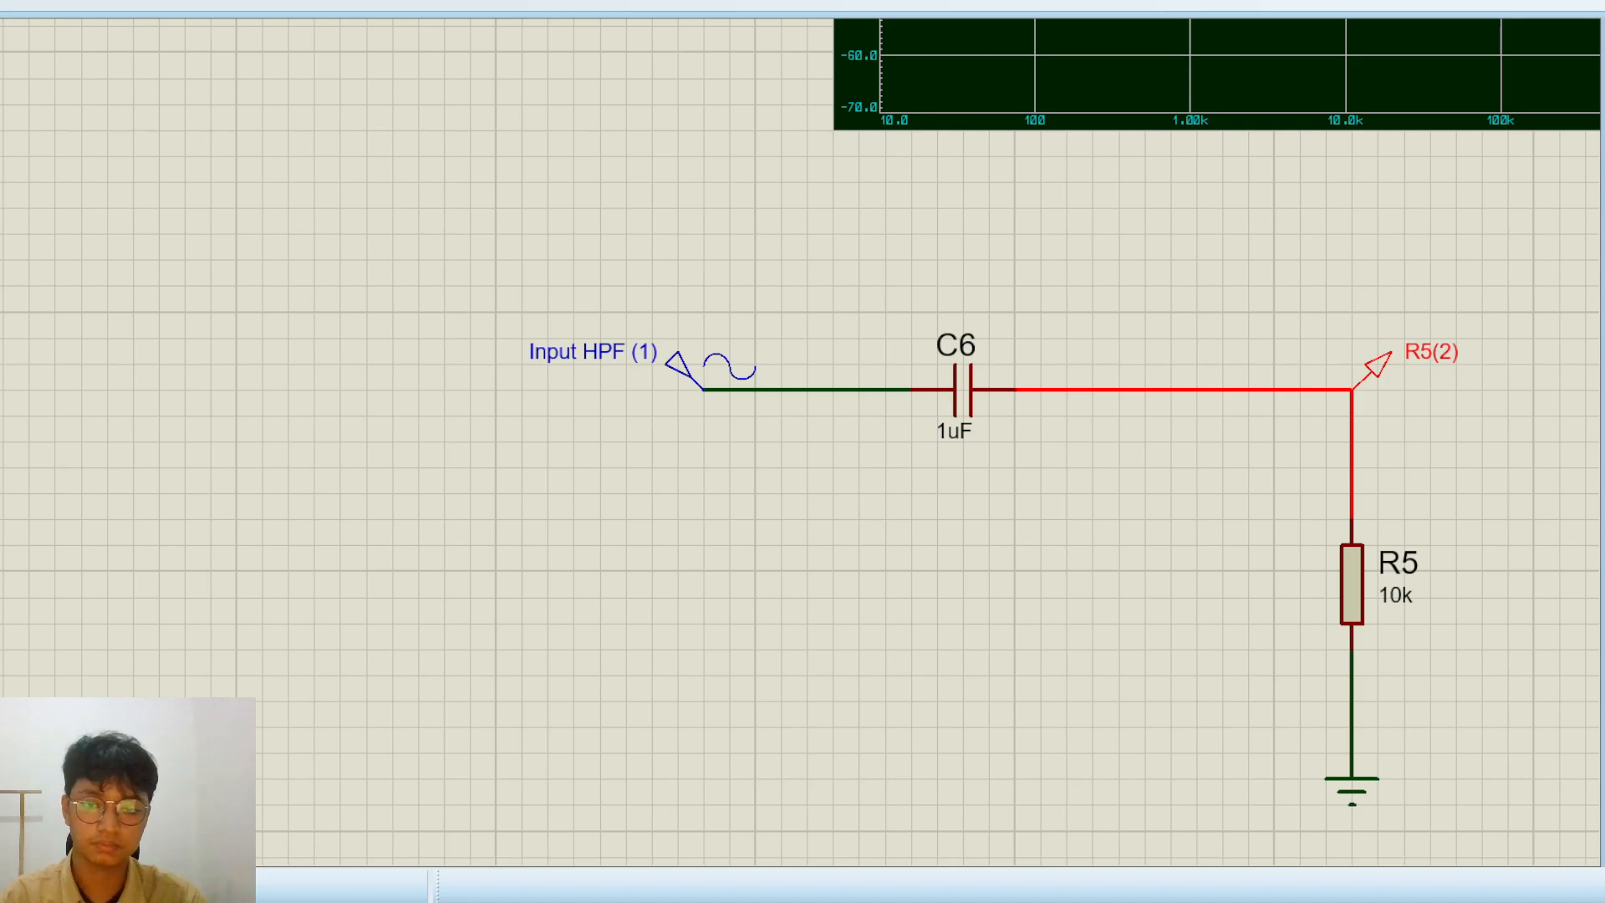
Set the capacitance of C6 to 100uF, matching C2 in the finished high-pass filter
scroll(895, 448, down, 3)
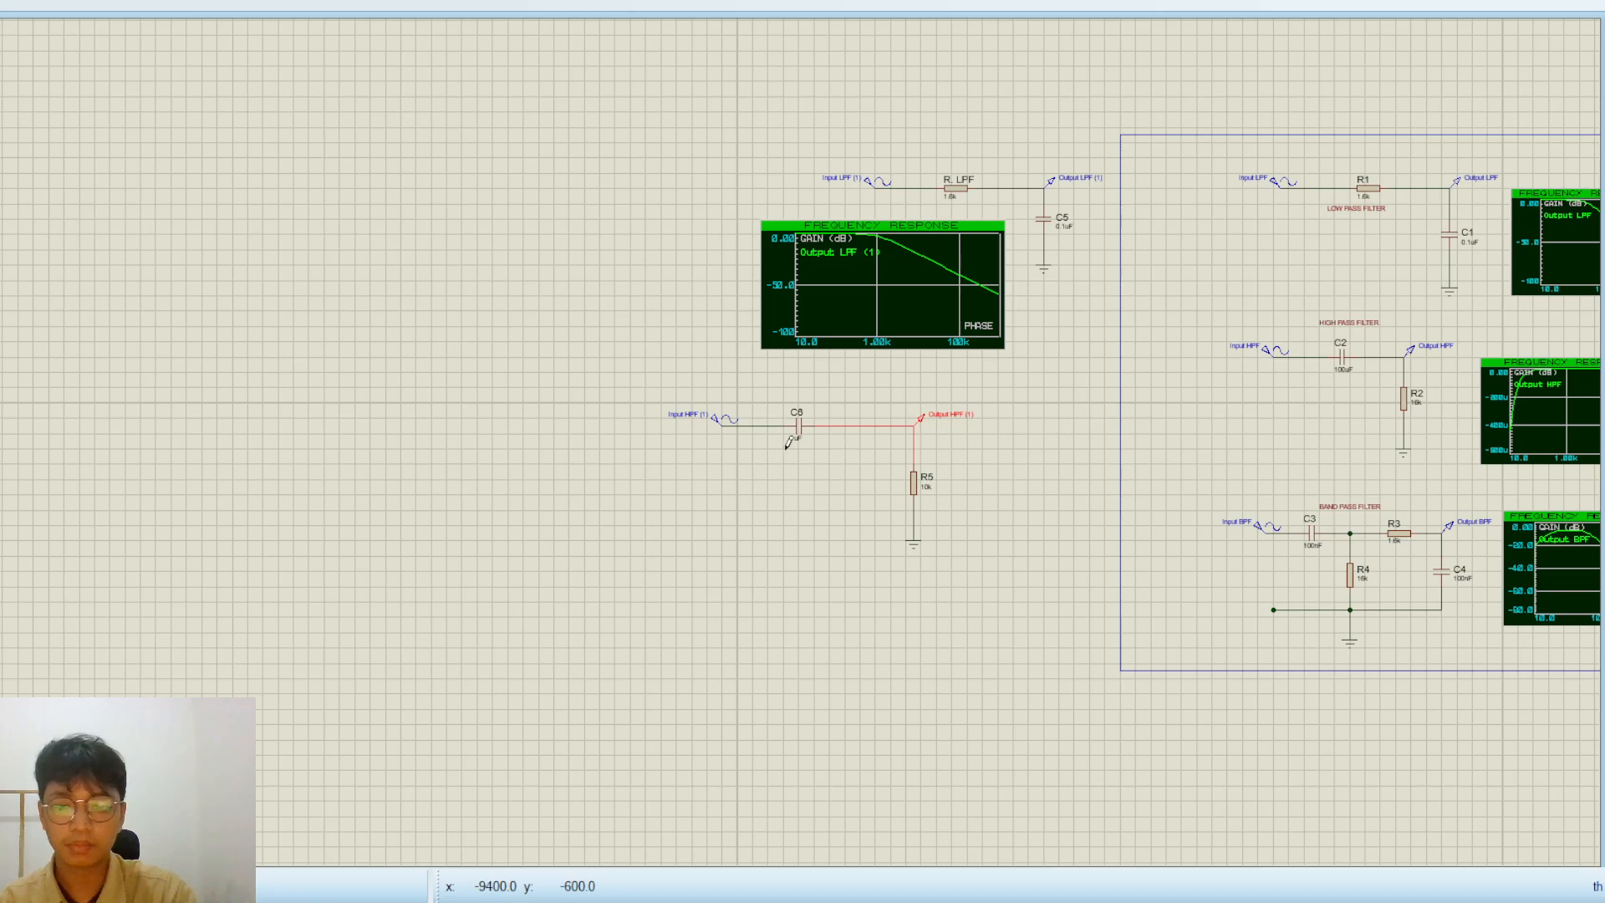
scroll(872, 449, up, 2)
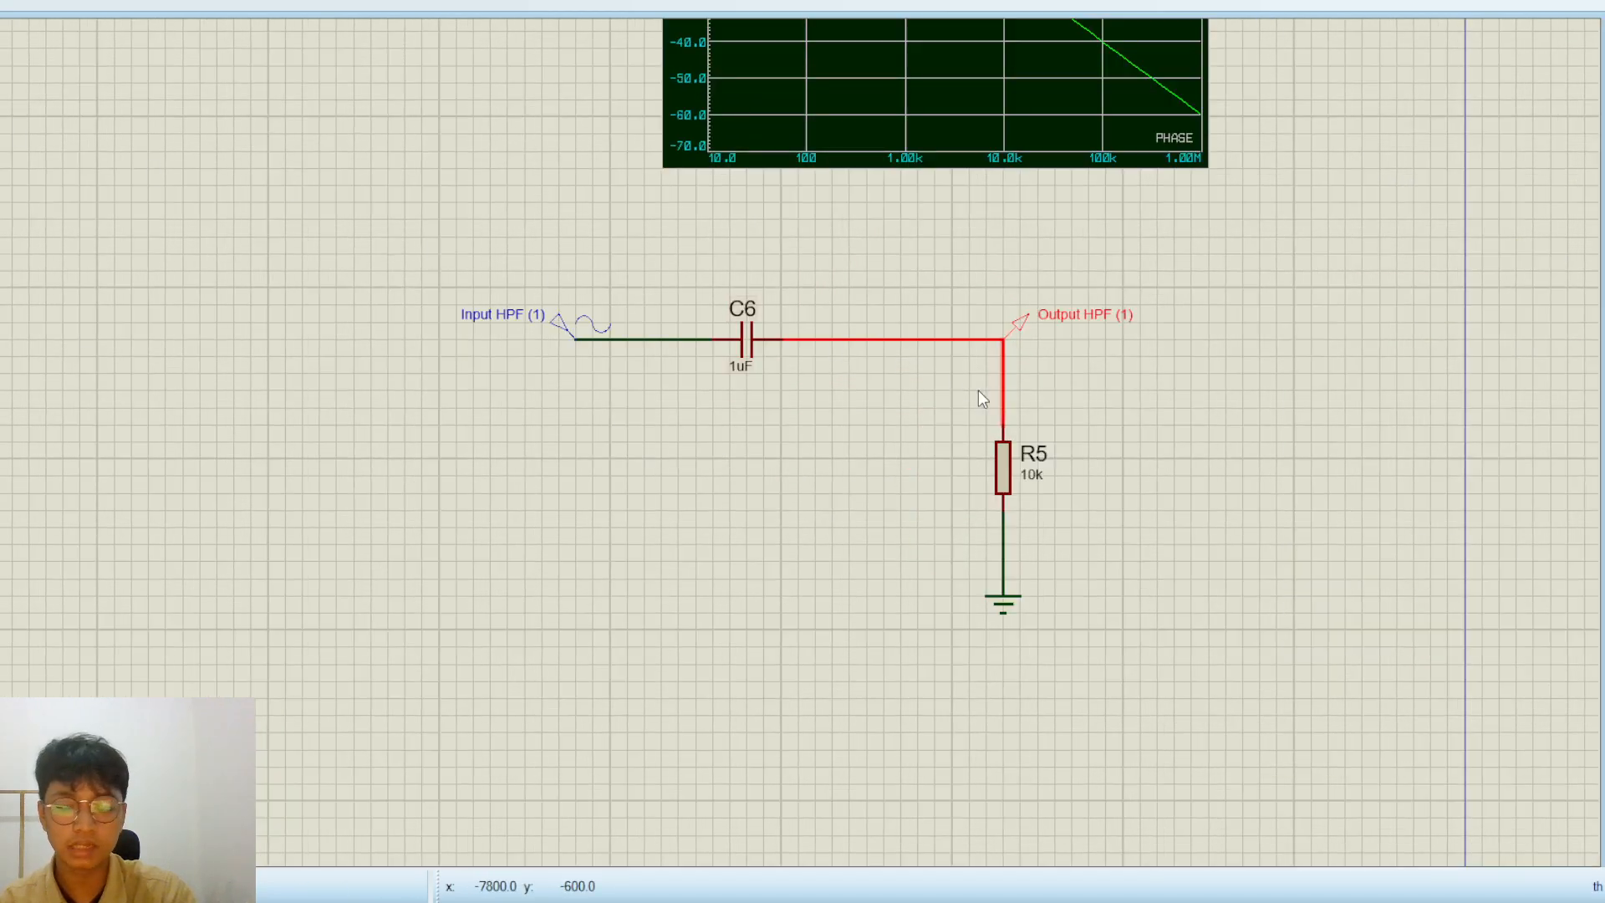
drag(774, 393, 264, 451)
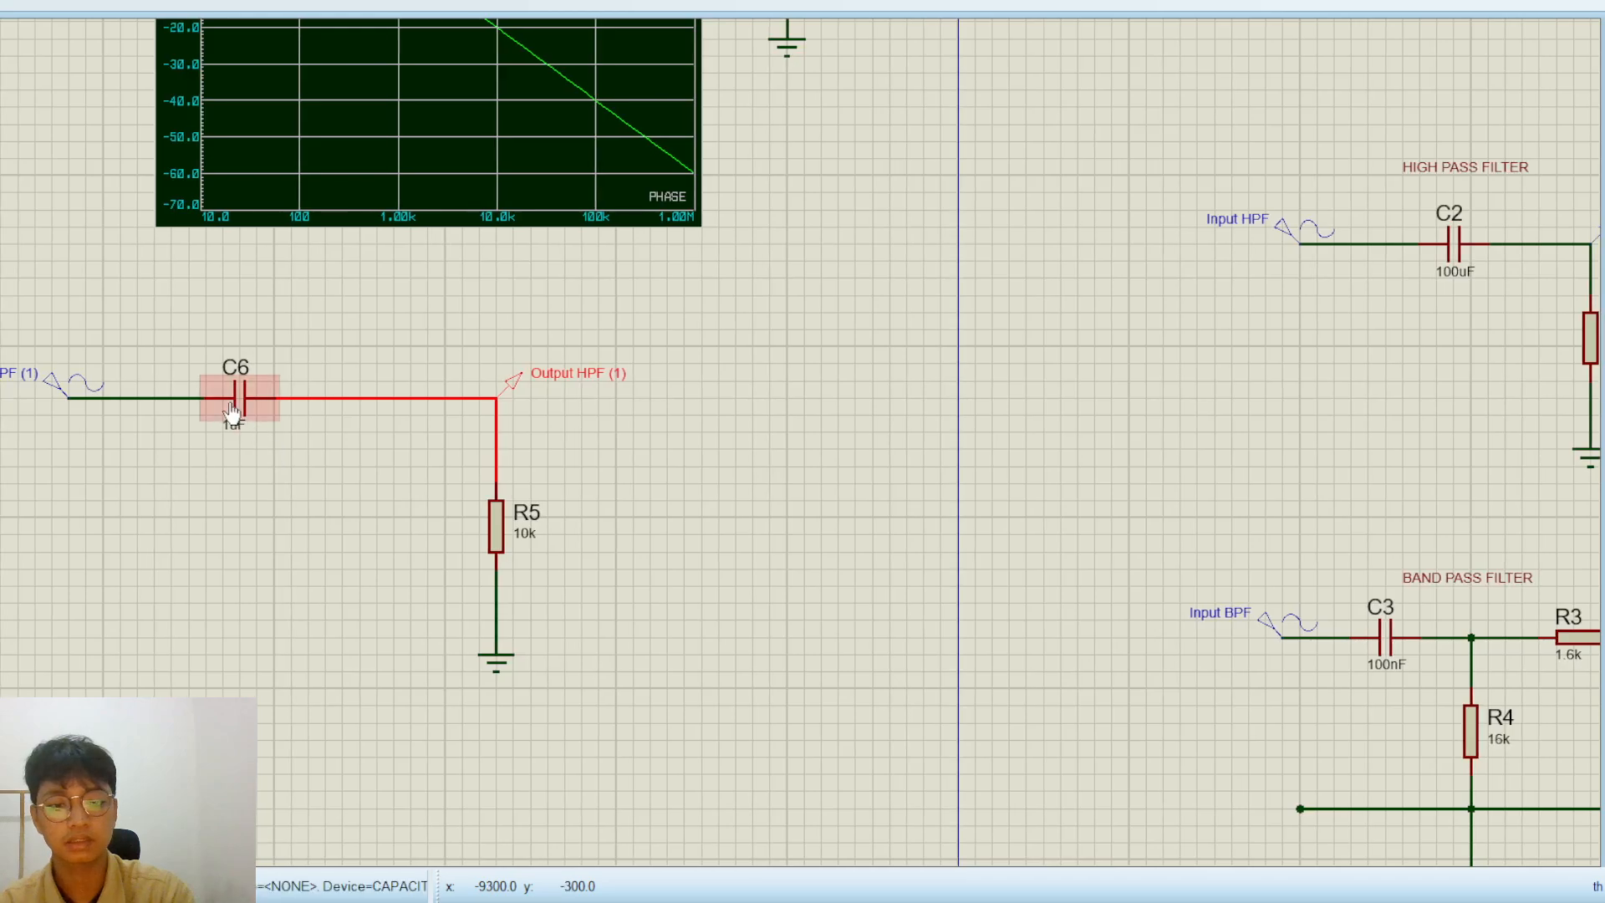
click(228, 401)
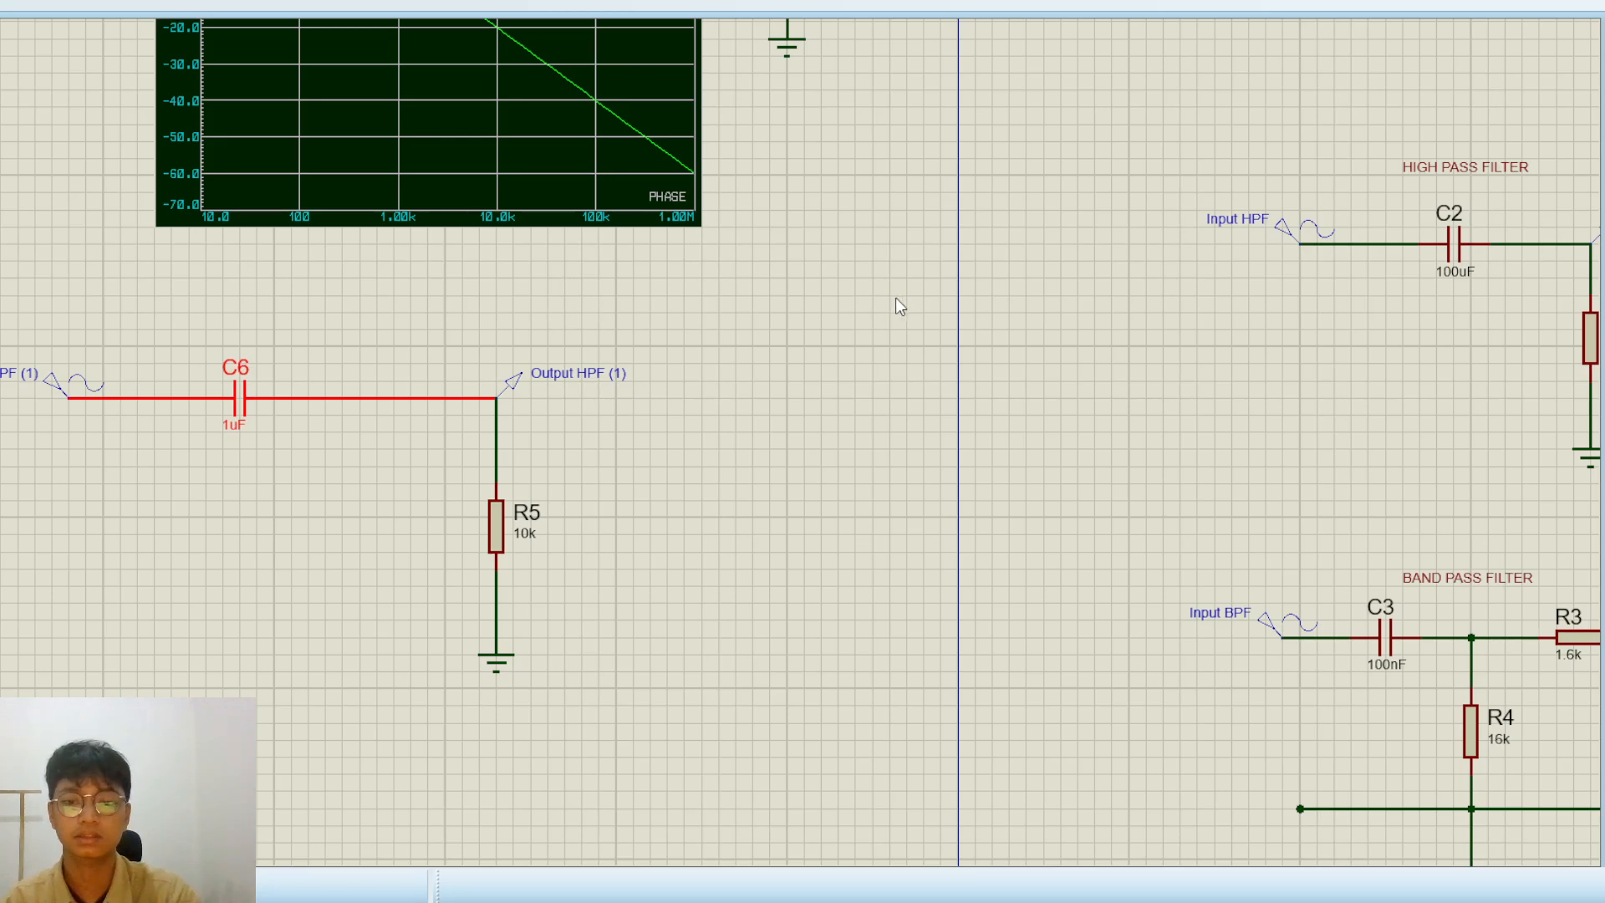
Set the resistance of R5 to 16k, matching R2 in the finished high-pass filter
scroll(895, 365, down, 1)
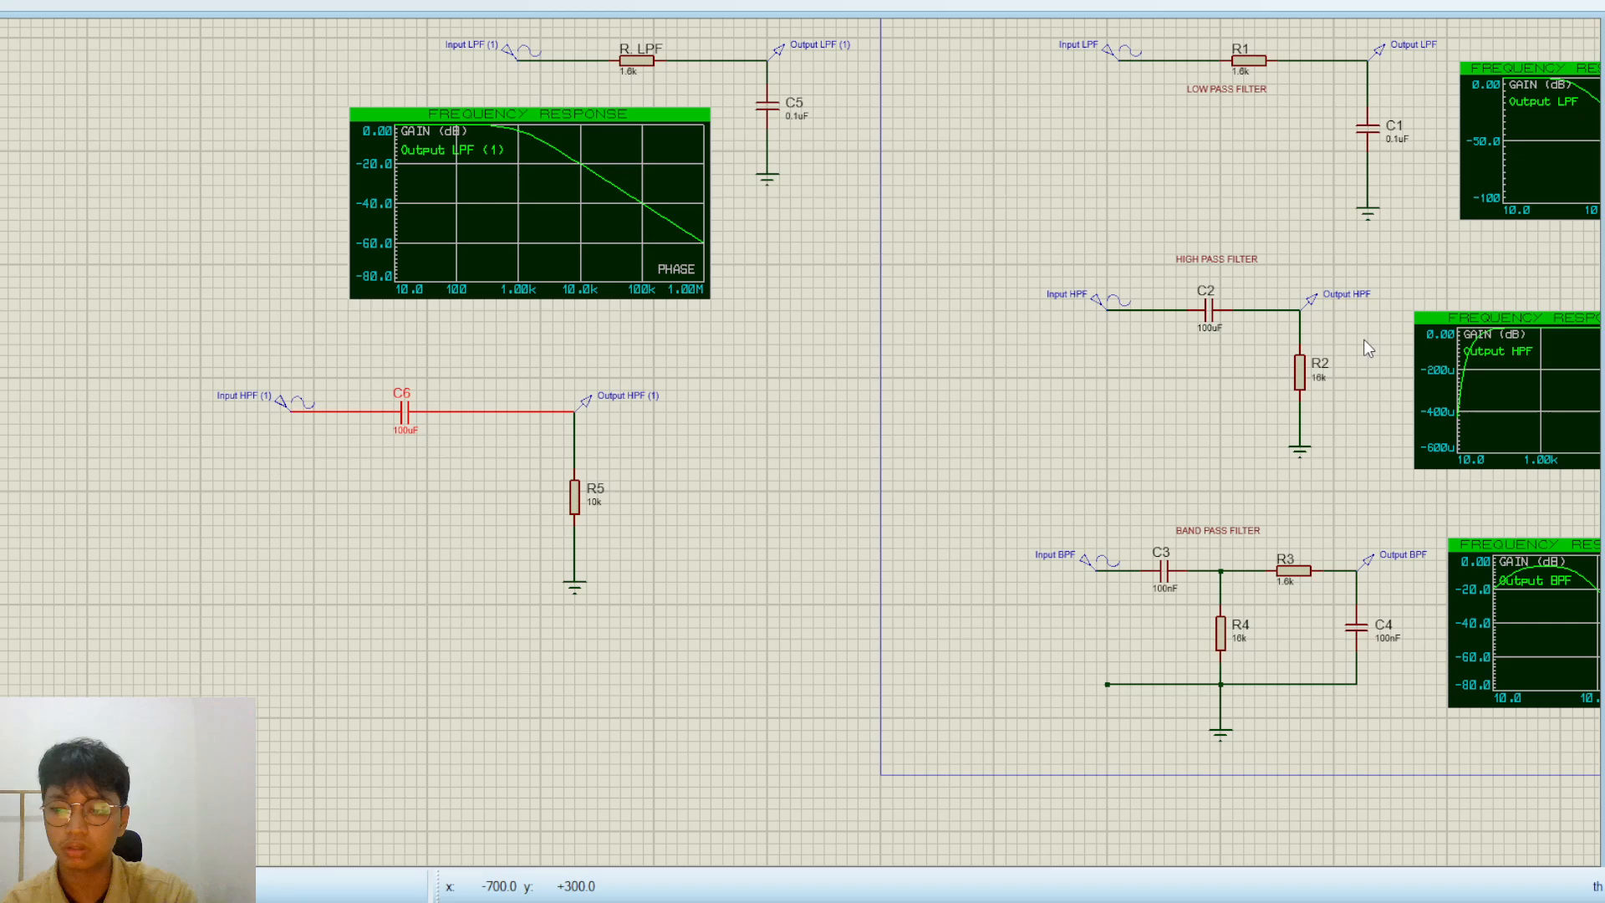
scroll(1363, 340, up, 1)
scroll(374, 505, down, 2)
scroll(279, 538, up, 1)
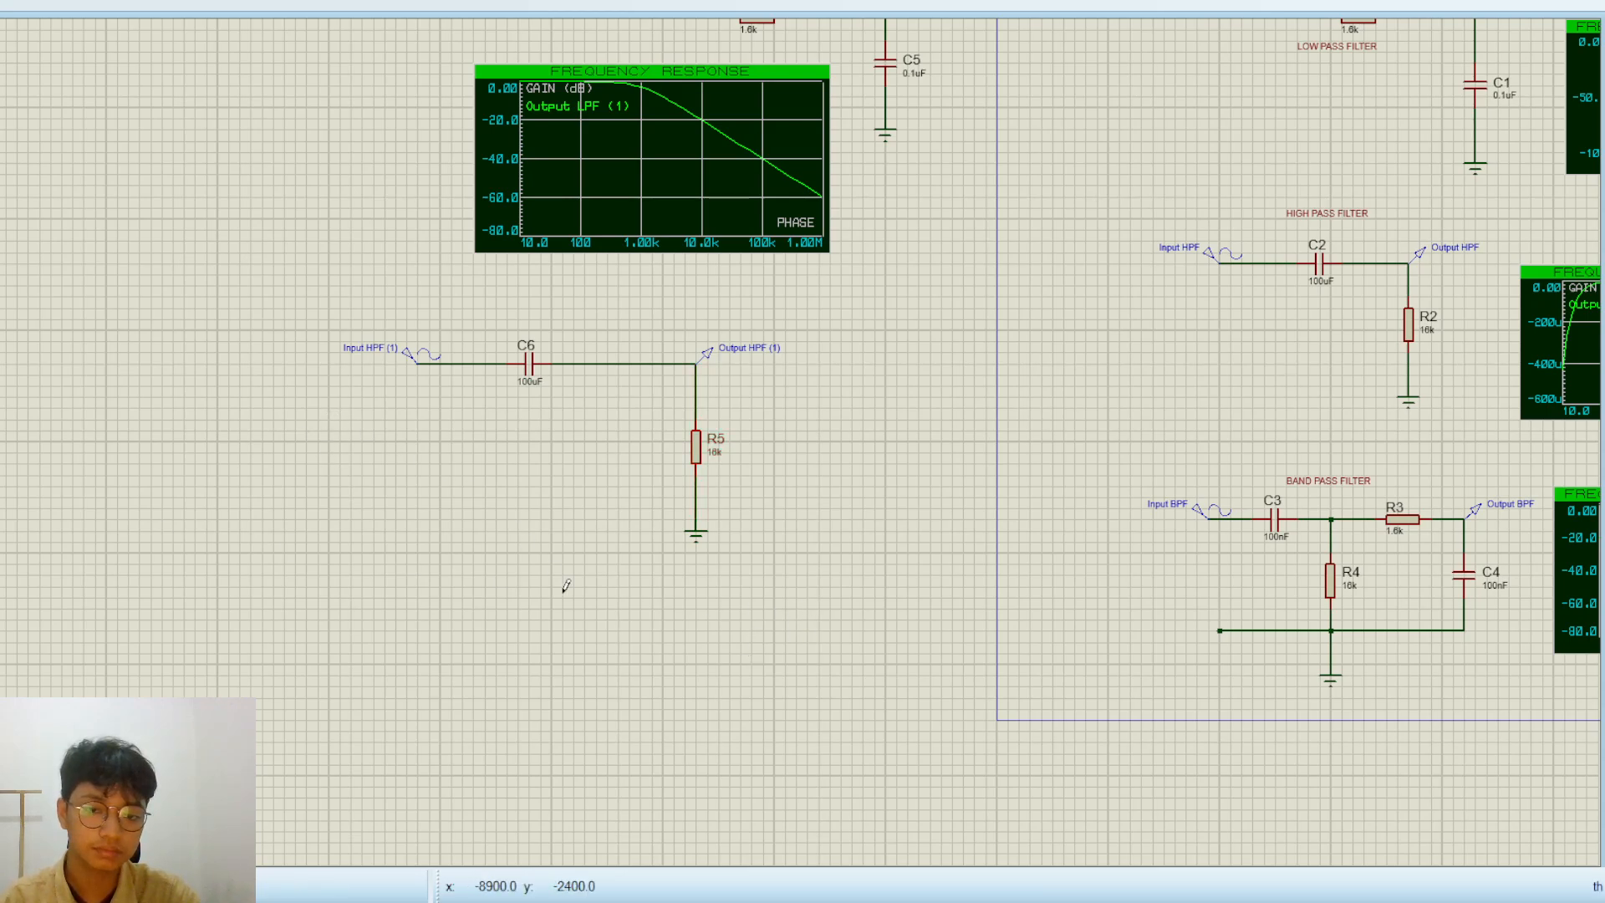
Draw a frequency response graph below C6 and add the Output HPF (1) probe to it as a gain trace
drag(374, 420, 641, 597)
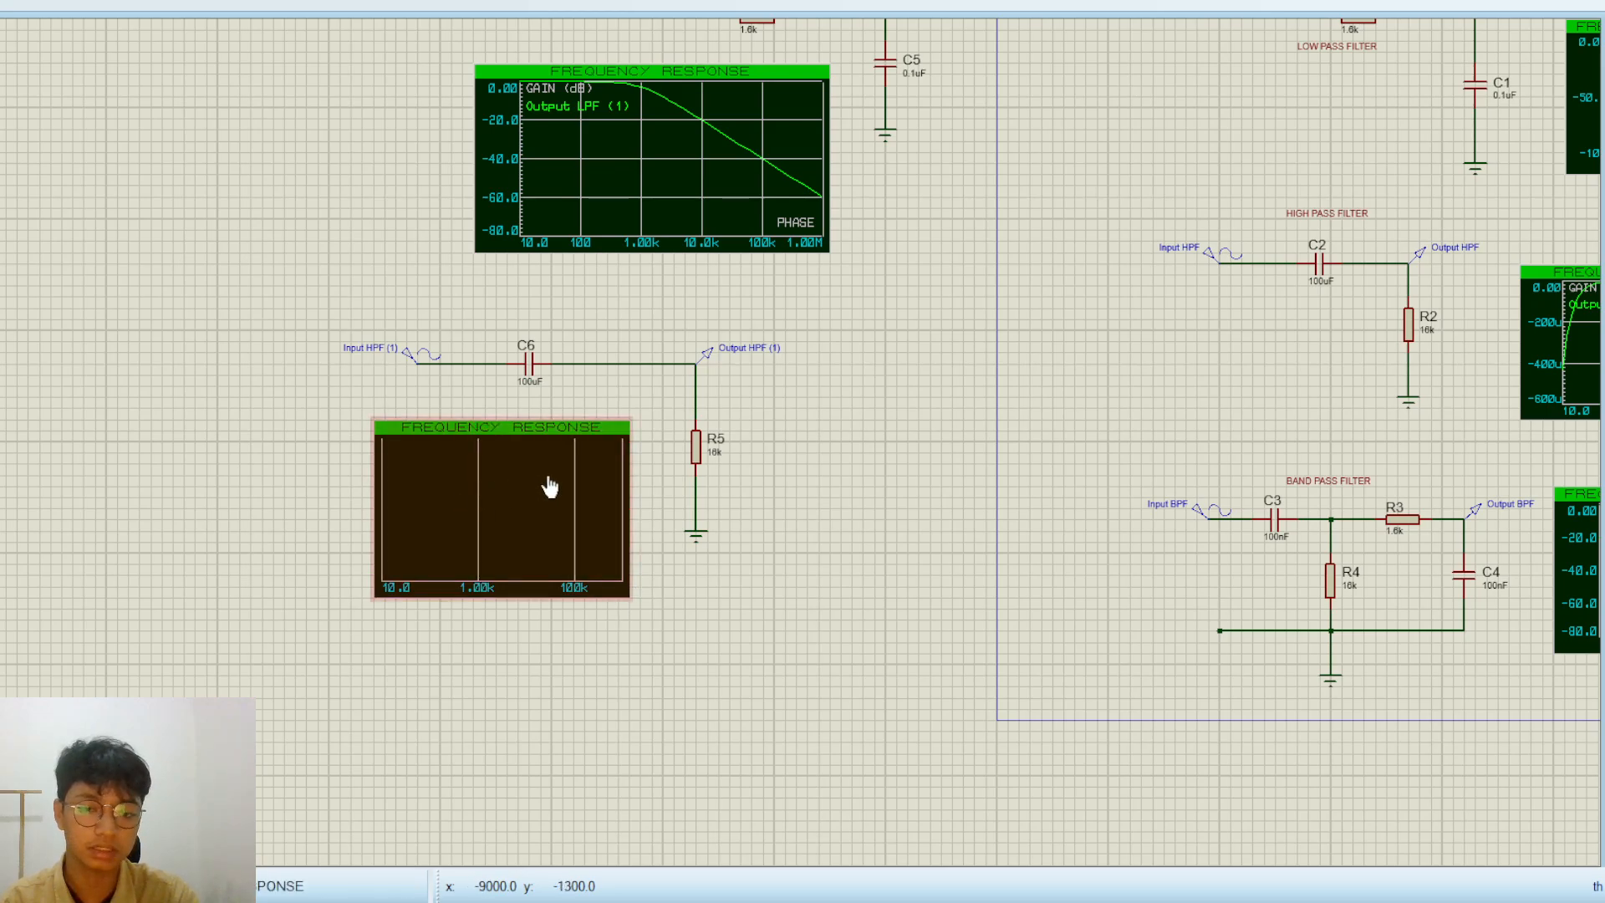
scroll(556, 485, up, 1)
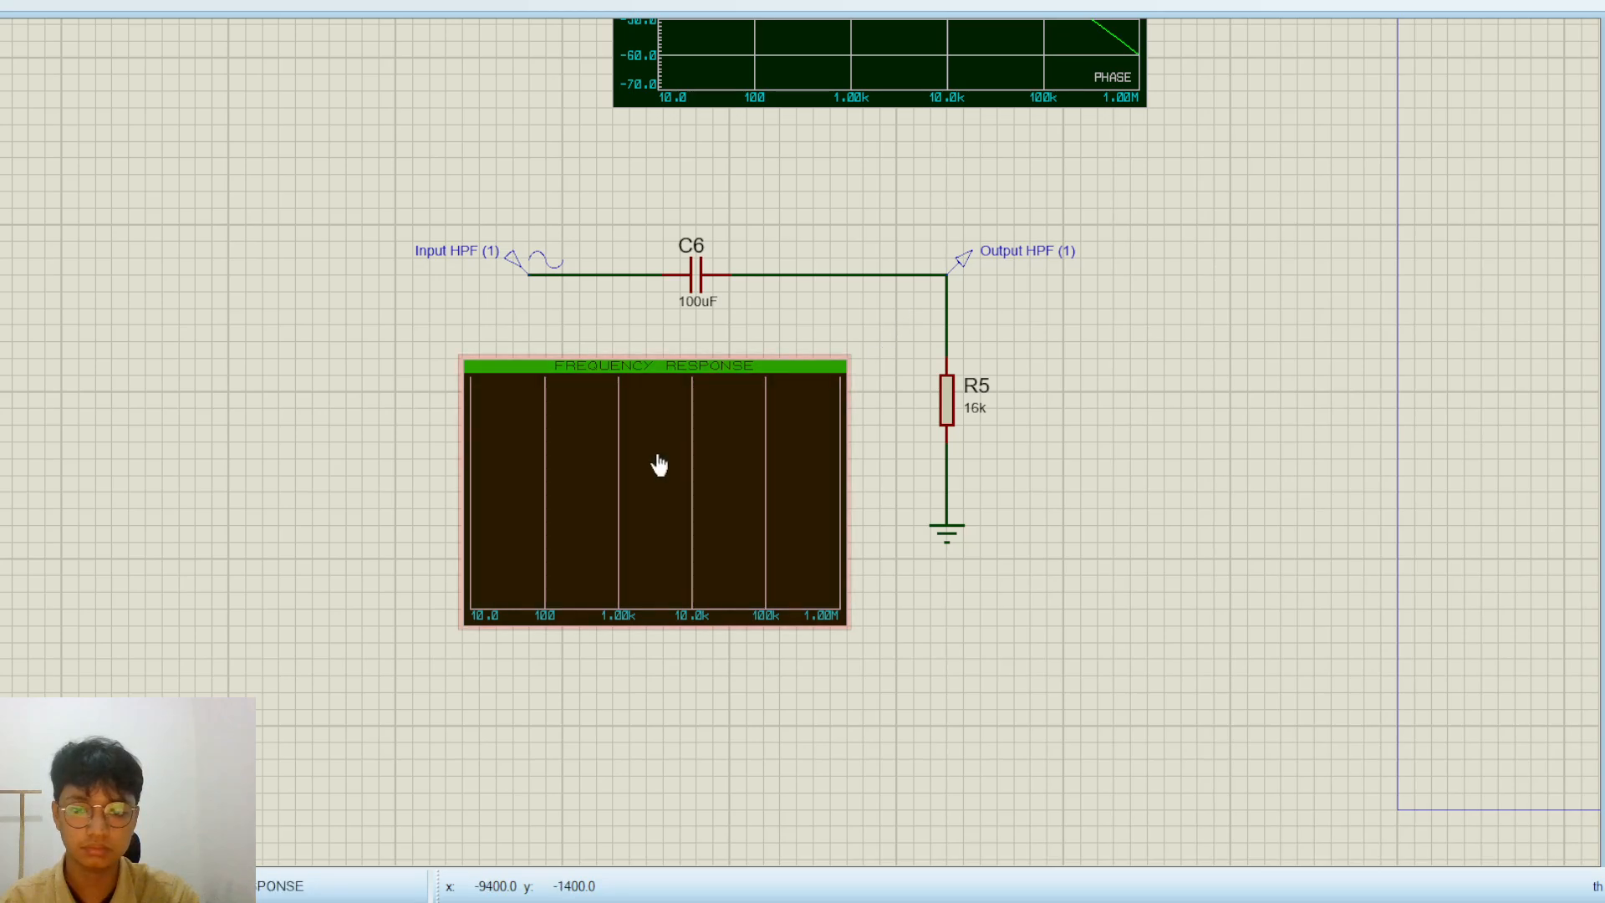
click(1017, 258)
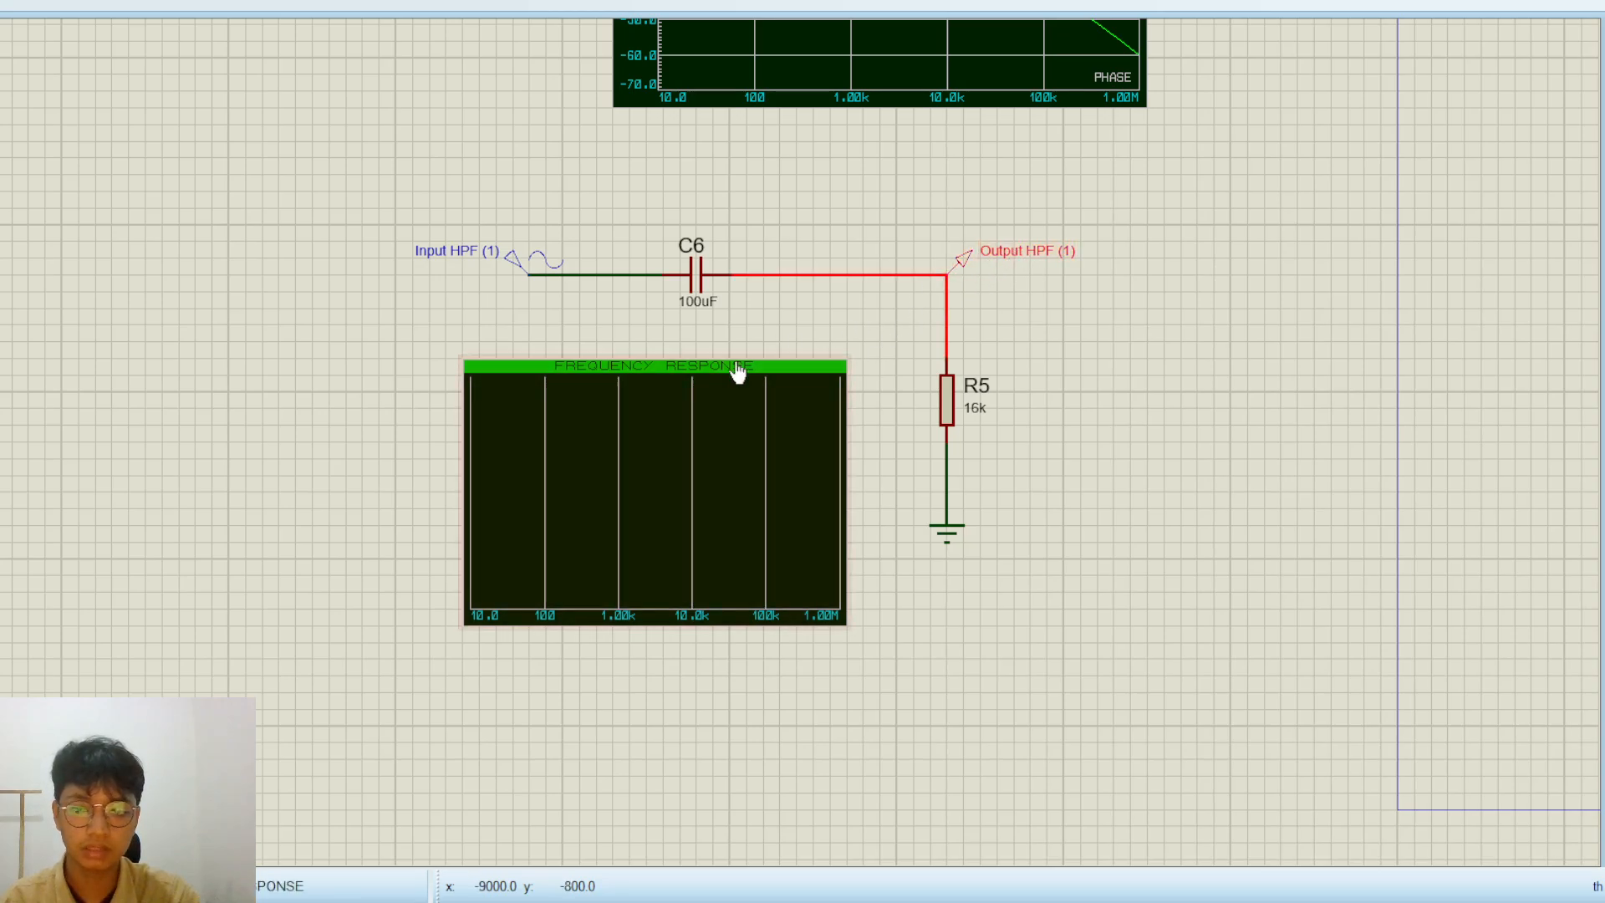
click(960, 309)
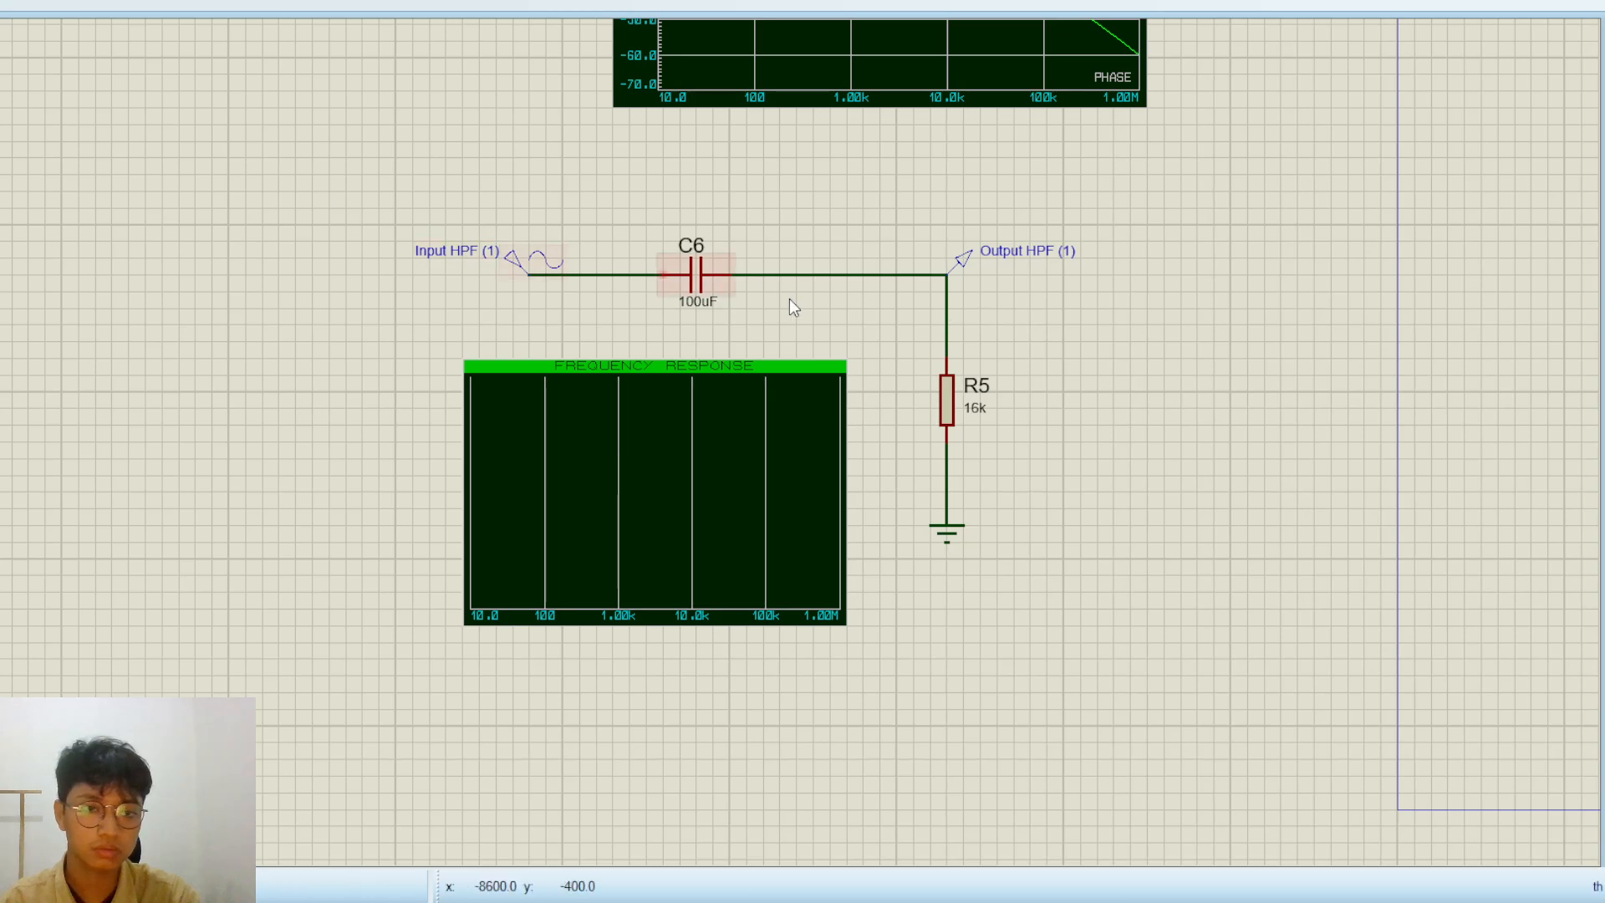
click(1026, 261)
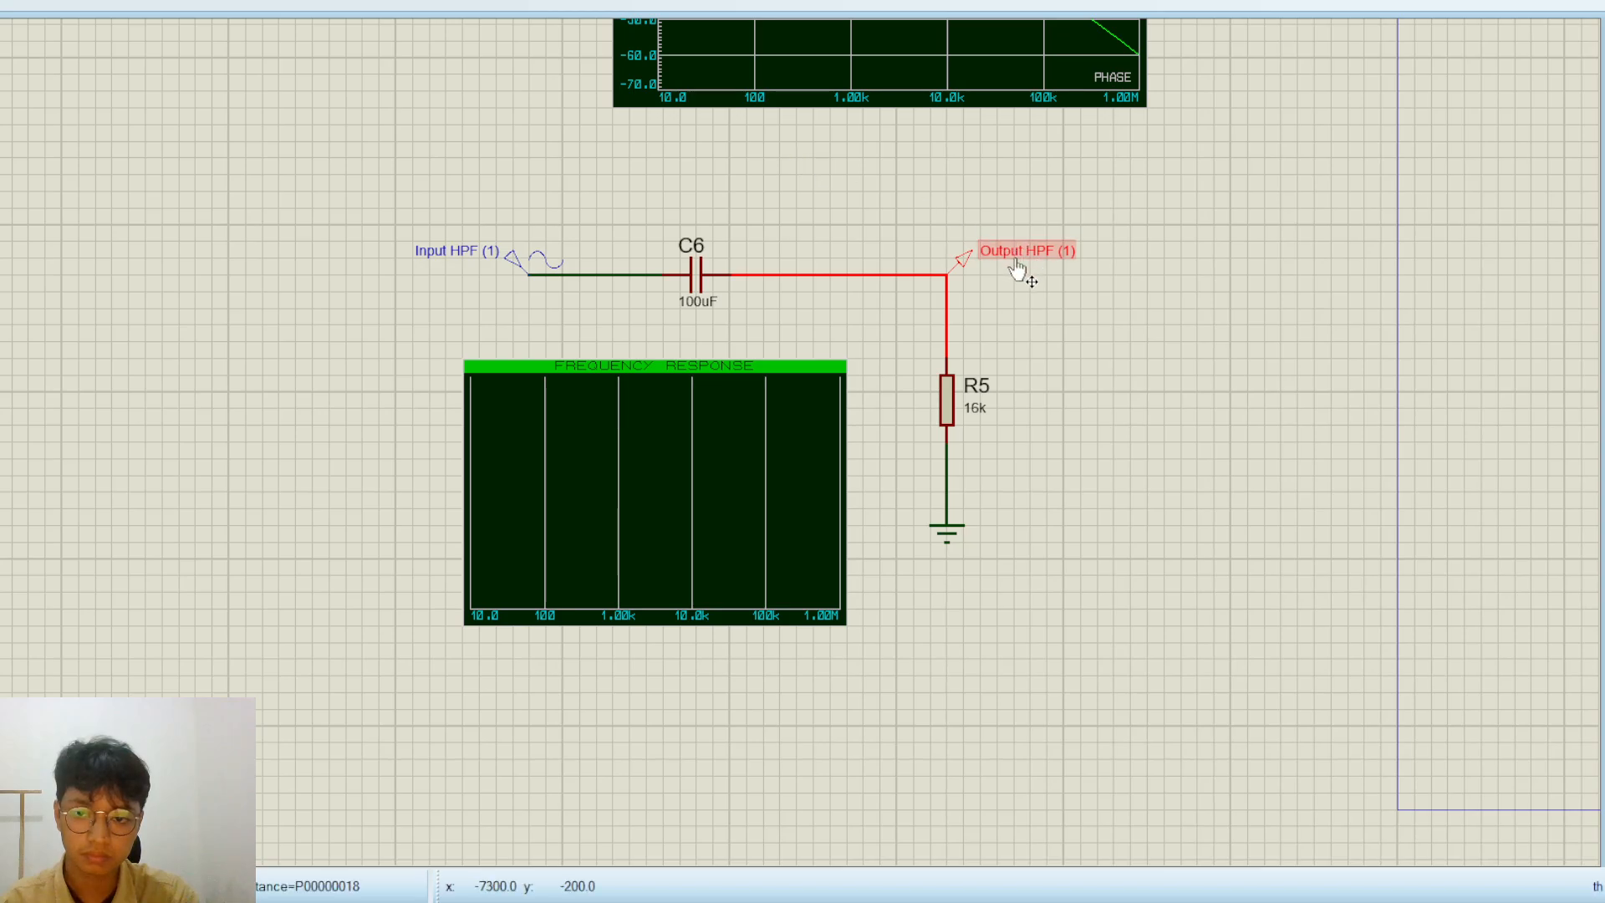
mouse_move(1010, 254)
mouse_down()
mouse_move(994, 286)
mouse_move(574, 418)
mouse_move(531, 402)
mouse_up()
click(594, 438)
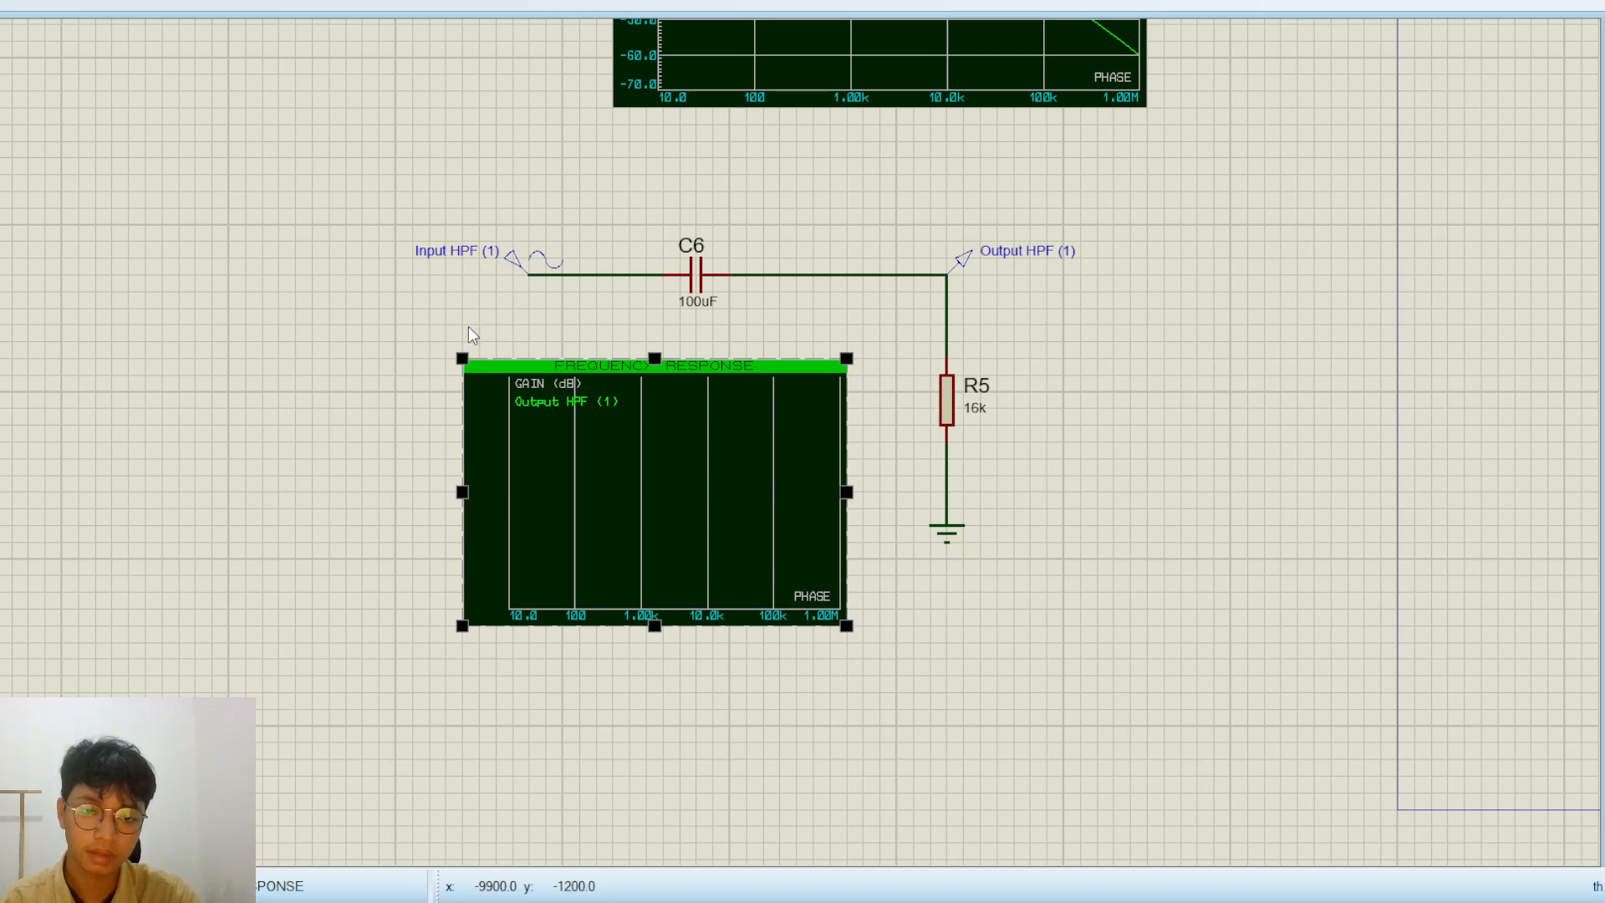
Simulate the new high-pass frequency response graph and inspect the plotted Output HPF (1) curve
click(679, 474)
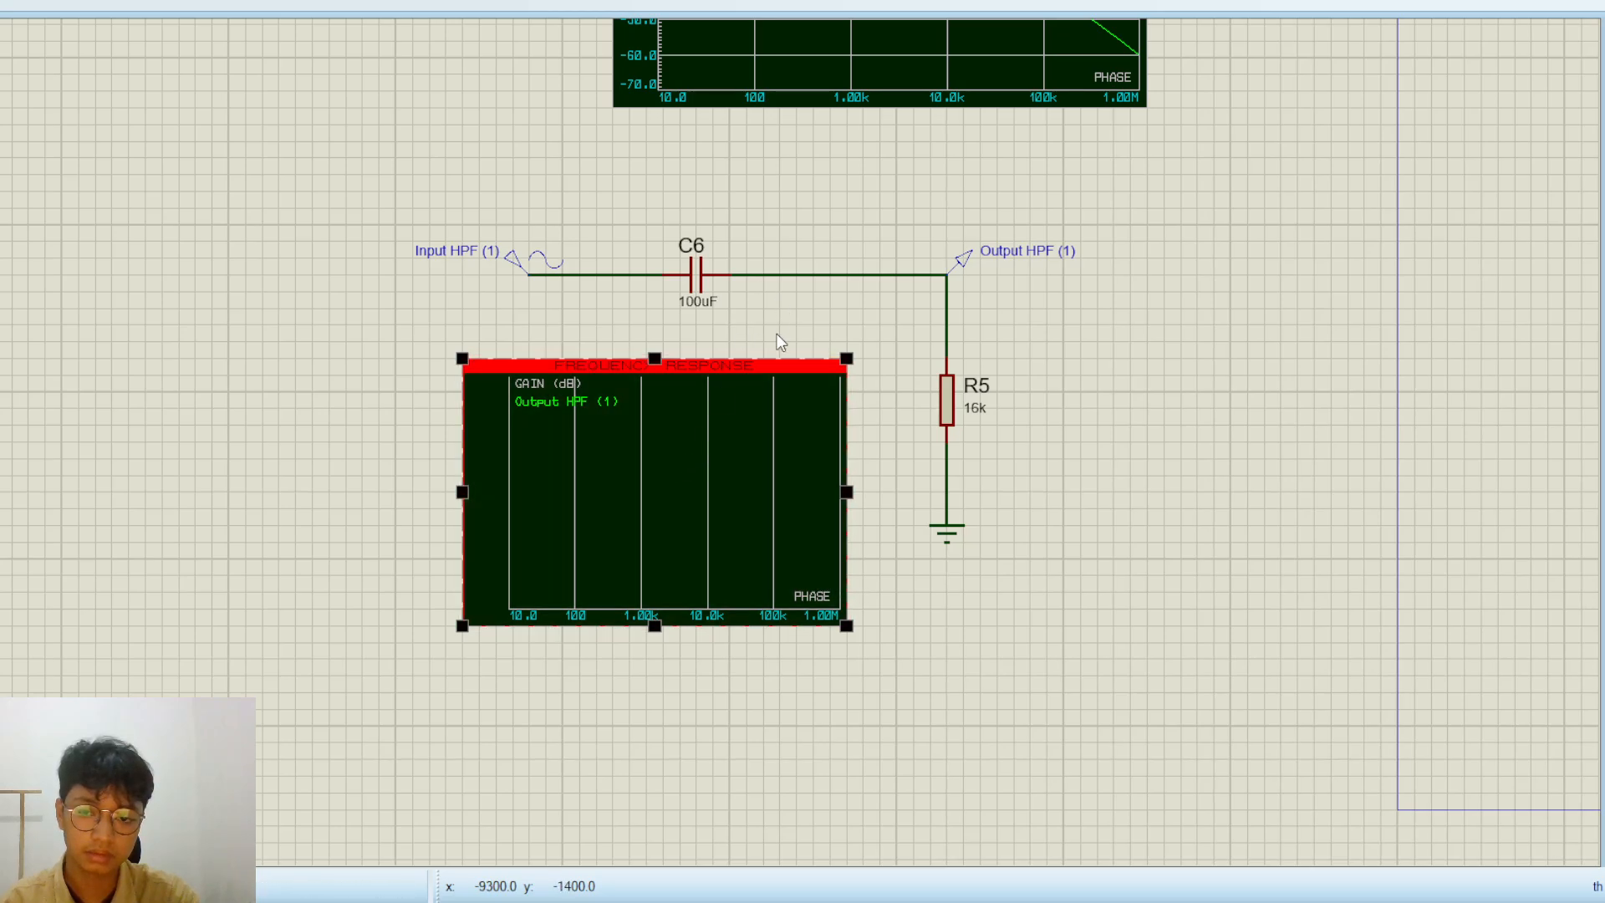
key(space)
scroll(326, 394, up, 3)
click(740, 446)
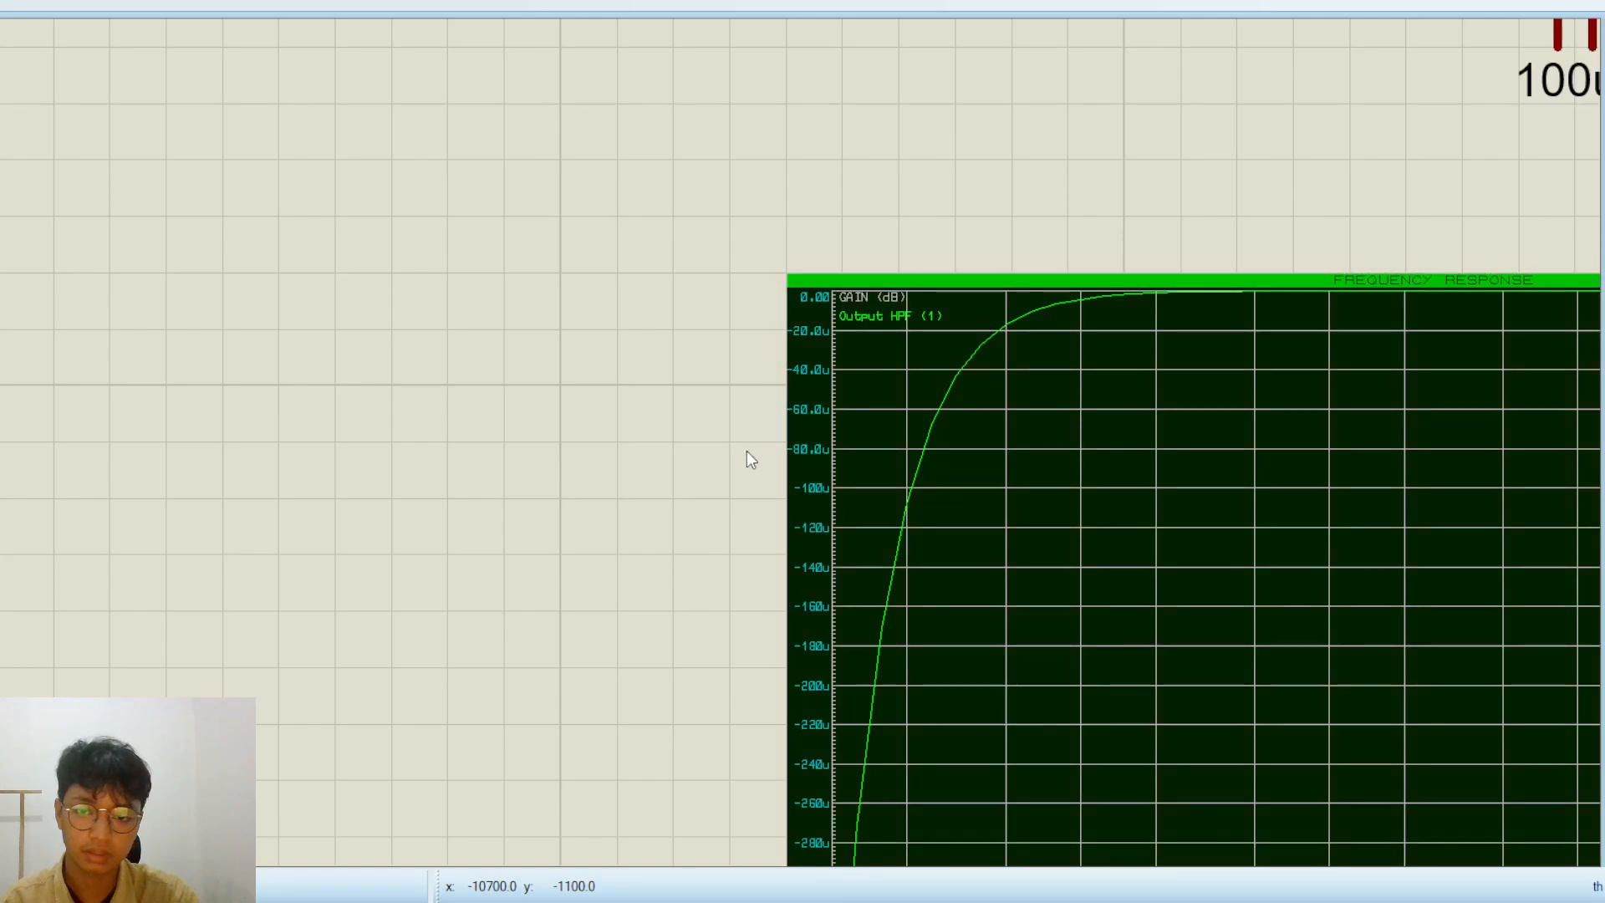
scroll(742, 450, down, 2)
drag(663, 570, 462, 483)
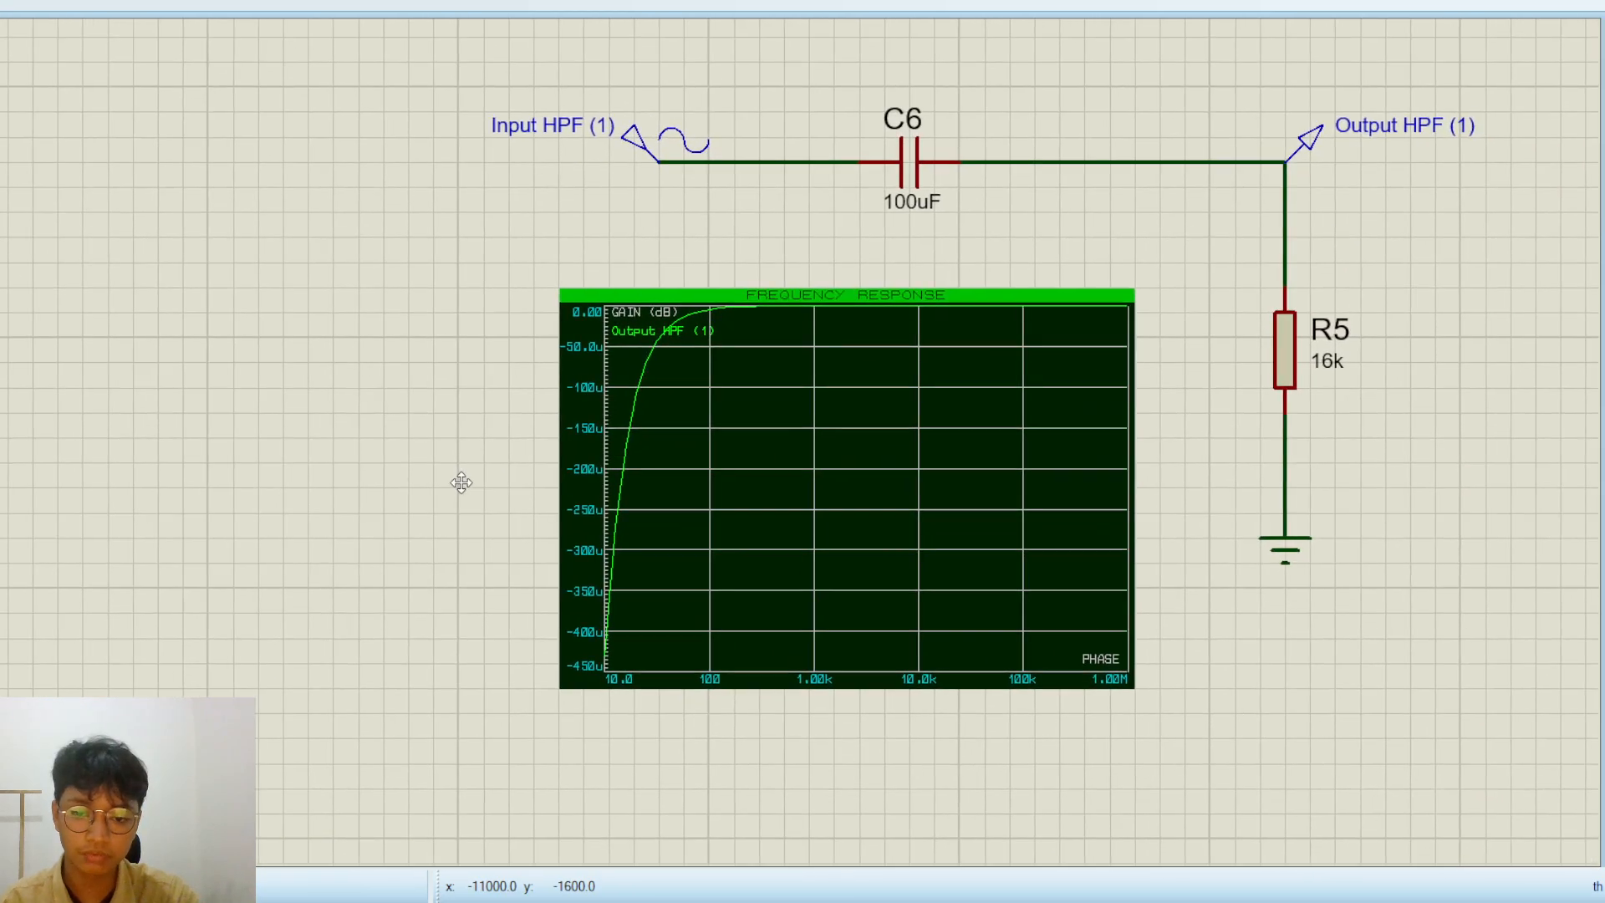
scroll(730, 441, up, 2)
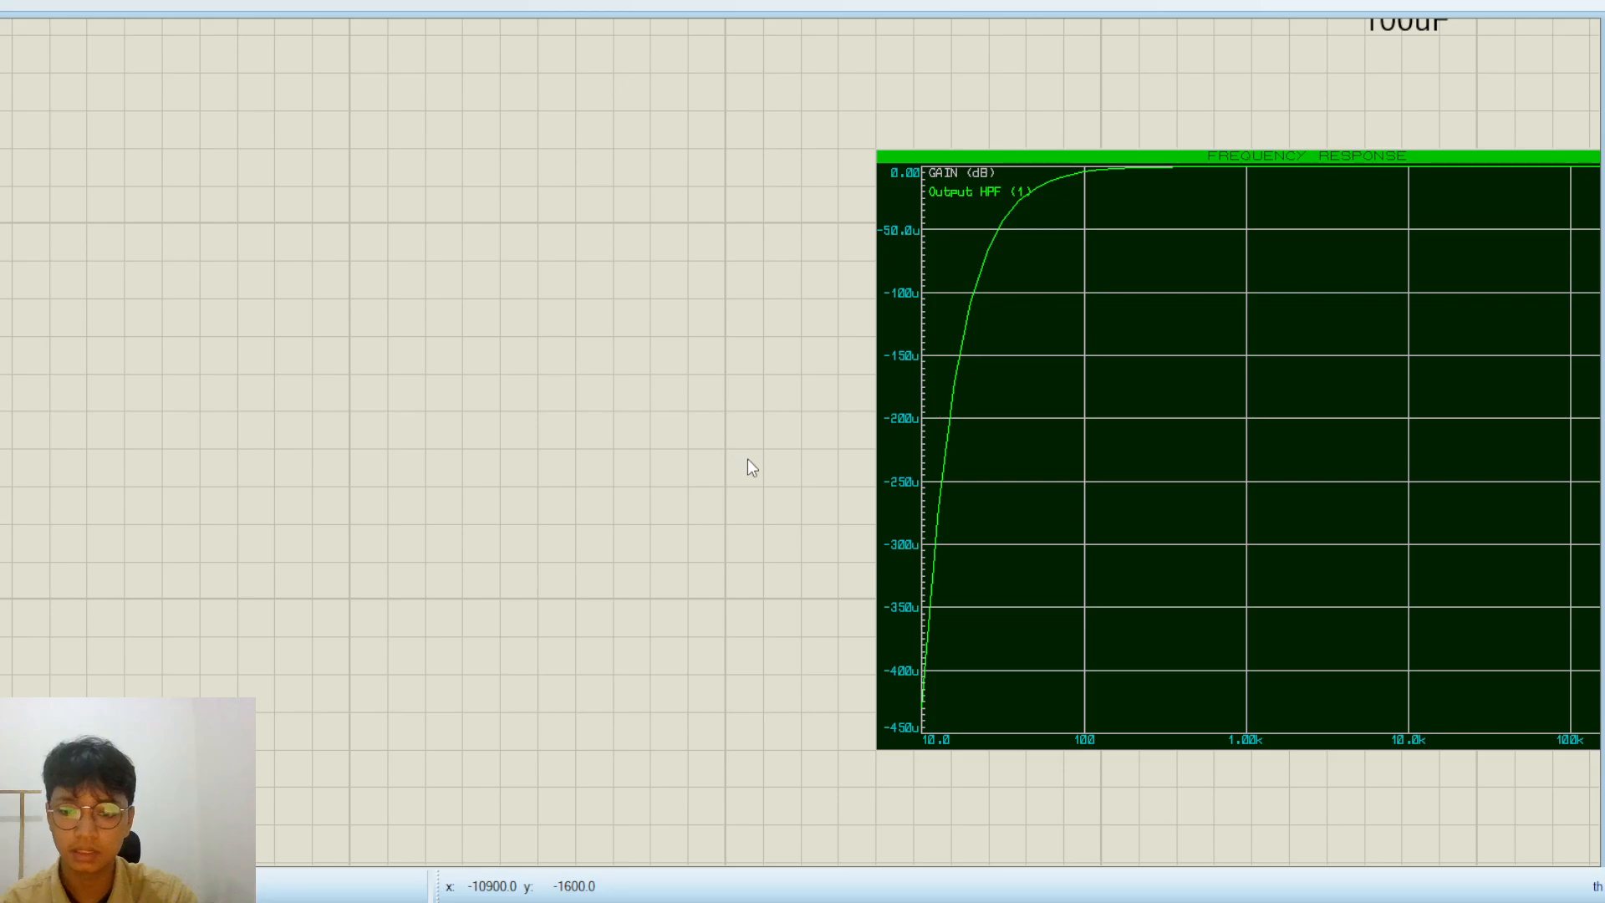
scroll(729, 443, up, 1)
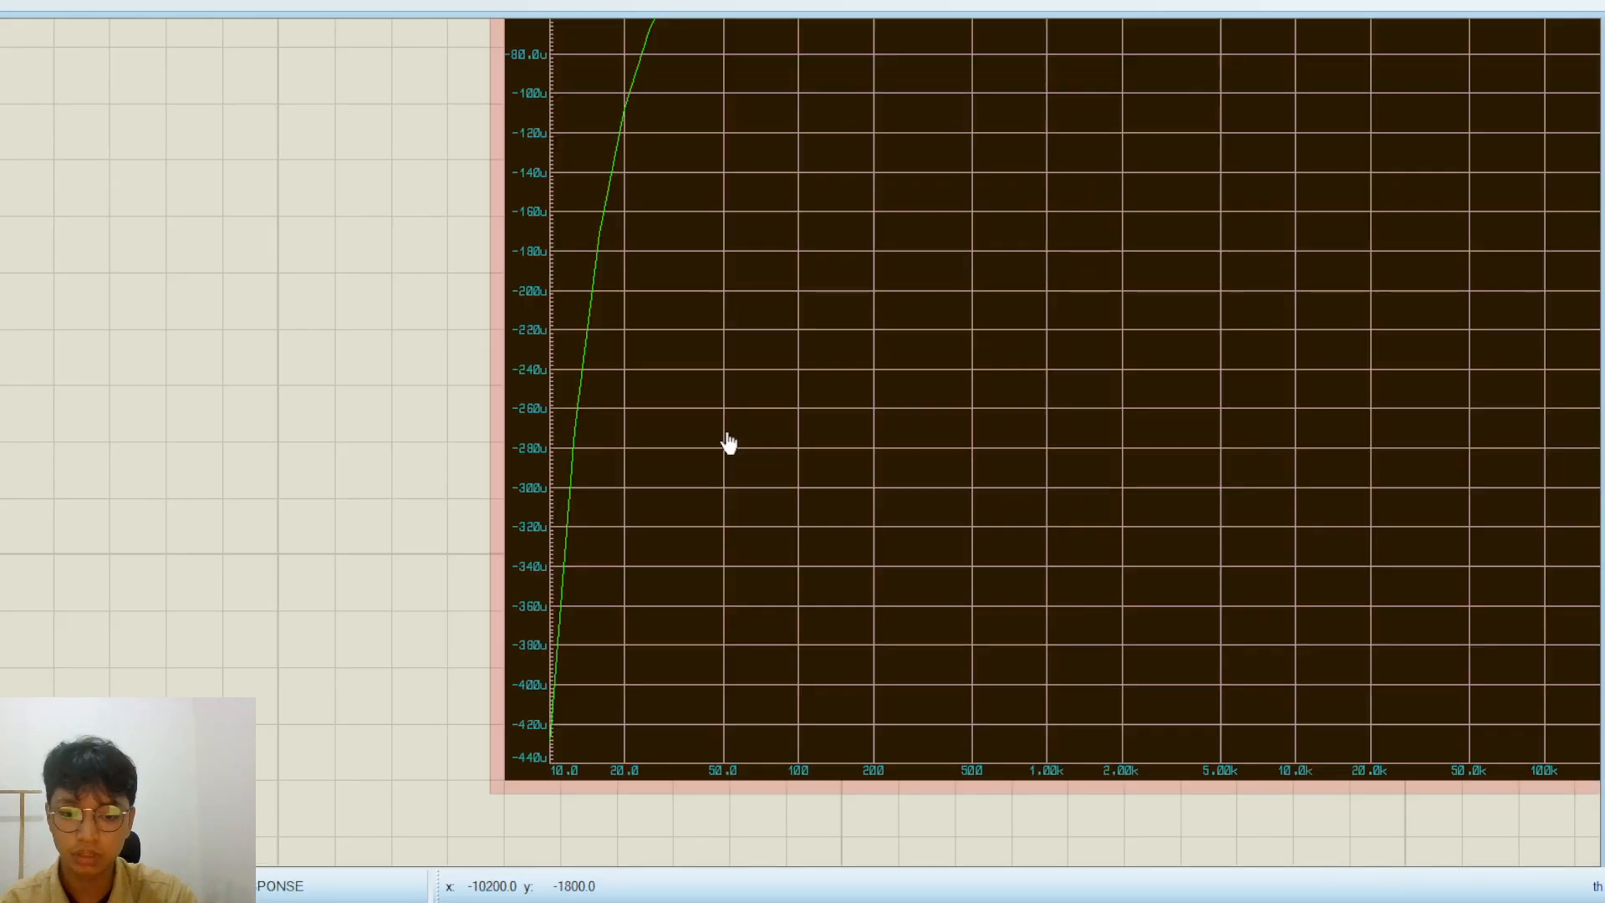
Move the rebuilt high-pass filter with its graph so its output lines up beneath the rebuilt low-pass filter's output
scroll(729, 443, down, 3)
scroll(729, 447, down, 1)
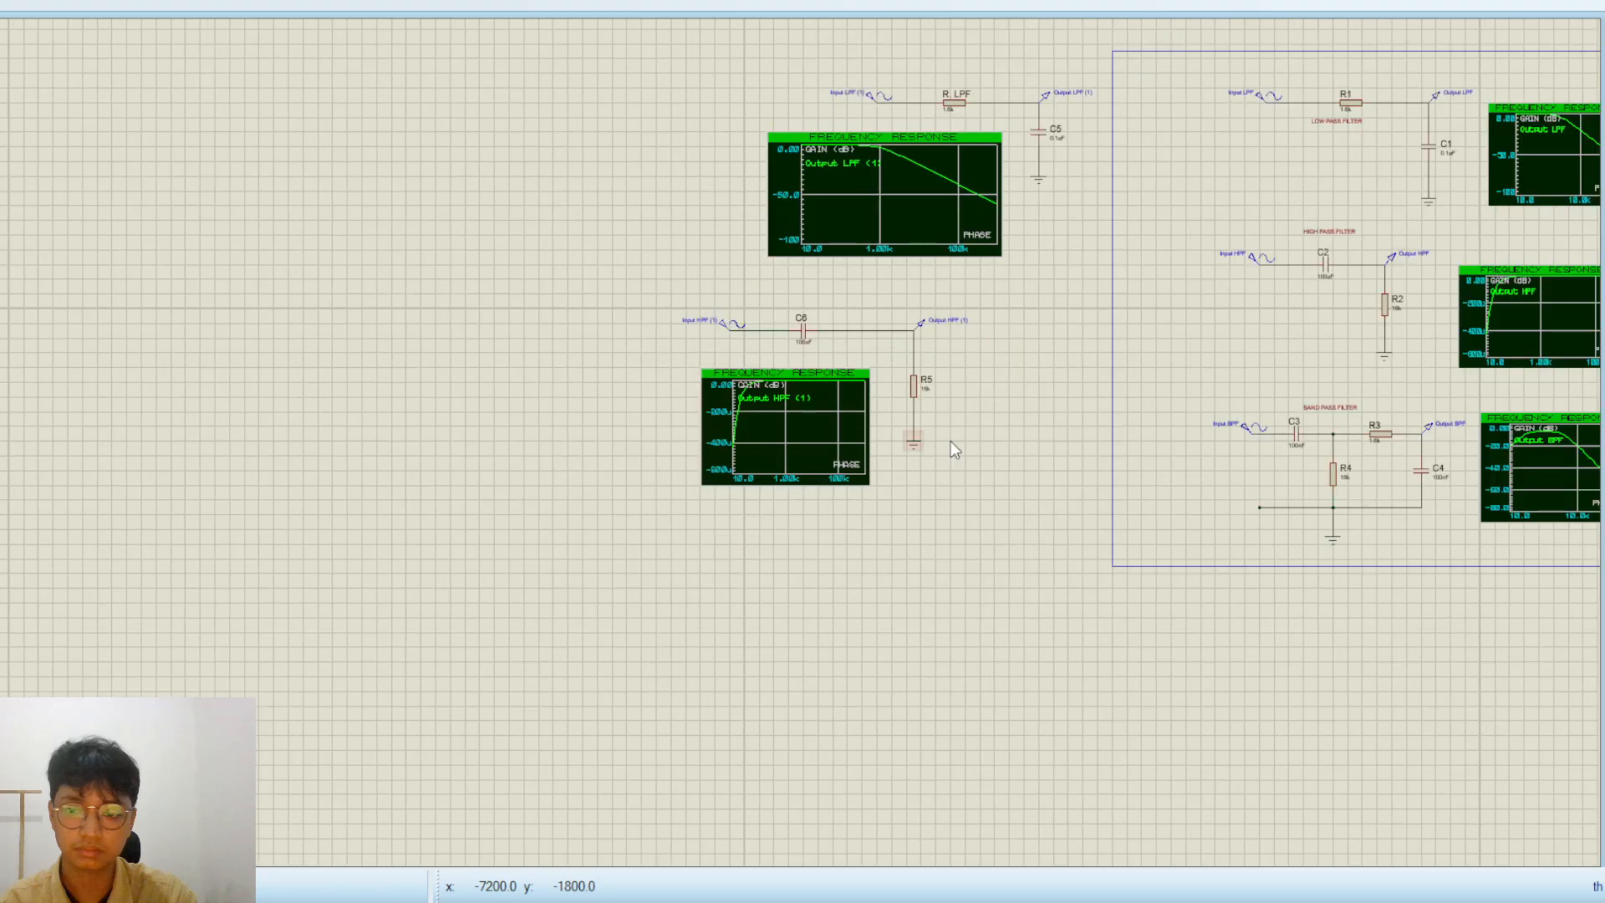
drag(950, 440, 426, 503)
drag(474, 564, 132, 352)
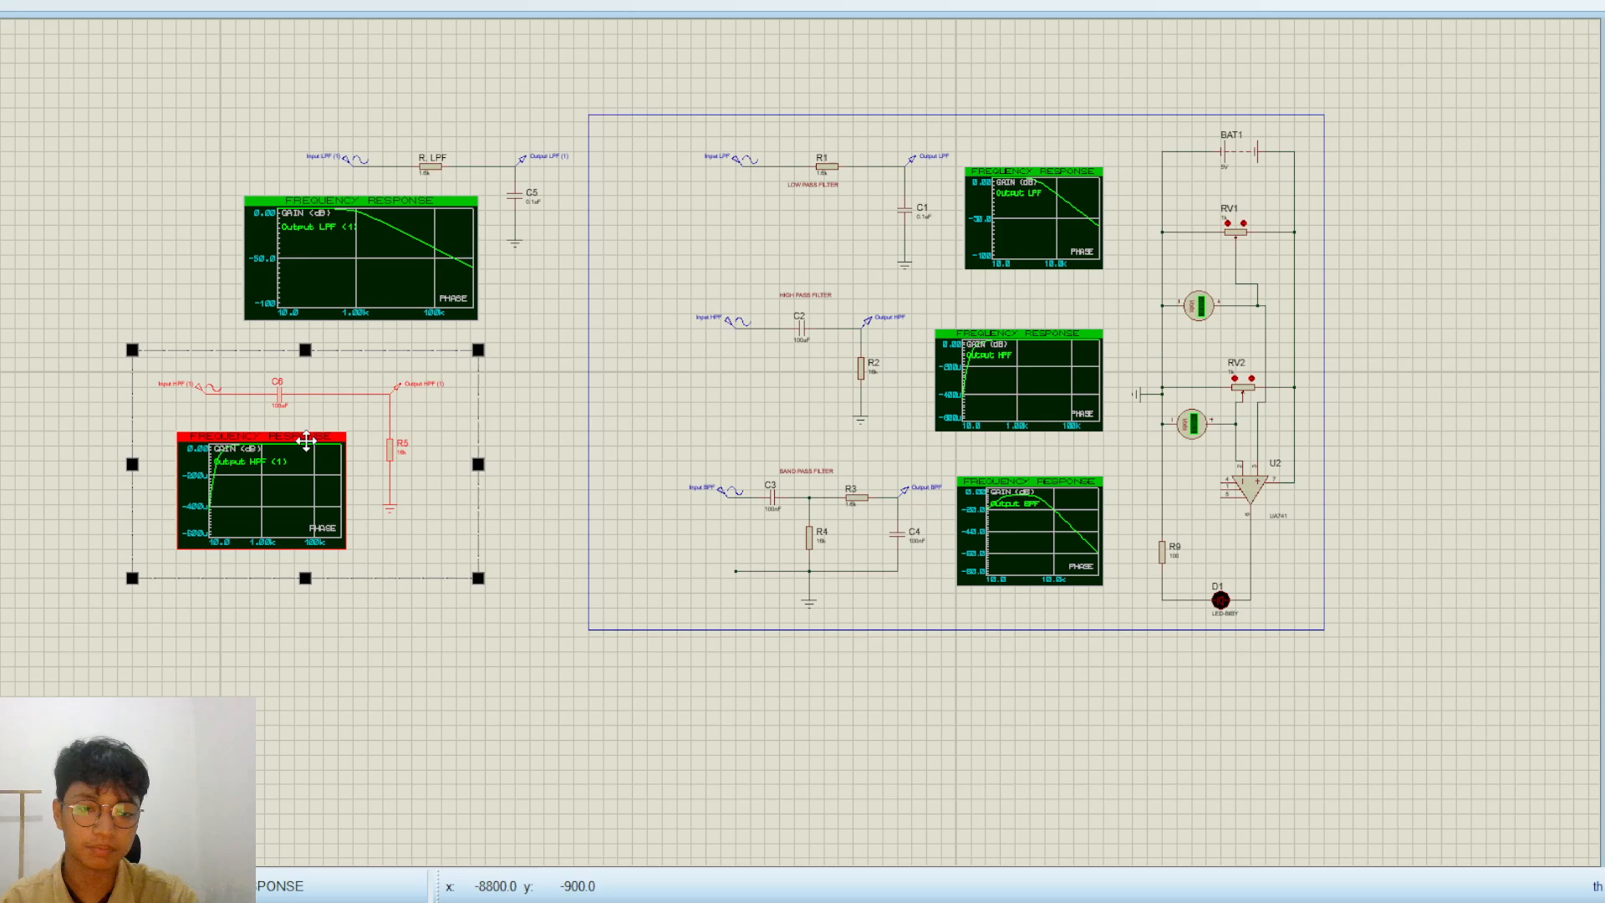
drag(304, 438, 429, 422)
click(143, 225)
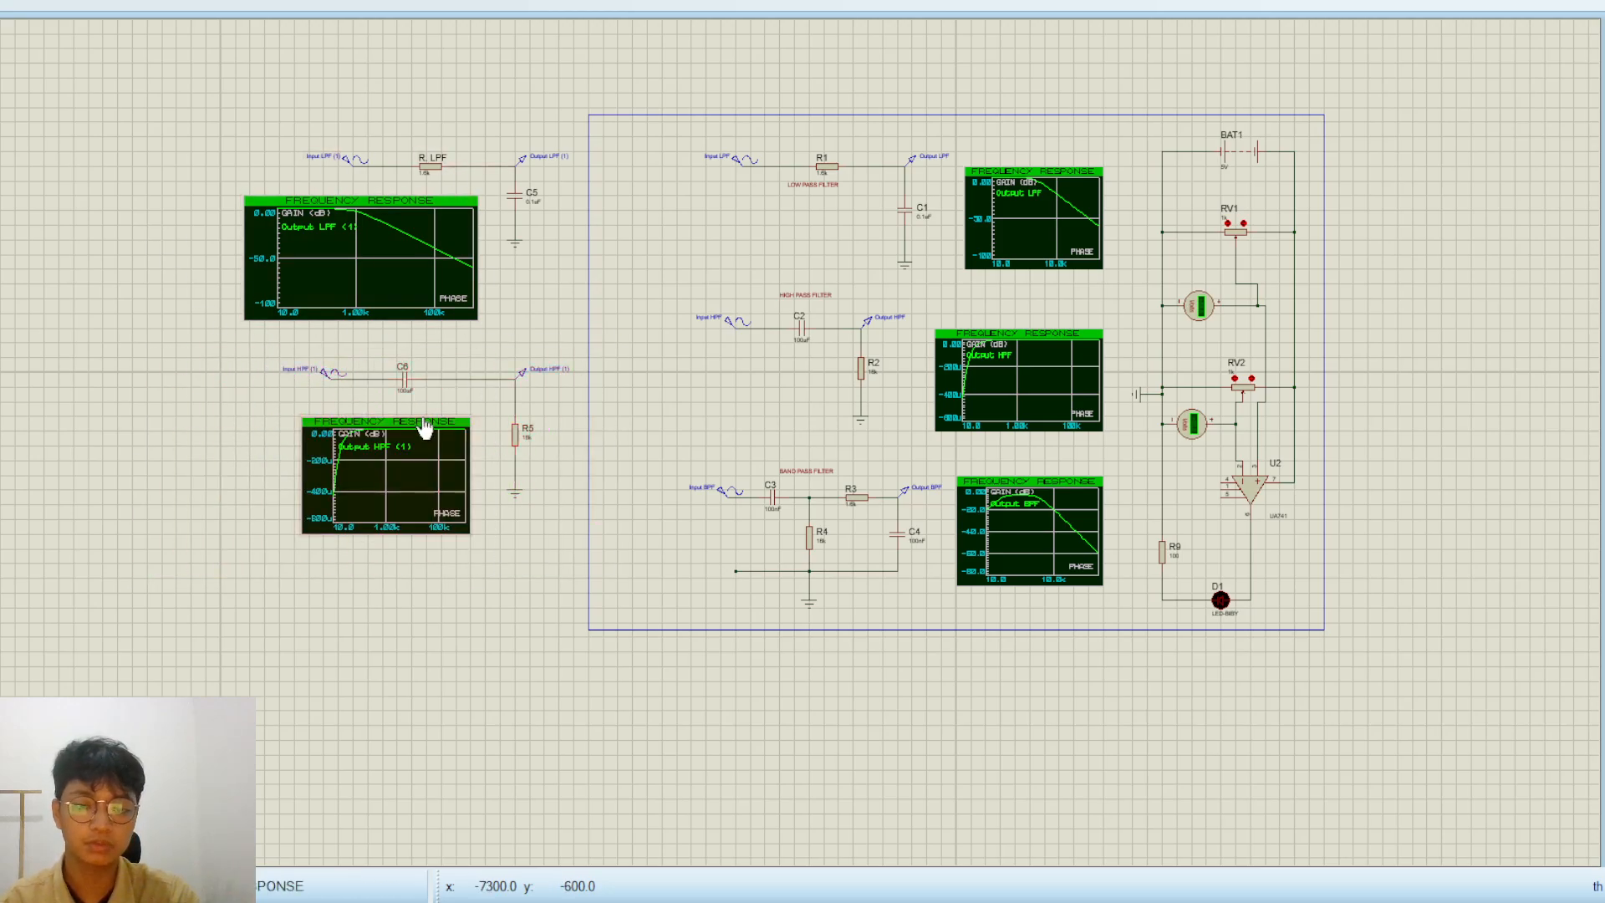
Move the rebuilt low-pass and high-pass filters together with their graphs upward to free space below them
drag(559, 600, 235, 92)
drag(389, 356, 389, 121)
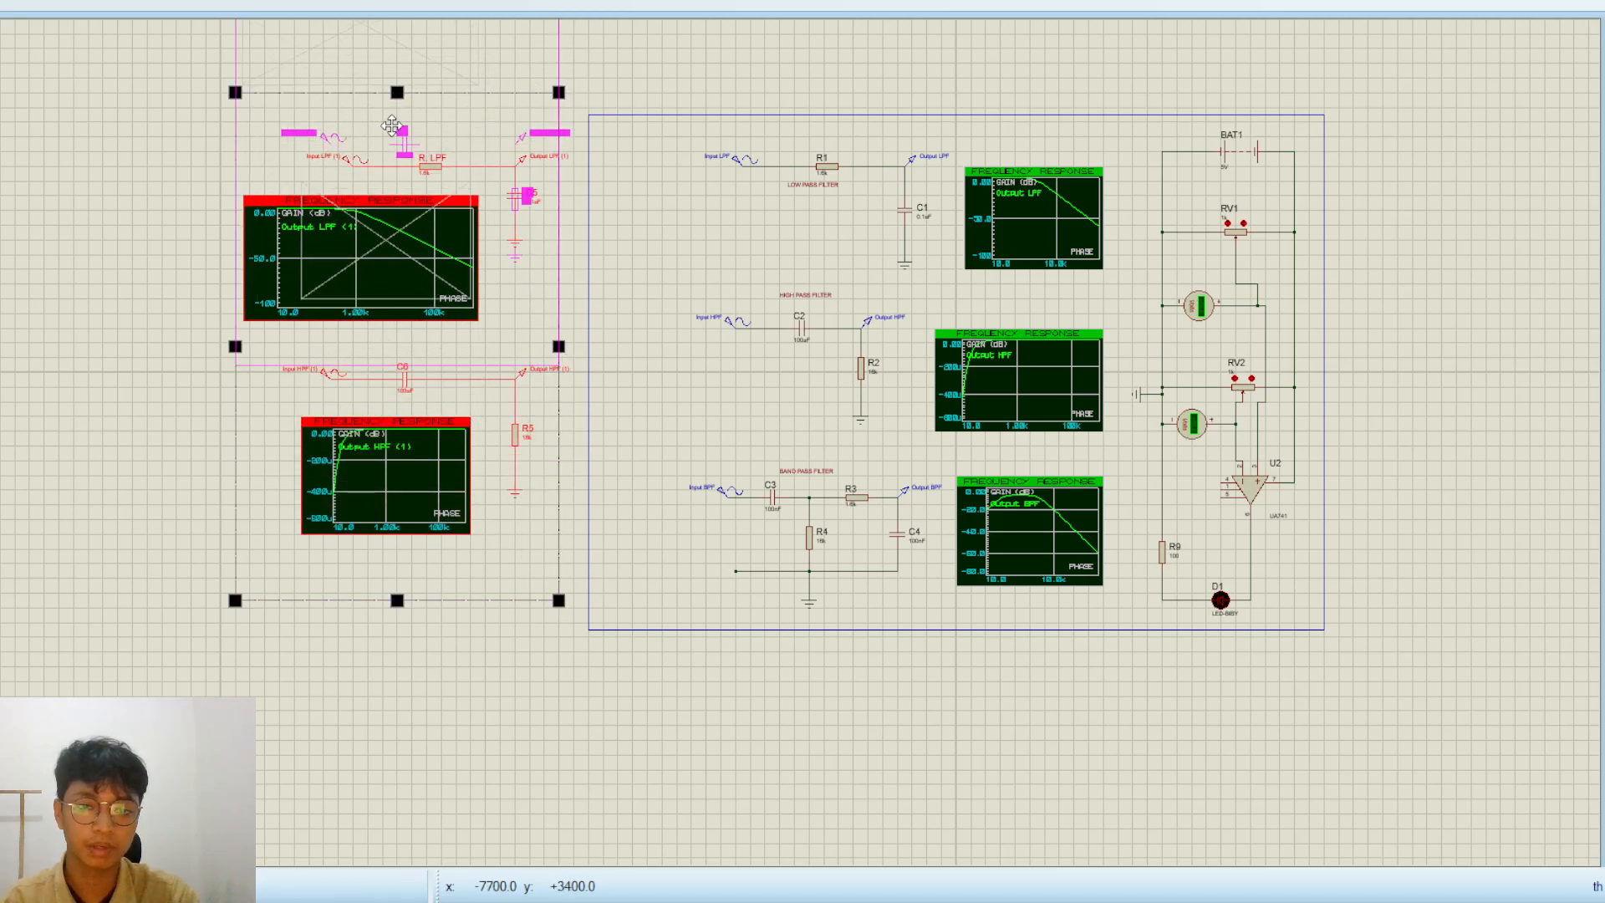
click(127, 328)
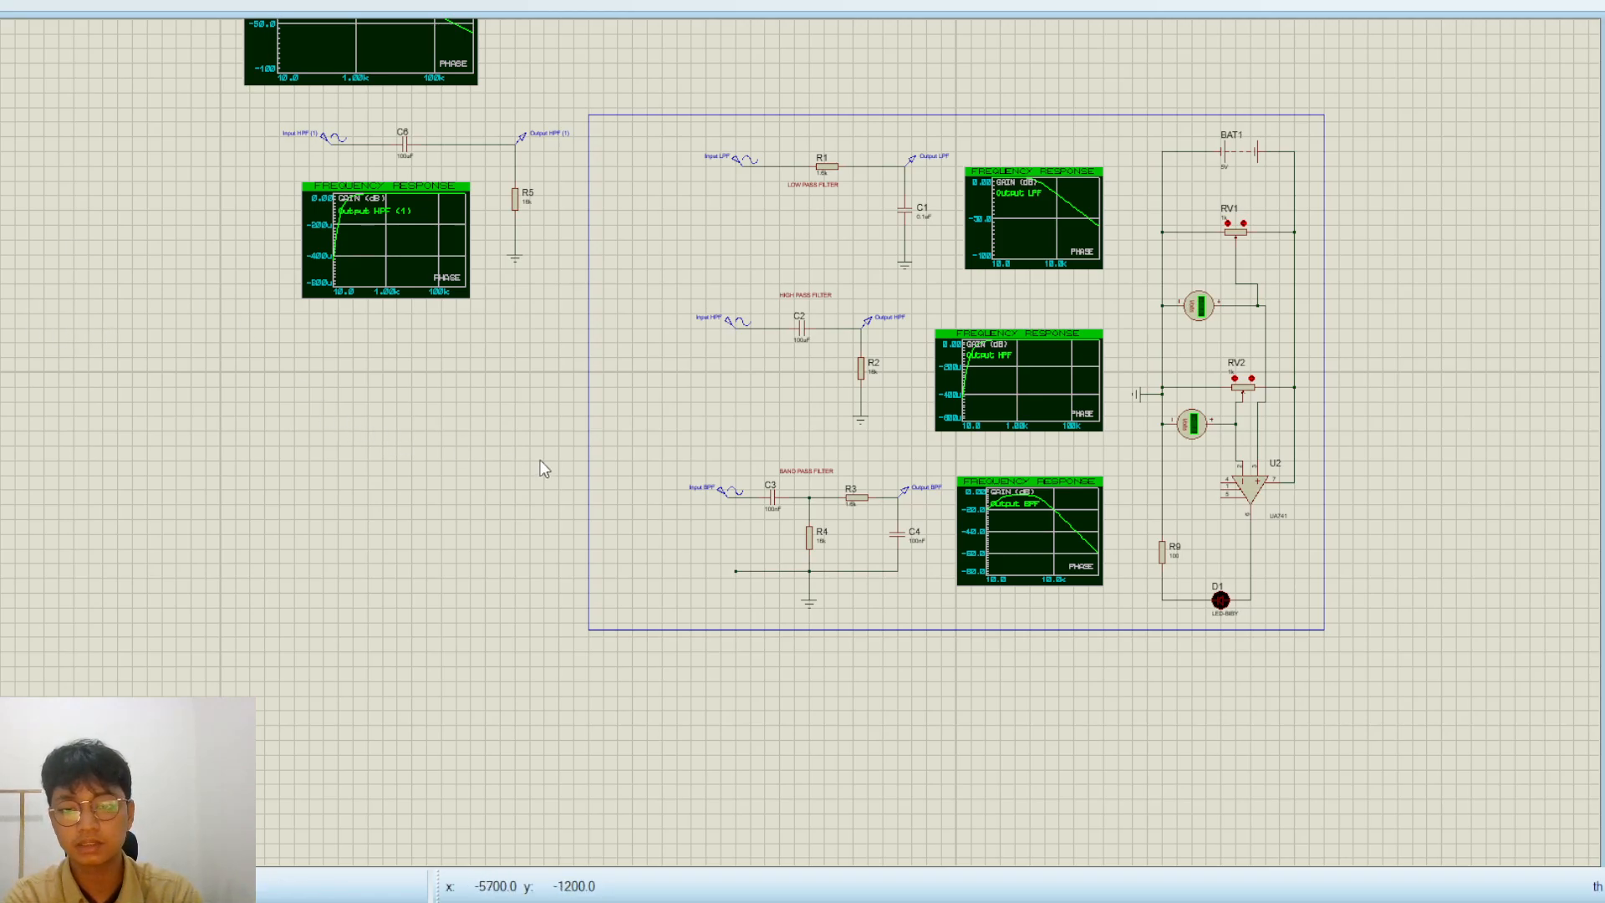
Following the finished band-pass filter, place a capacitor and a resistor in one row in the free area below the rebuilt high-pass filter
scroll(734, 451, up, 2)
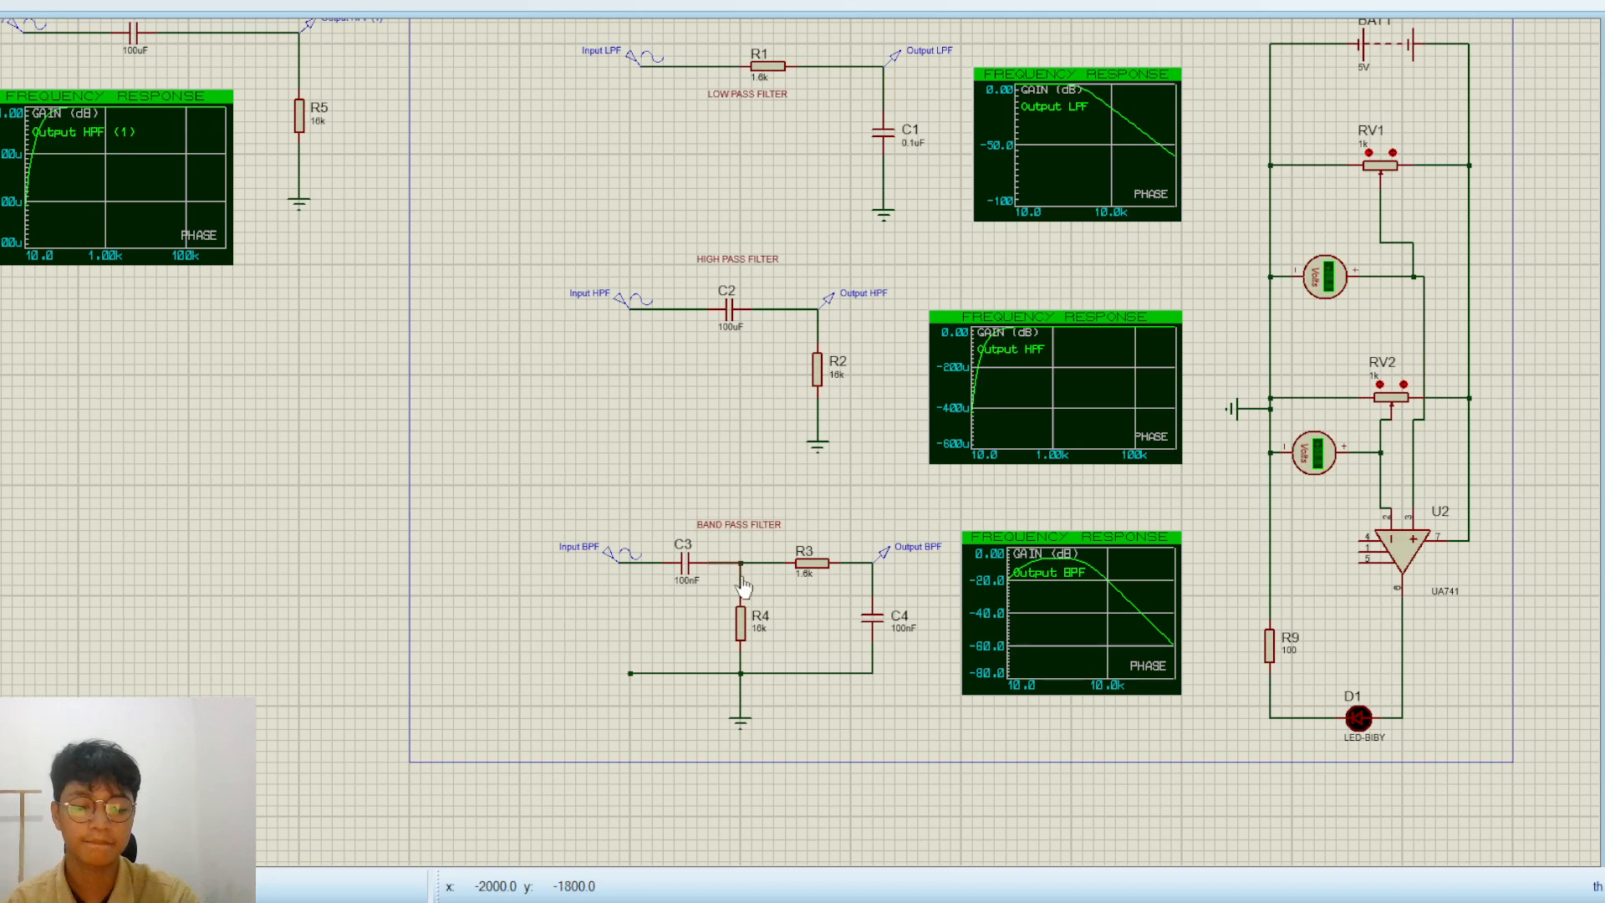
scroll(745, 589, up, 2)
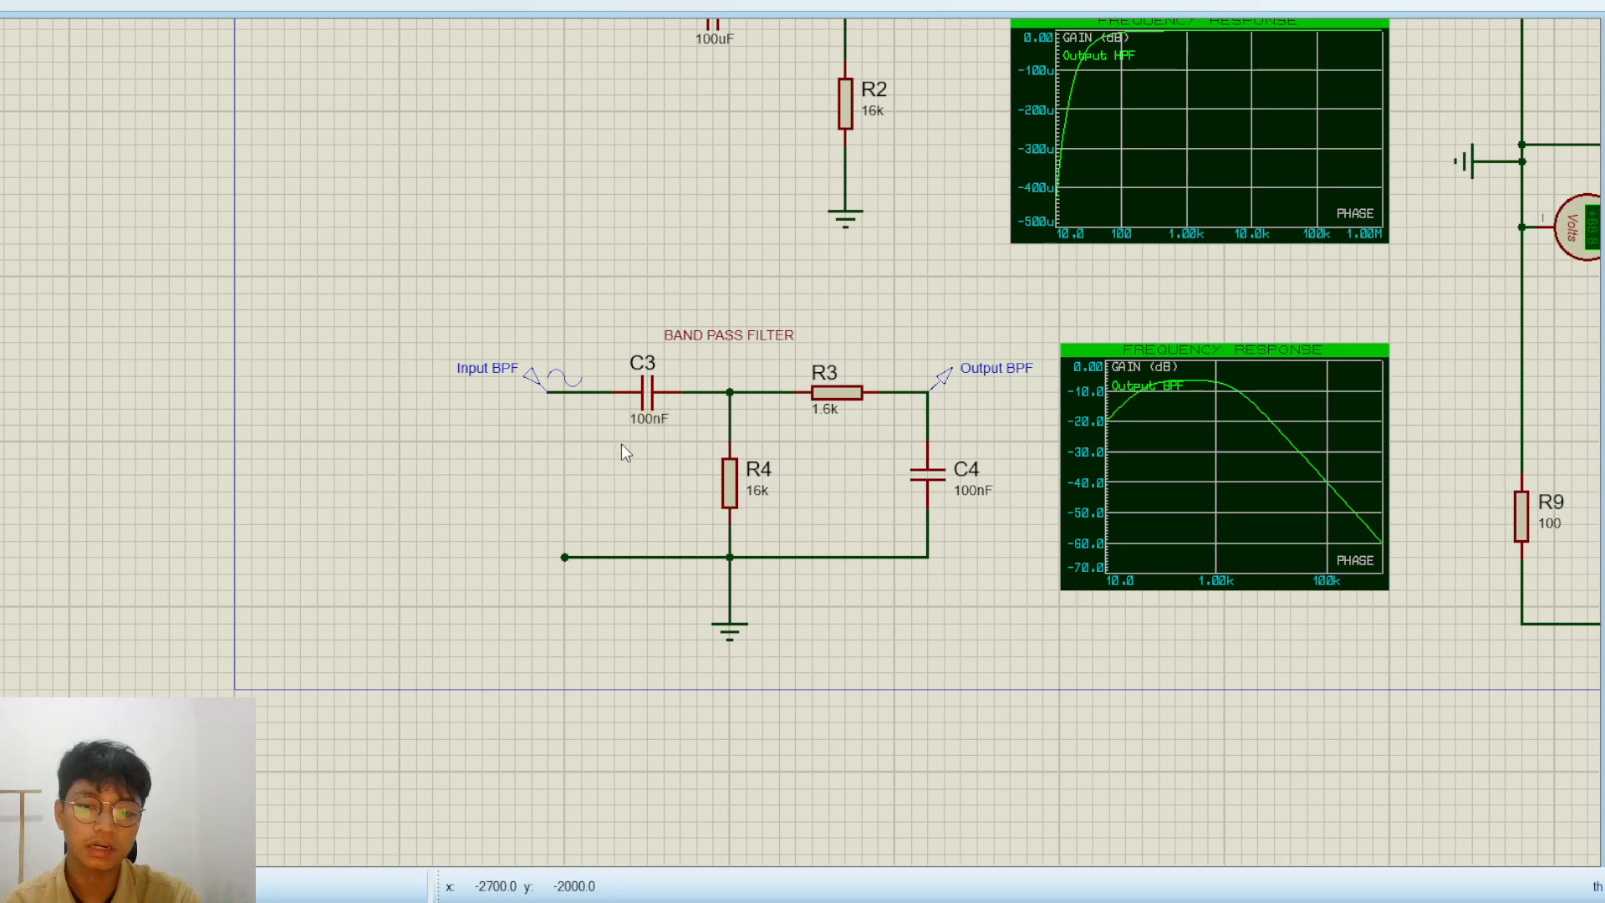
scroll(621, 444, down, 1)
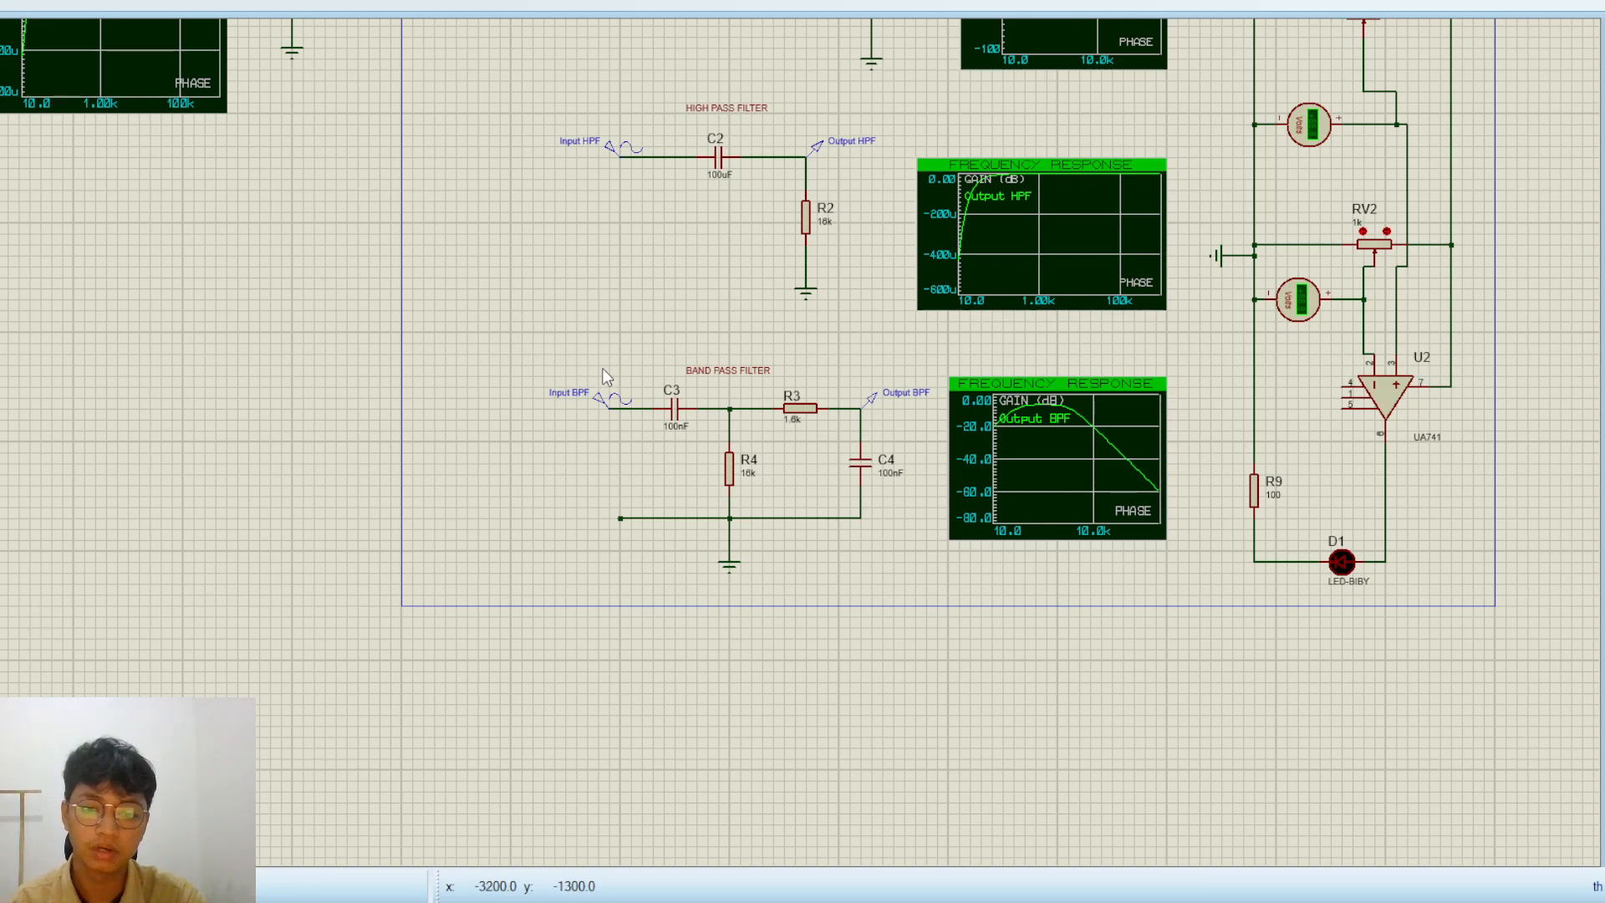
scroll(598, 416, down, 1)
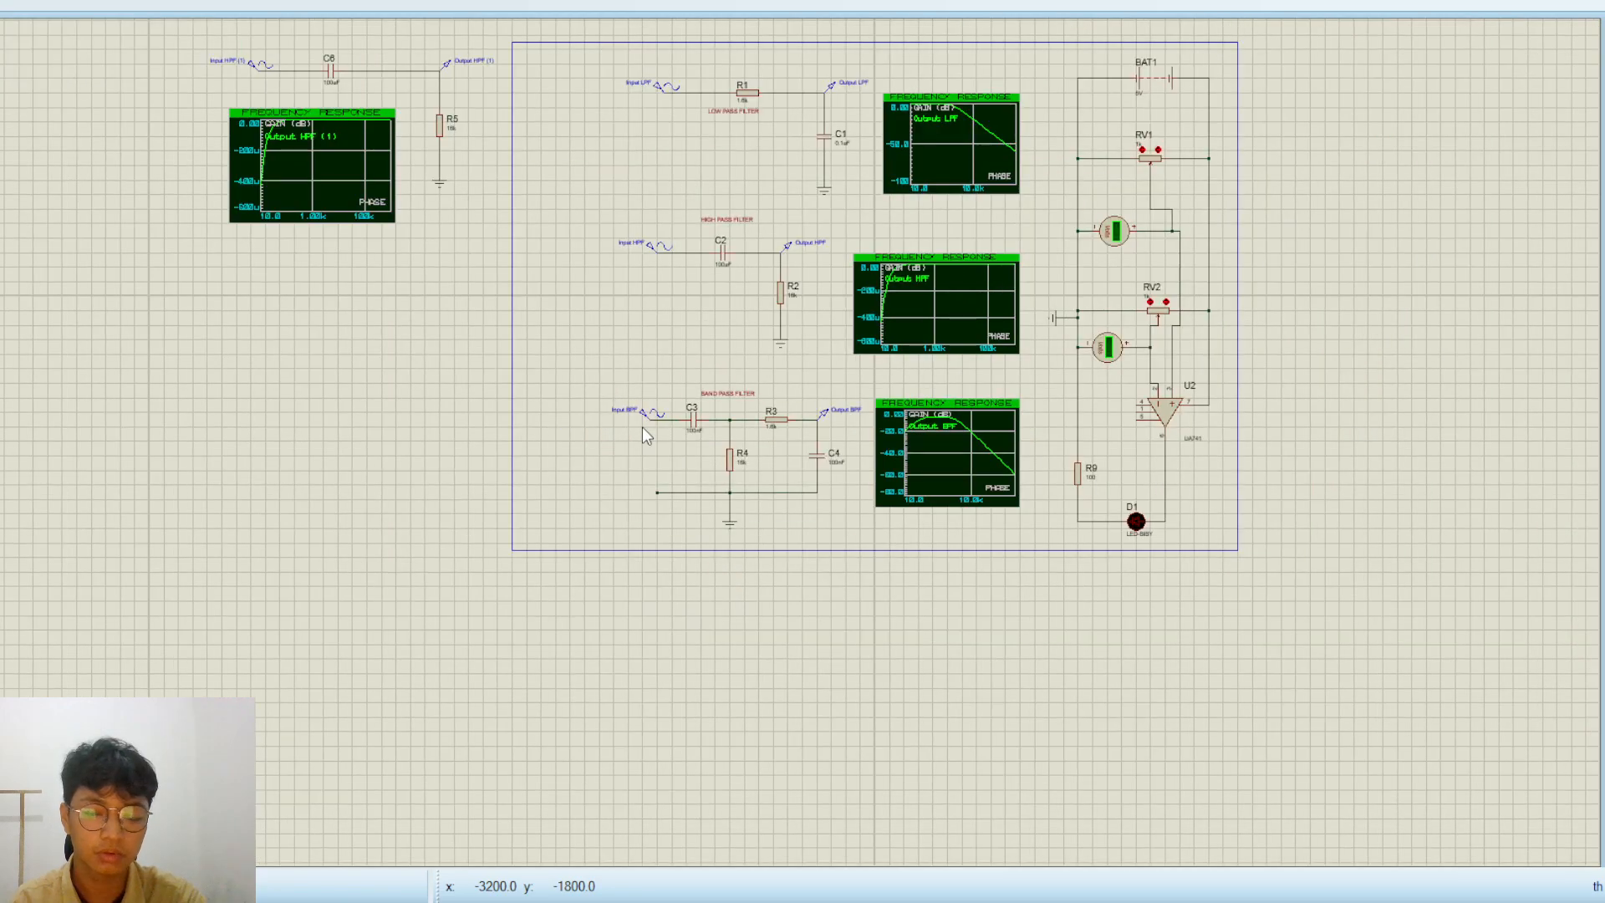
scroll(325, 456, up, 1)
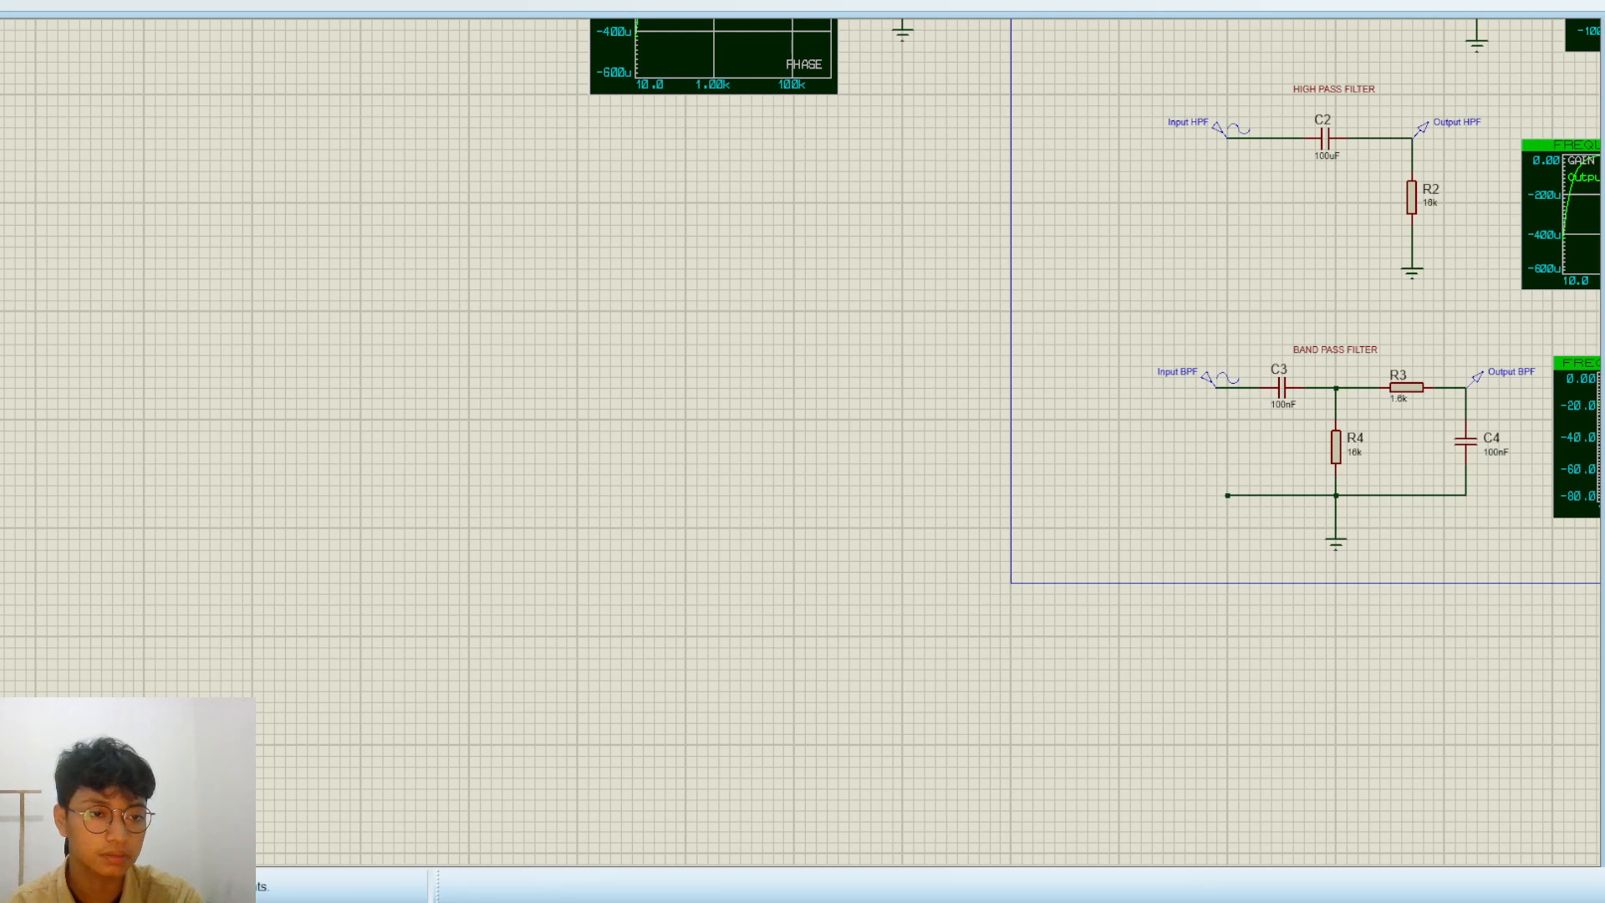
click(468, 373)
click(426, 420)
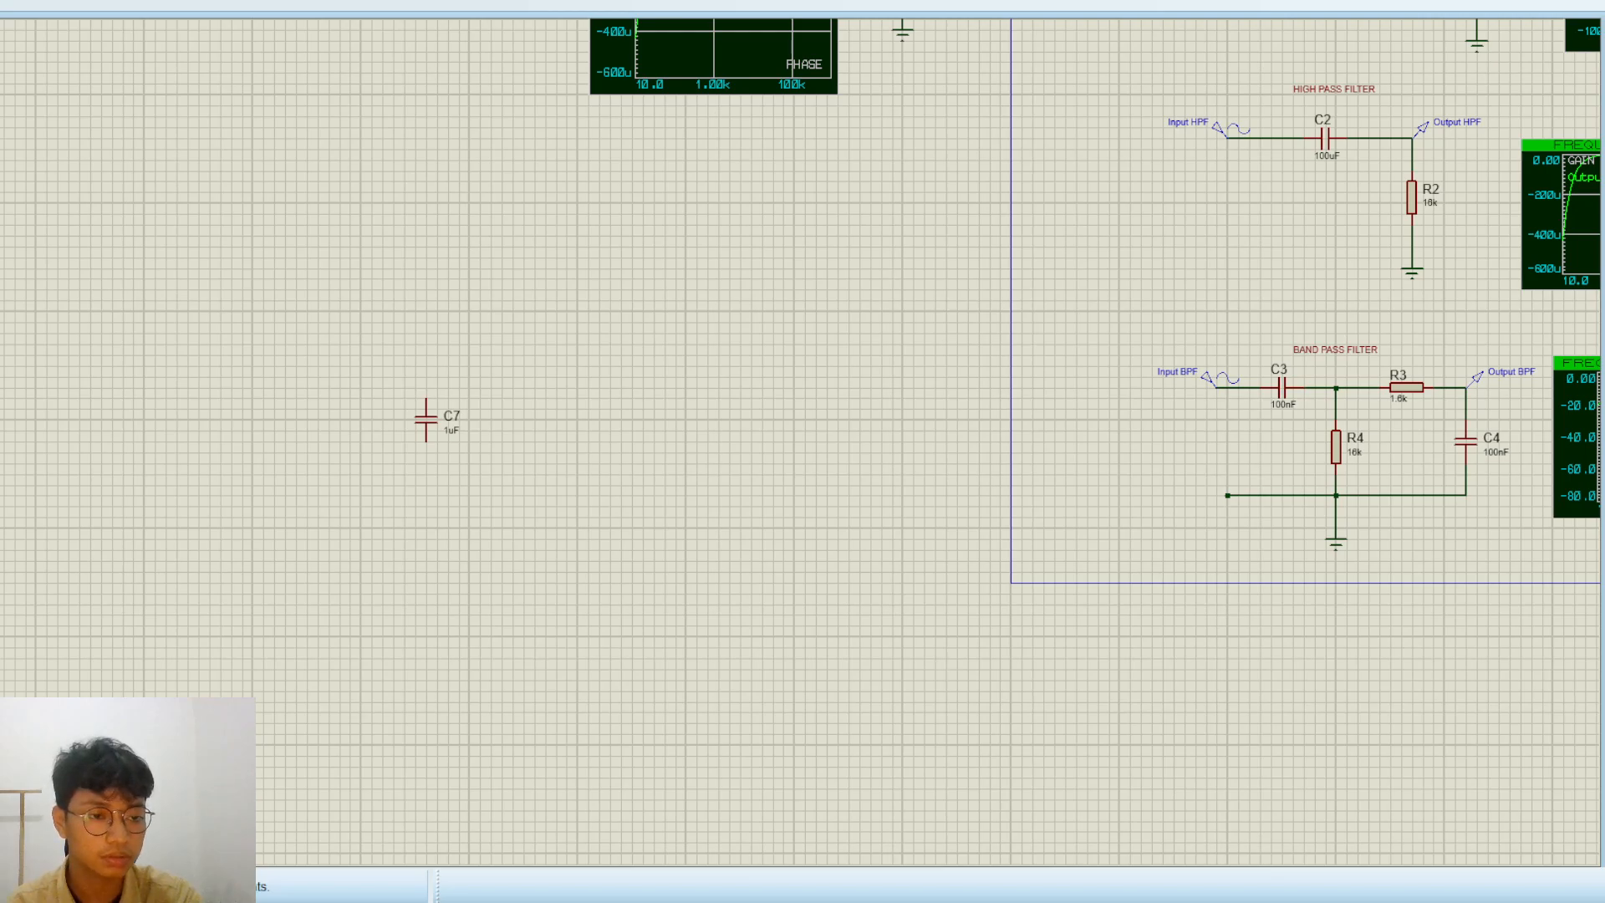
click(443, 373)
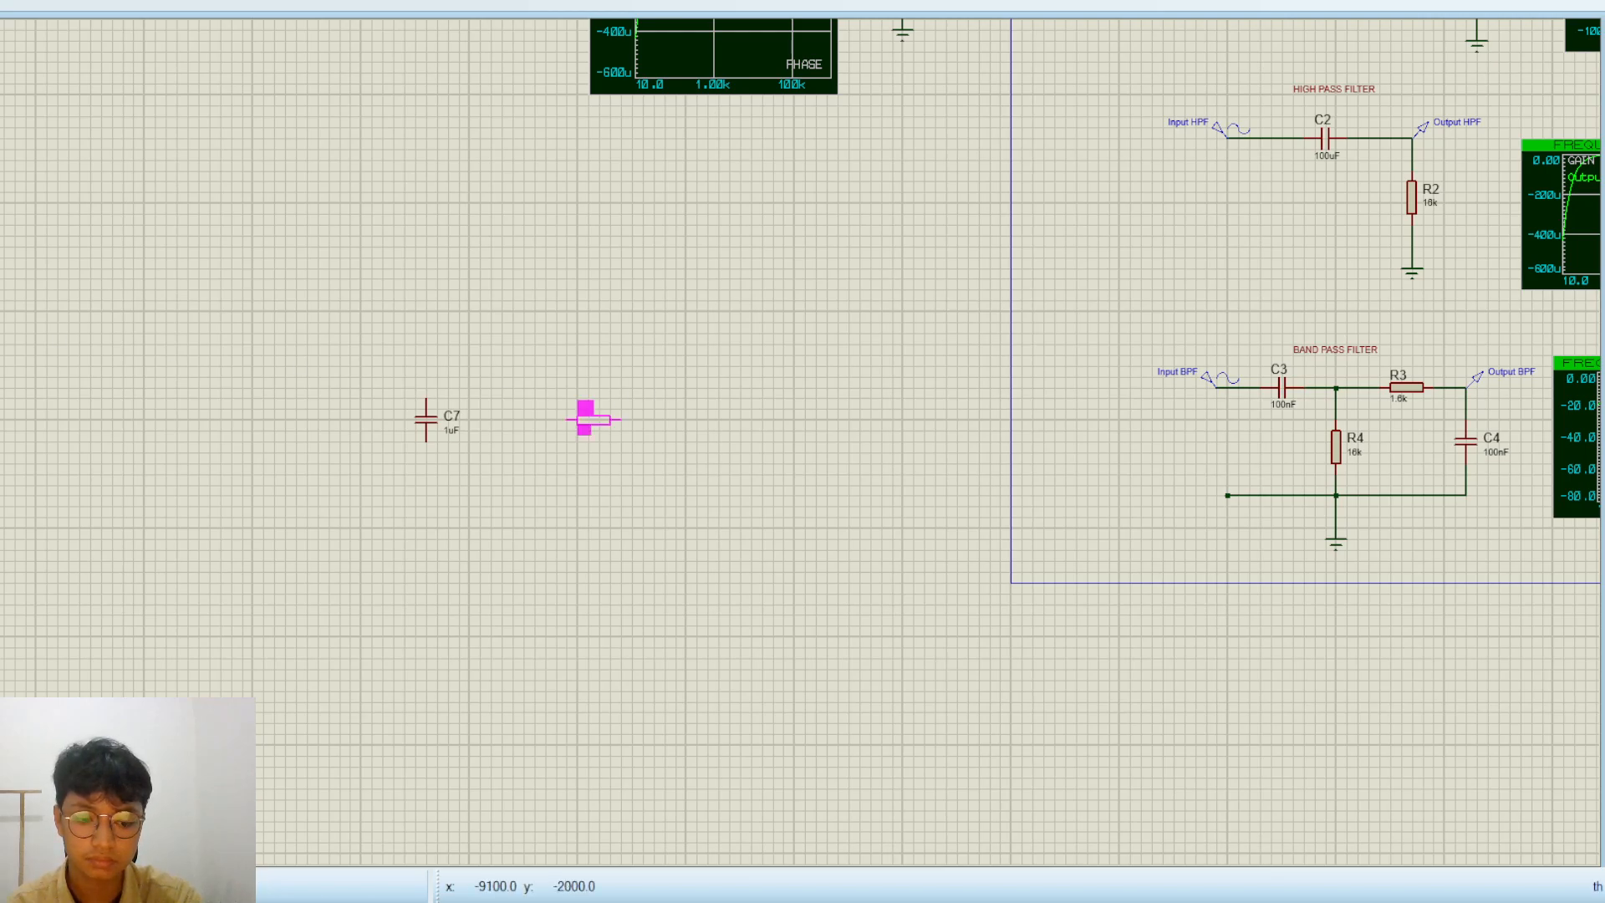
click(569, 418)
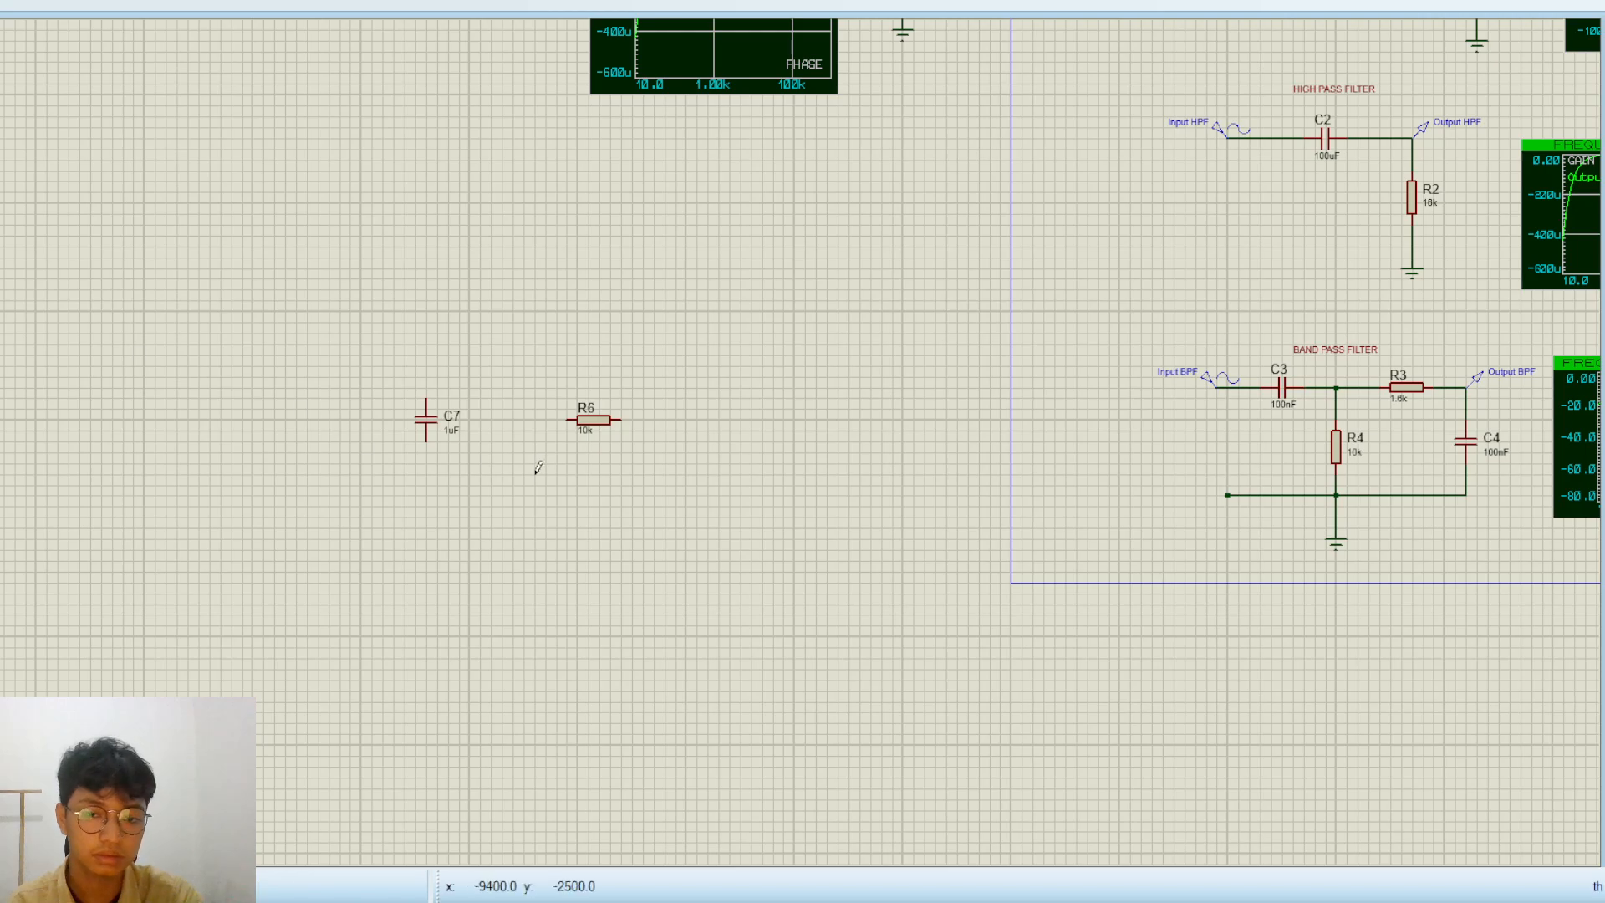
Place a second resistor between and below C7 and R6, and a second capacitor just beyond R6
click(506, 477)
click(482, 481)
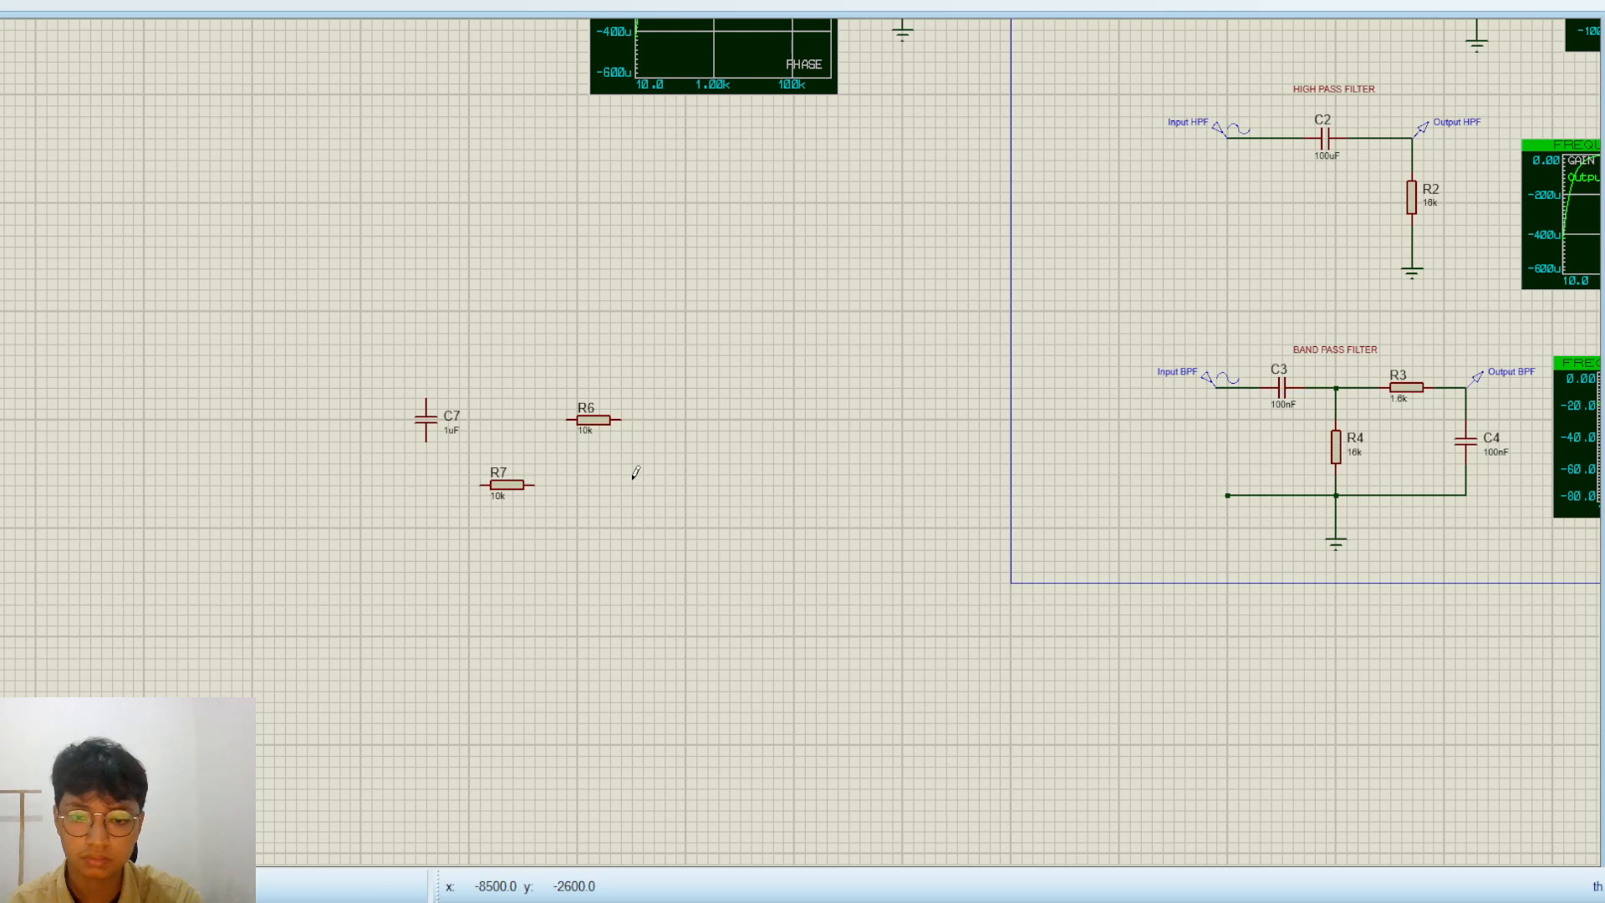
click(669, 449)
click(679, 452)
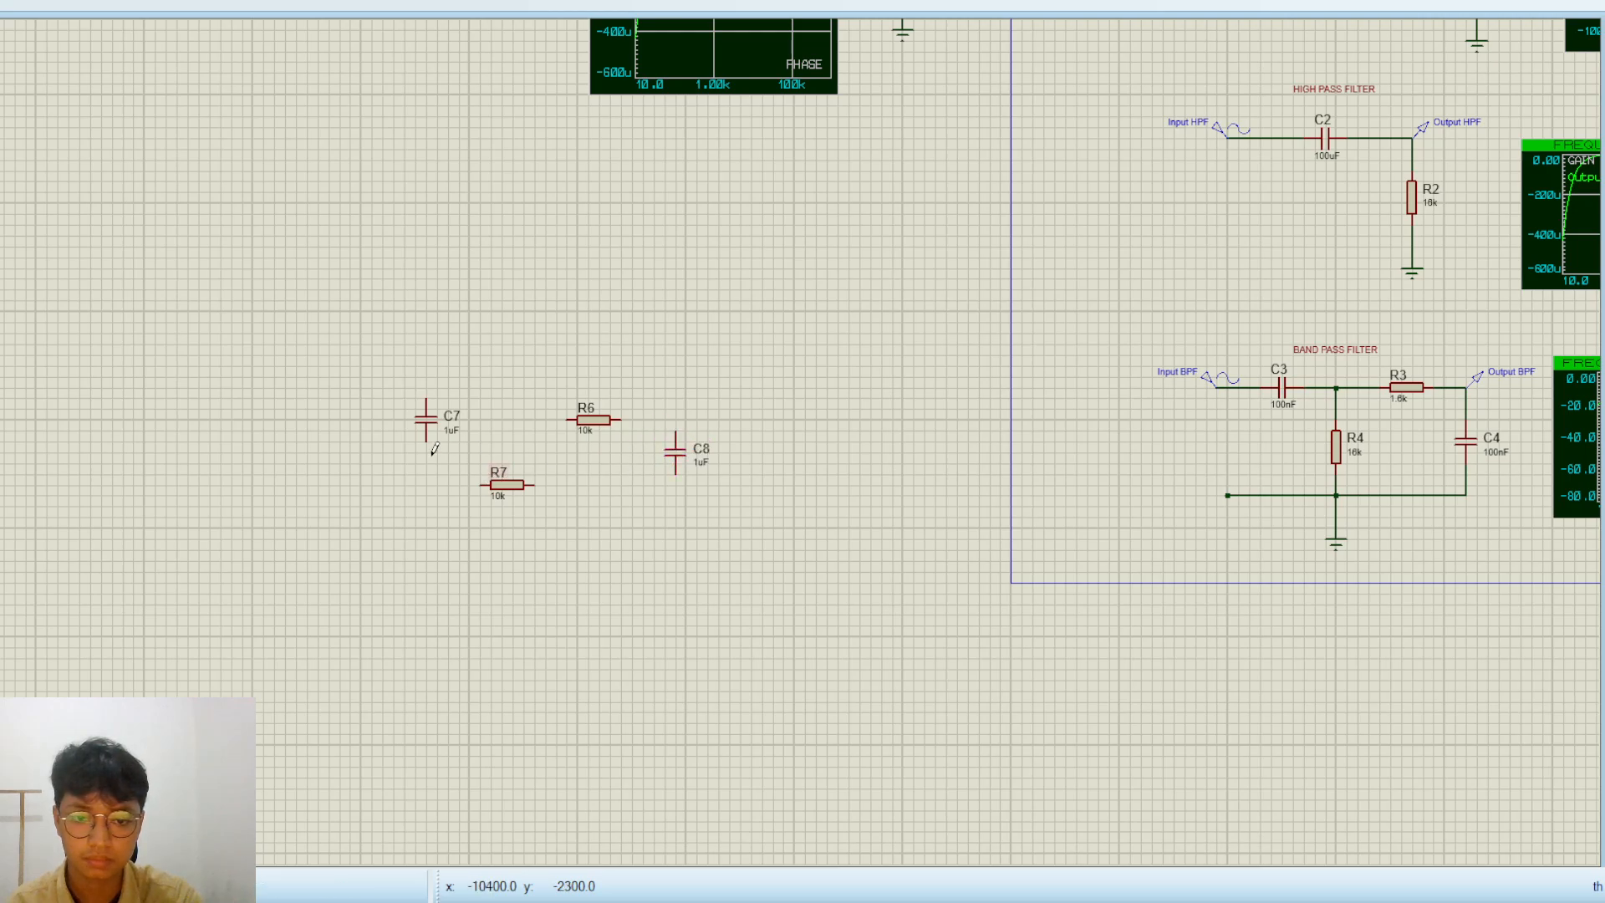
Rotate capacitor C7 to lie horizontally and resistor R7 to stand vertically, as in the finished band-pass filter
click(428, 425)
click(430, 423)
key(KP_Subtract)
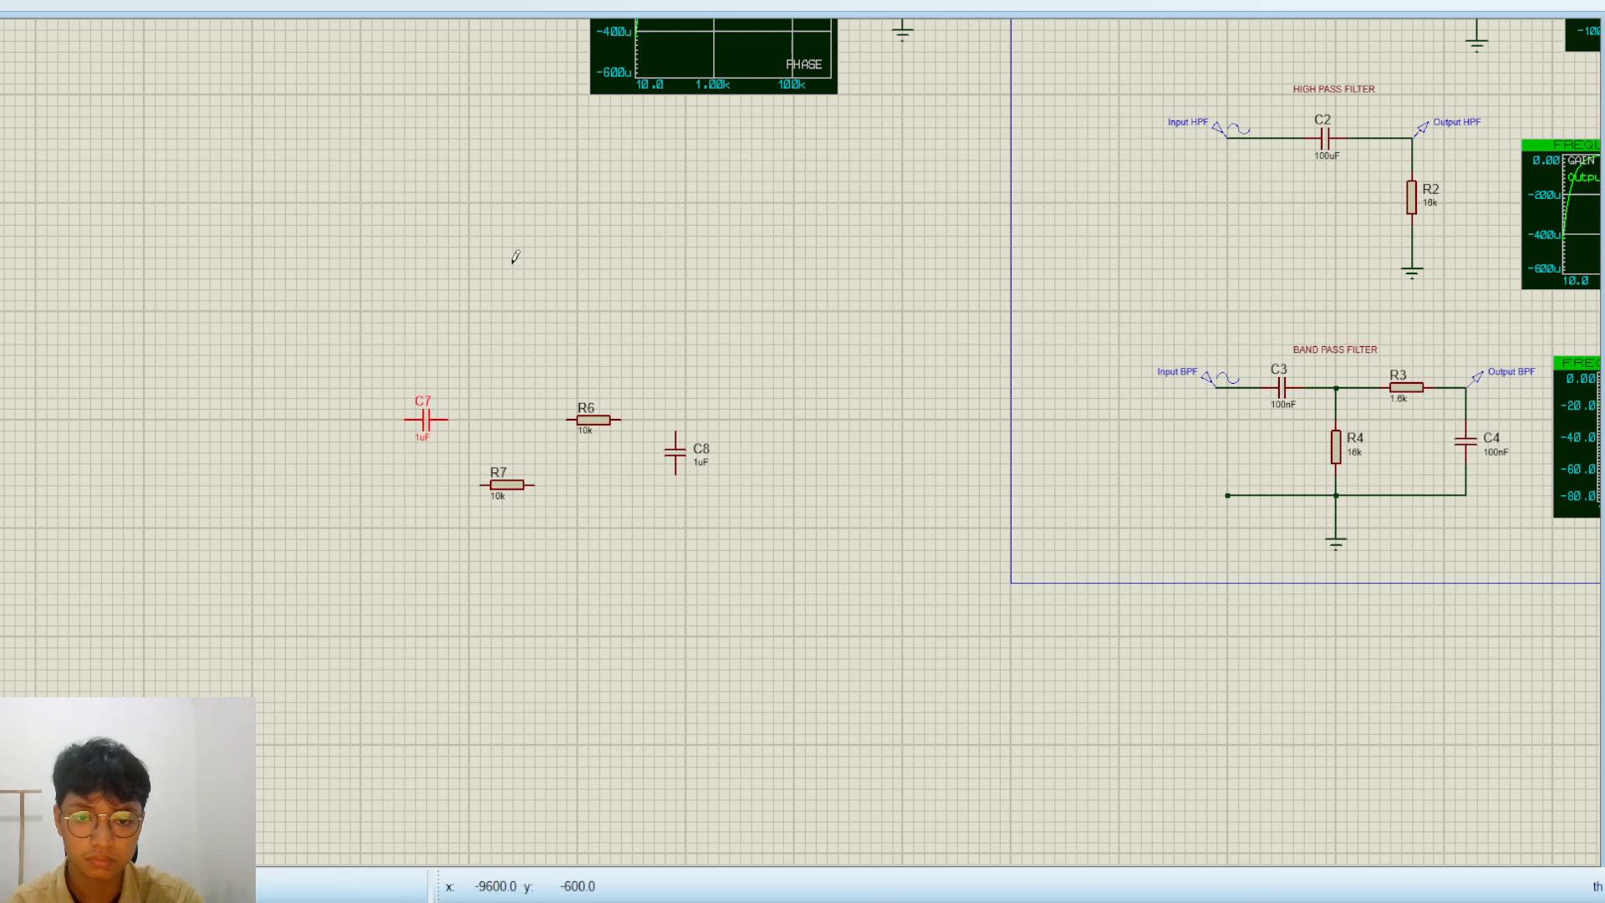
click(491, 419)
scroll(504, 448, up, 1)
scroll(733, 435, down, 1)
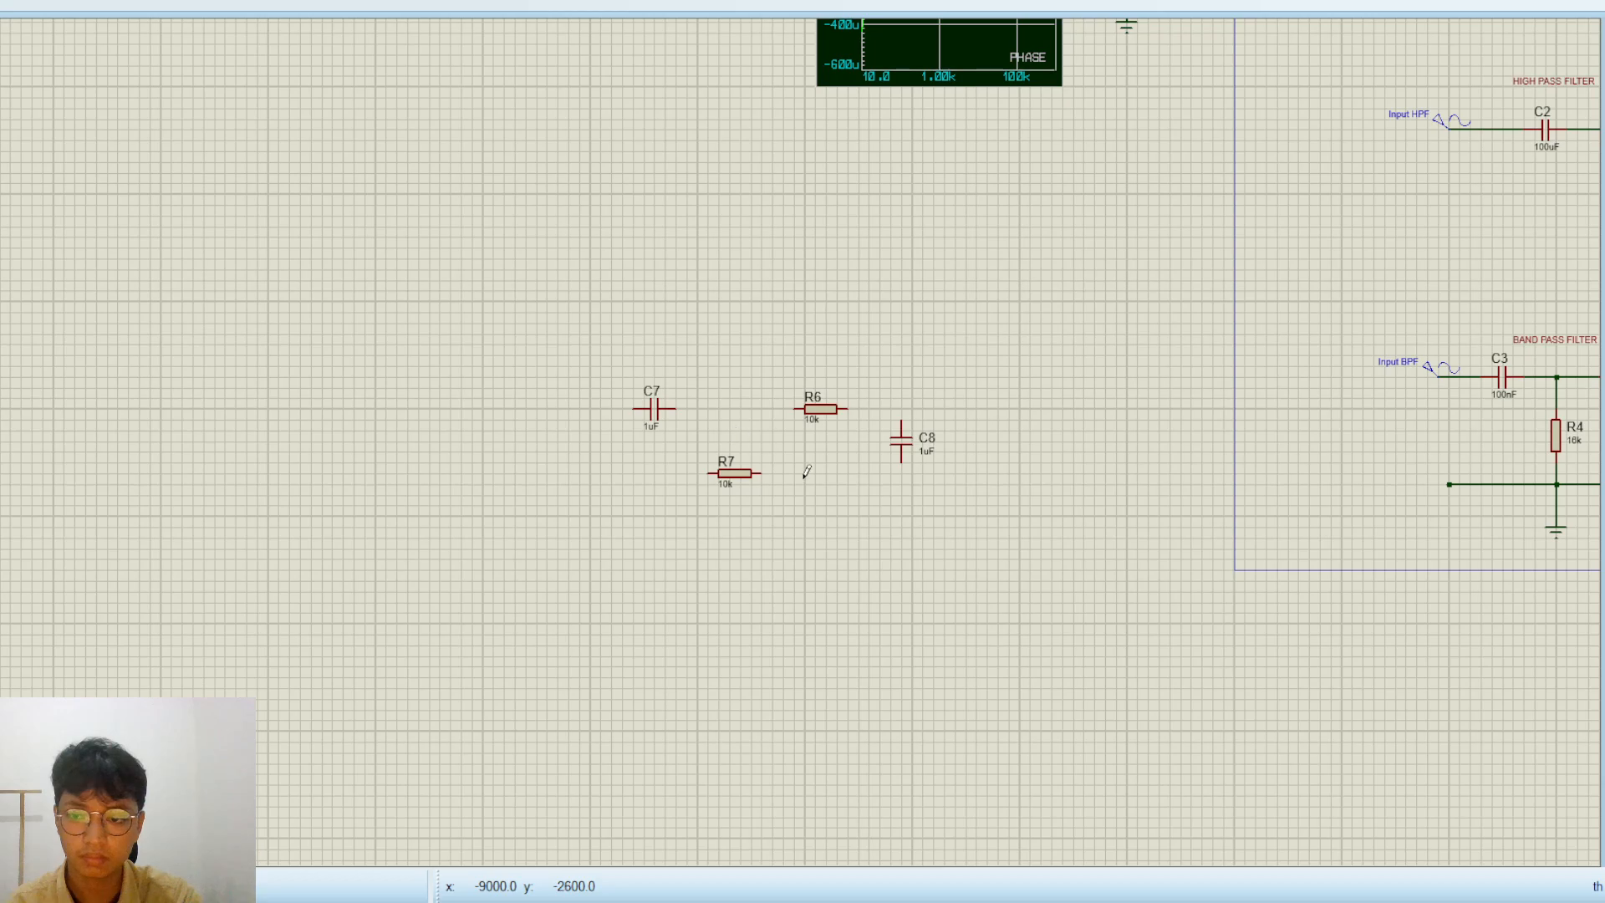
click(730, 474)
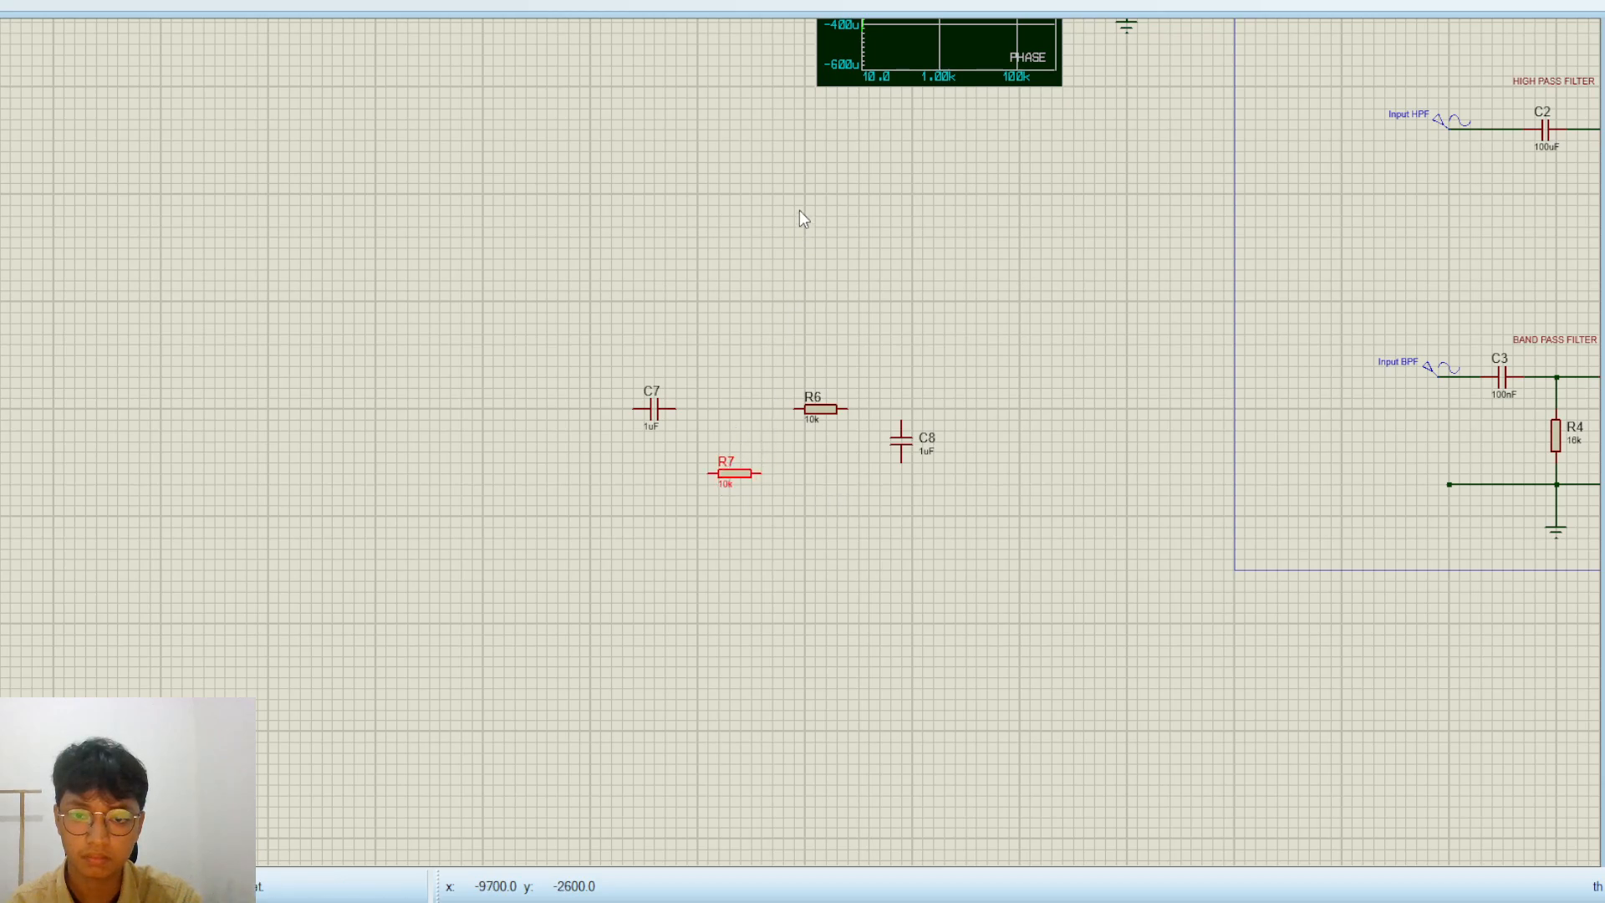
key(KP_Subtract)
click(803, 472)
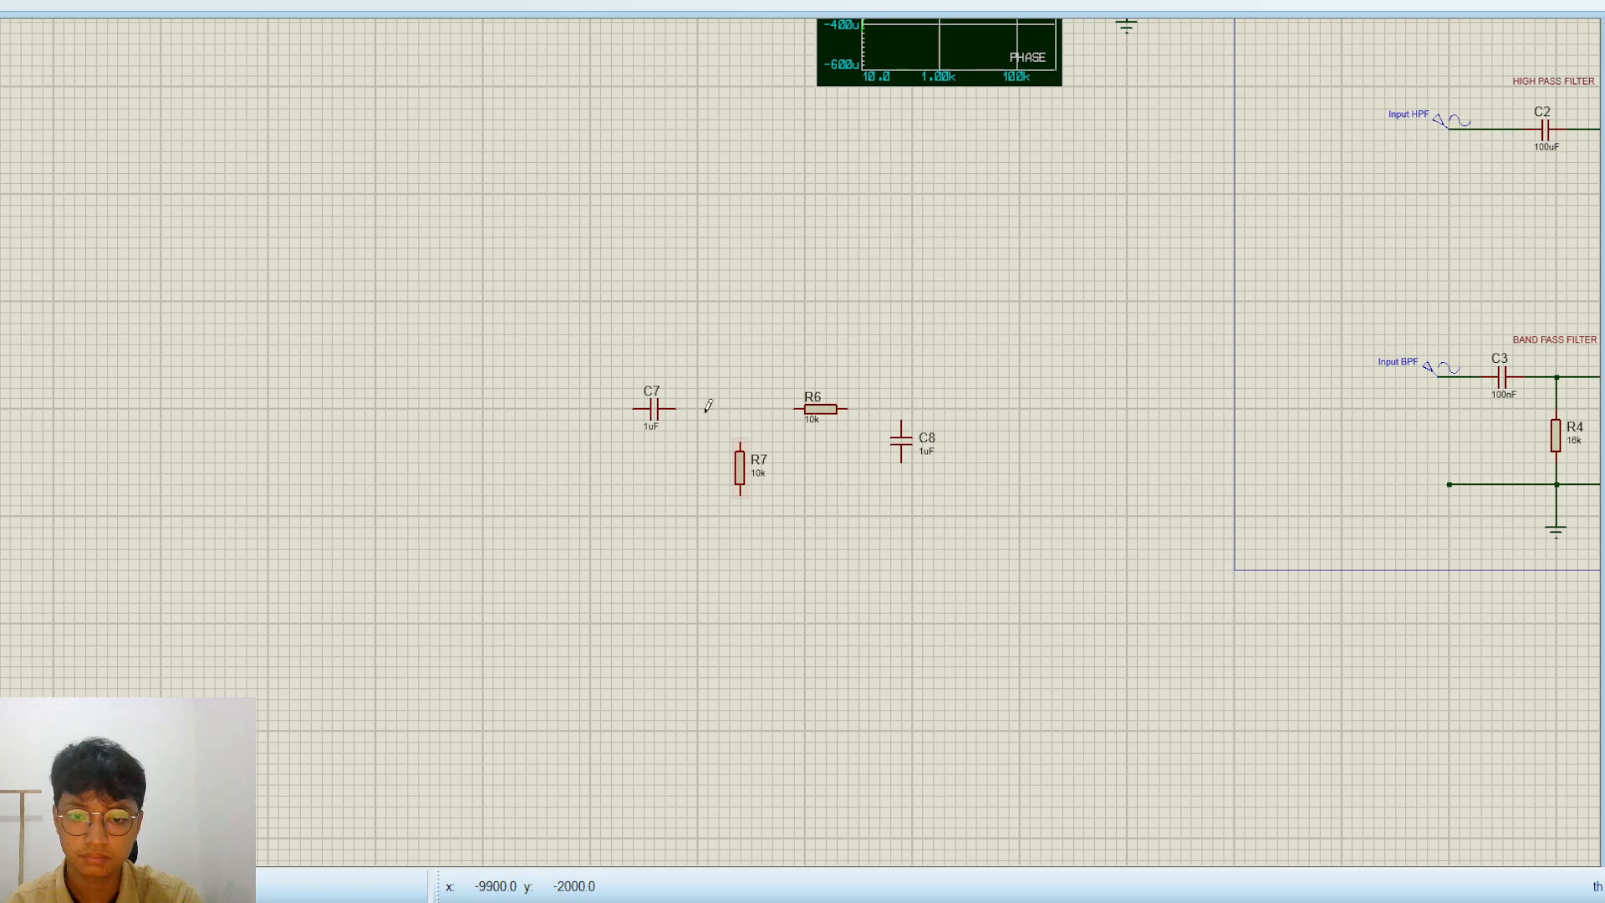
Wire C7 to R6, and the other end of R6 to the upper pin of C8
click(674, 409)
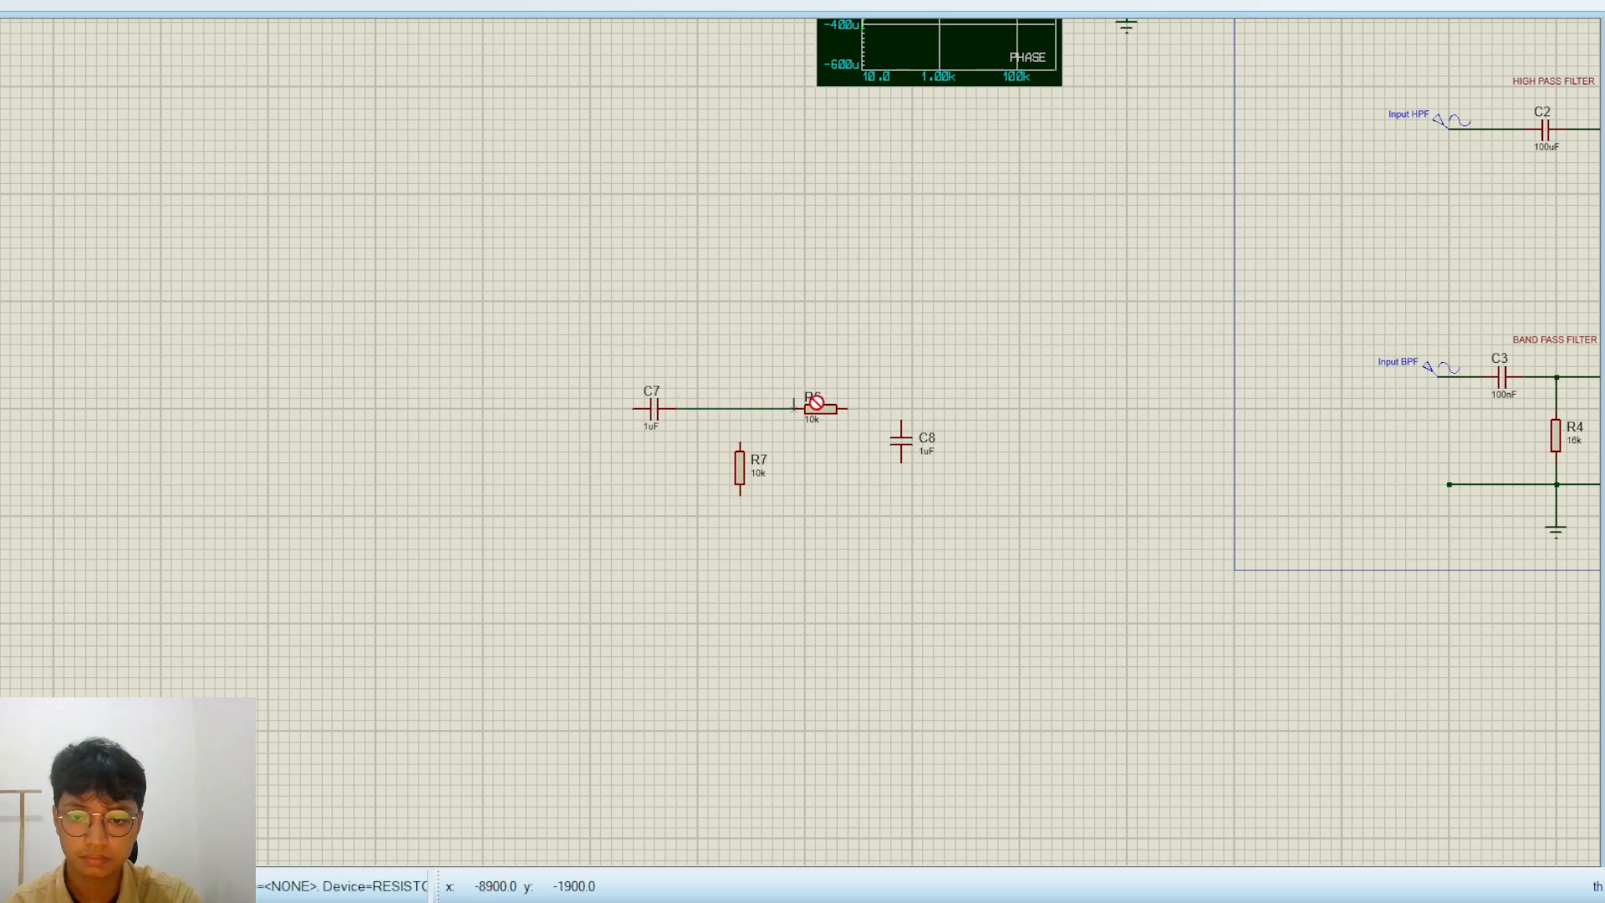
scroll(742, 383, up, 1)
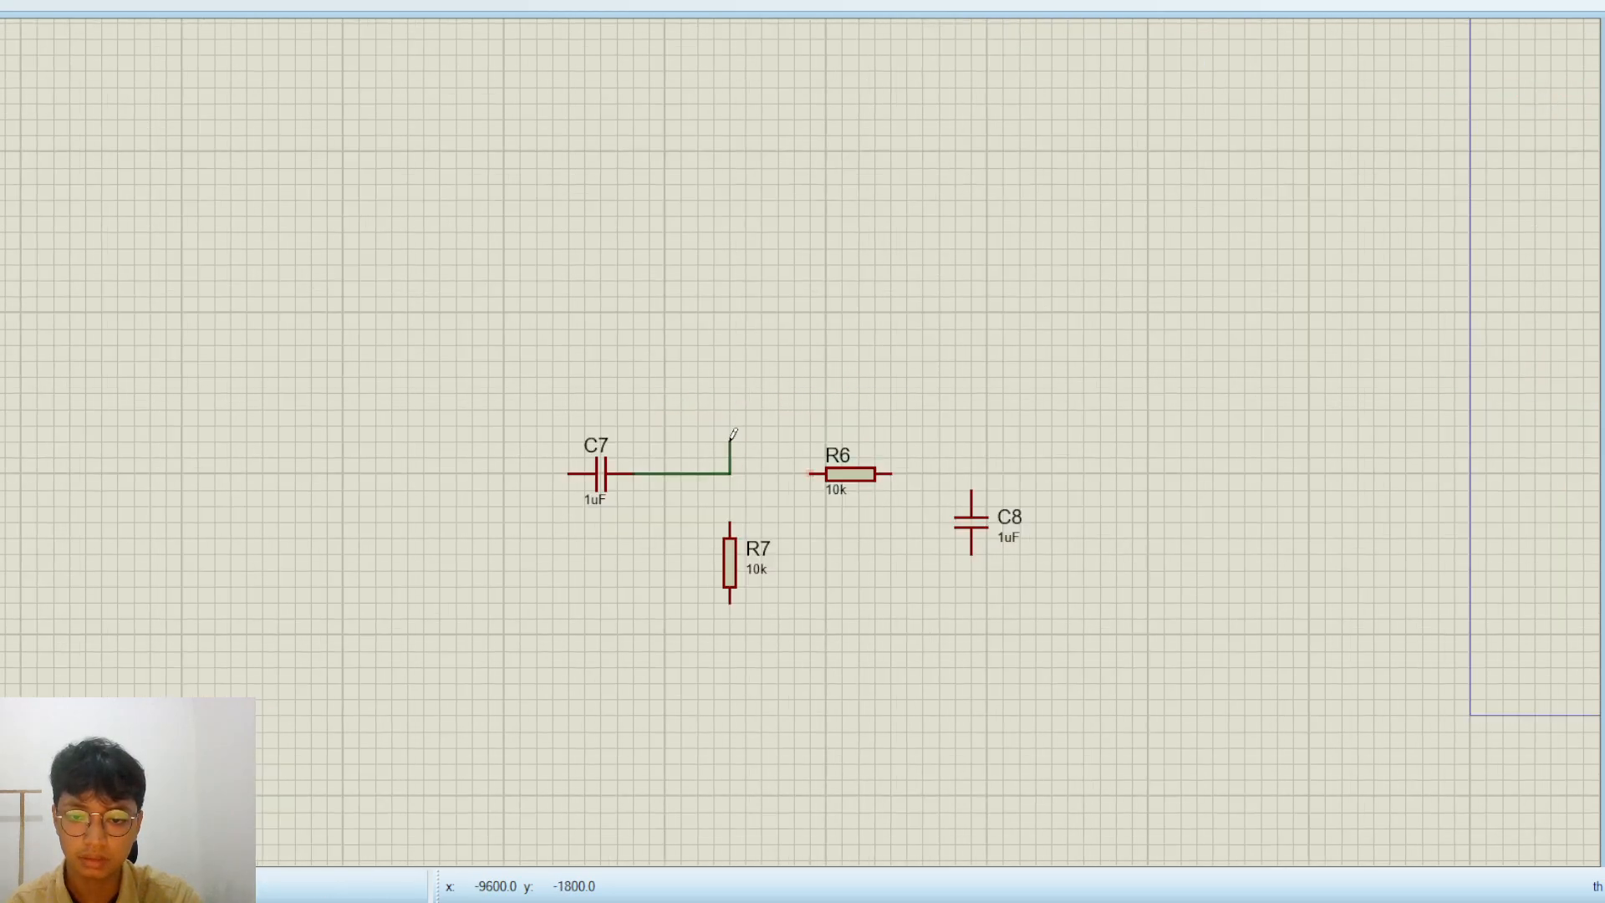
scroll(733, 433, up, 1)
click(844, 490)
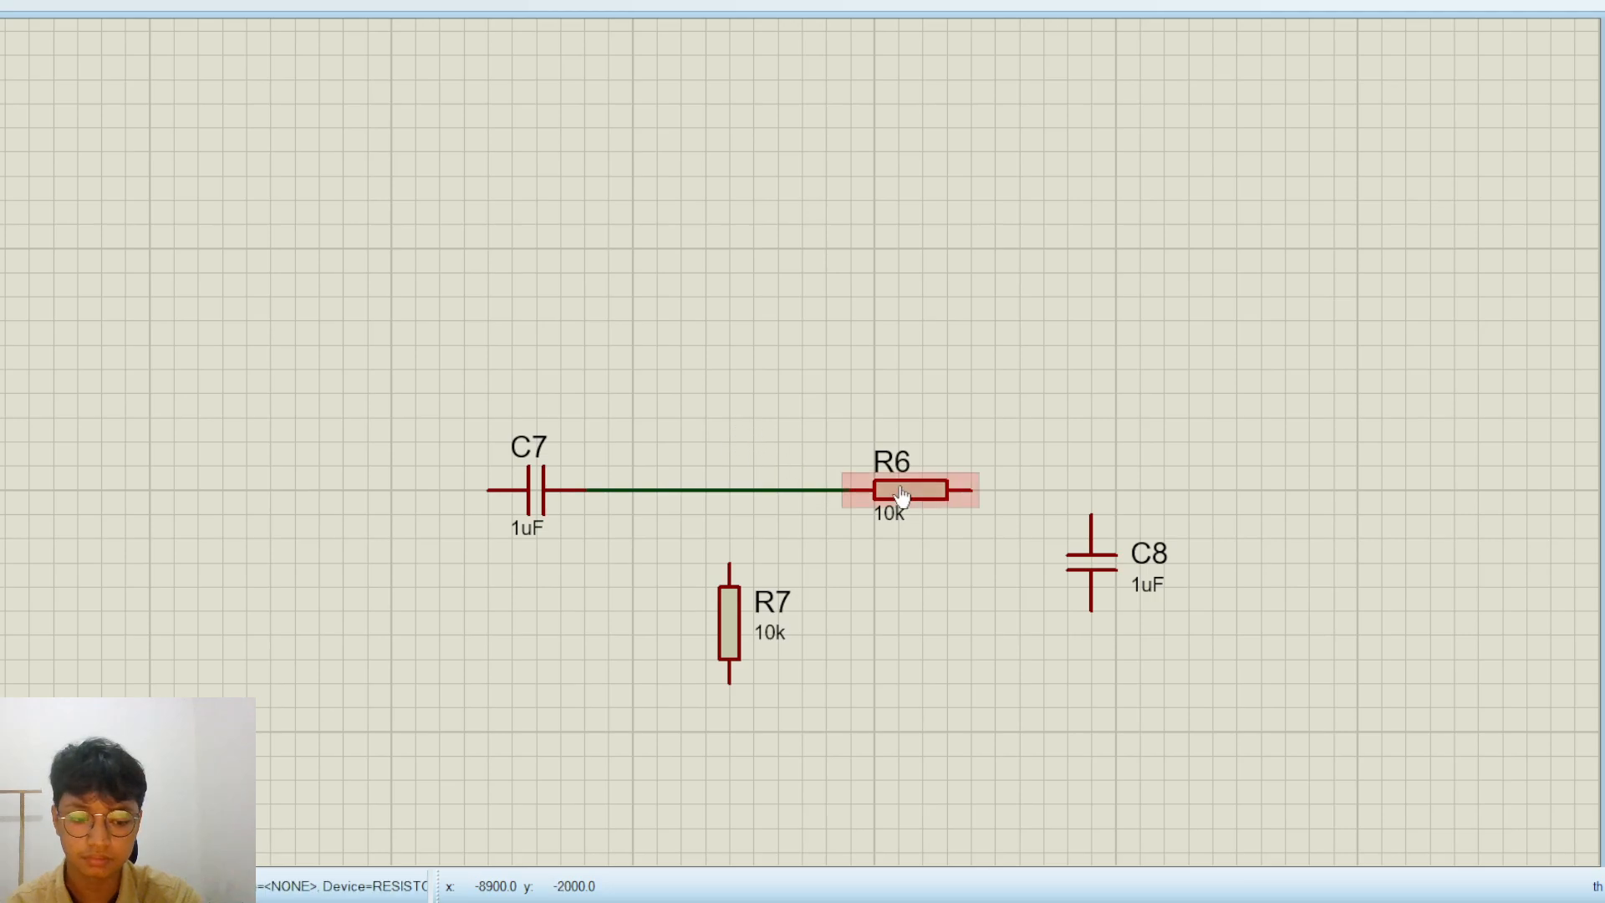
click(971, 490)
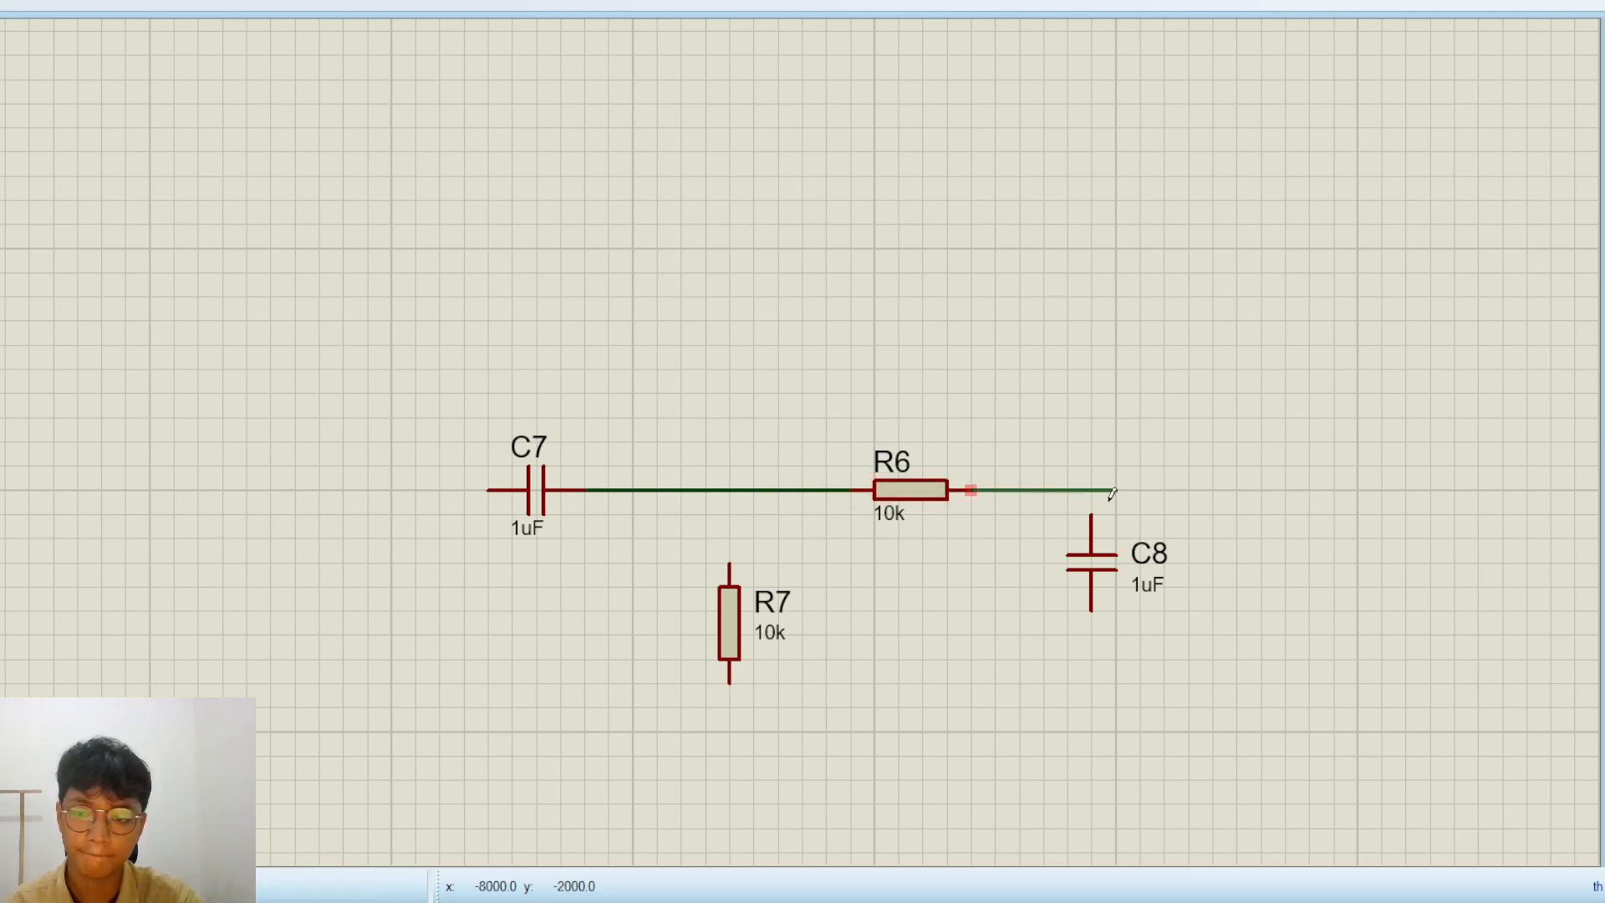
click(1100, 506)
scroll(878, 512, down, 3)
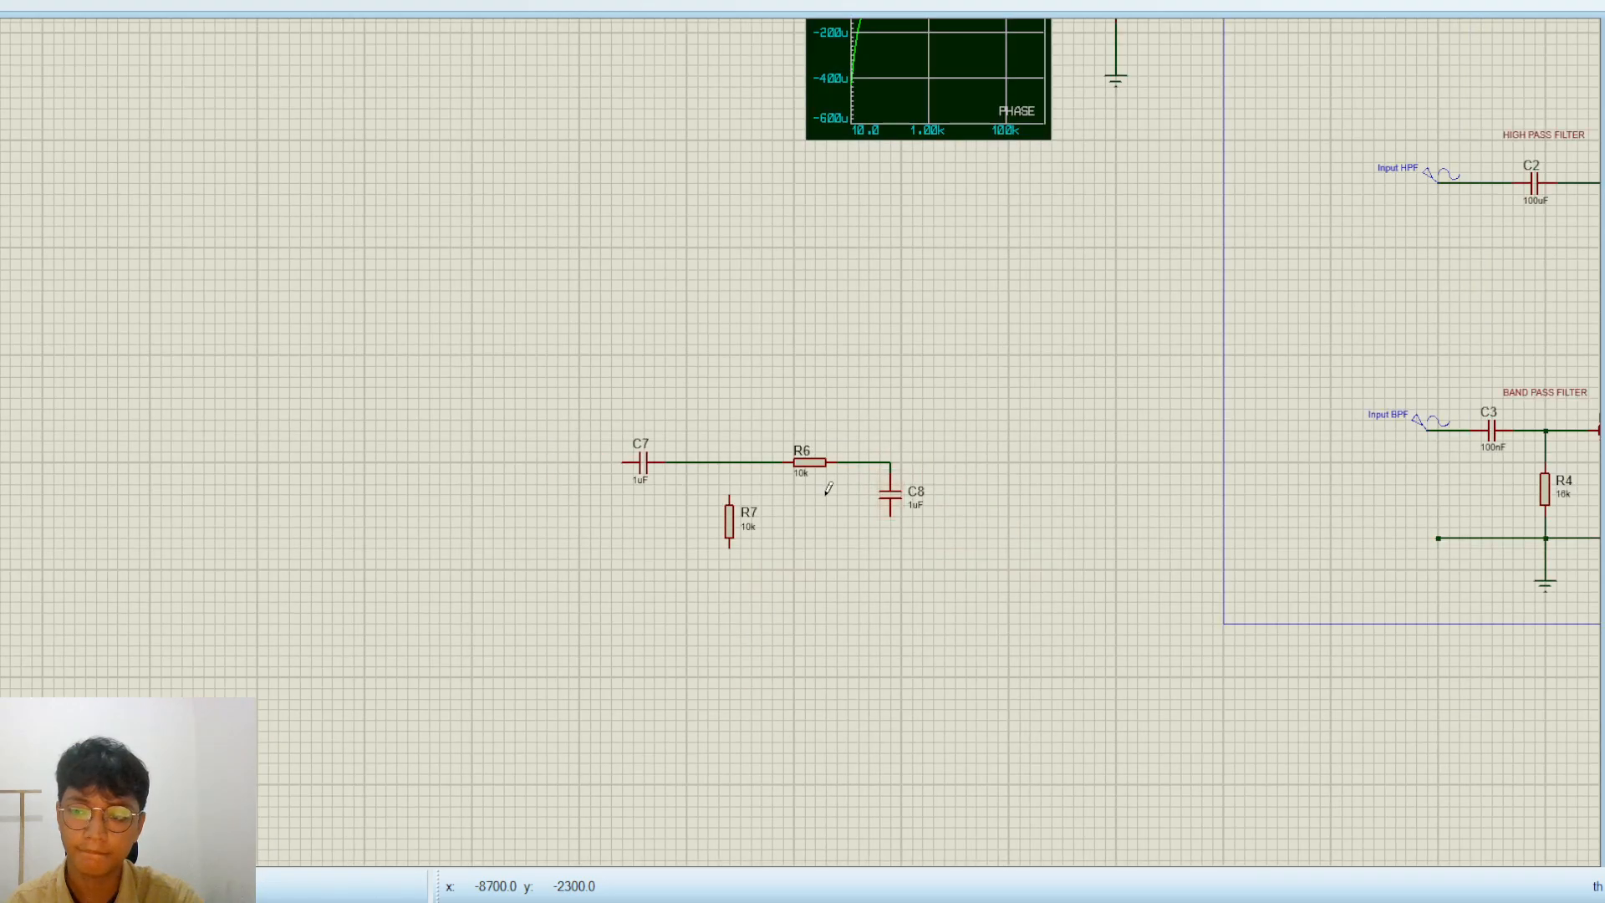
Wire R7's upper pin to the line between C7 and R6, and its lower pin to the lower pin of C8
scroll(782, 470, down, 1)
scroll(427, 566, up, 1)
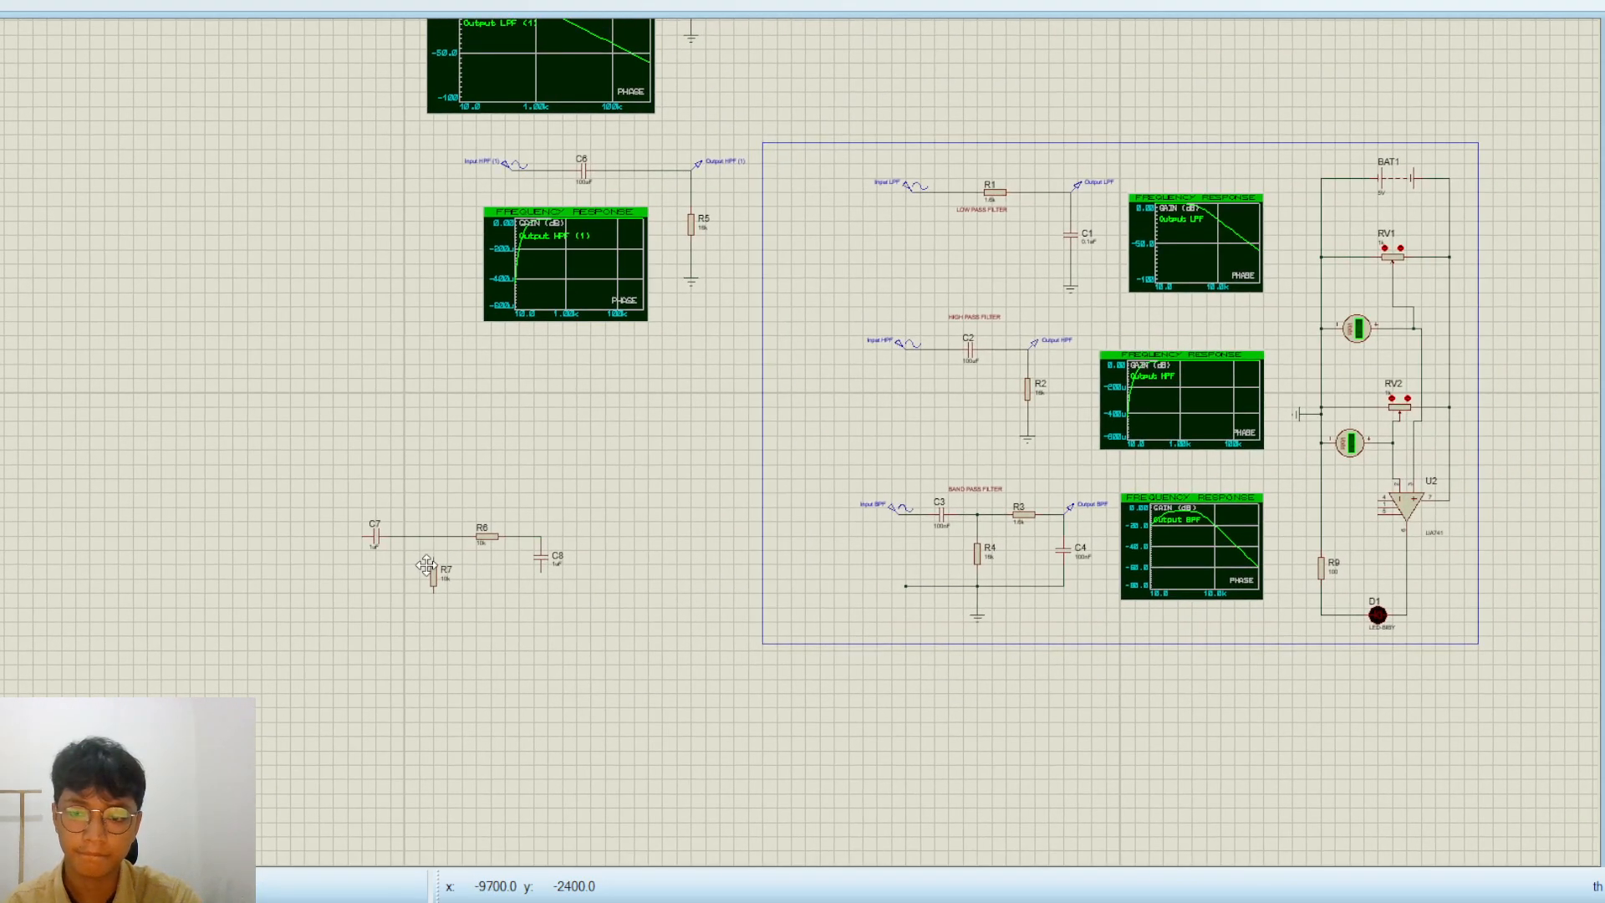
scroll(426, 566, up, 1)
click(739, 428)
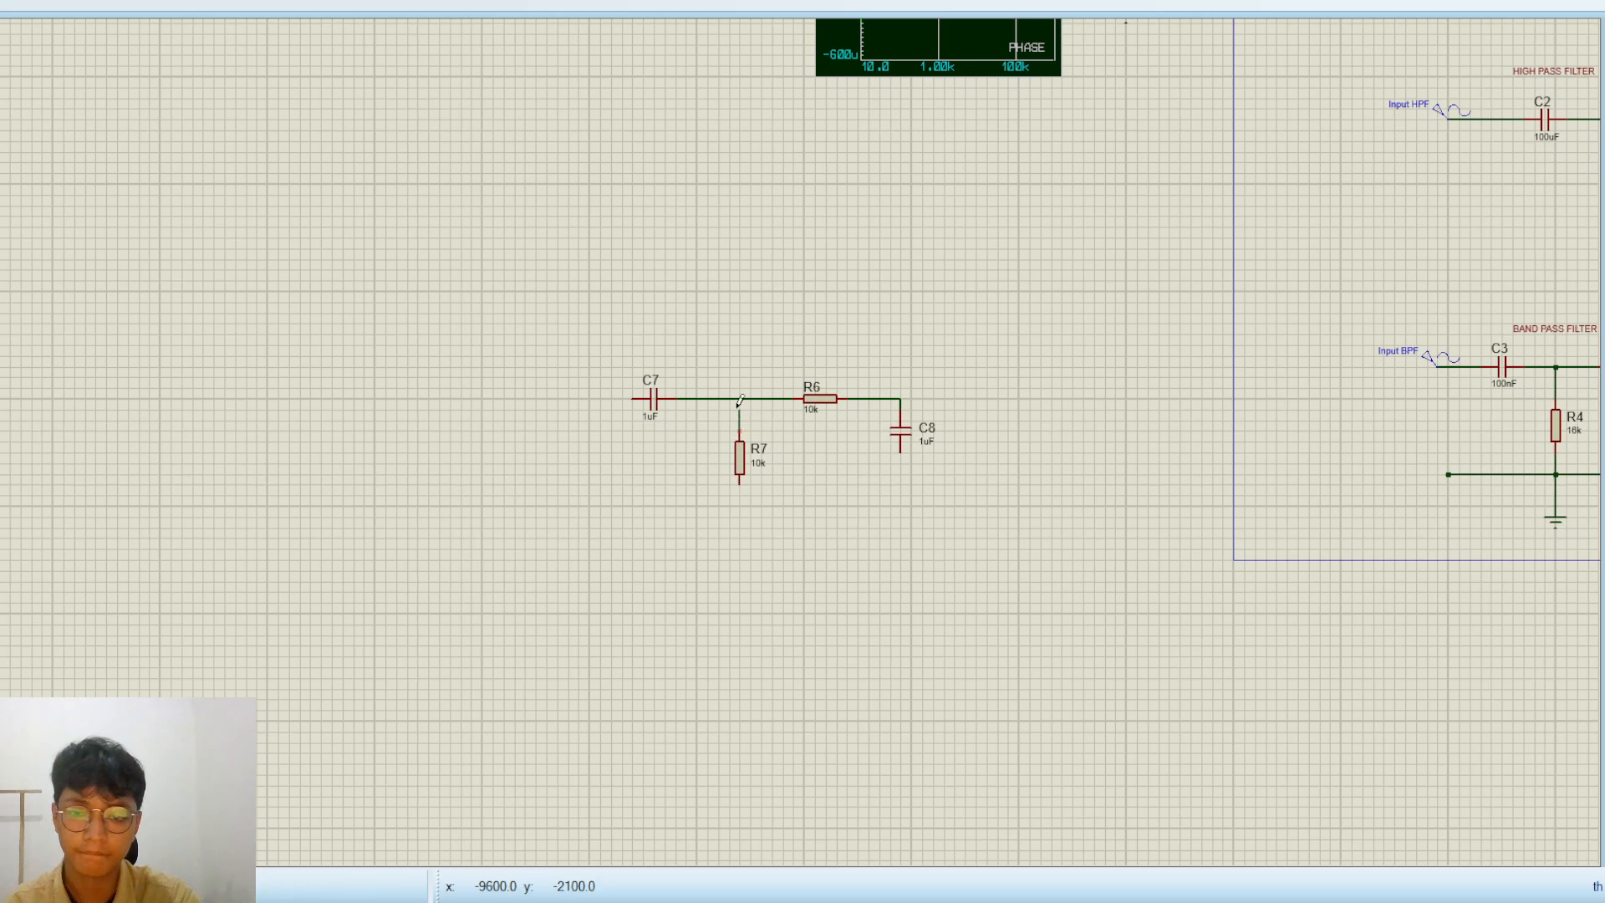
click(739, 399)
click(739, 481)
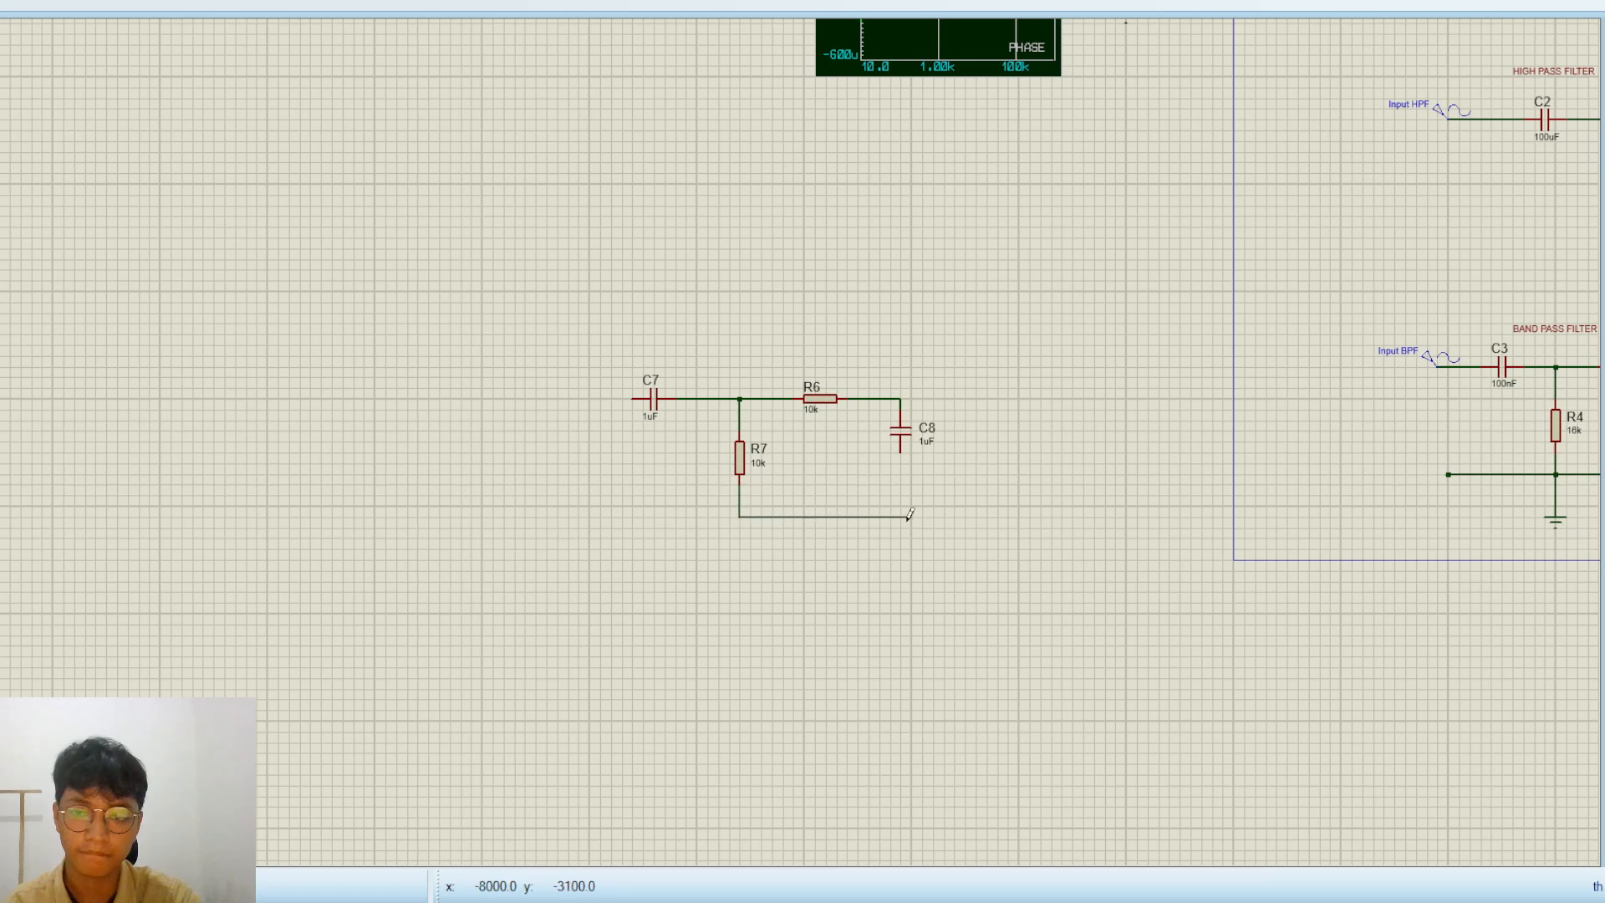
click(903, 452)
Place a sine generator ahead of C7 and wire it to the capacitor's free pin
scroll(905, 449, down, 2)
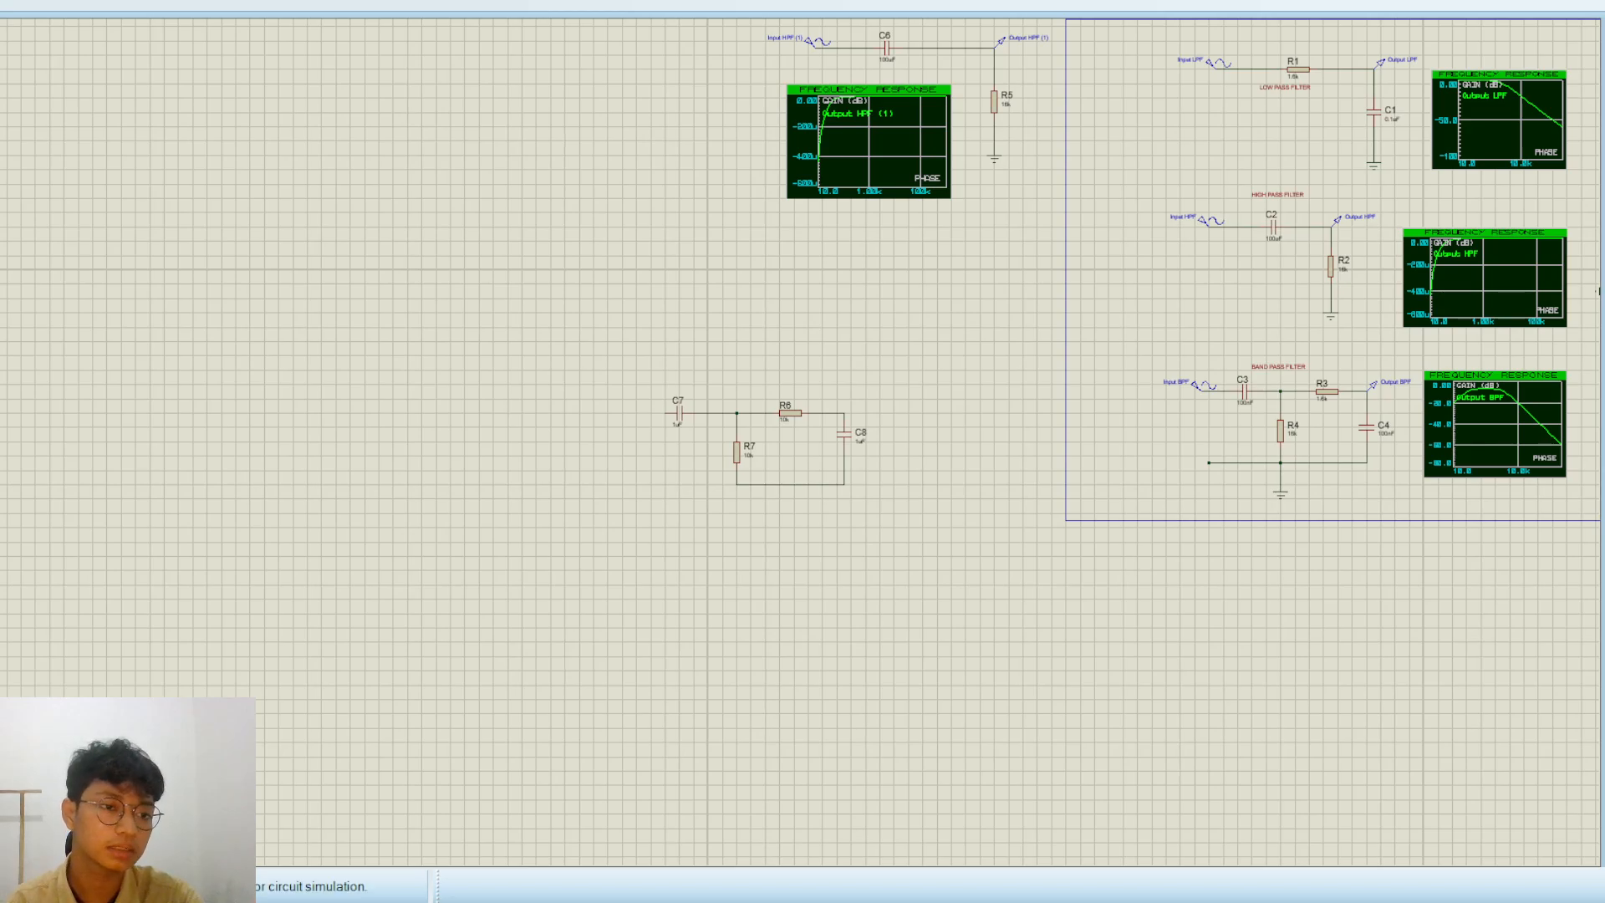
scroll(595, 397, up, 1)
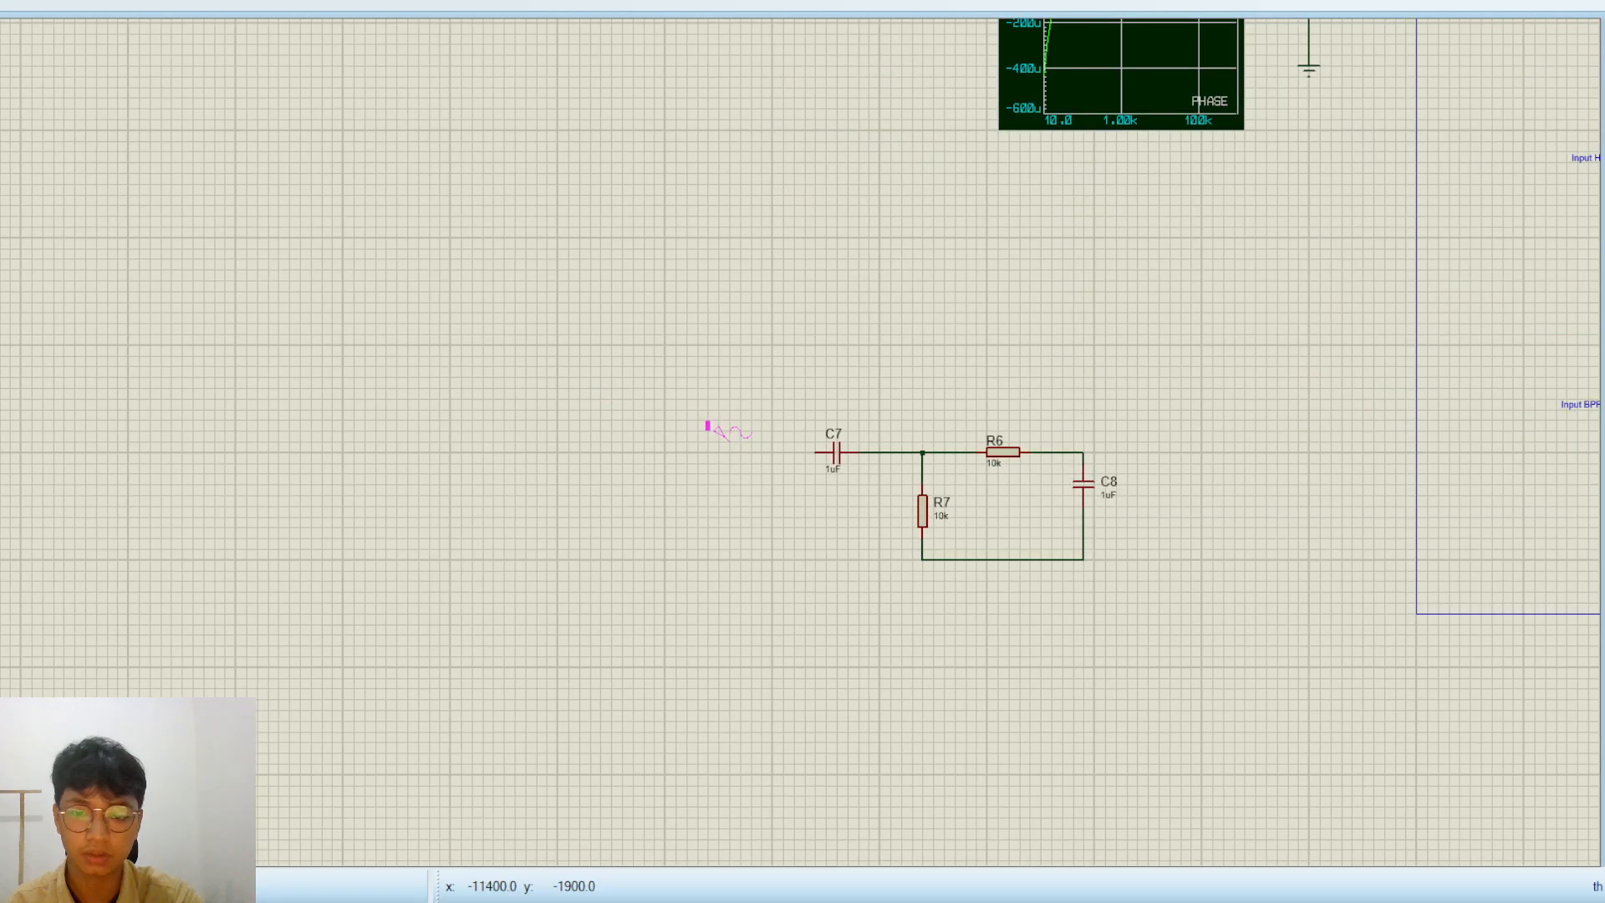
scroll(729, 441, up, 2)
click(752, 461)
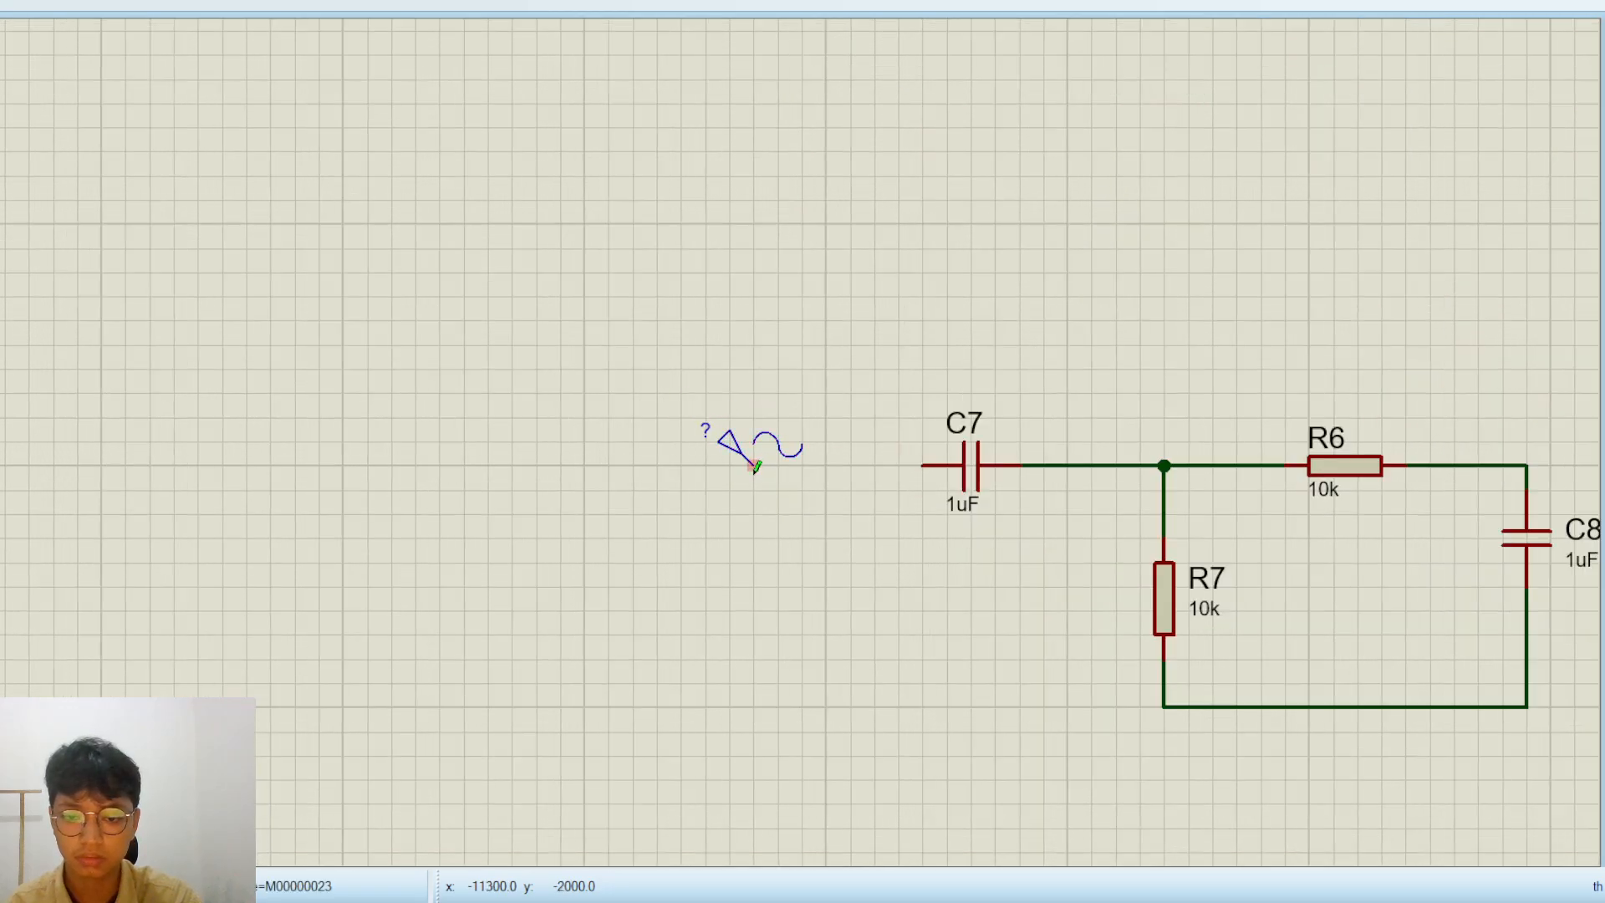
click(755, 466)
click(922, 465)
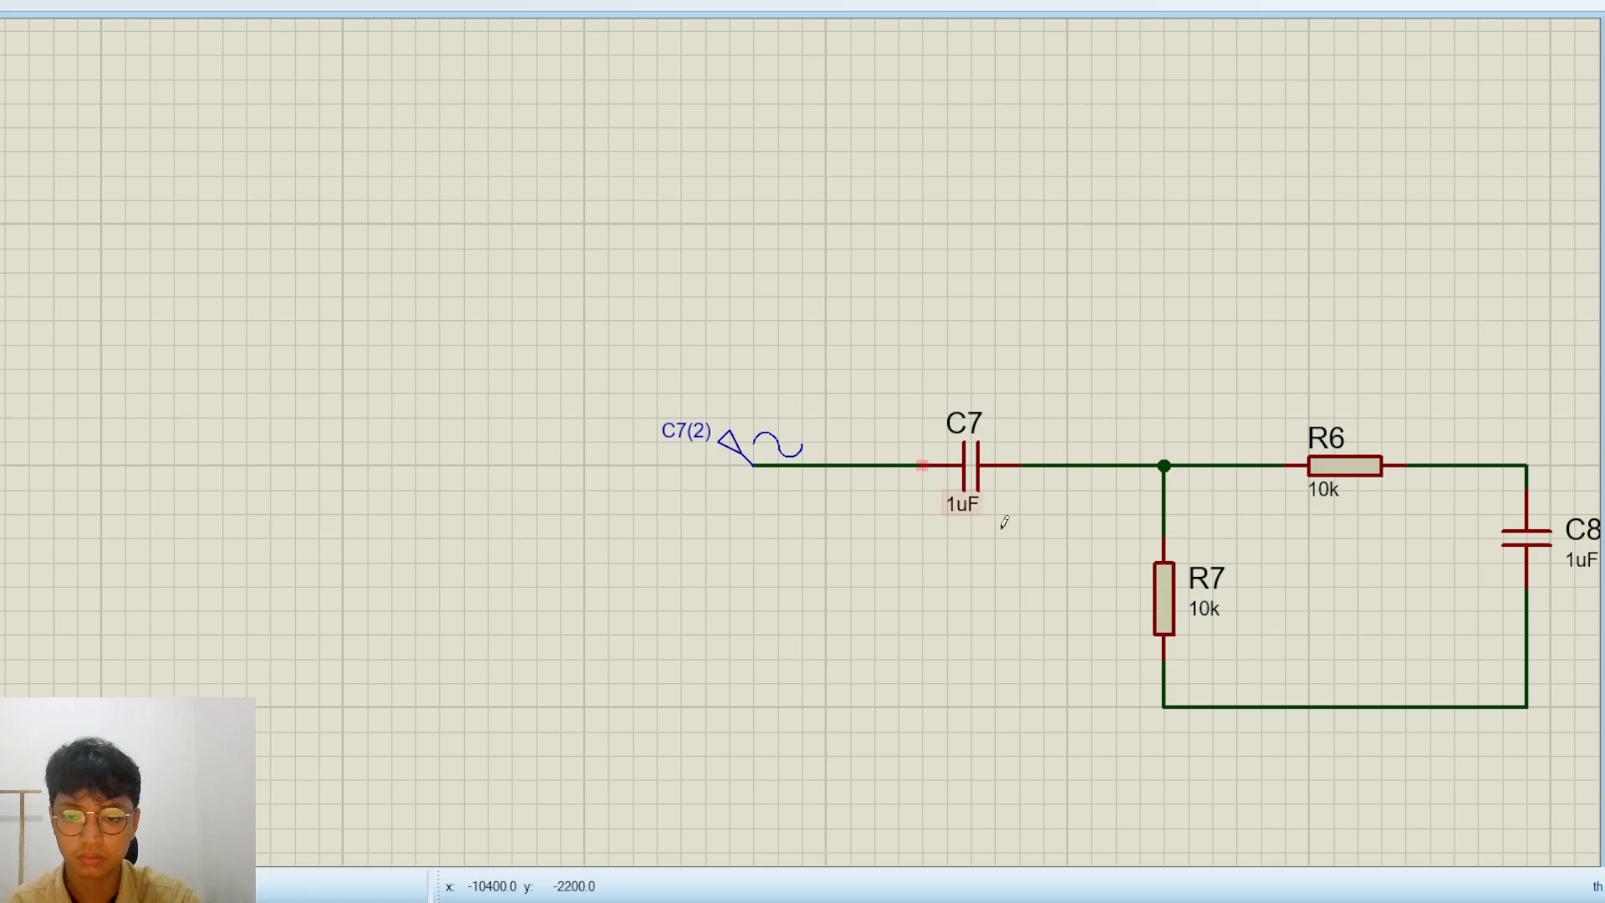
click(1163, 706)
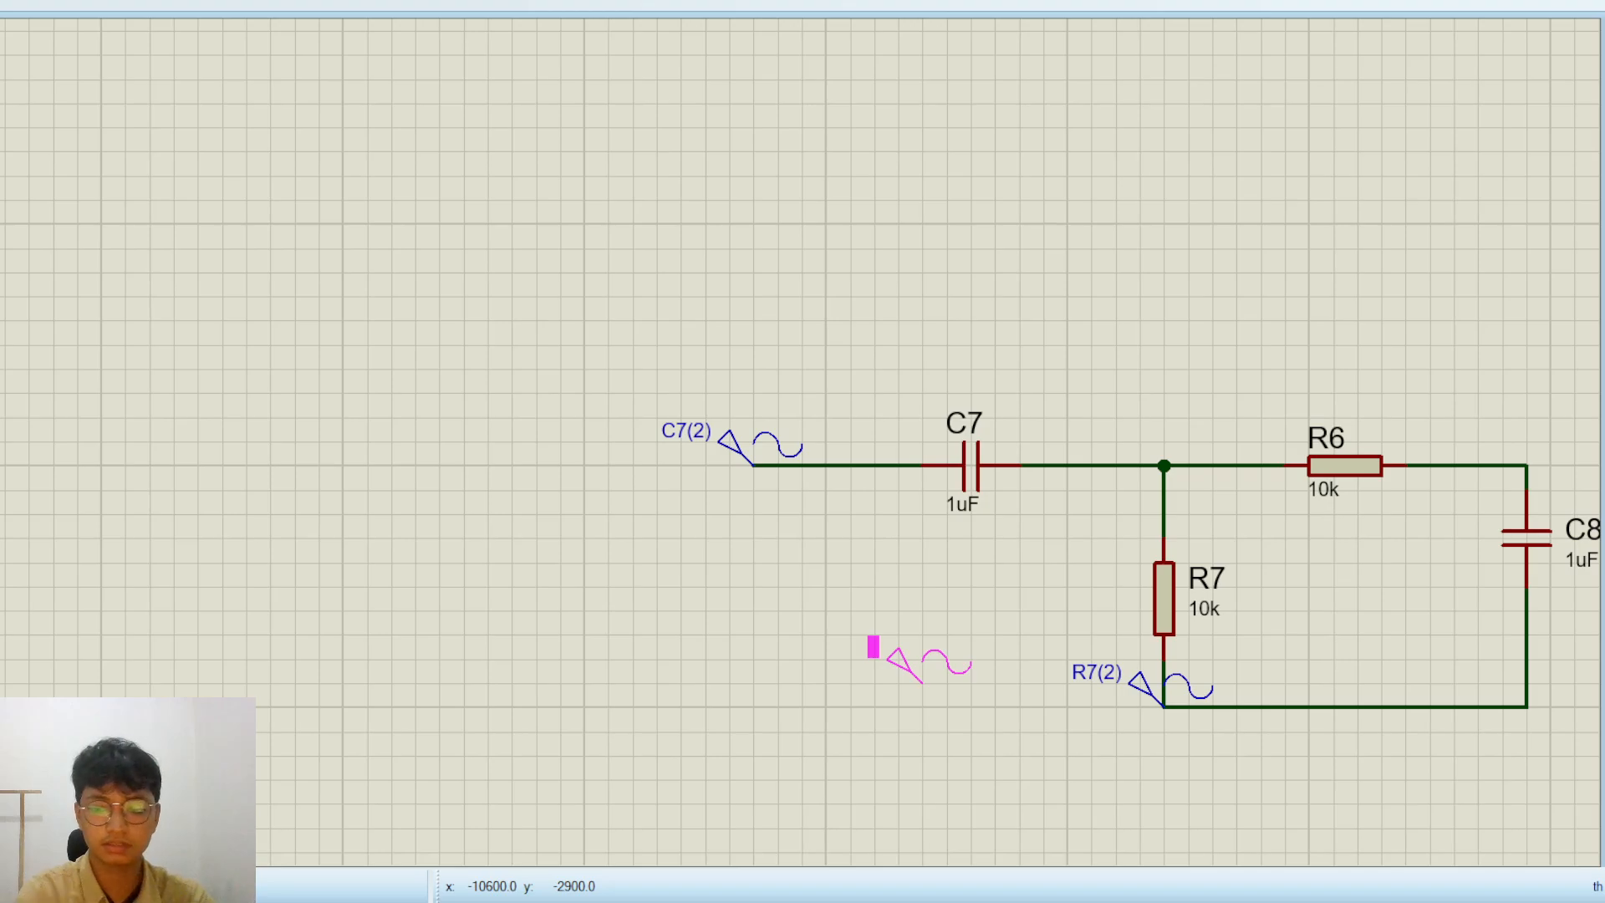
click(873, 646)
key(ctrl+z)
key(ctrl+z)
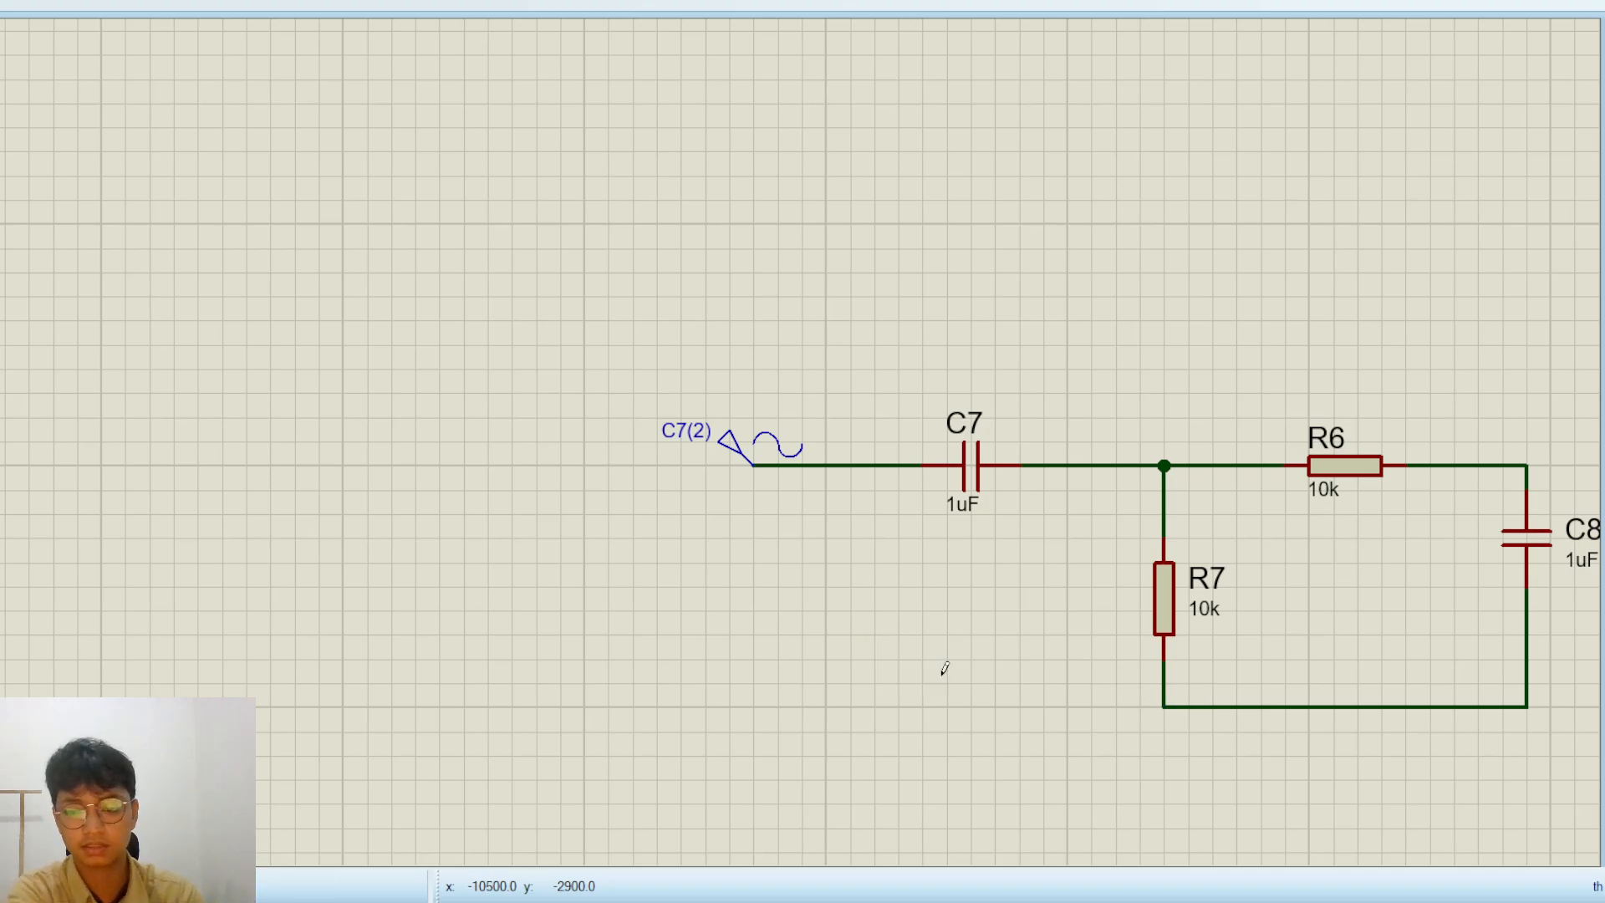
click(1164, 704)
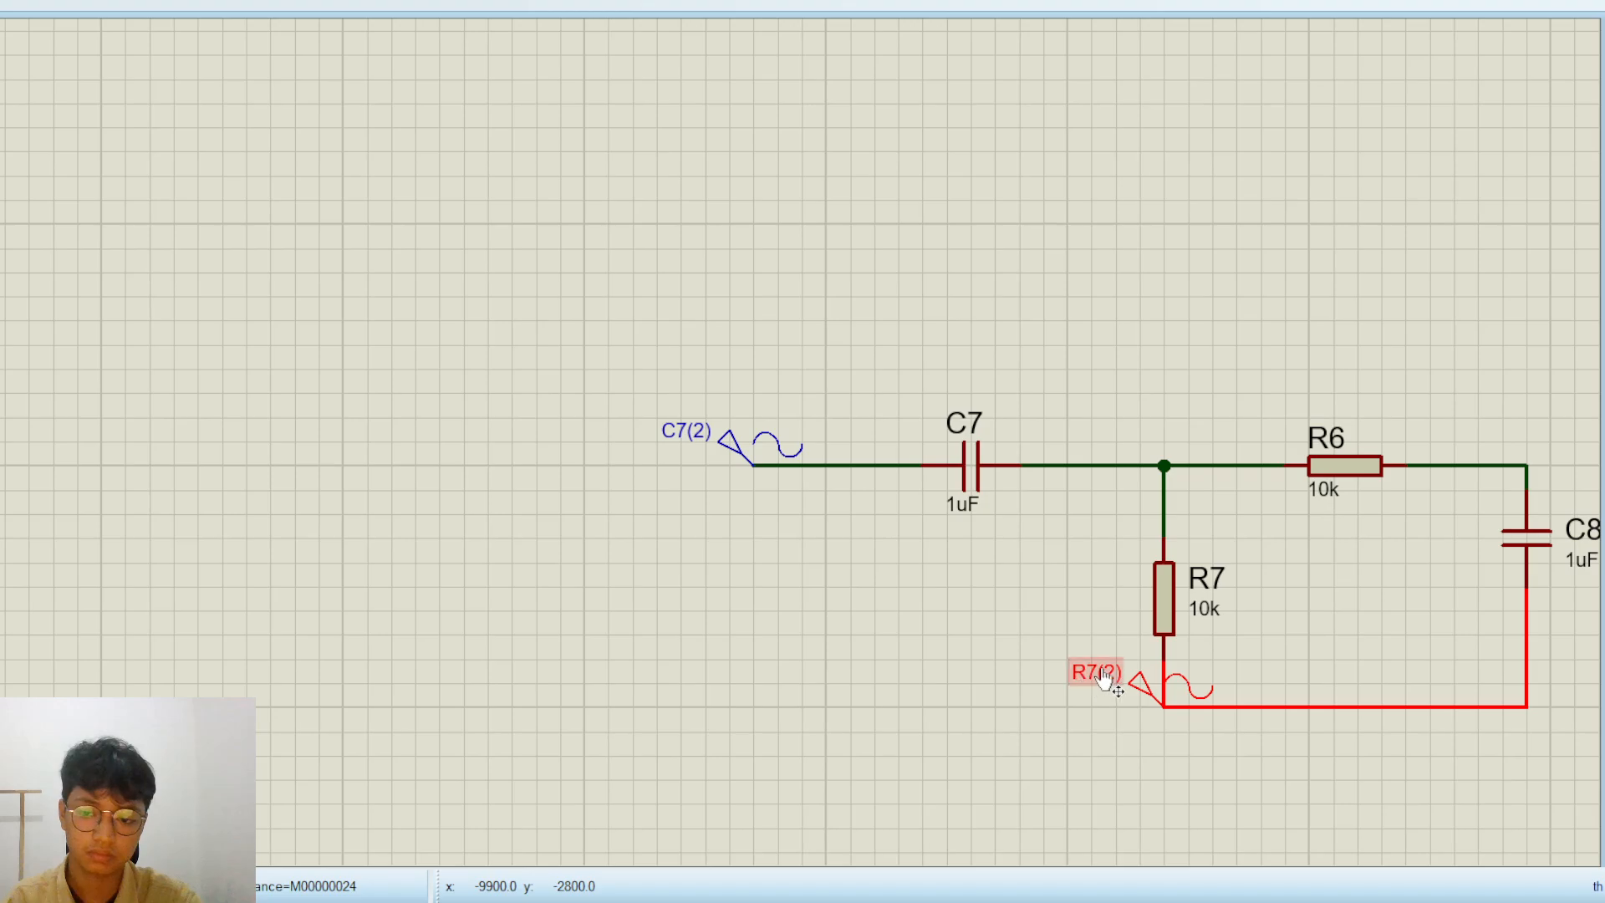
key(ctrl+z)
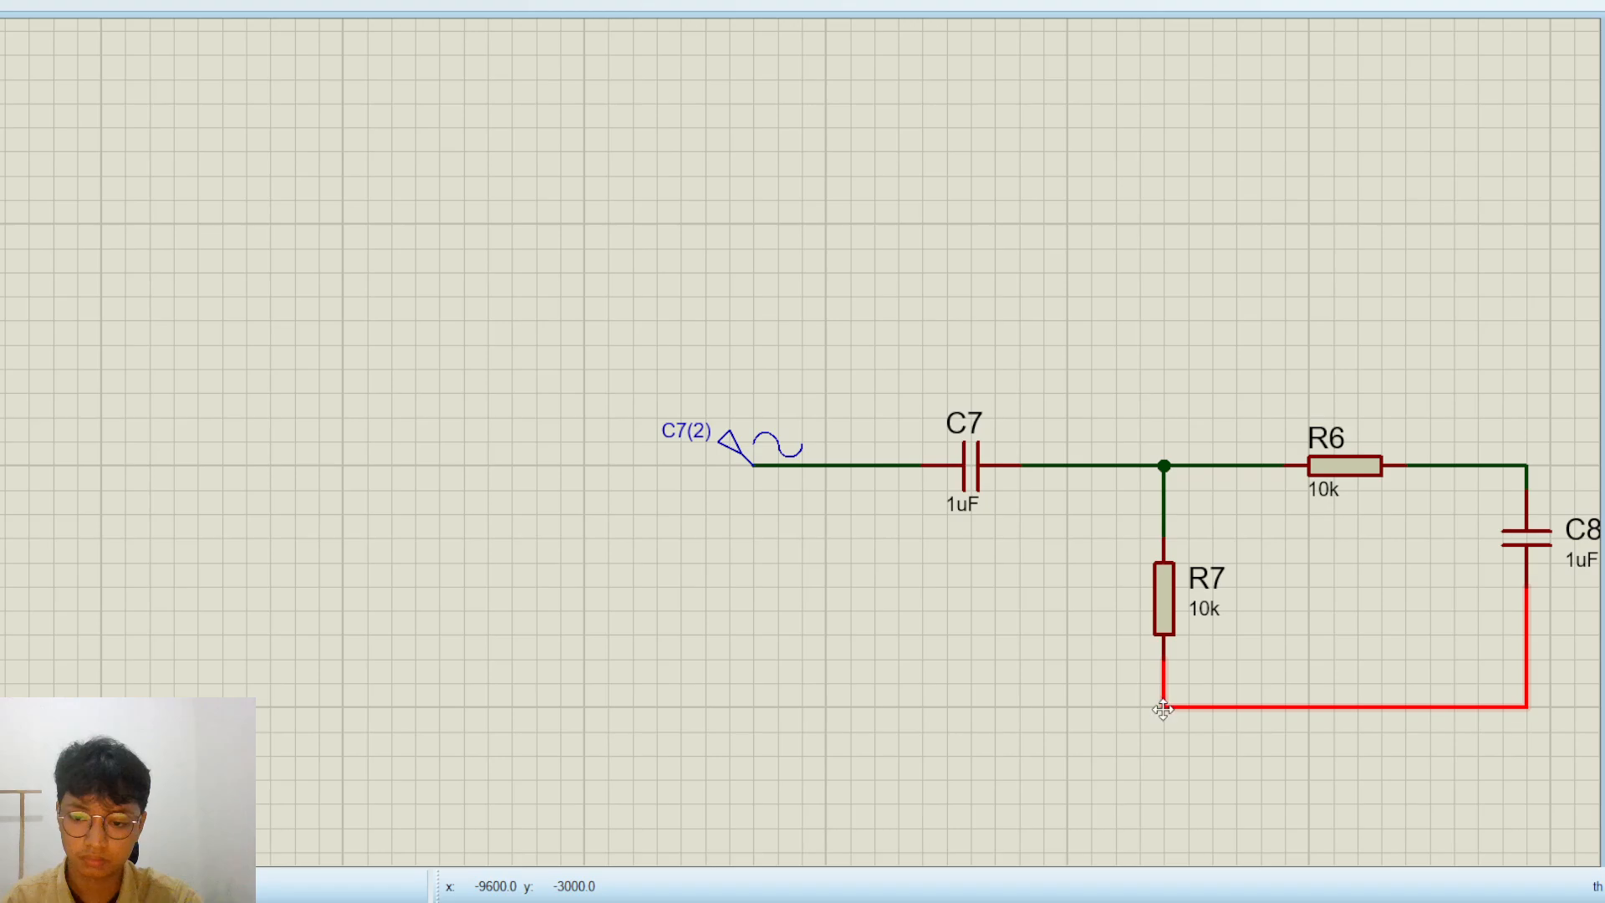
Place a ground terminal directly below R7 and wire it to the corner of the lower line
scroll(894, 552, down, 2)
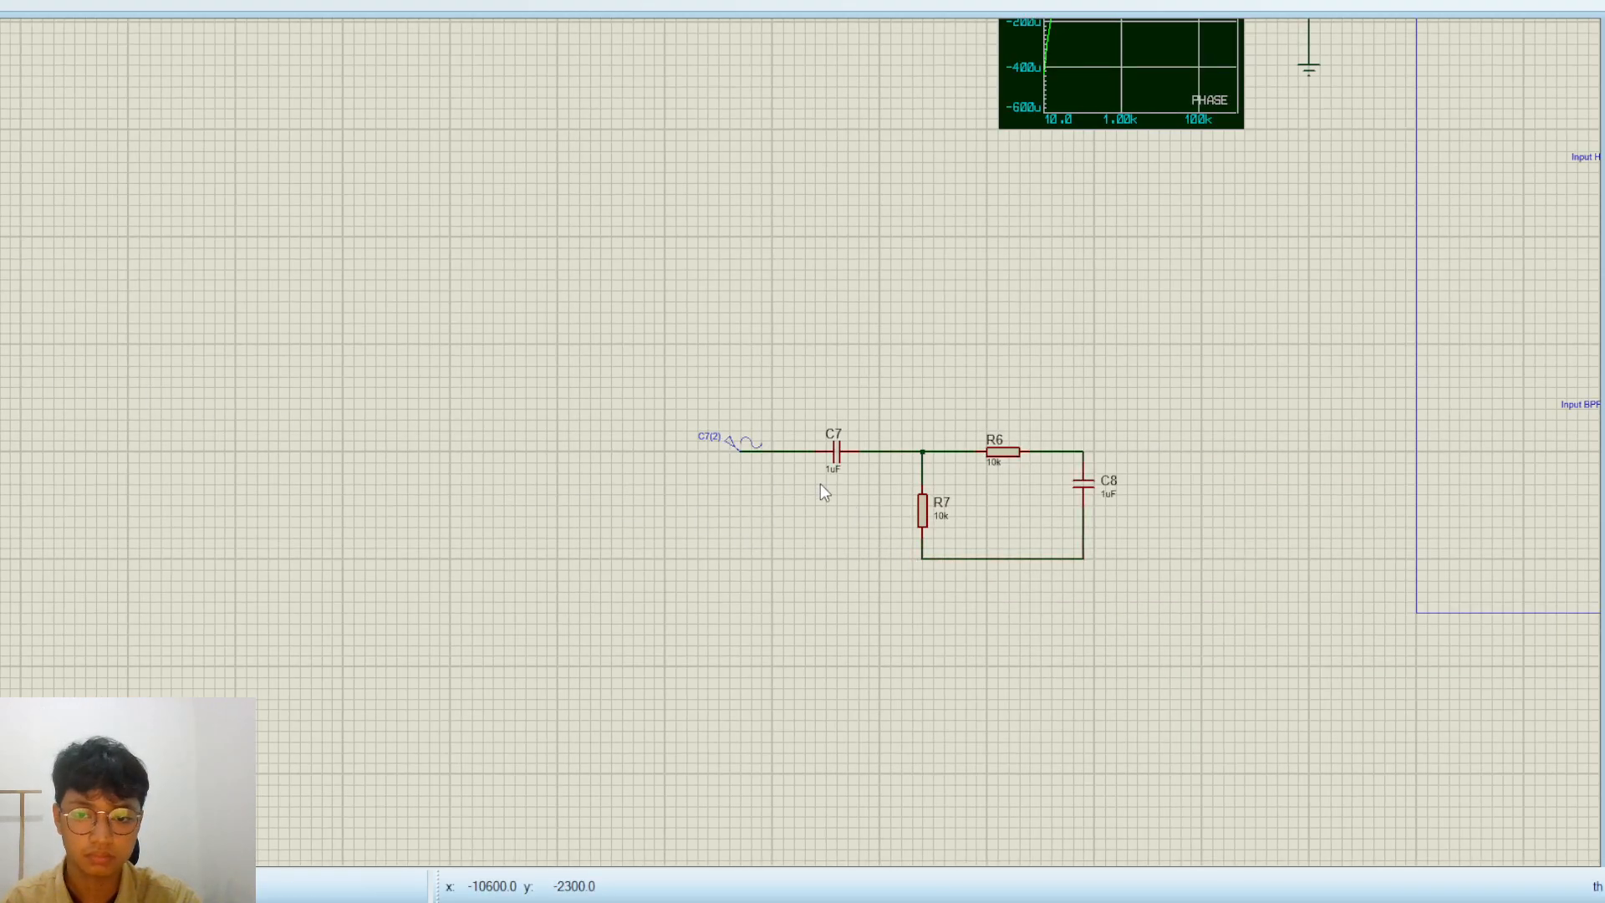
scroll(873, 528, down, 1)
scroll(872, 528, up, 1)
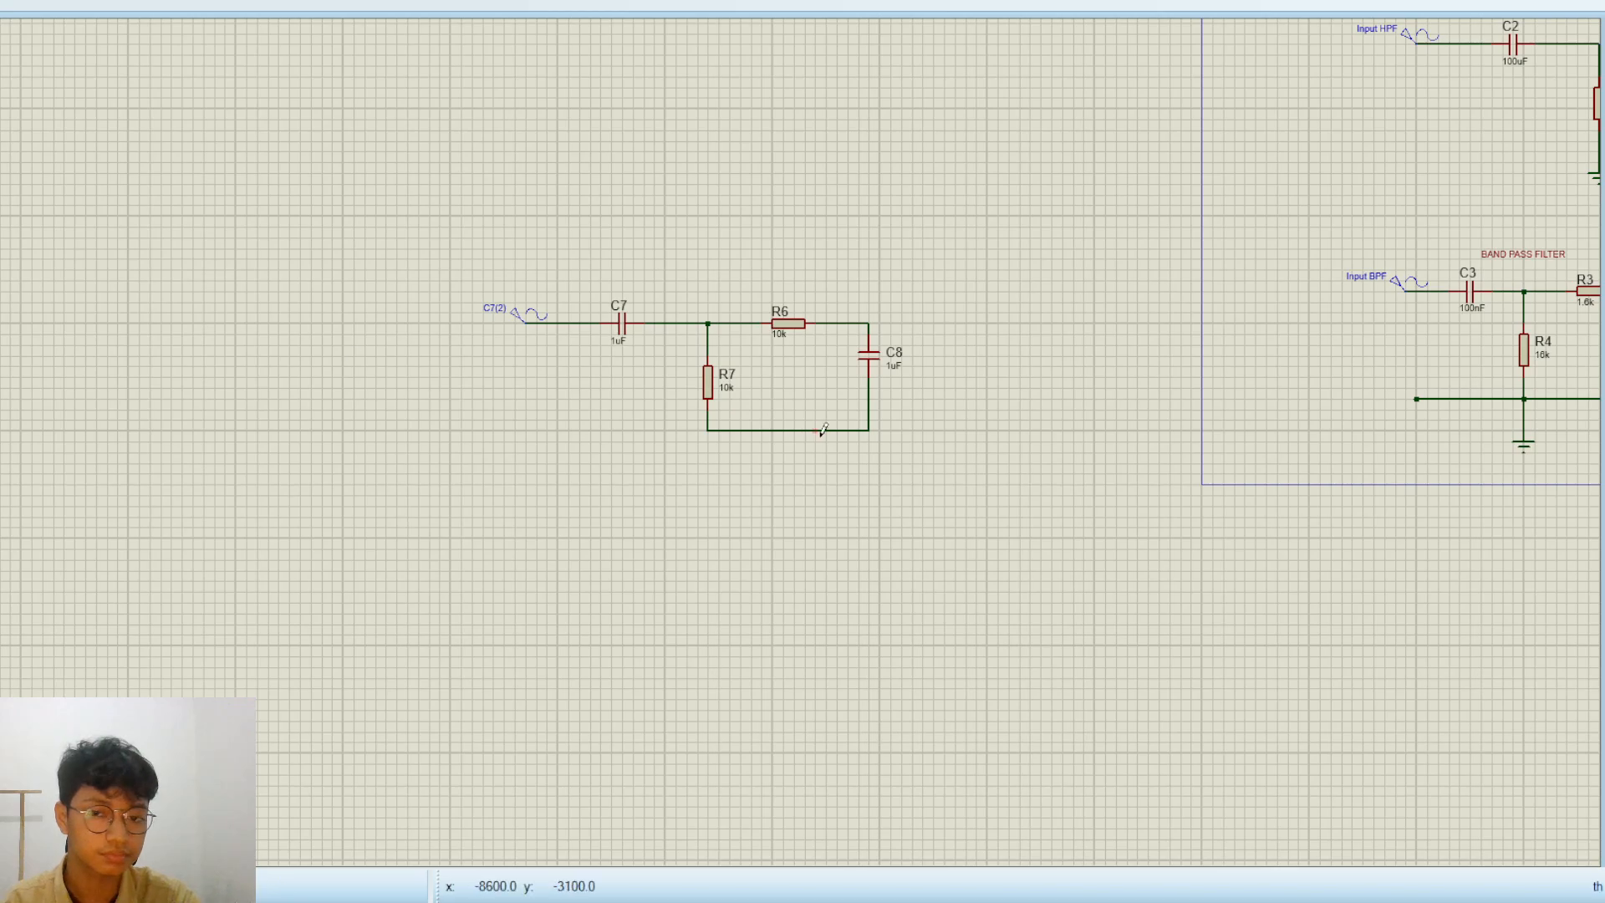
scroll(697, 453, up, 1)
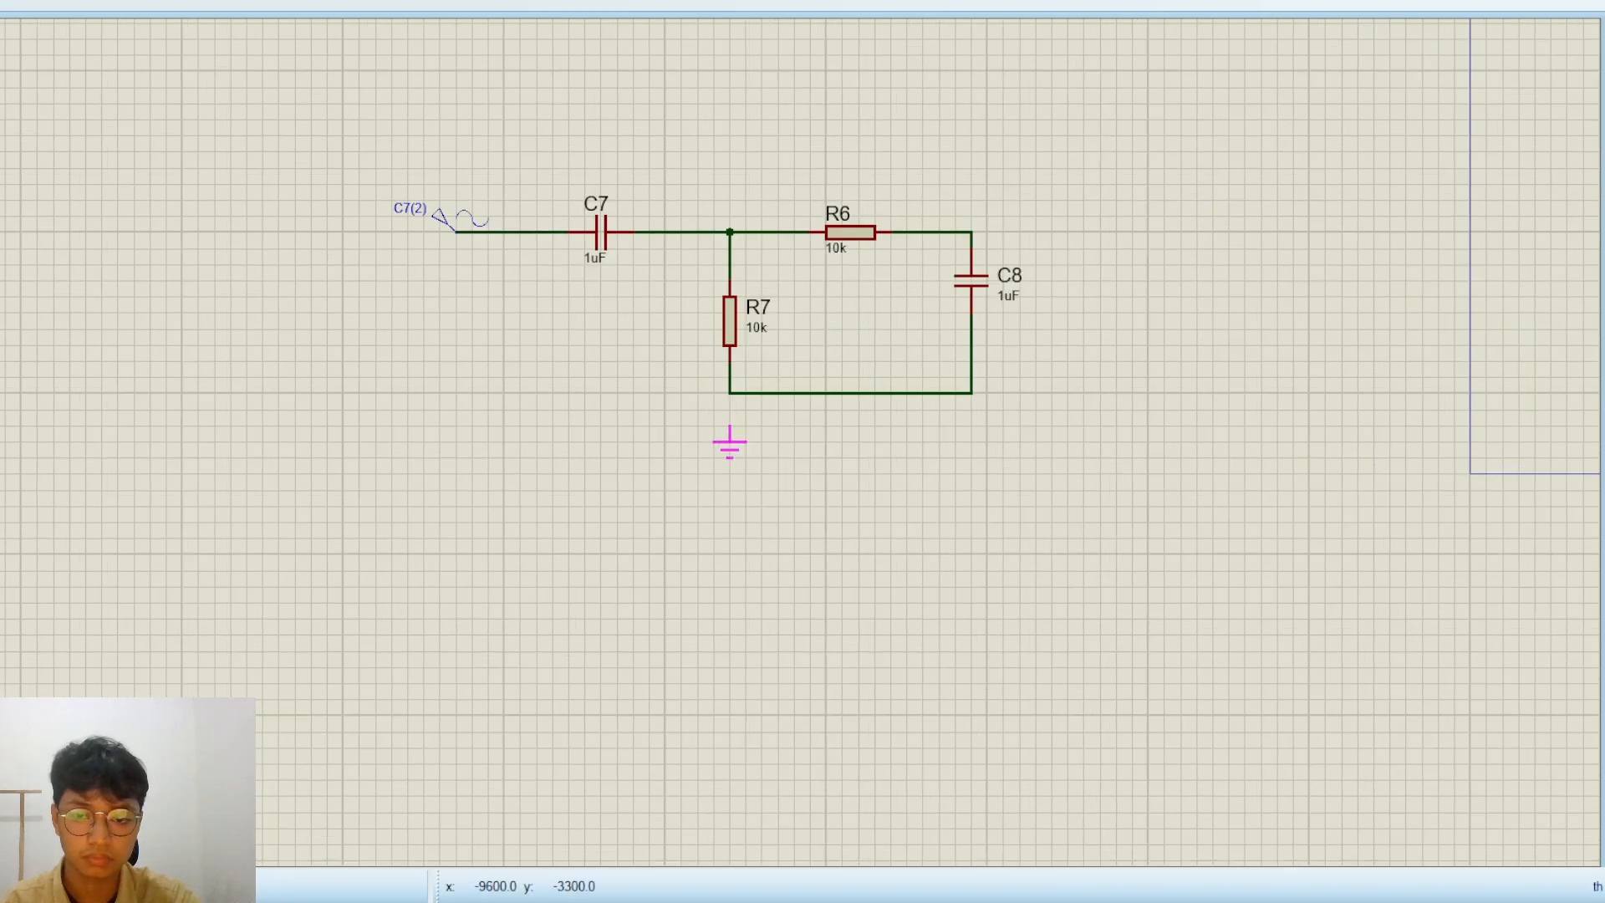
click(730, 437)
click(730, 415)
click(730, 392)
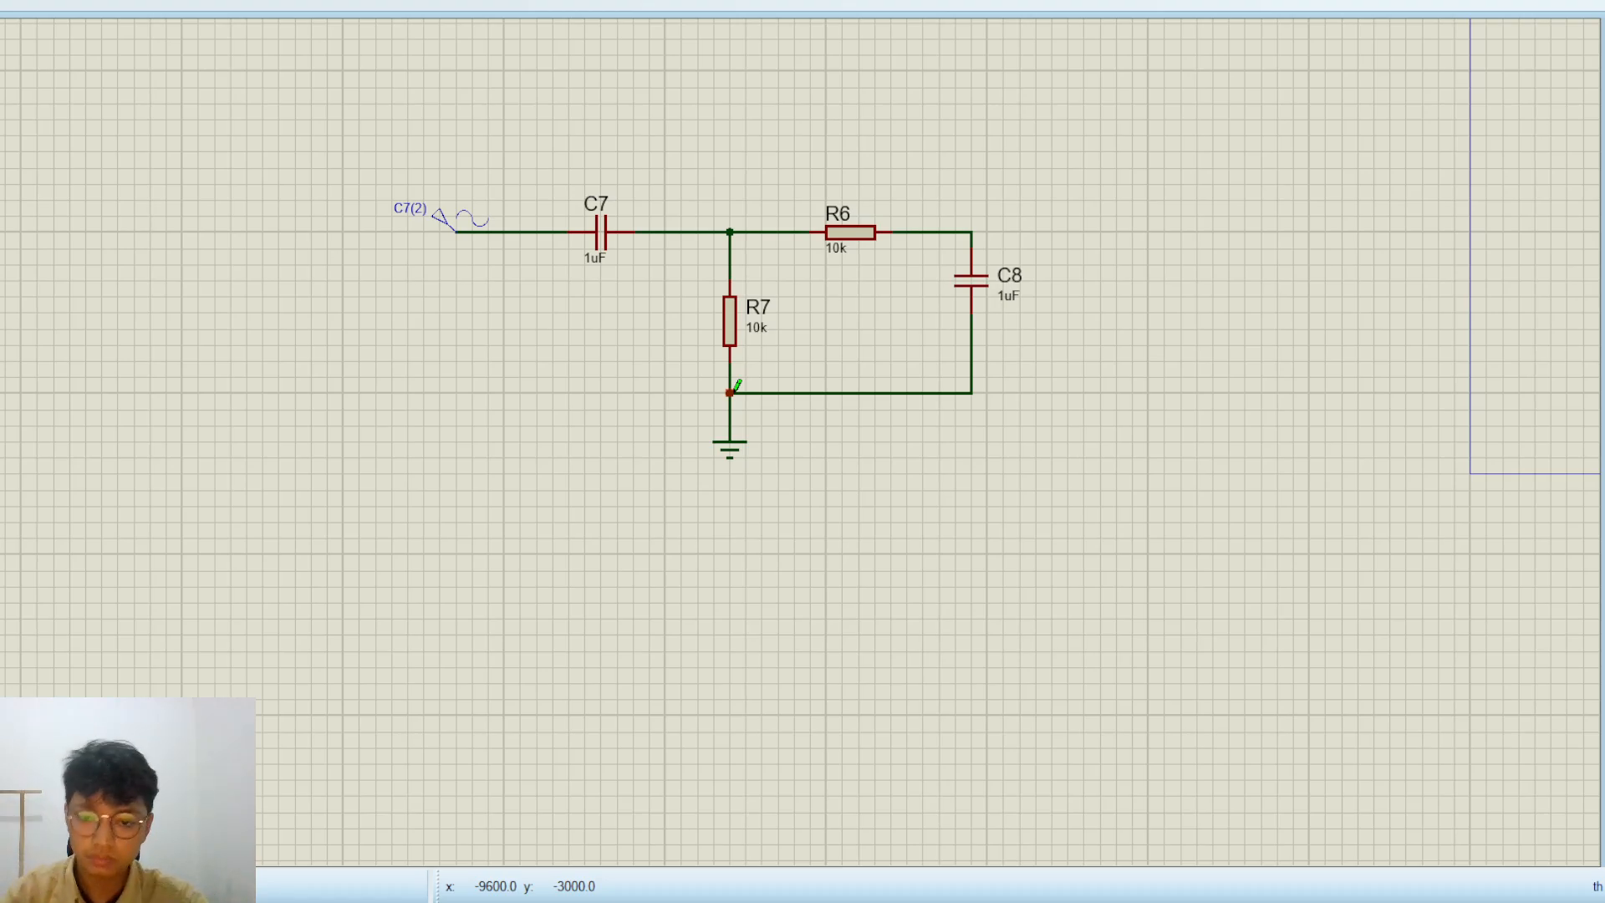
Extend the lower line from the ground junction to an open-ended junction dot below the sine generator, as in the finished band-pass filter
scroll(736, 388, down, 3)
scroll(712, 462, up, 3)
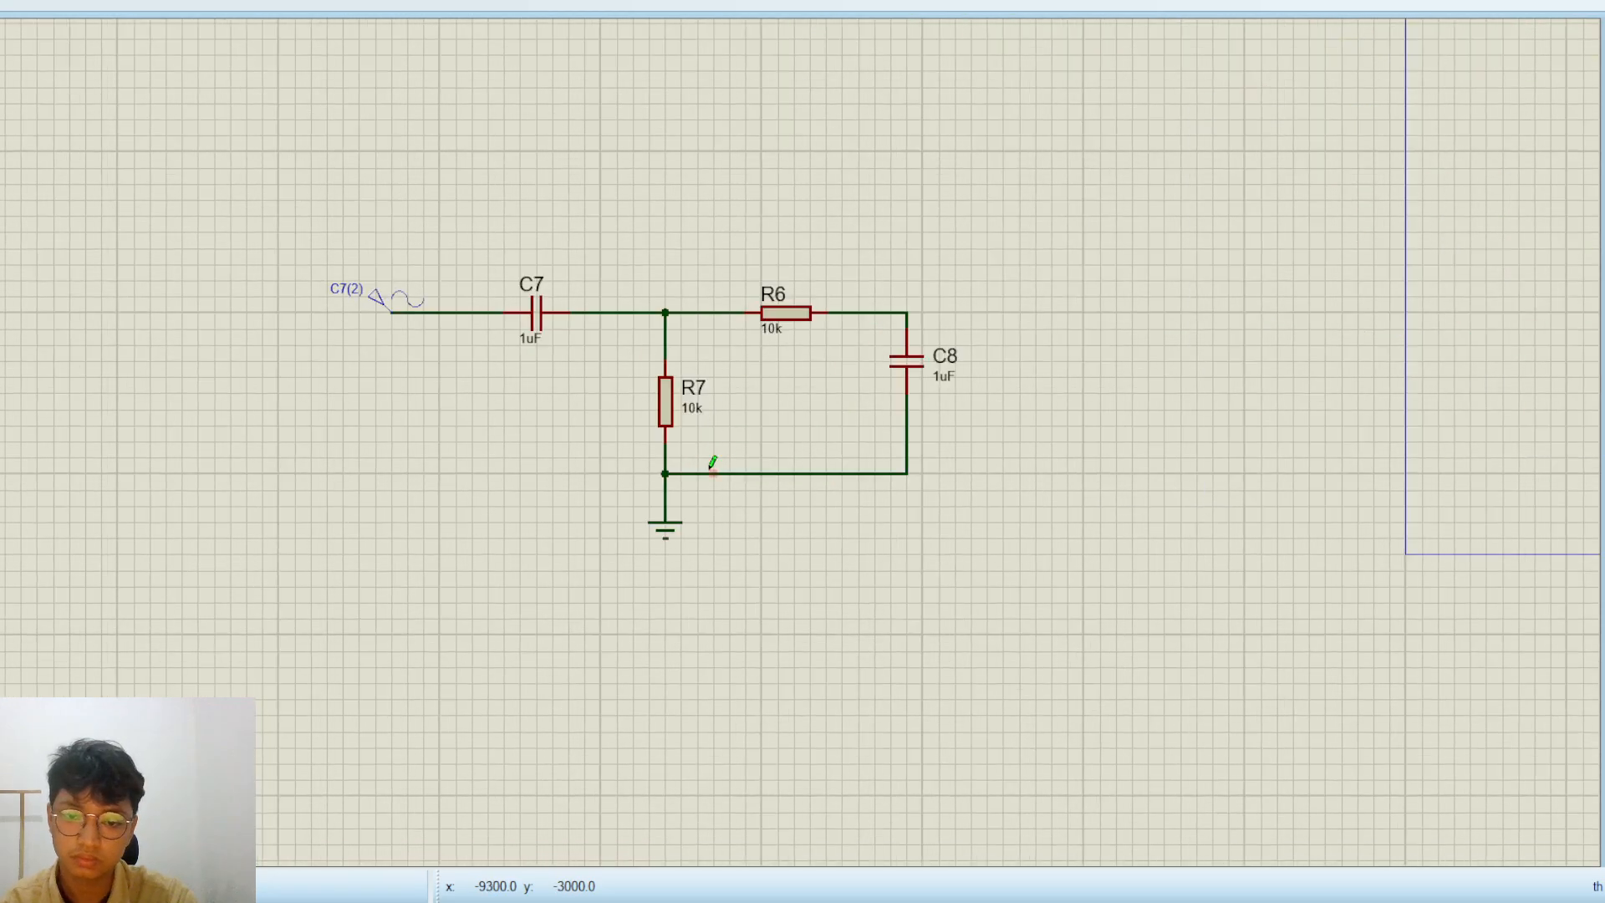
click(664, 474)
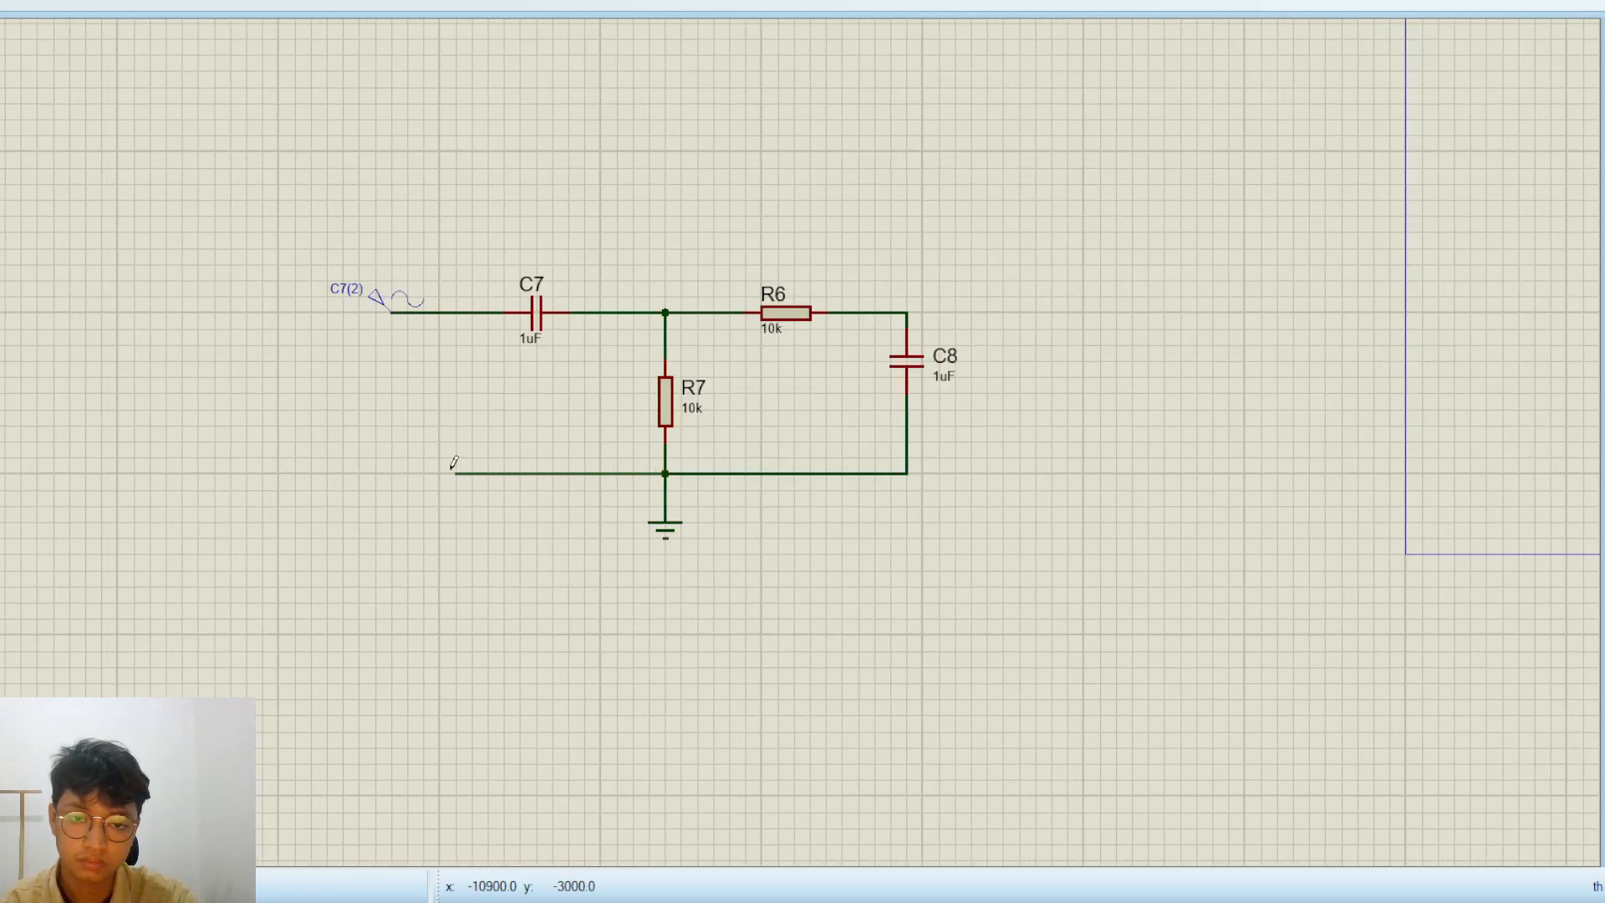
double_click(407, 473)
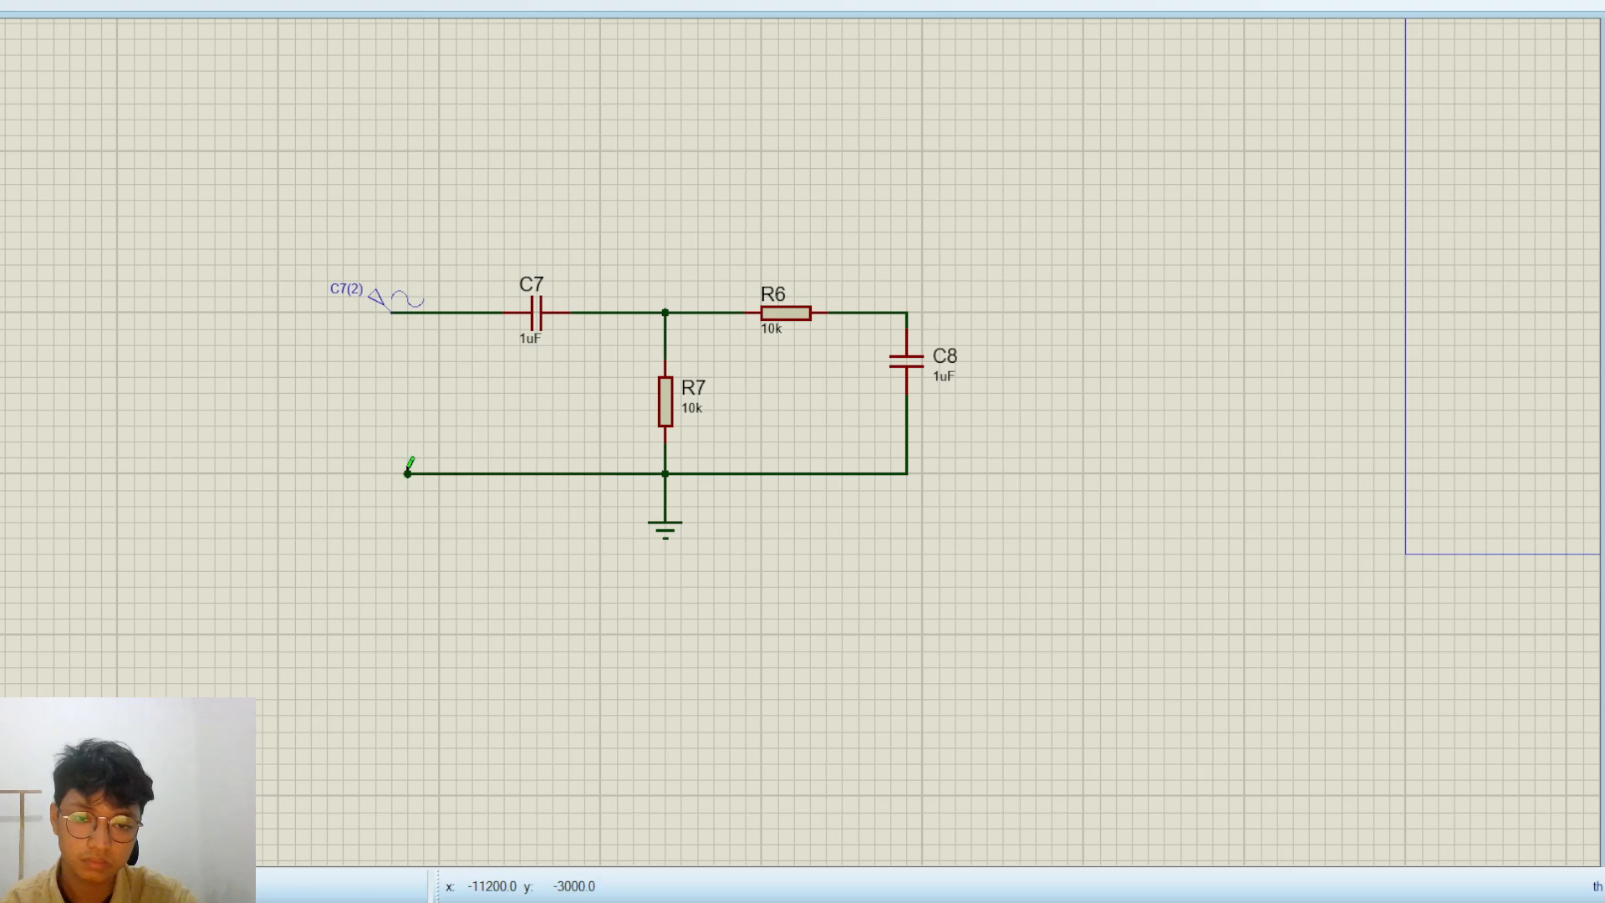
Place a voltage probe on the corner where R6 meets C8
scroll(982, 331, down, 1)
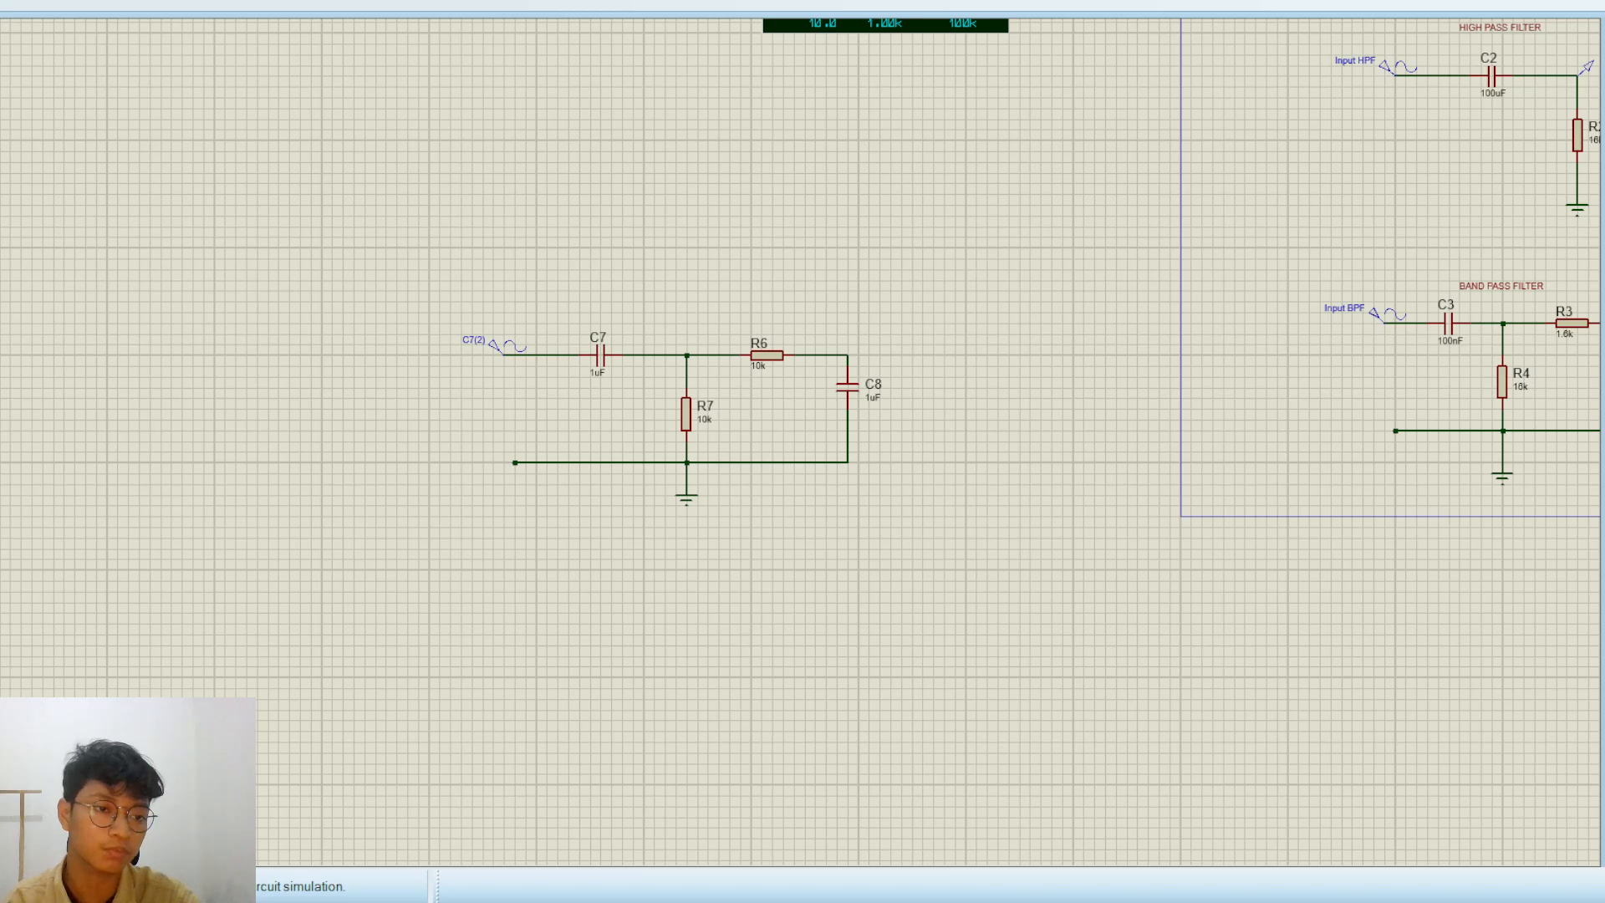
scroll(840, 354, up, 2)
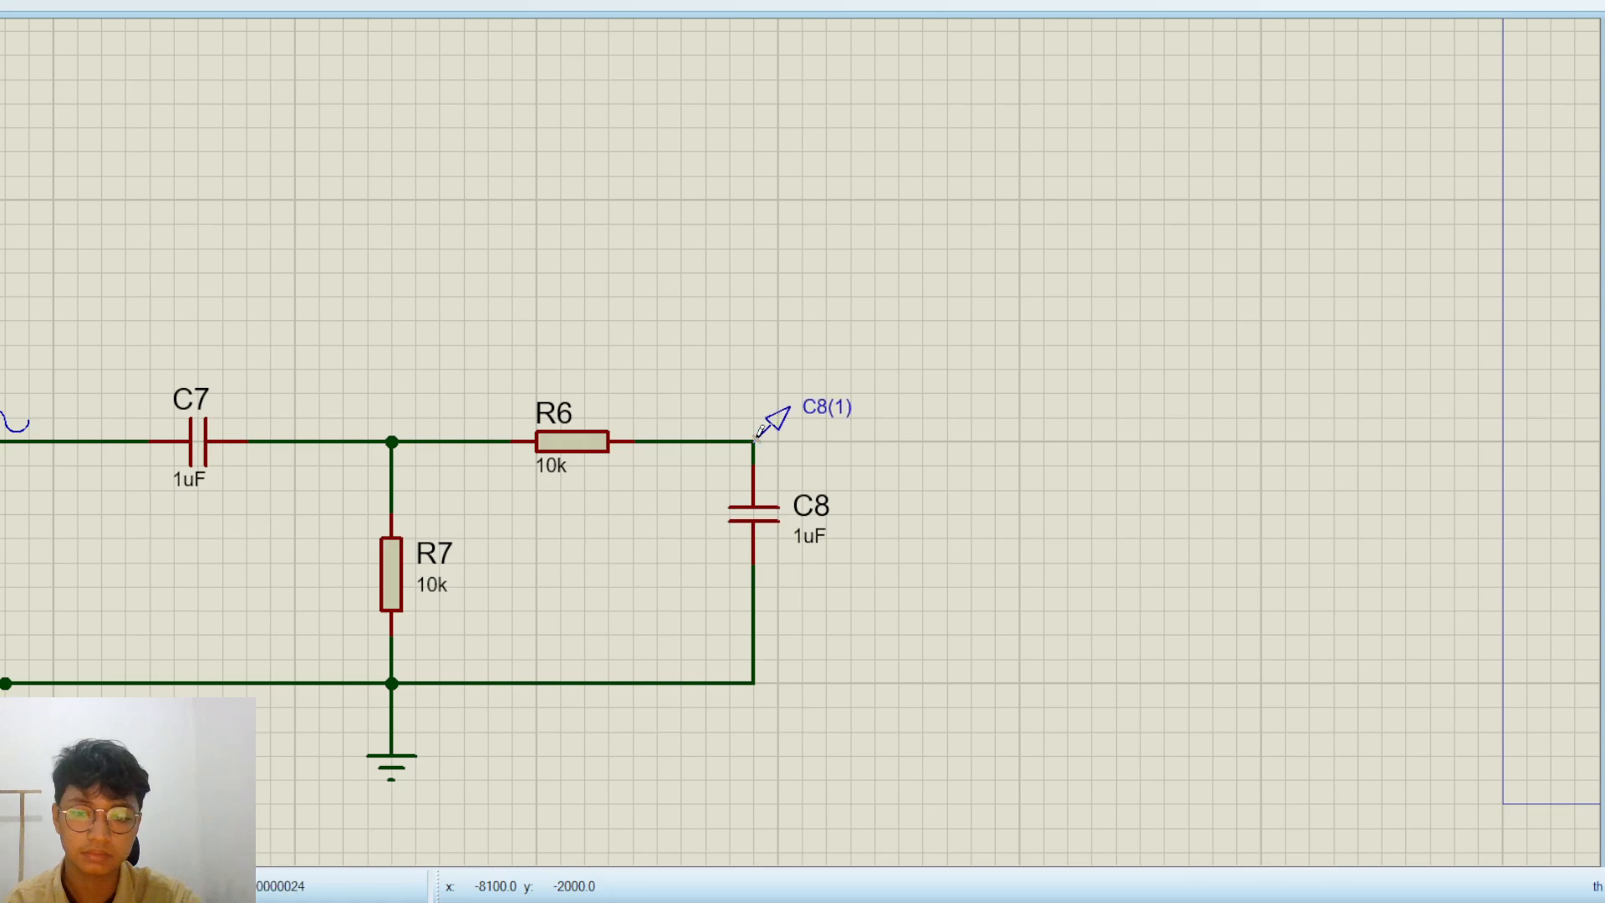
click(756, 435)
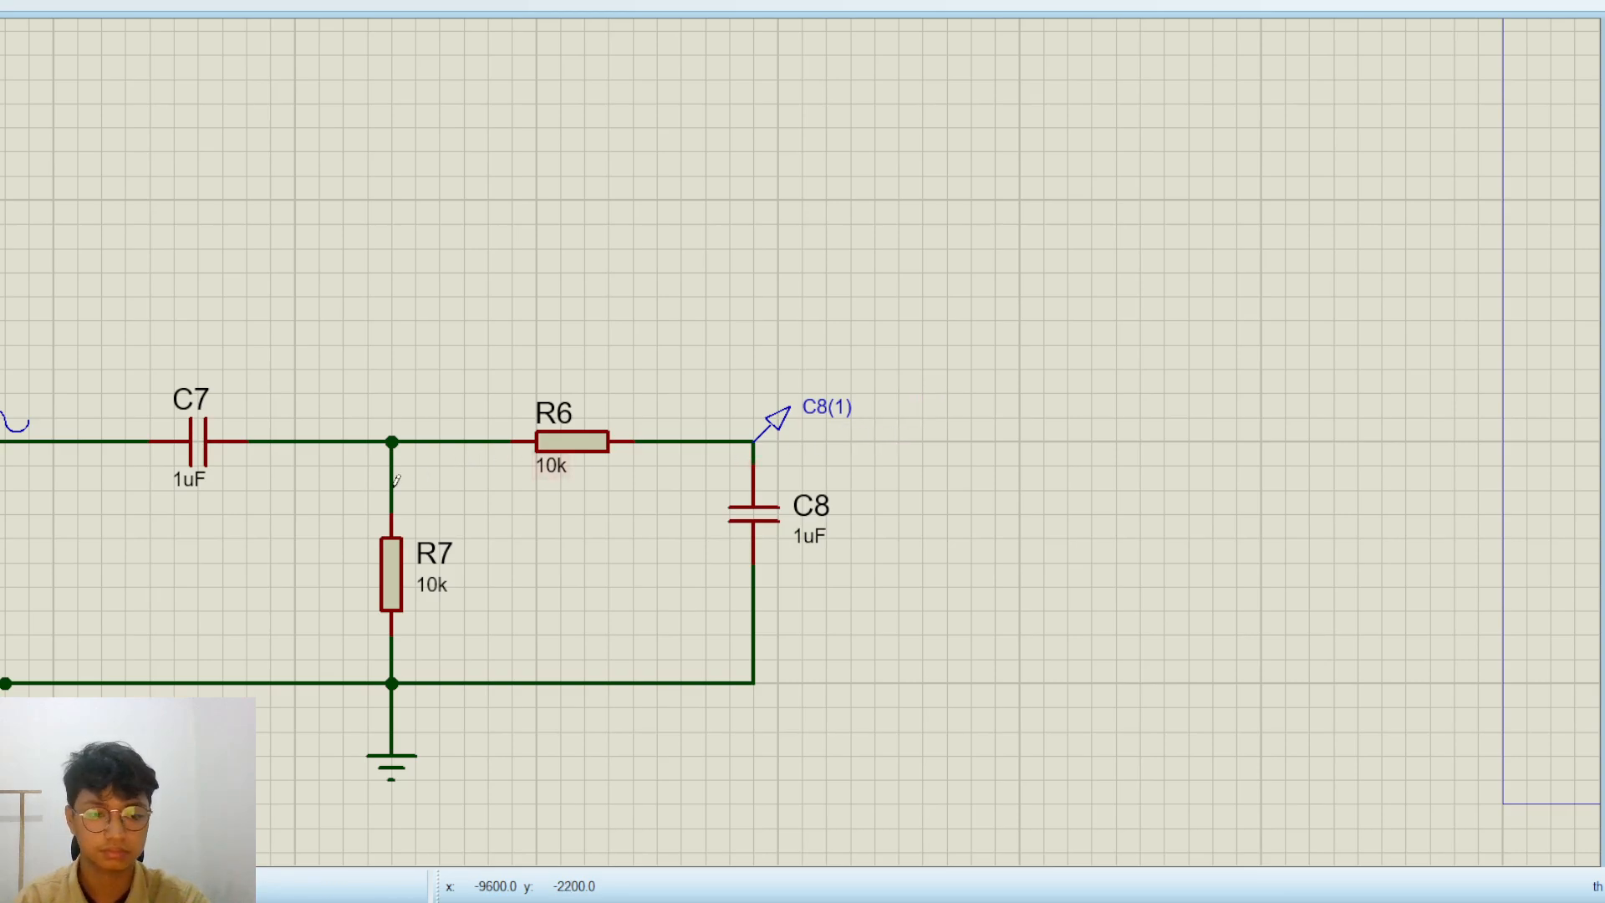
Move the whole rebuilt band-pass circuit closer to the frame around the finished schematic
scroll(292, 441, down, 1)
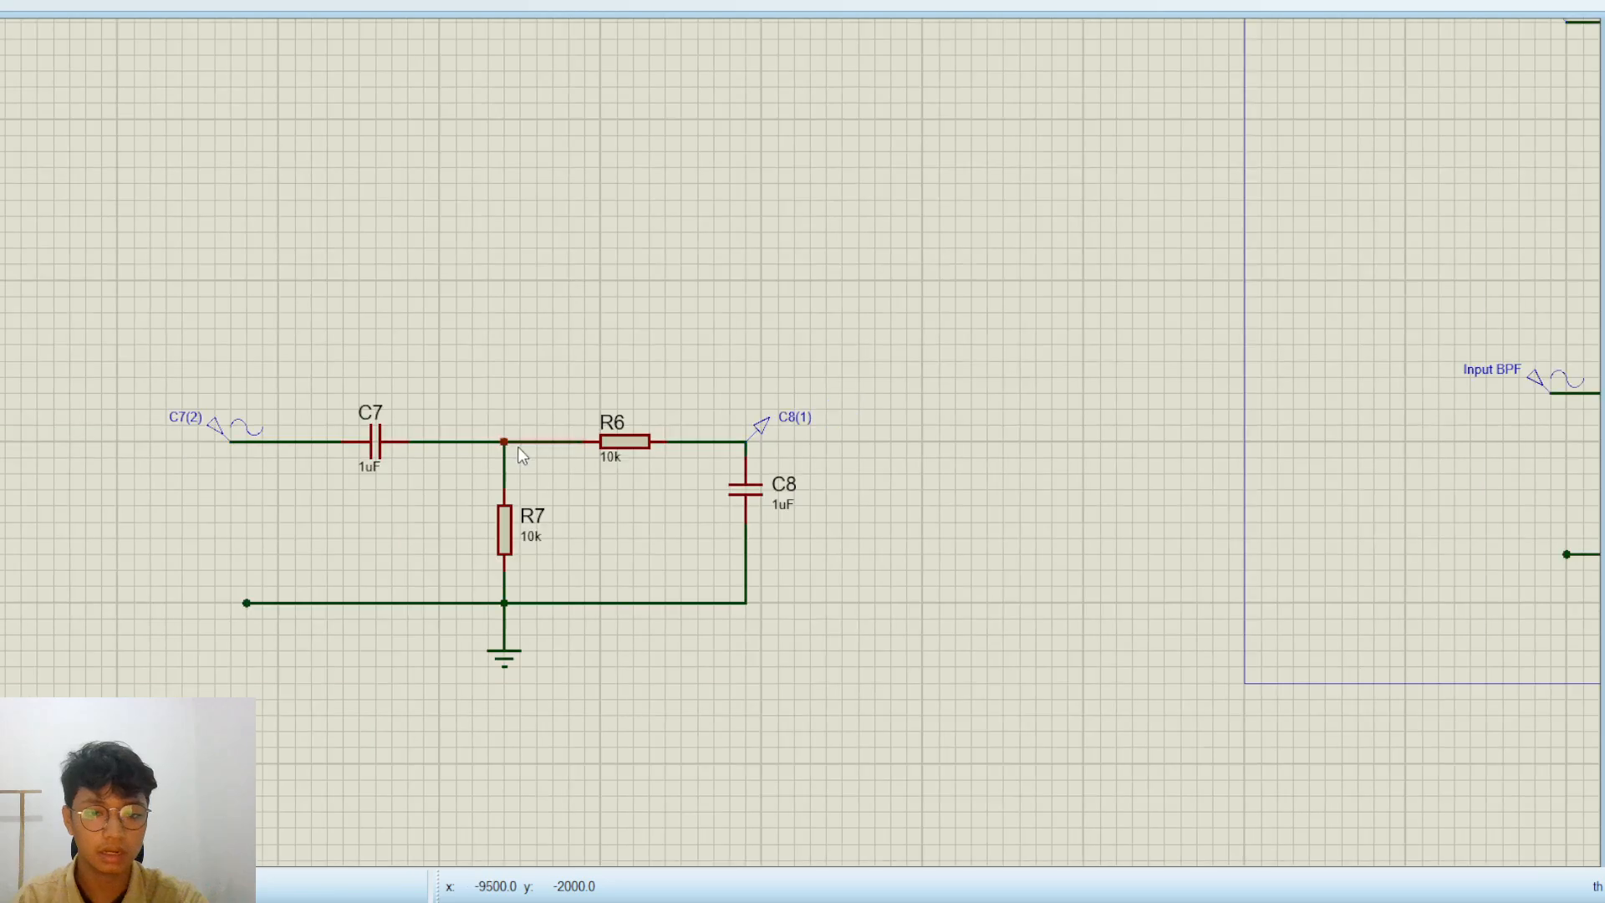
drag(906, 698, 86, 314)
drag(381, 518, 881, 470)
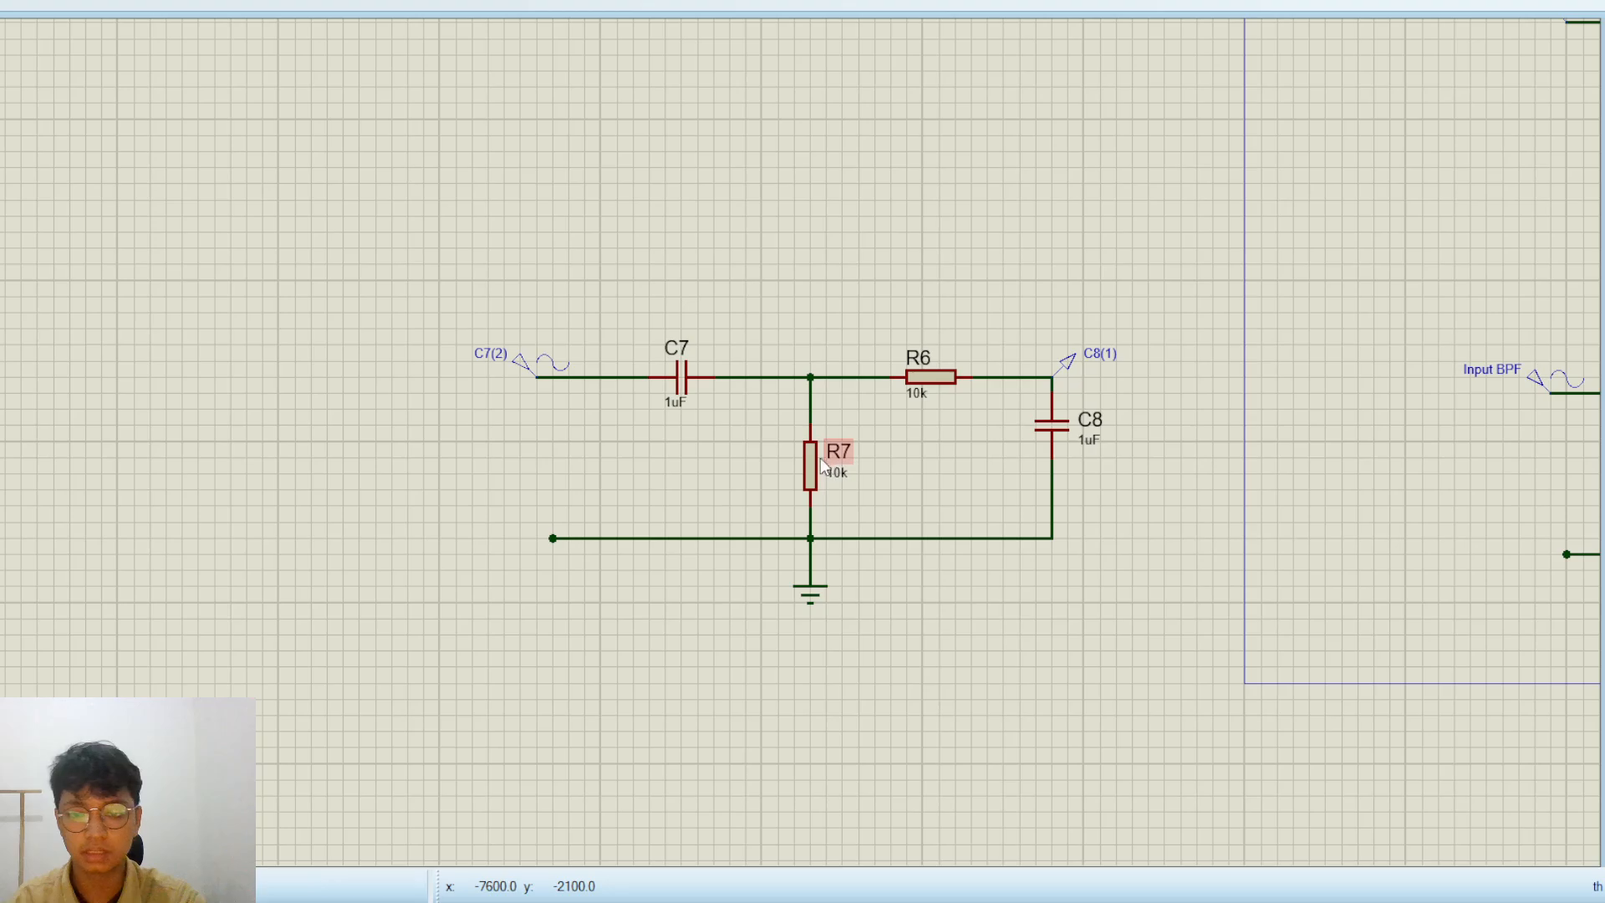
scroll(795, 452, down, 1)
scroll(729, 442, up, 1)
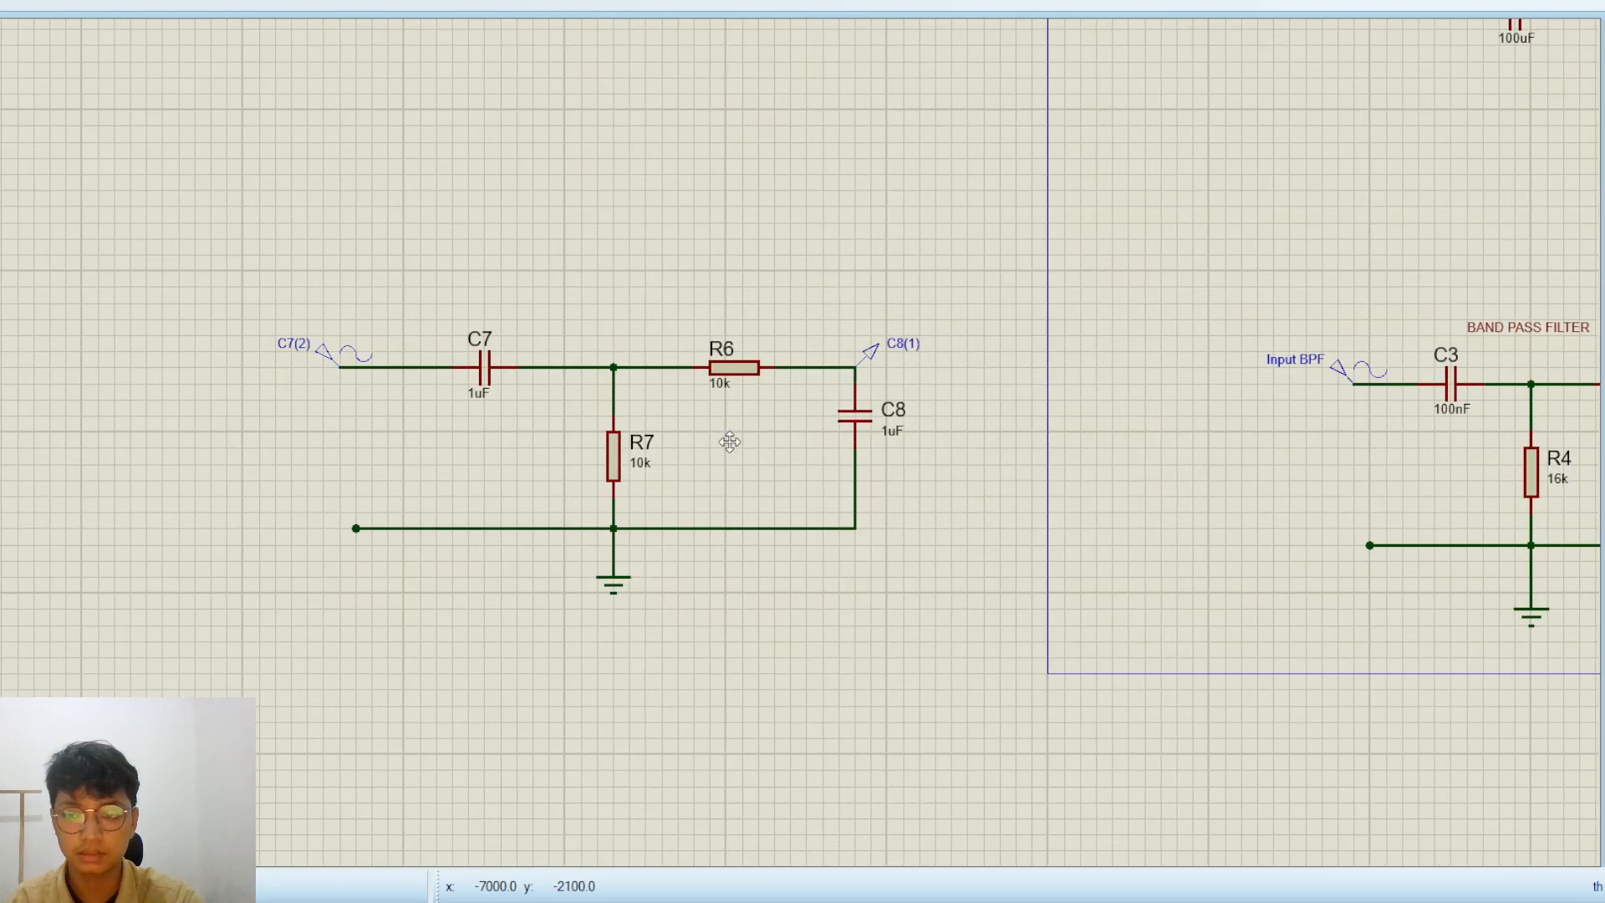
Set resistor R6 to 1.6k, matching R3 in the finished band-pass filter
click(463, 514)
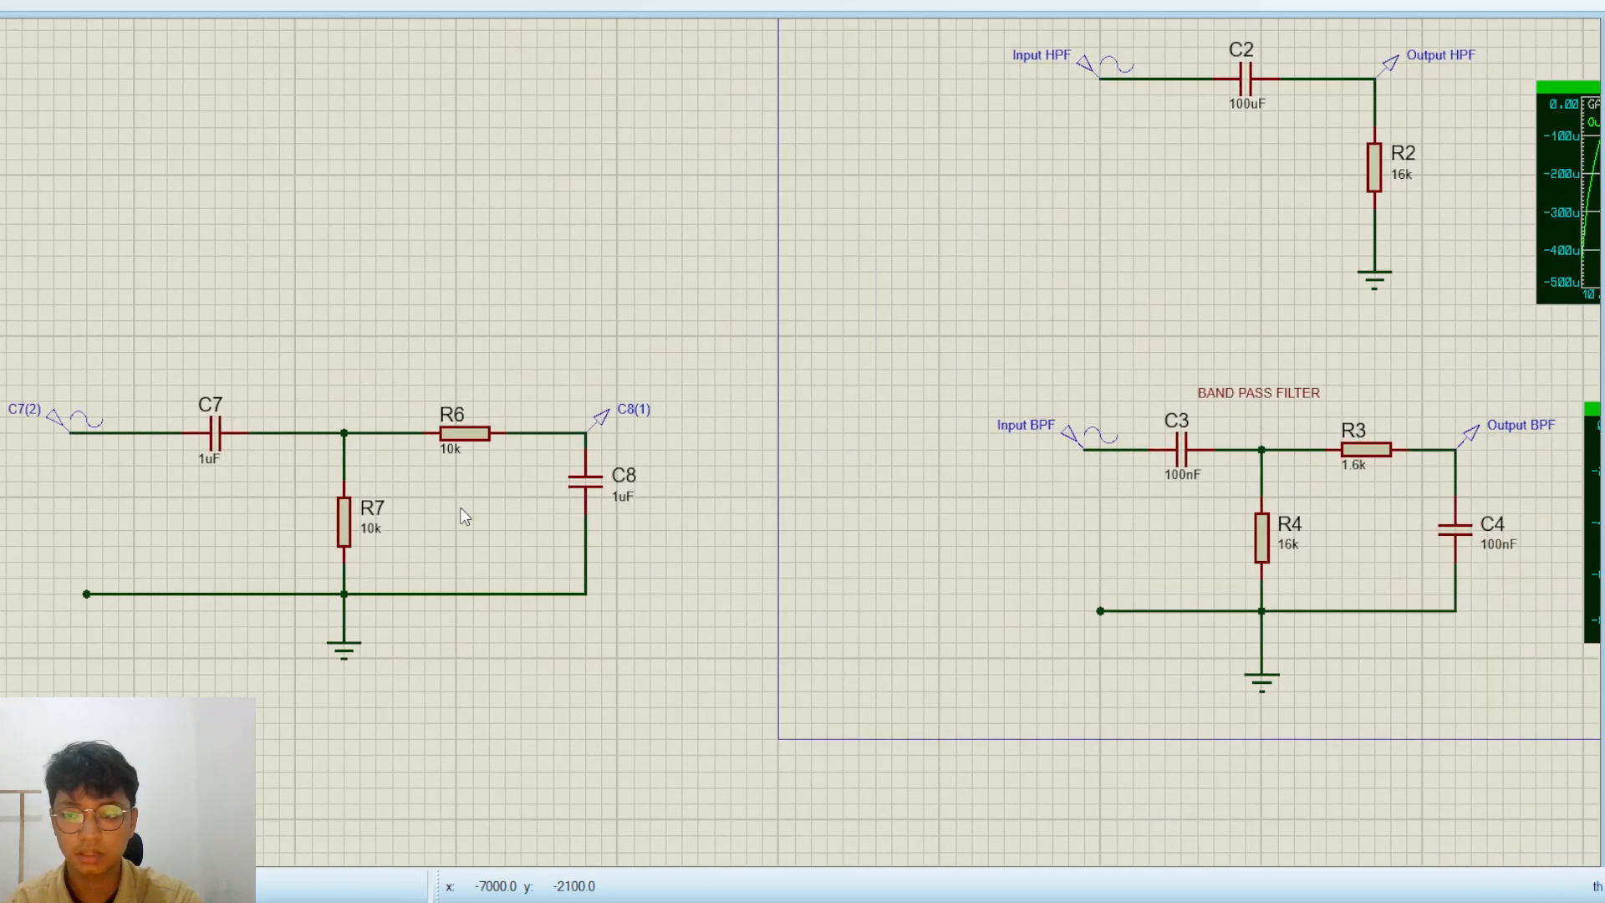
click(463, 434)
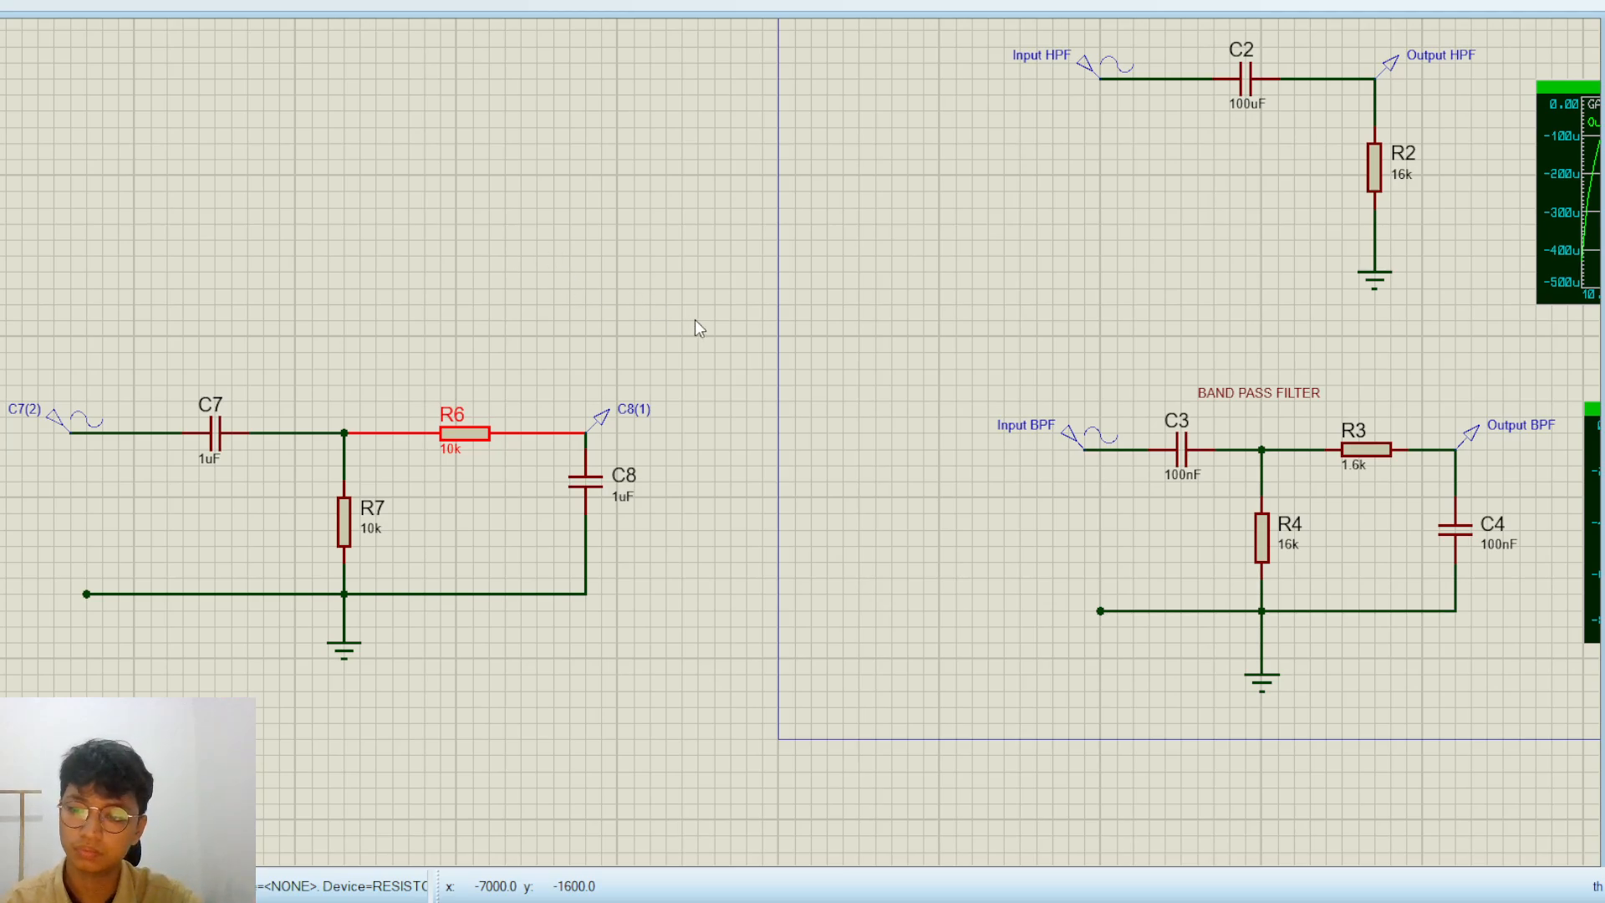
click(880, 225)
click(500, 469)
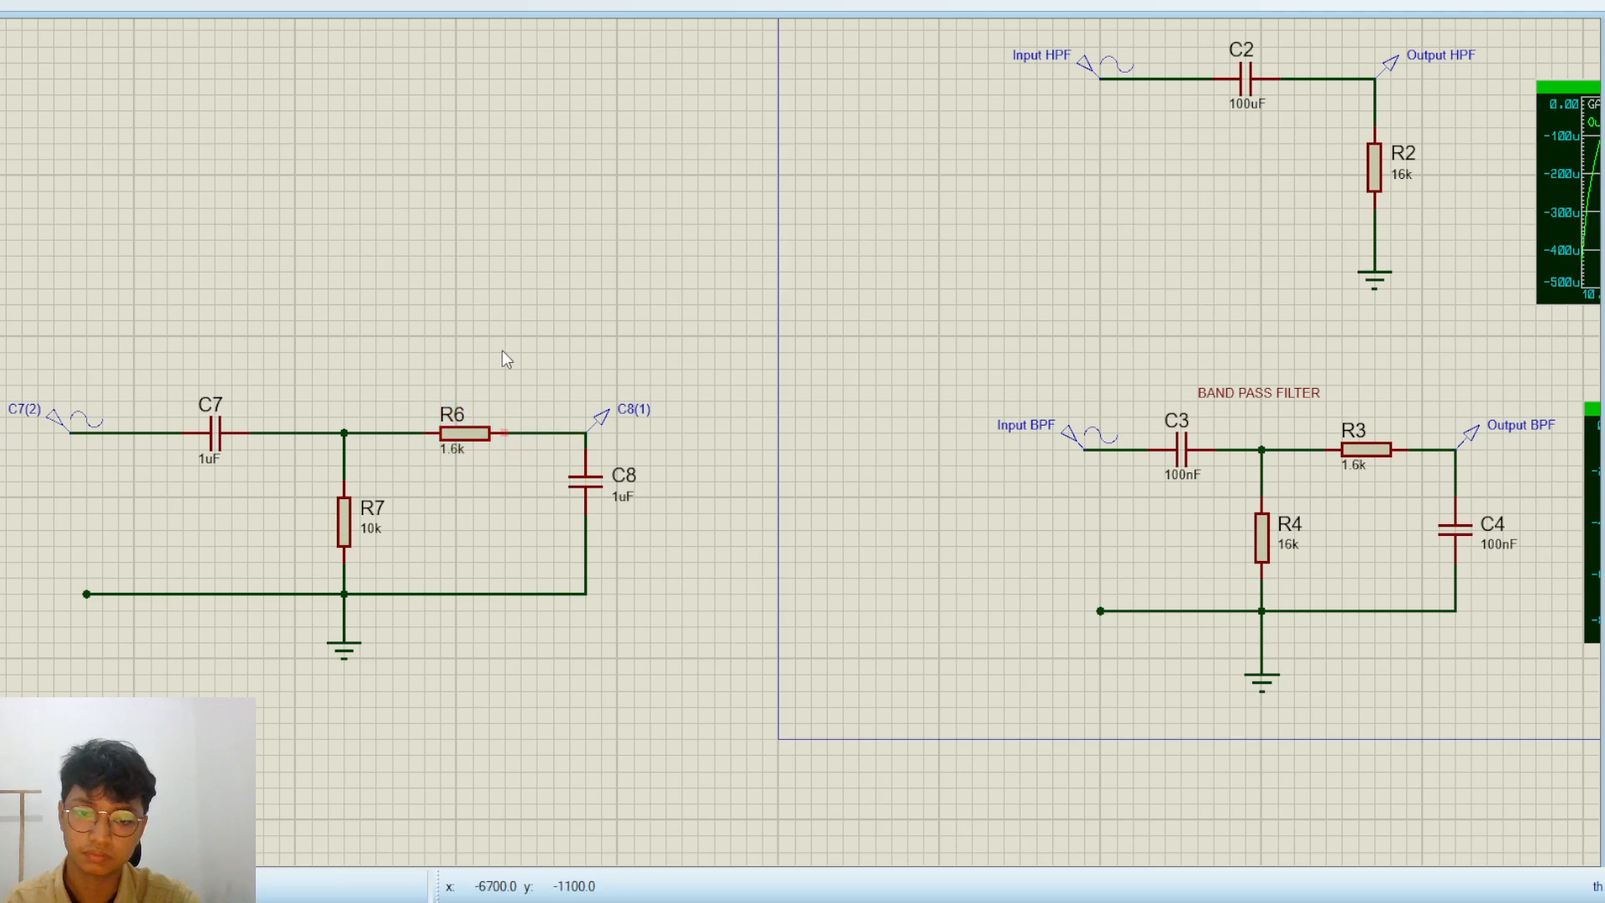
Set resistor R7 to 16k, matching R4 in the finished band-pass filter
scroll(730, 442, down, 1)
scroll(803, 539, down, 2)
scroll(803, 539, up, 1)
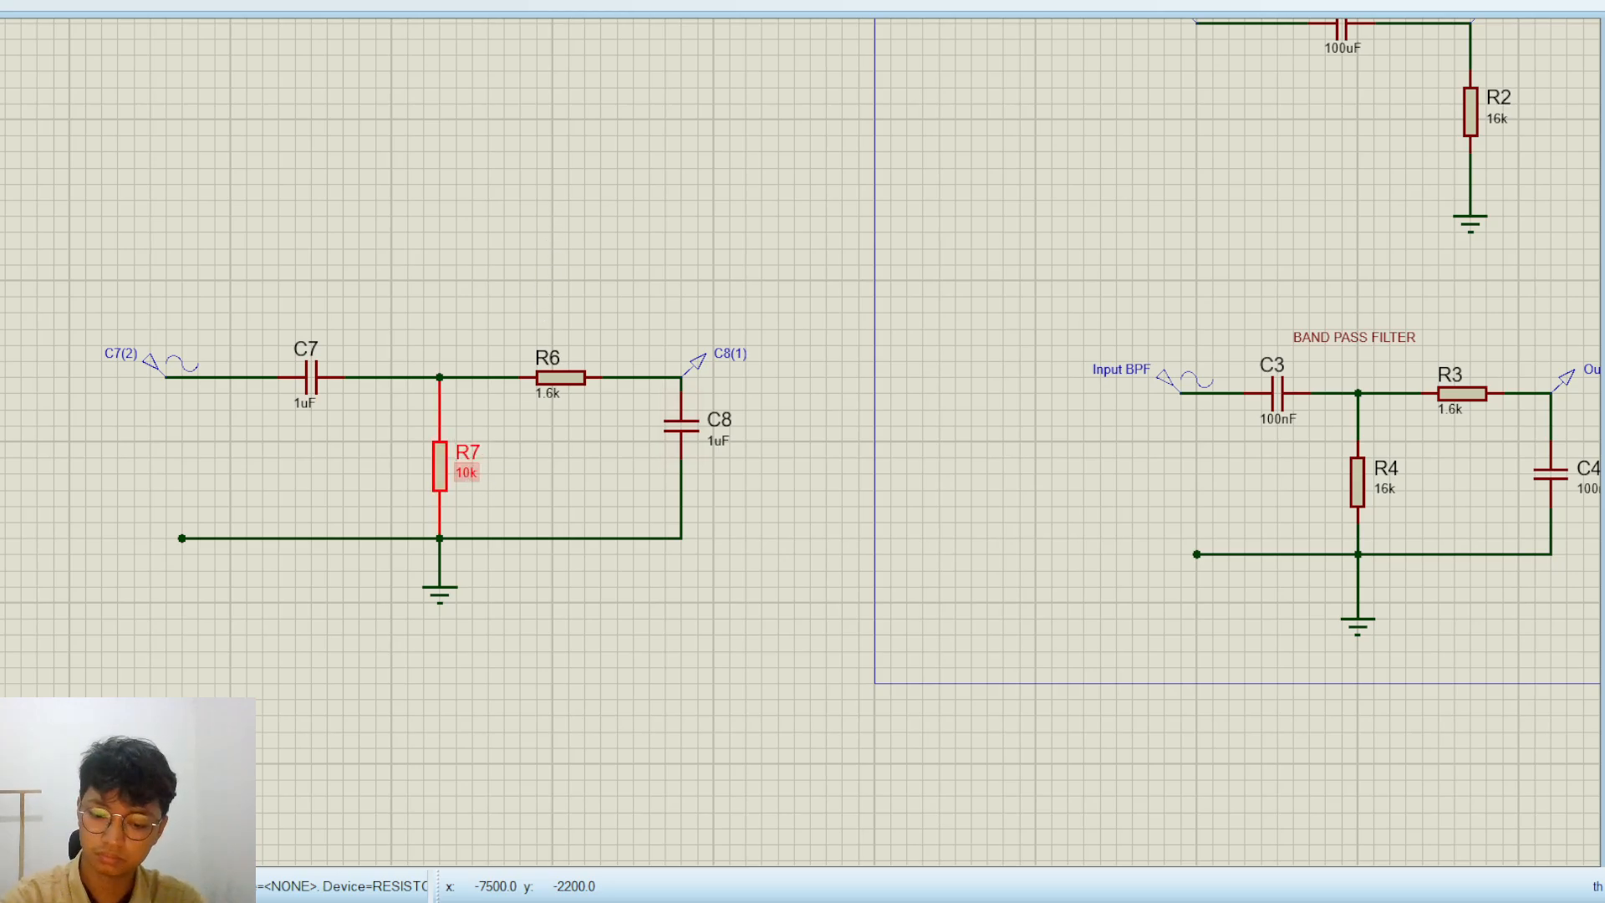
click(779, 658)
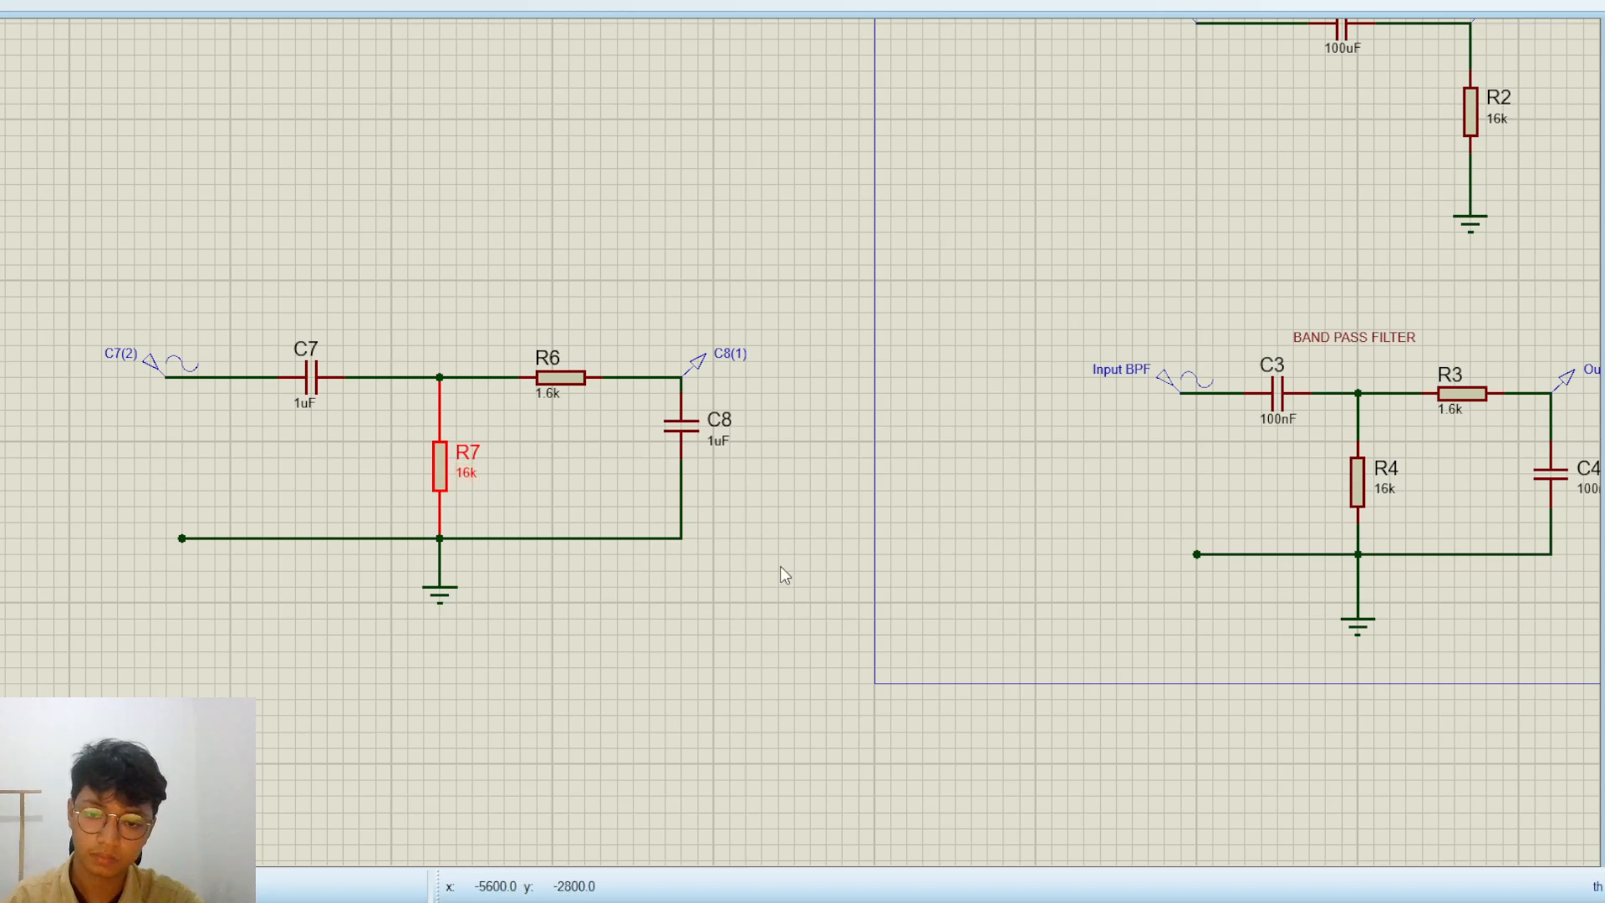
click(780, 565)
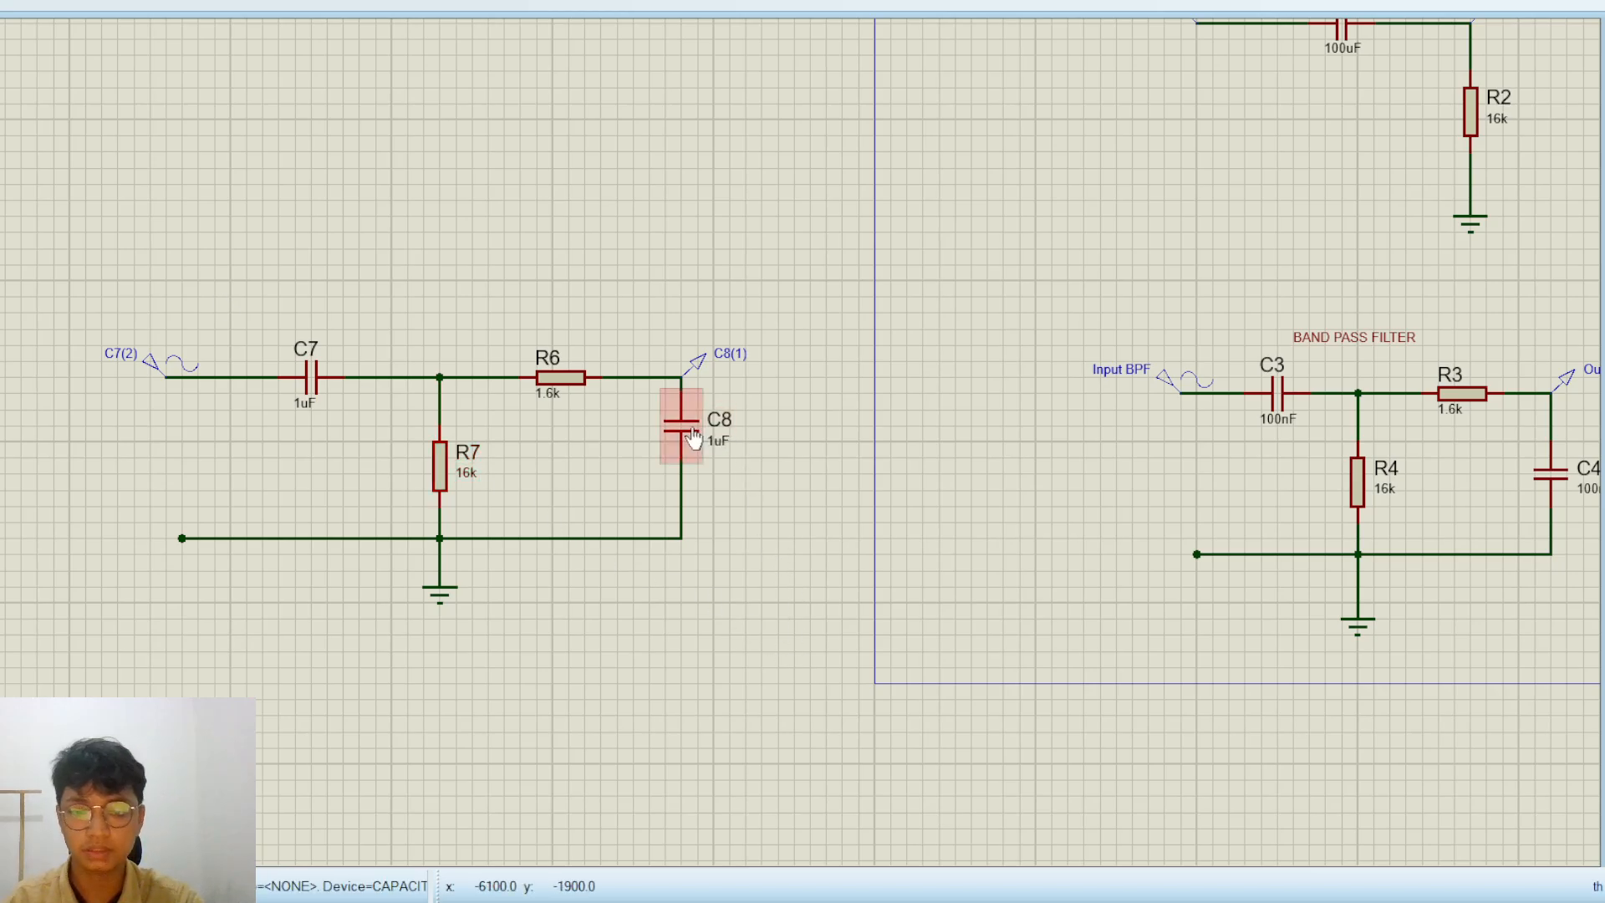
Set capacitor C8 to 100nF, matching C4 in the finished band-pass filter
click(693, 437)
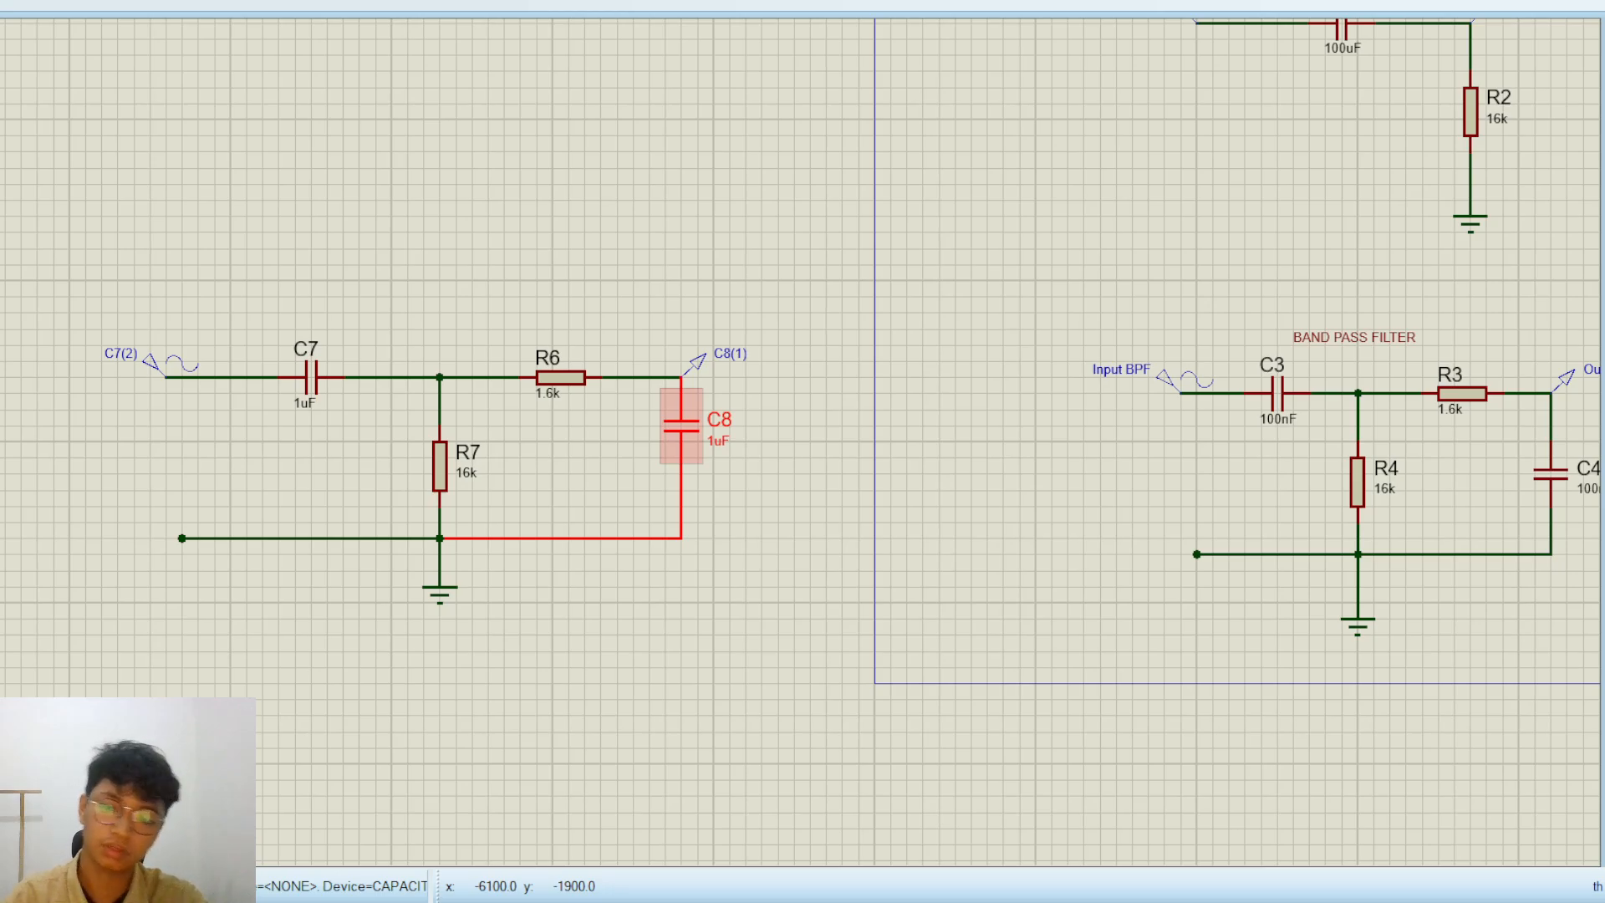
scroll(911, 264, down, 1)
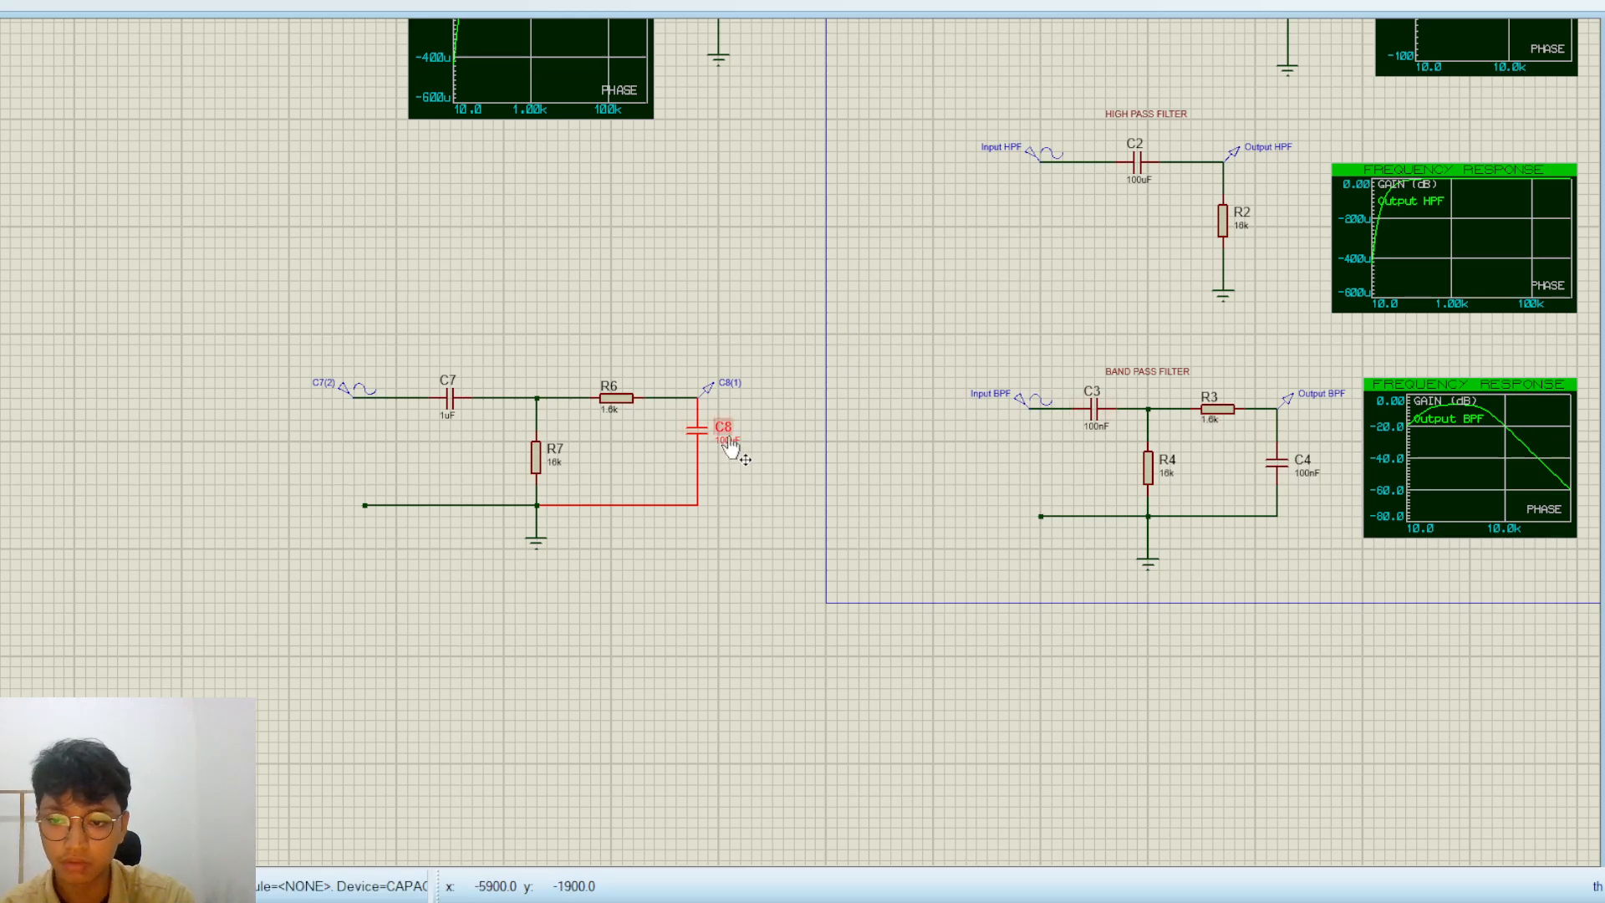
scroll(729, 443, up, 1)
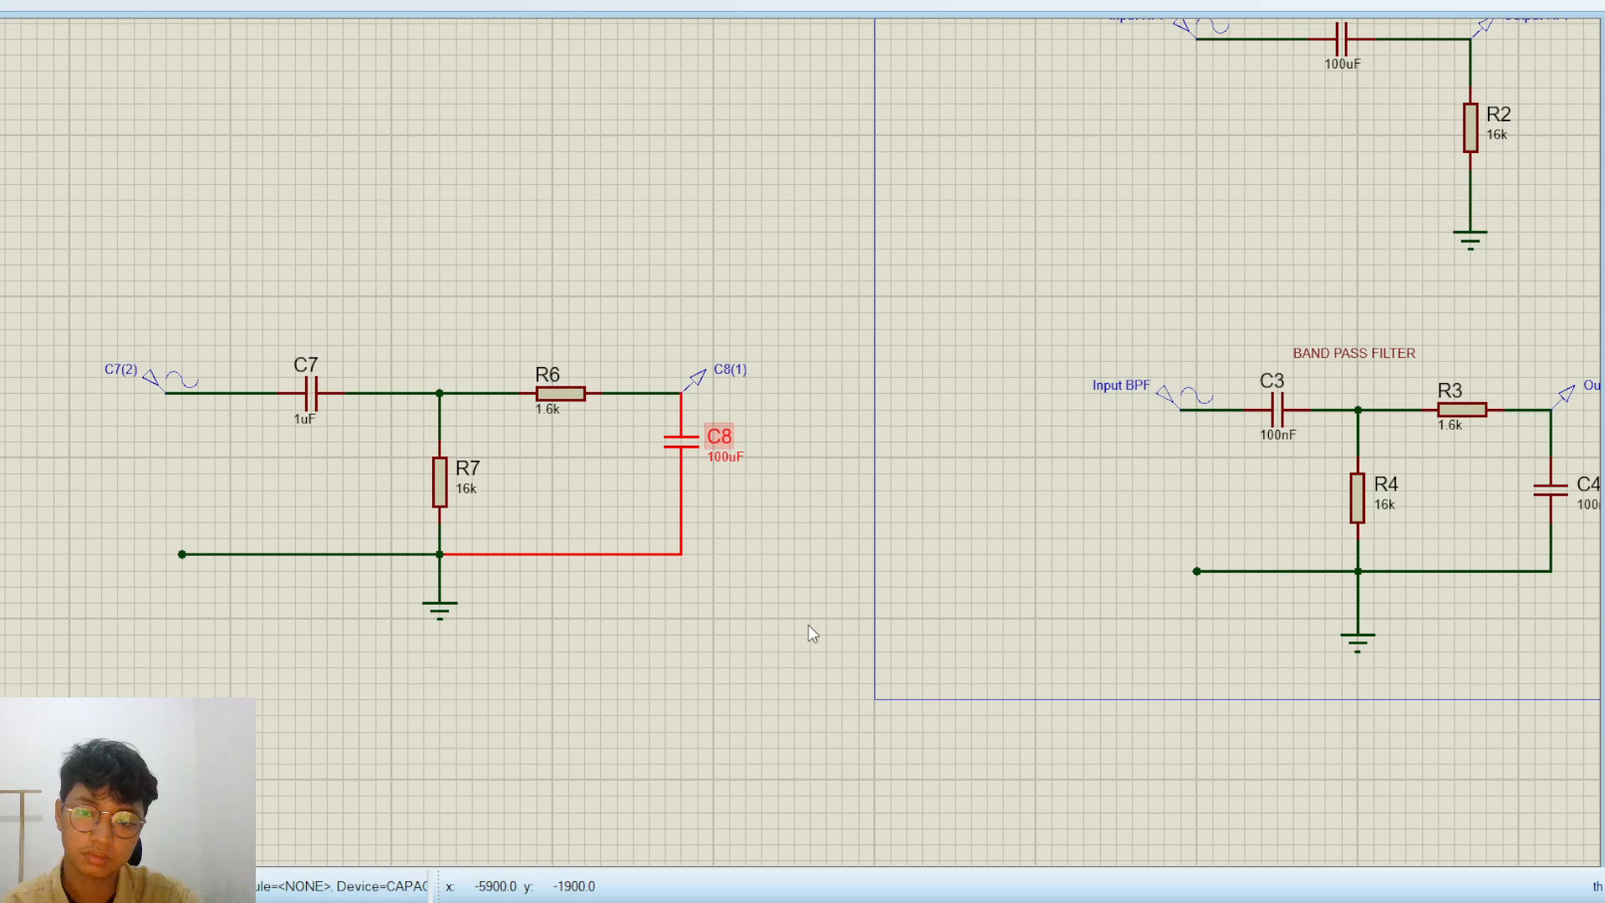
scroll(730, 441, up, 1)
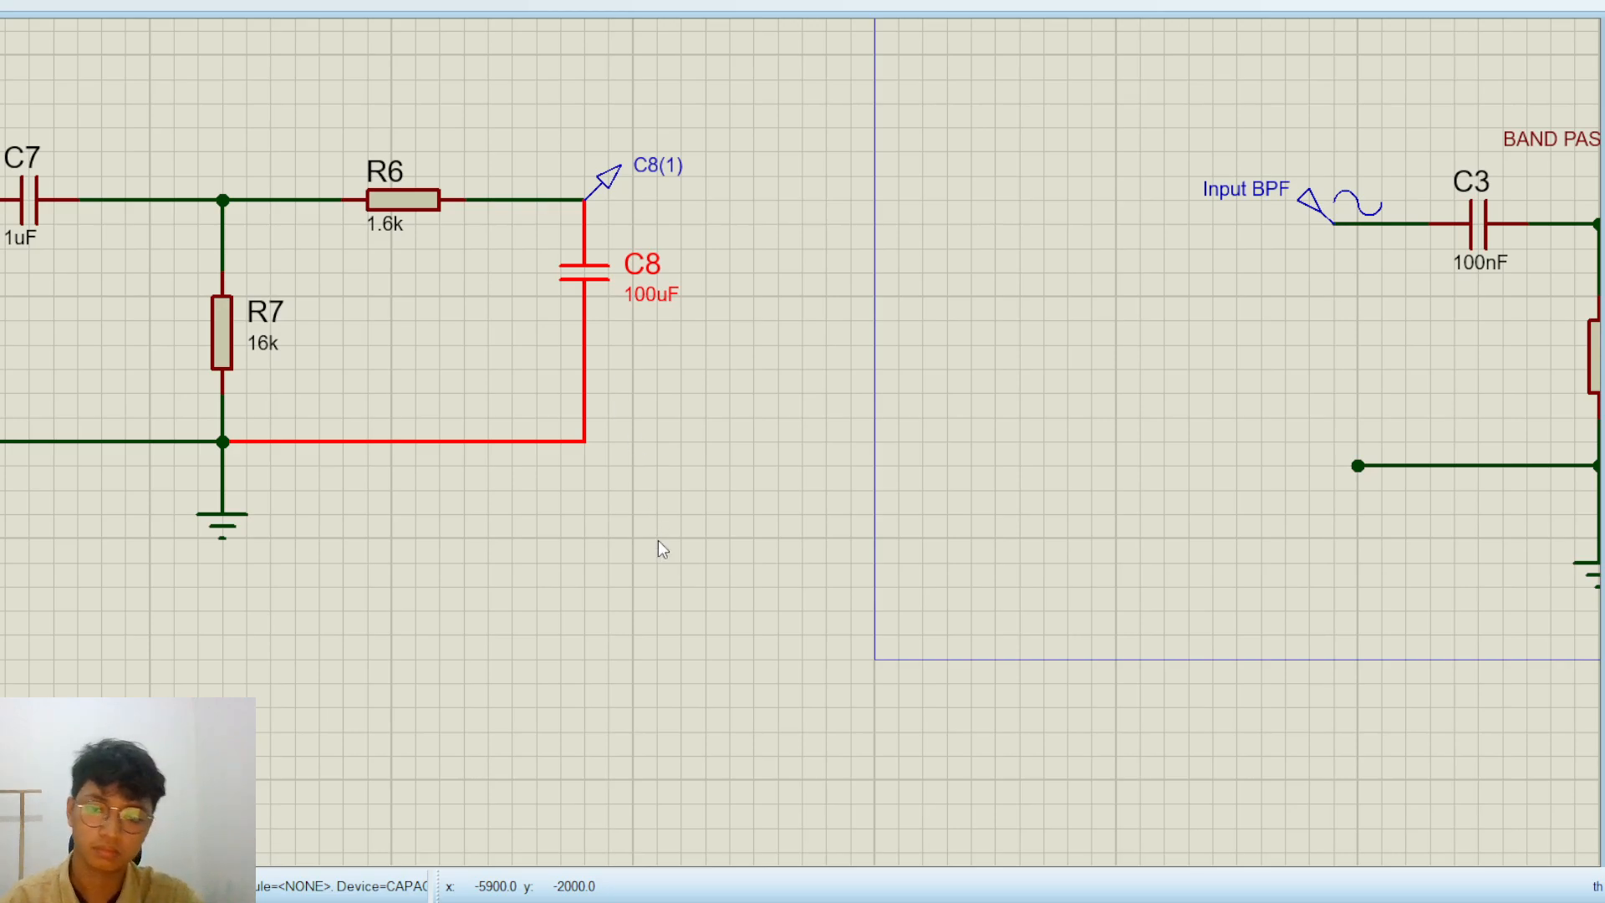
Set capacitor C7 to 100nF, matching C3 in the finished band-pass filter
click(16, 208)
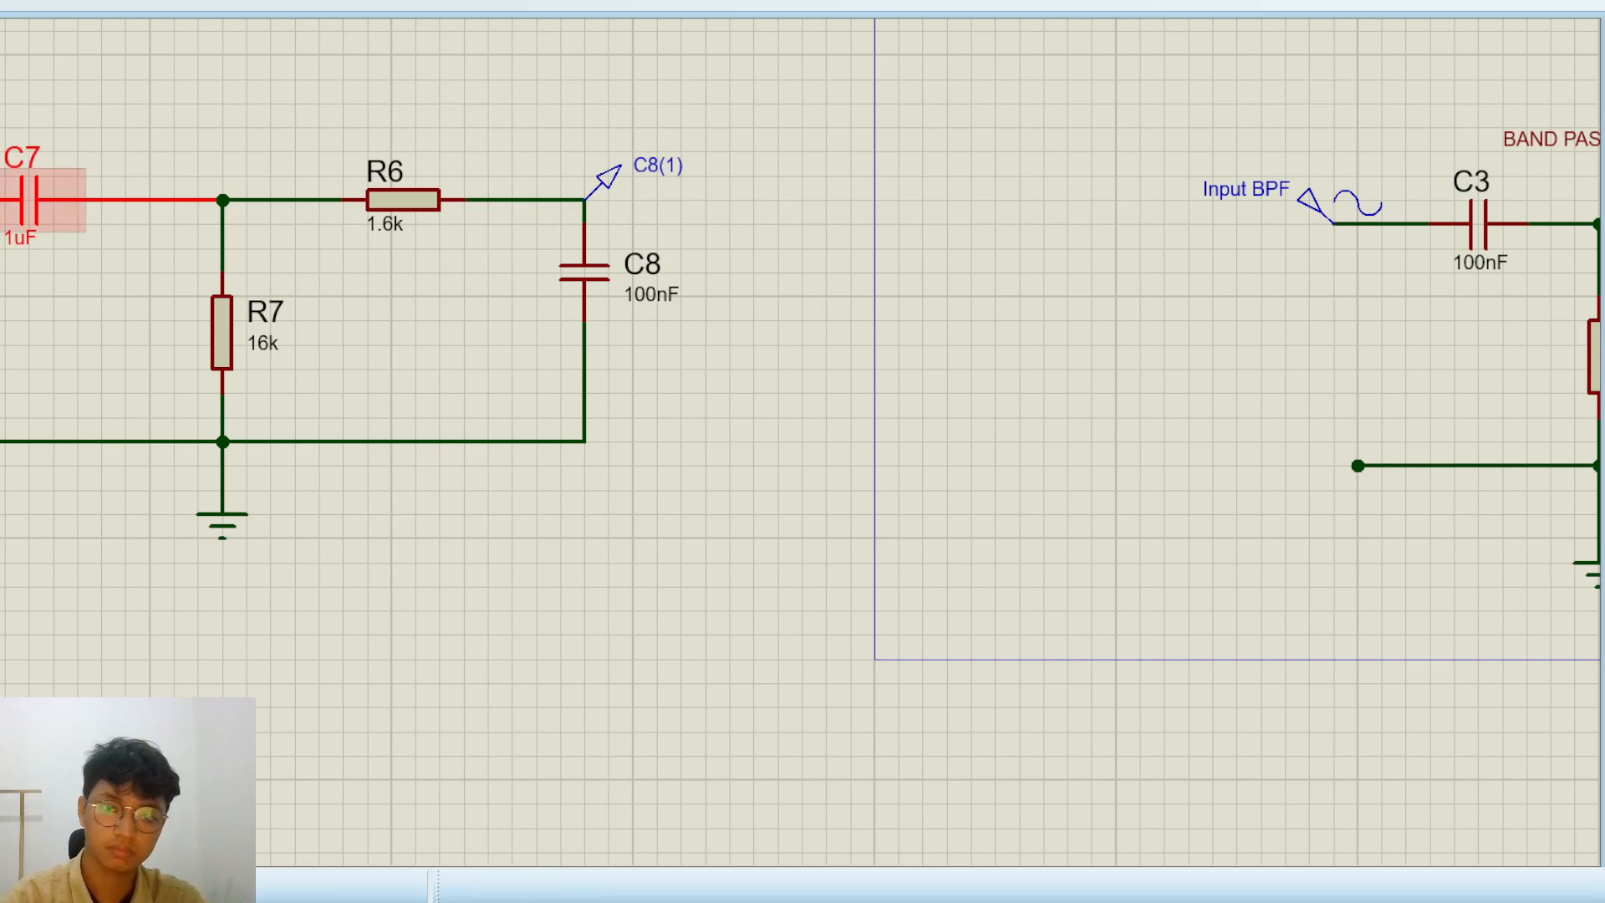
click(902, 229)
click(466, 327)
scroll(464, 327, down, 1)
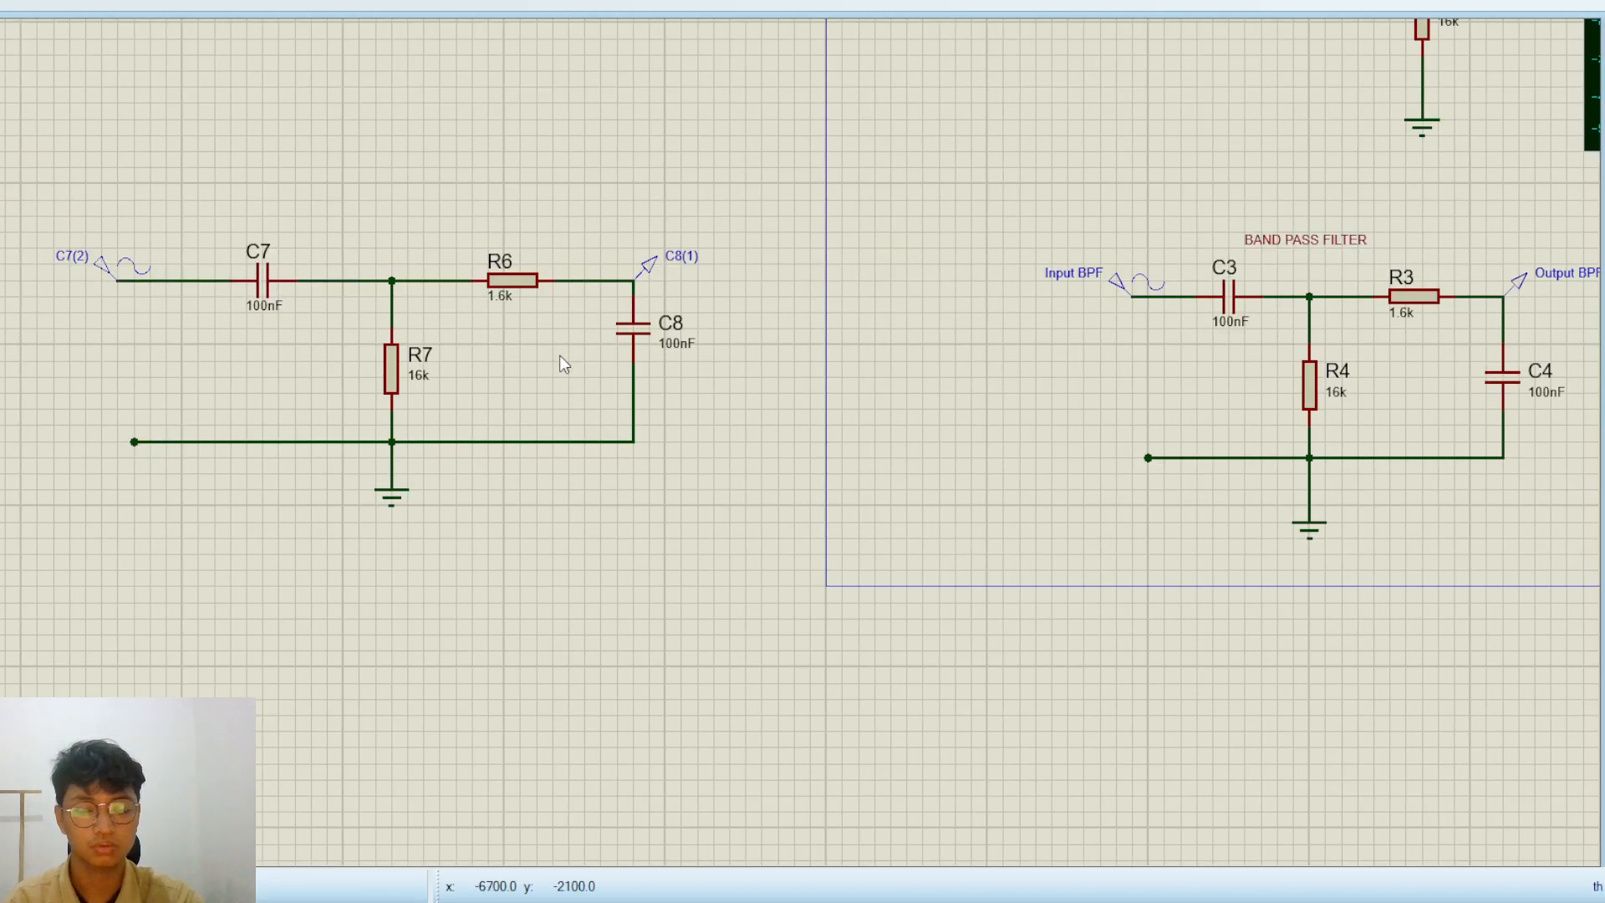
Name the rebuilt band-pass circuit's input generator "Input BPF (1)" and its output probe "Output BPF (1)"
middle_click(483, 387)
click(631, 553)
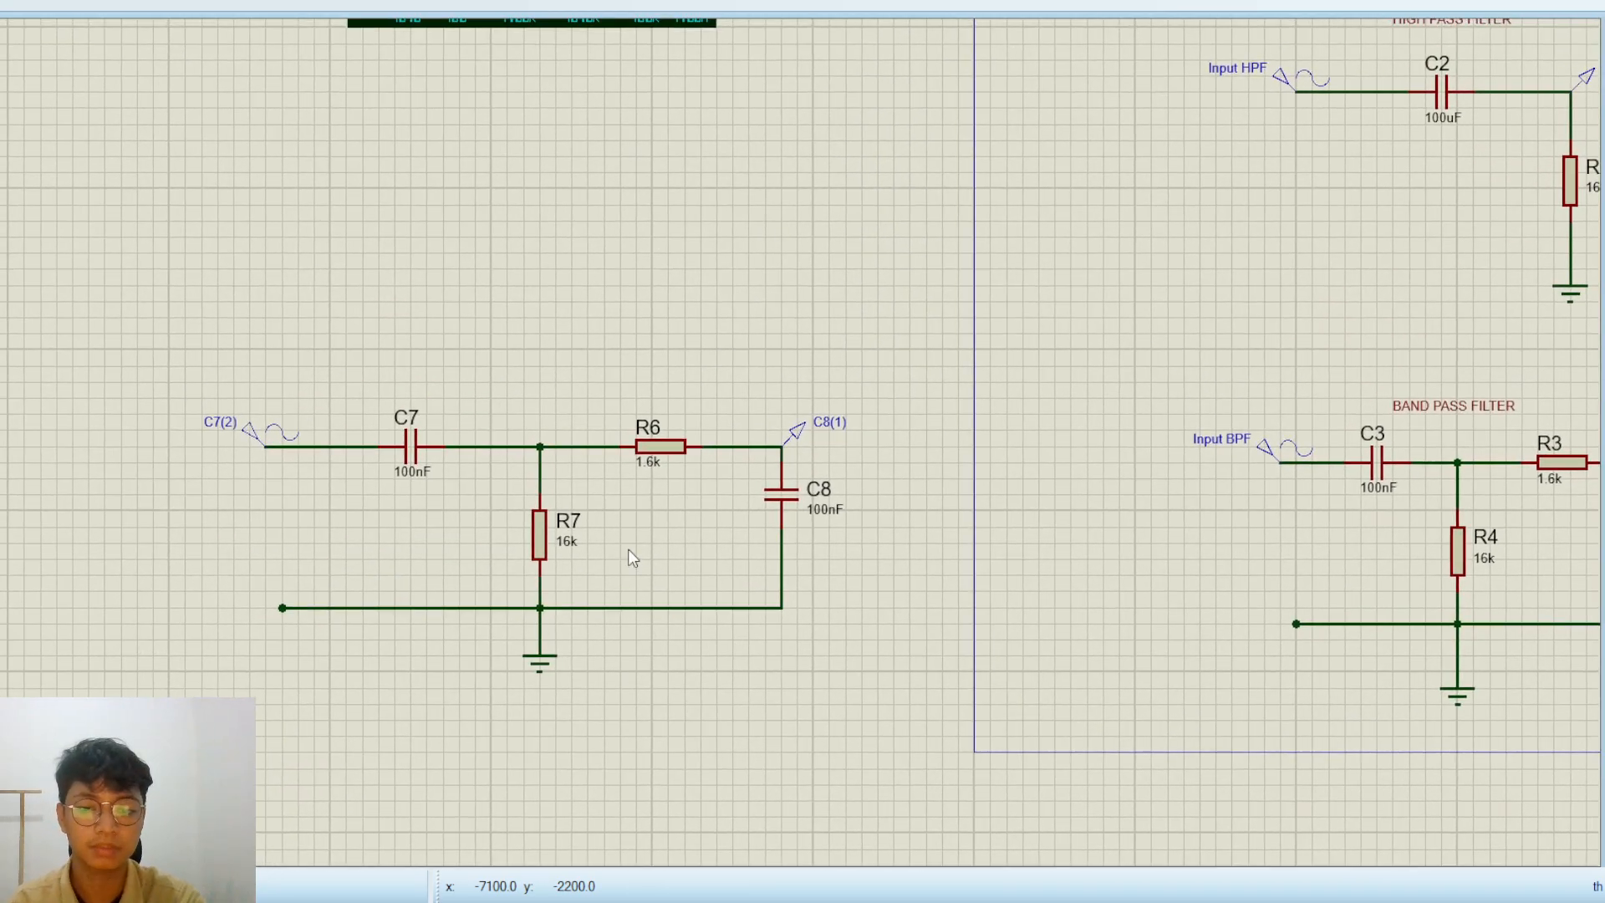
scroll(628, 549, up, 1)
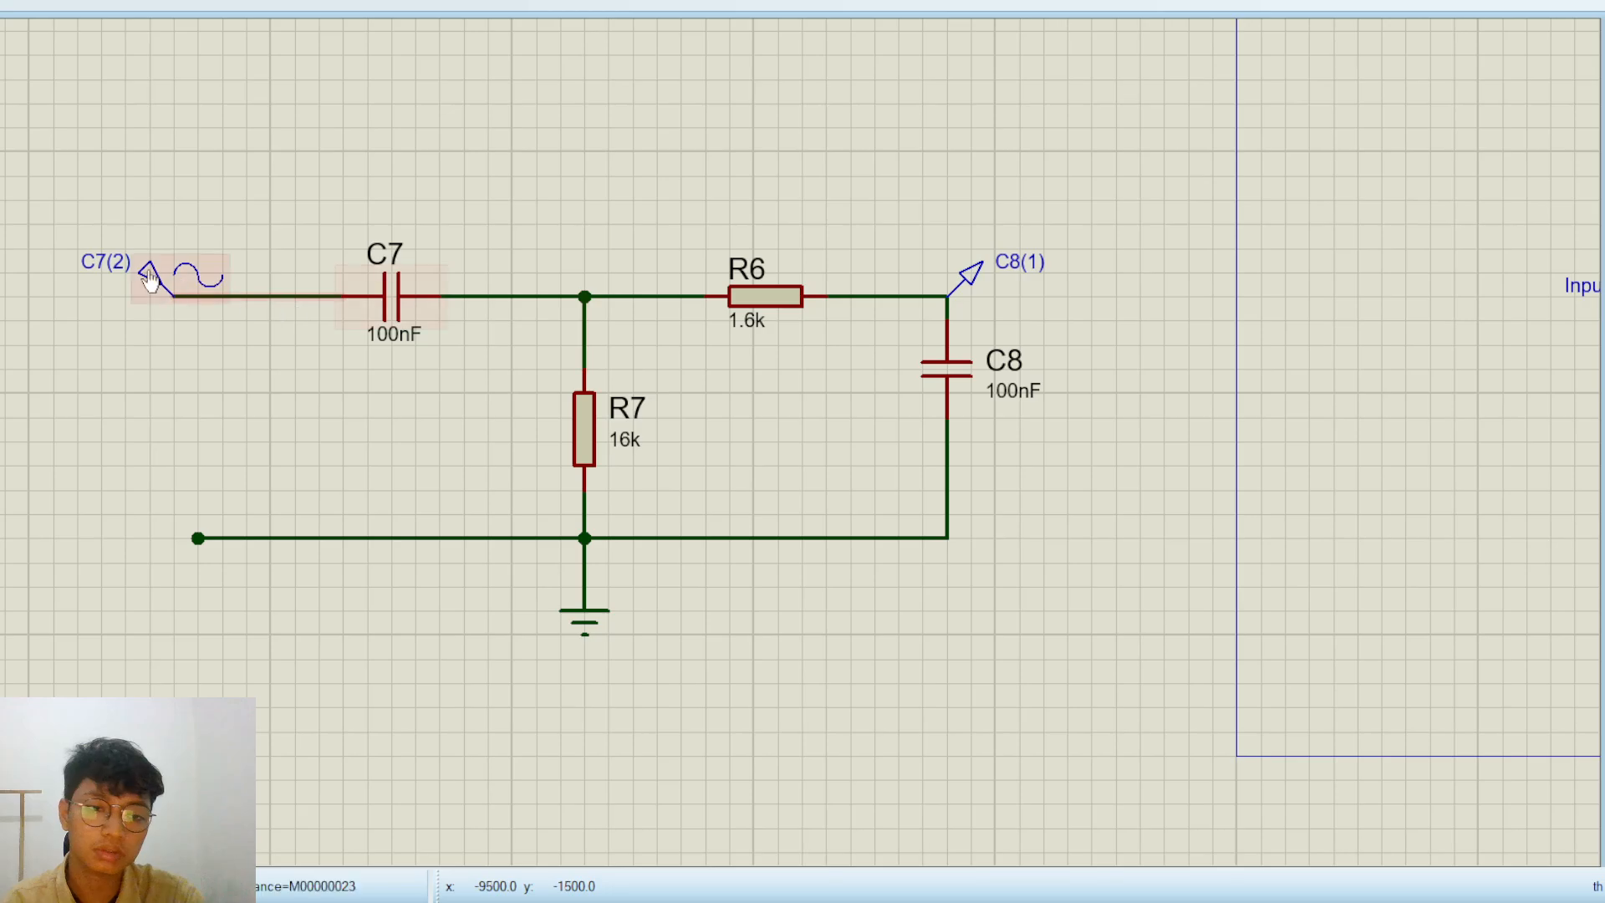
double_click(98, 254)
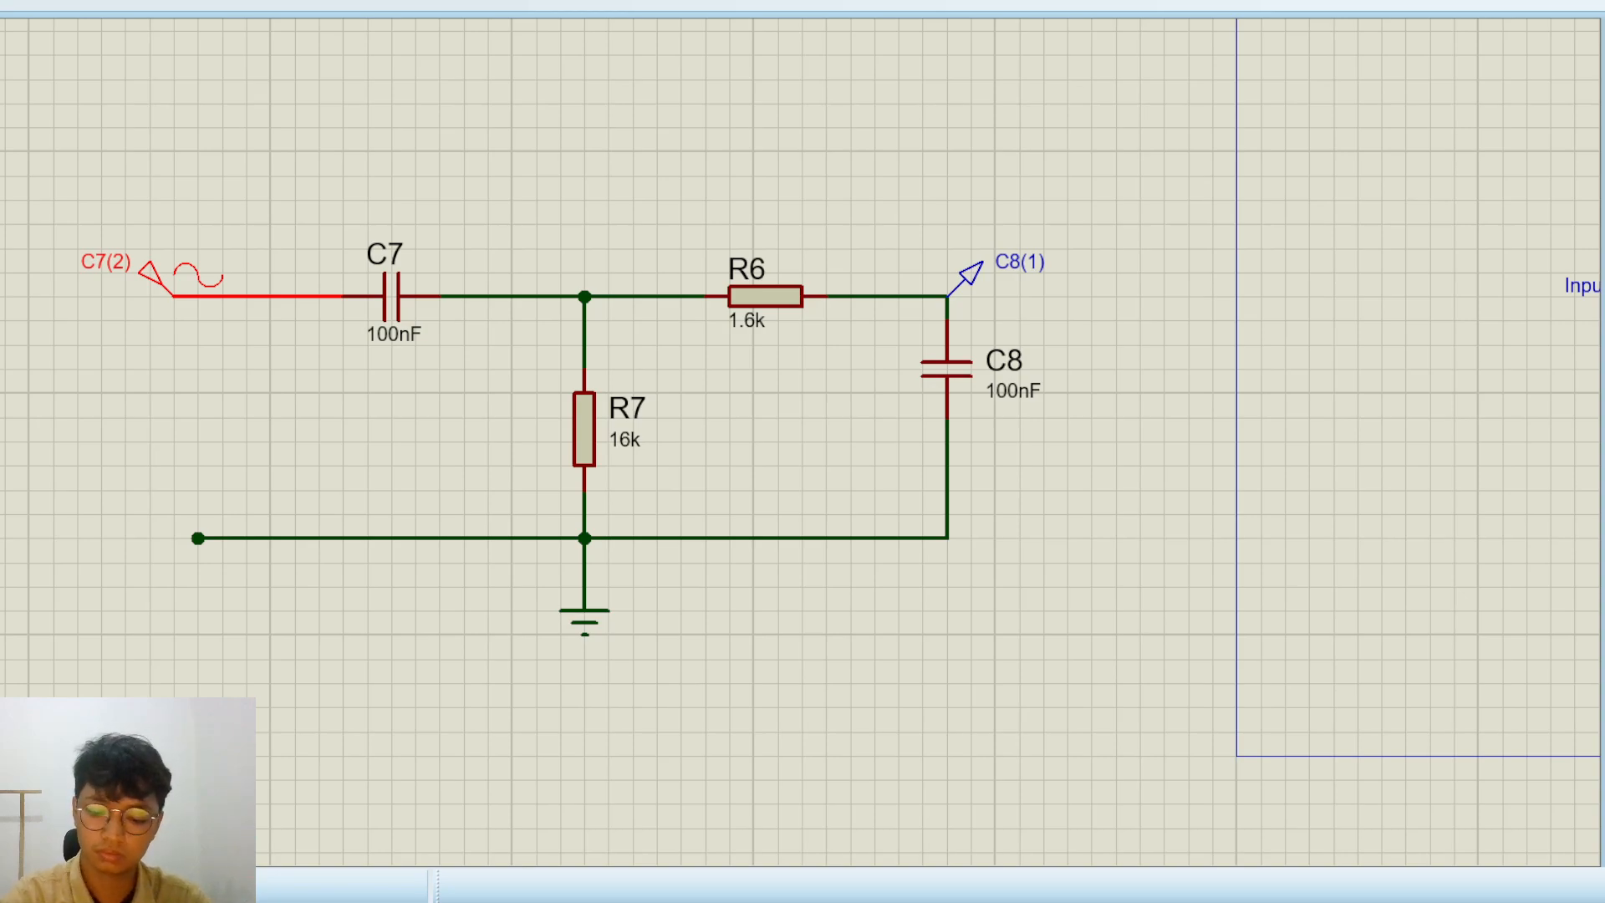
click(738, 672)
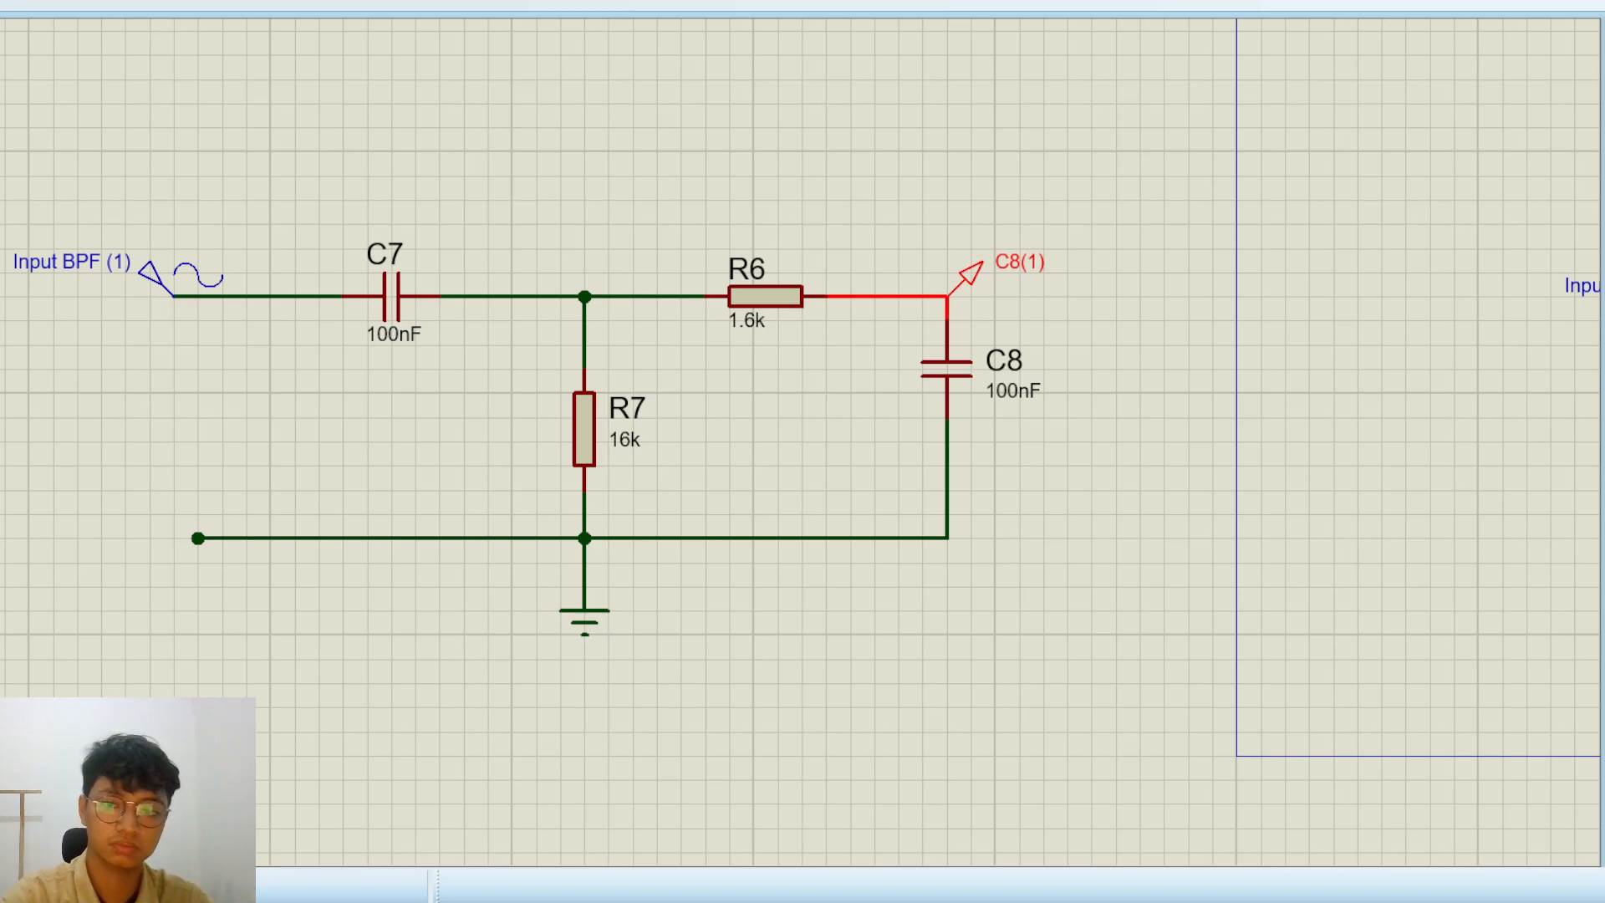
click(700, 679)
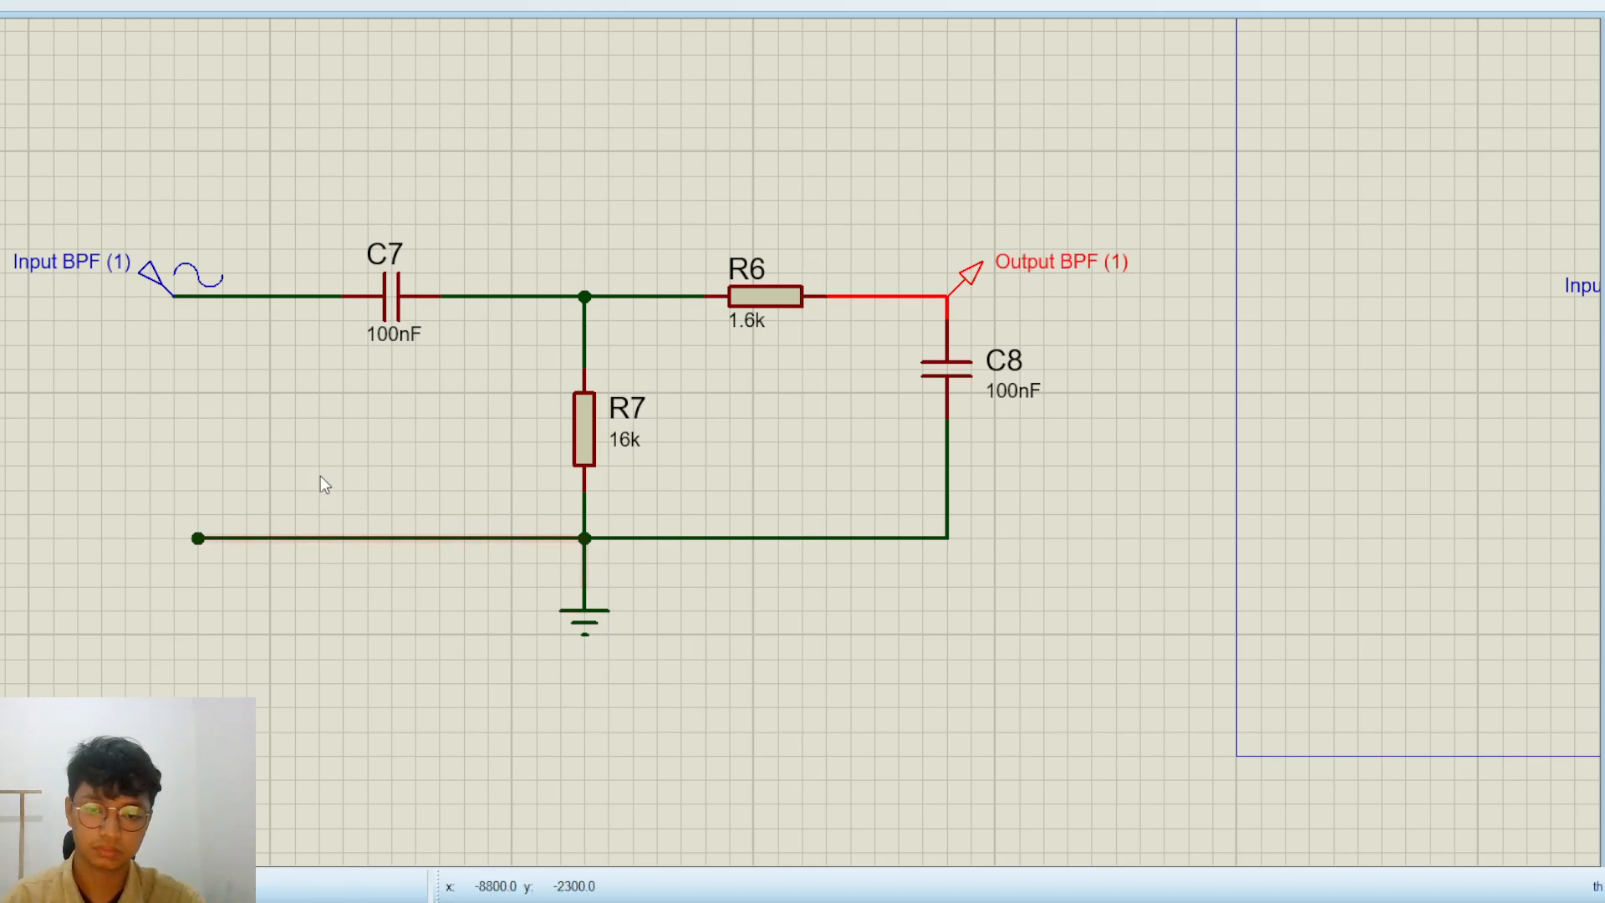
Place a frequency response graph beneath the rebuilt band-pass circuit and nudge it closer to the circuit's ground
scroll(304, 468, down, 2)
scroll(536, 453, up, 1)
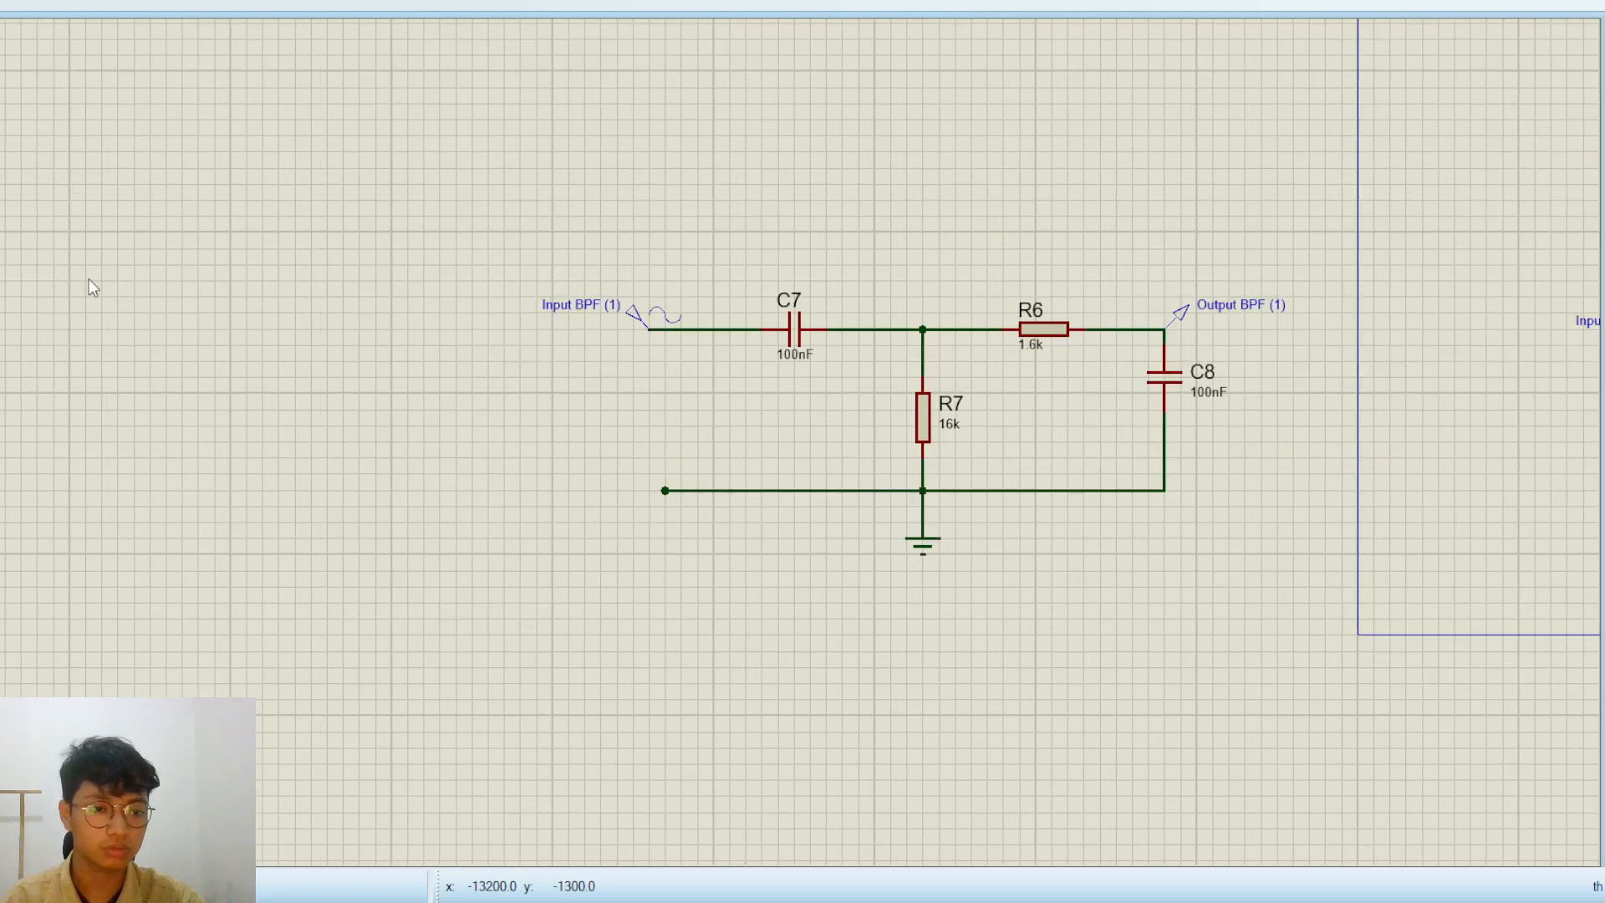
middle_click(795, 448)
click(237, 505)
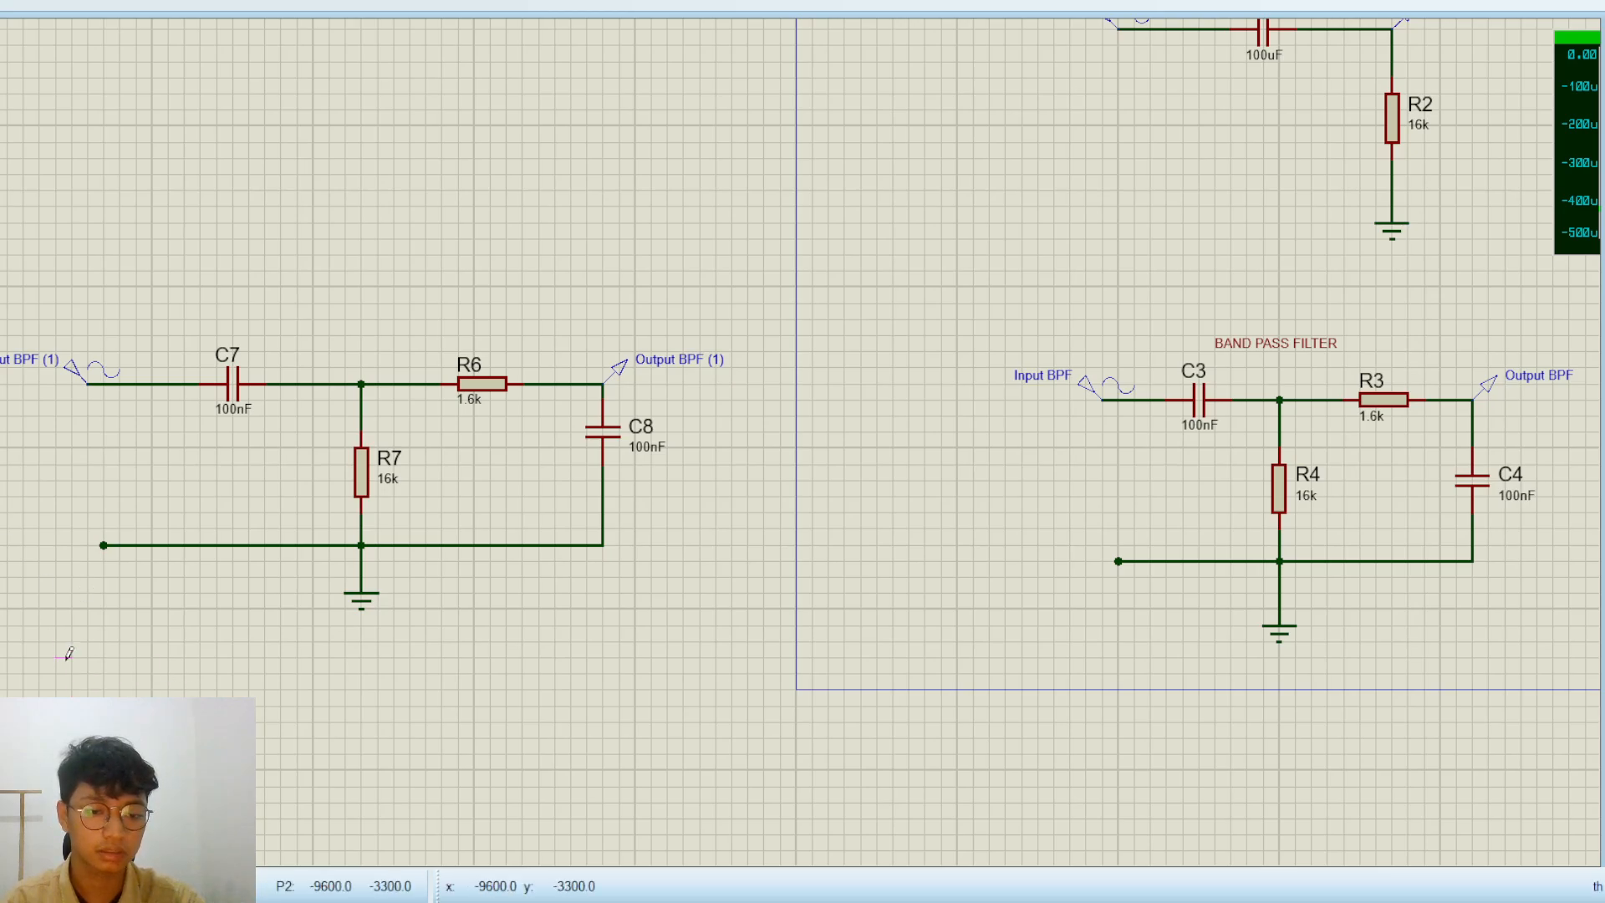
drag(70, 658, 570, 849)
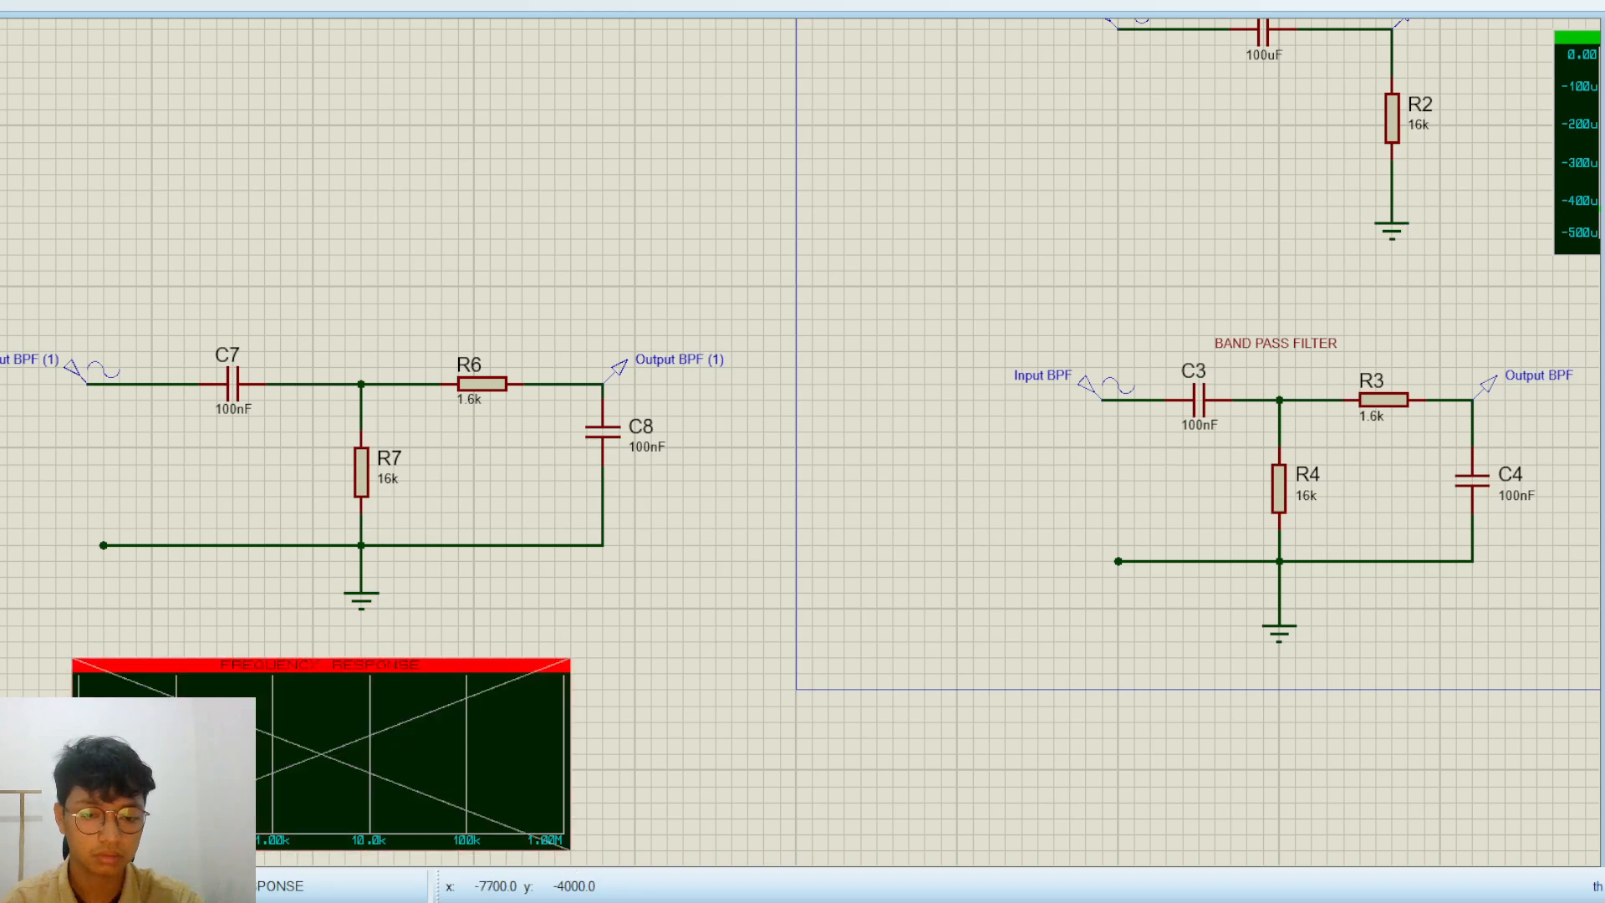
drag(362, 770, 409, 738)
click(726, 680)
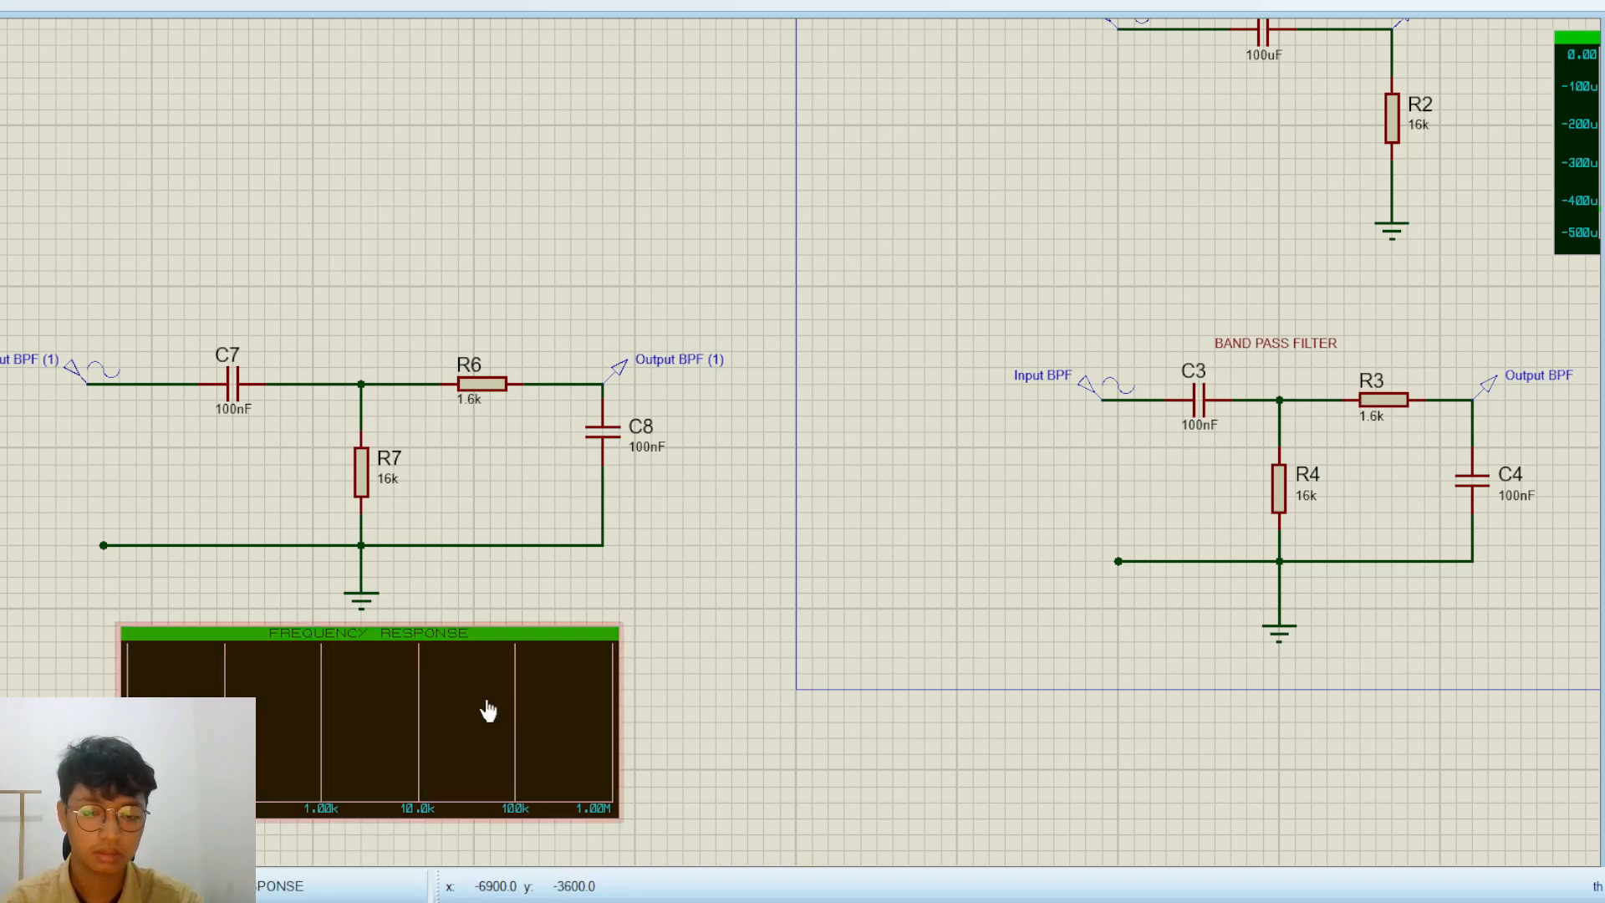
Add the Output BPF (1) probe to the frequency response graph and simulate the graph to plot its gain curve
drag(679, 359, 219, 656)
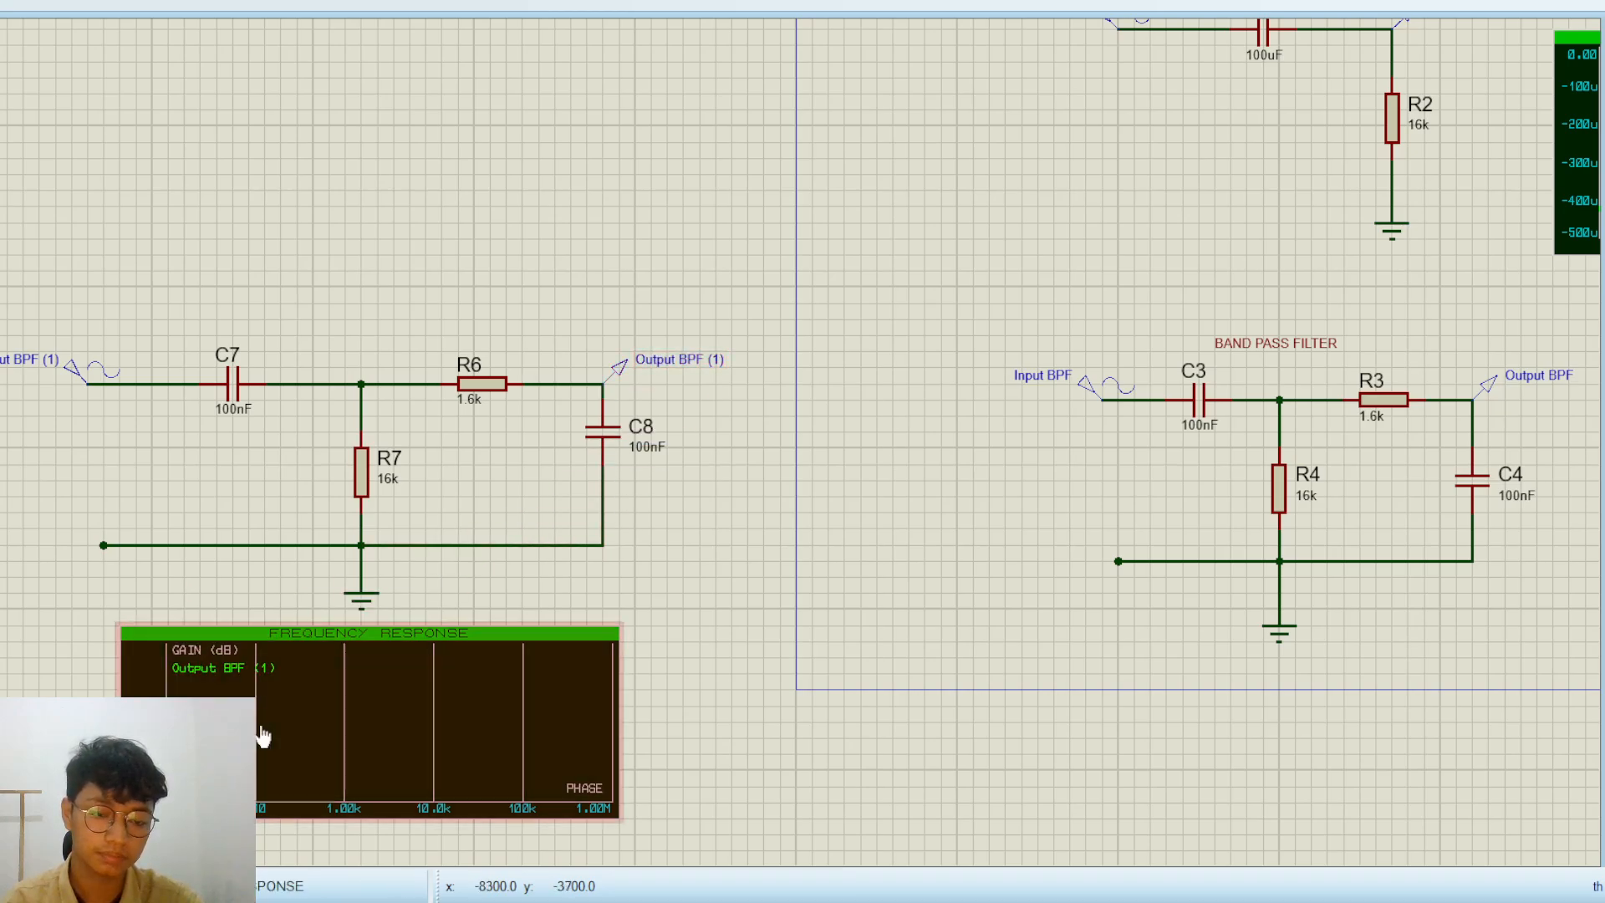
click(369, 717)
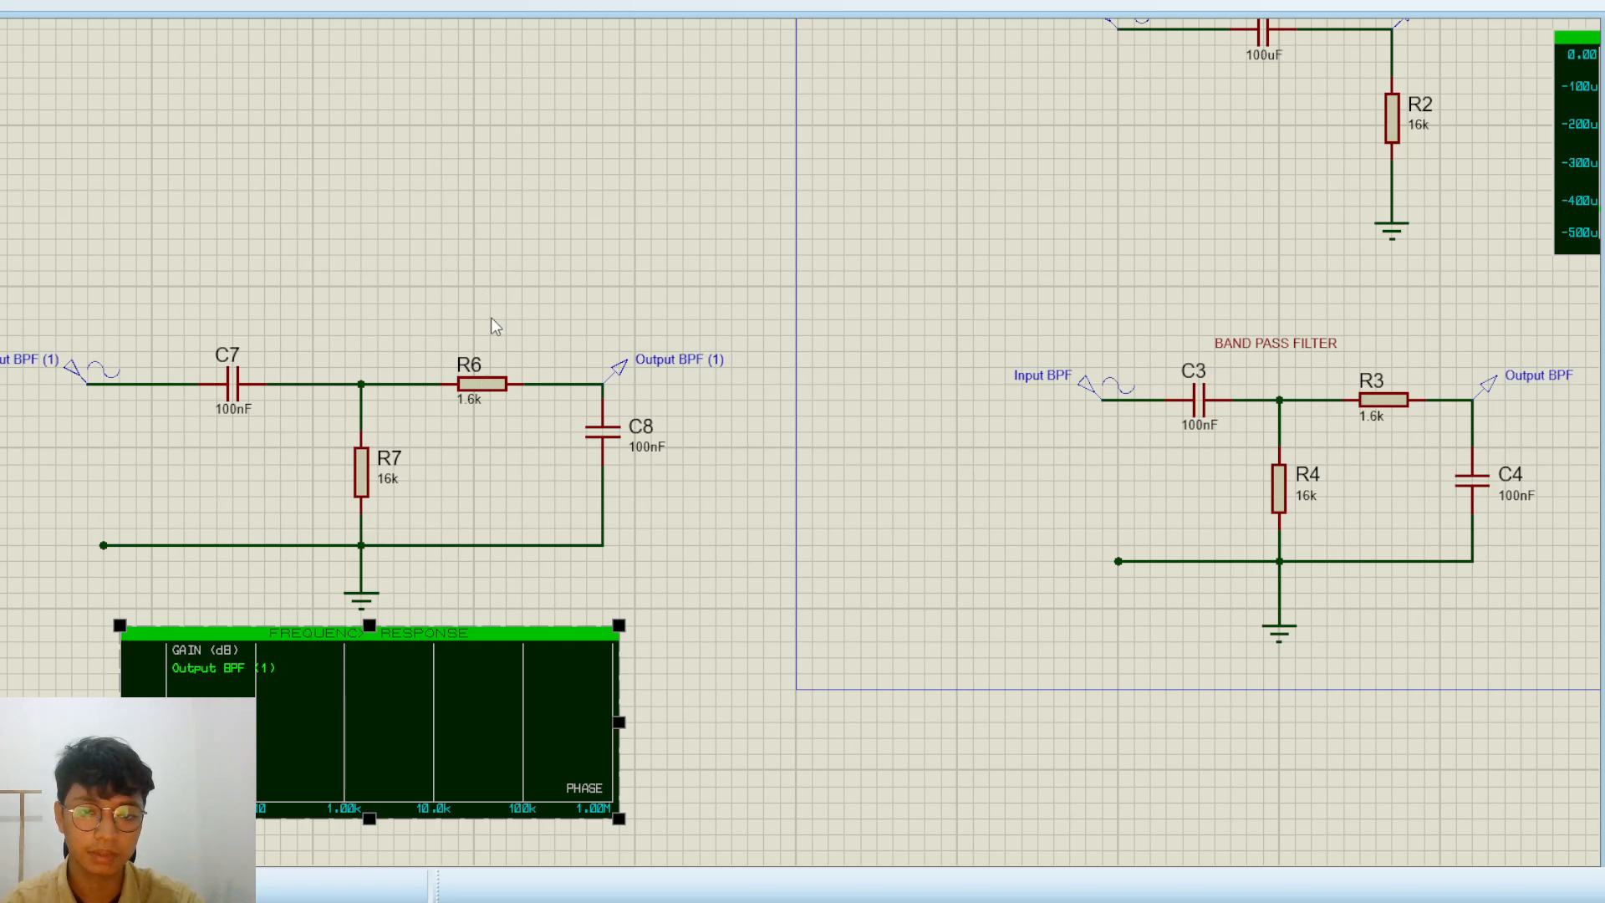
click(572, 571)
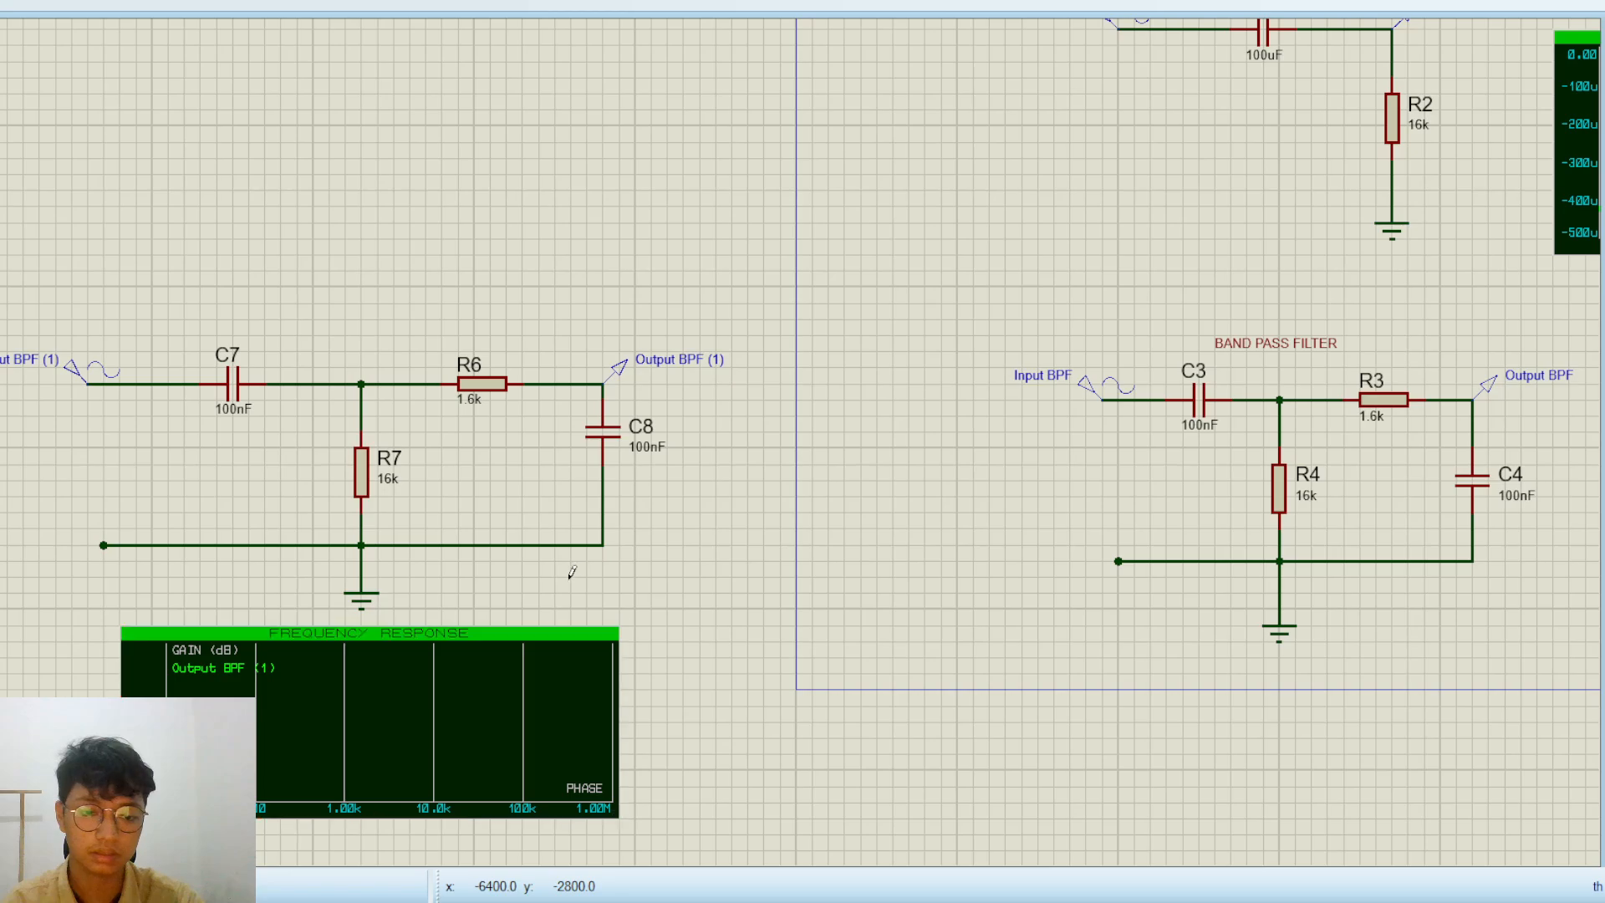
click(392, 709)
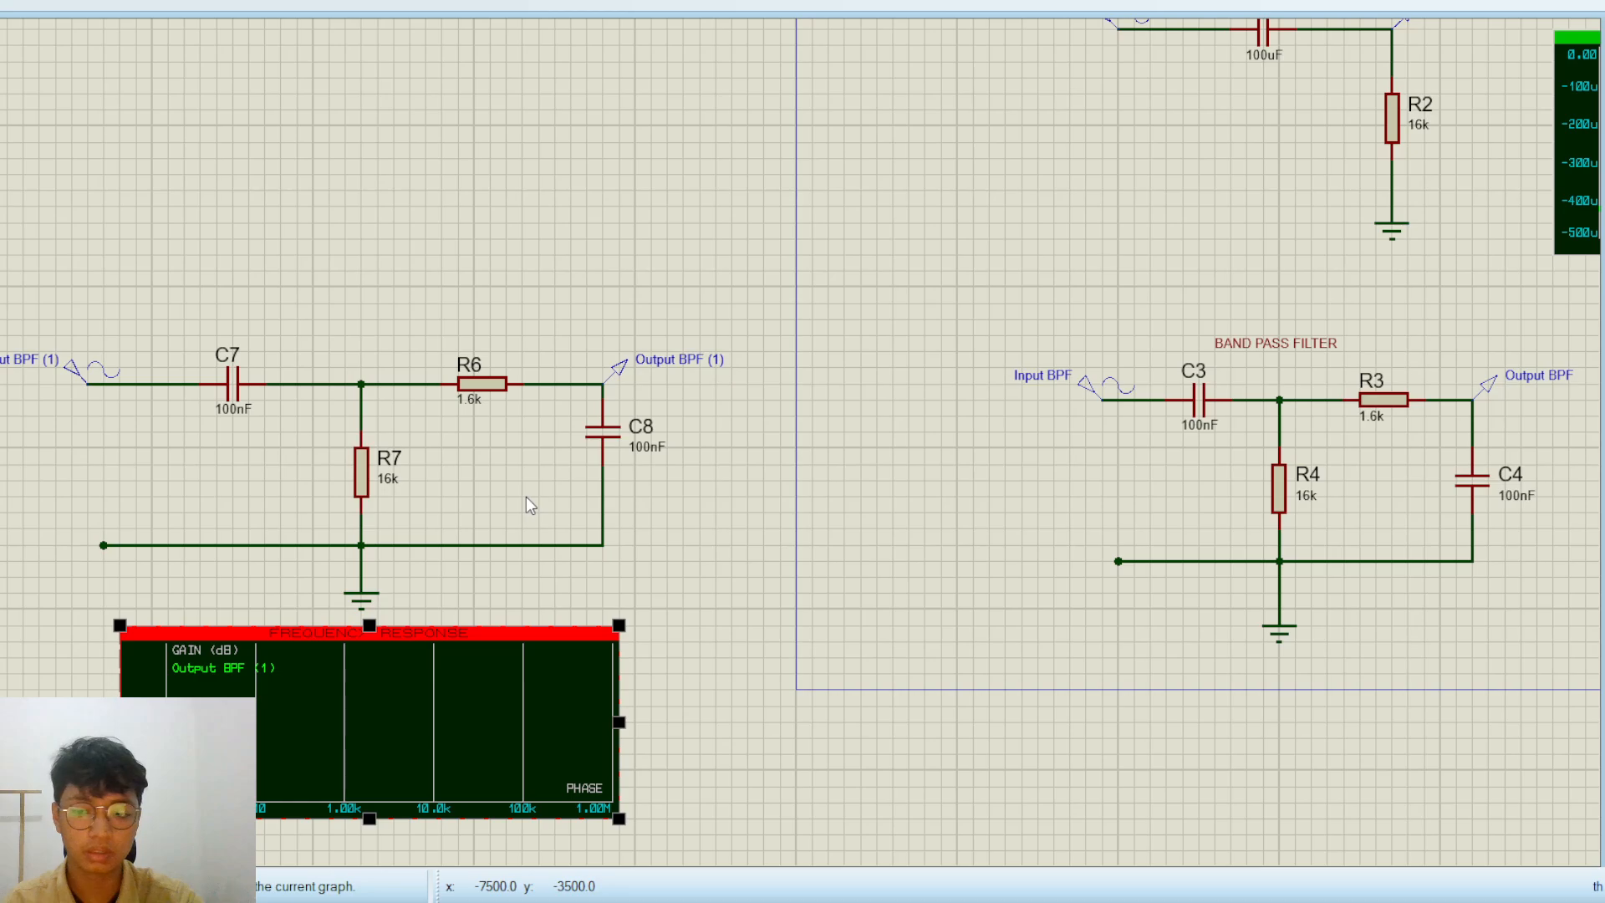
key(space)
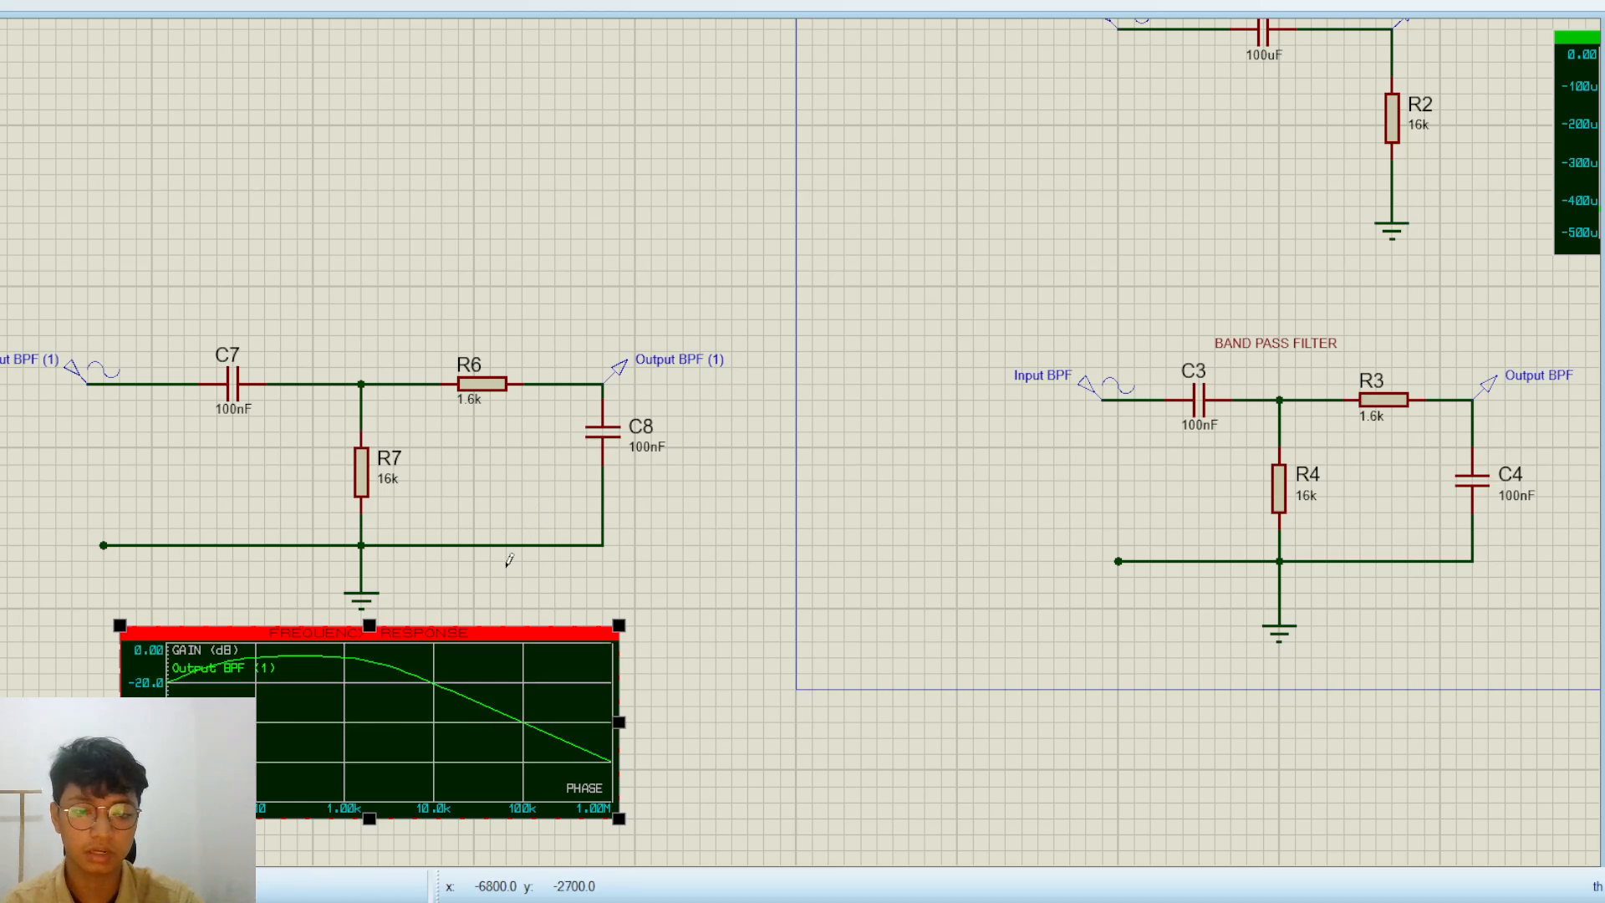
click(459, 579)
scroll(249, 691, up, 2)
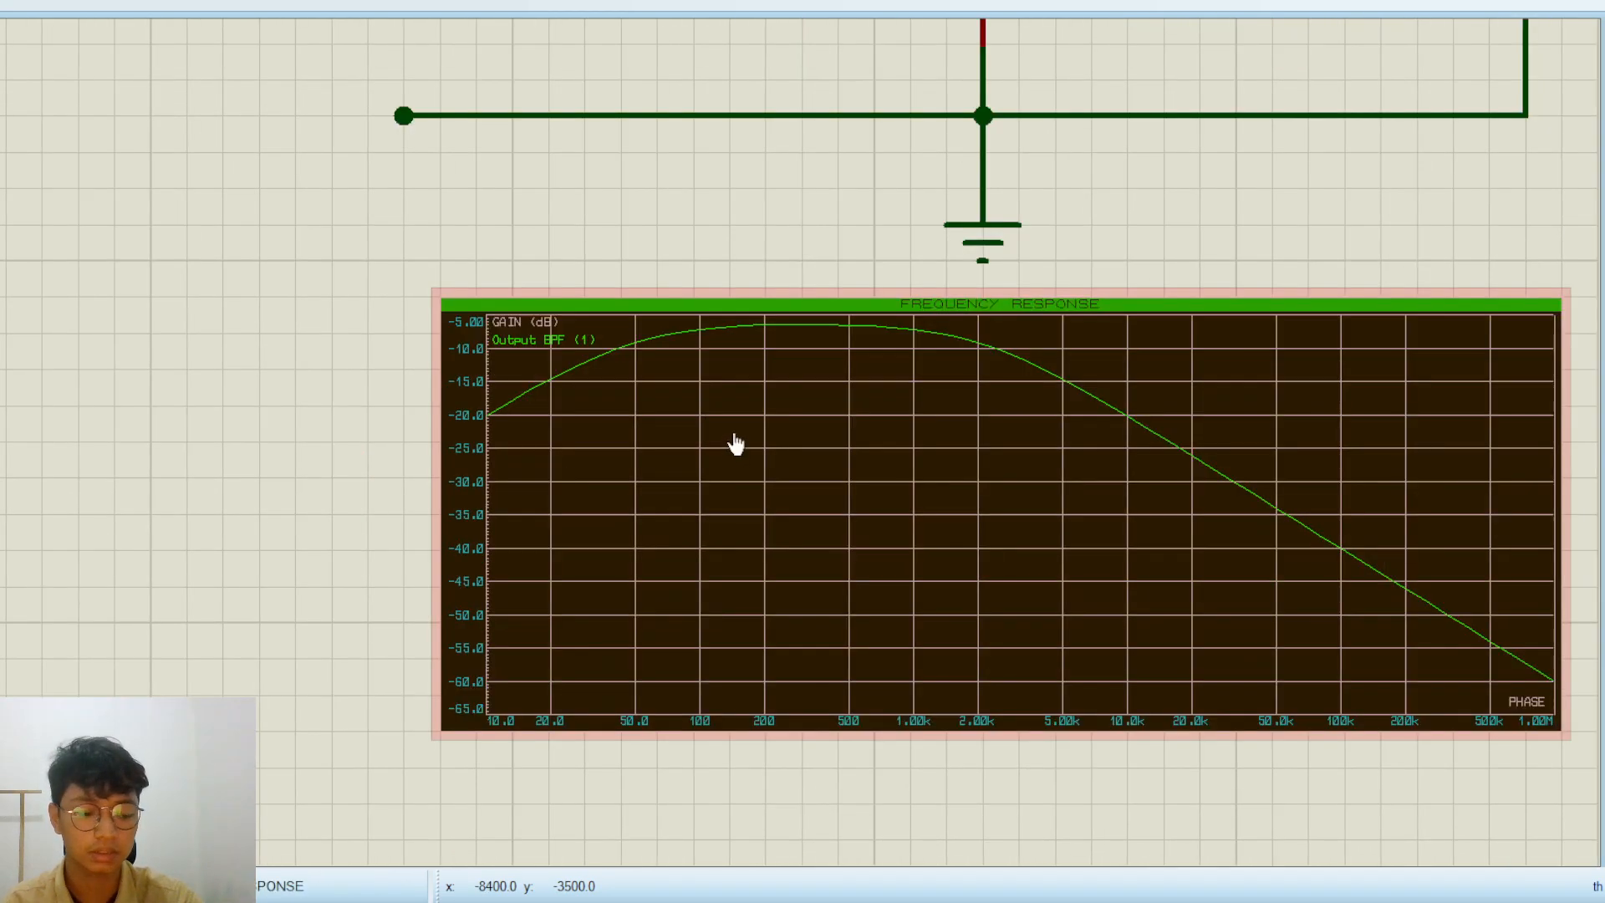
scroll(779, 443, down, 3)
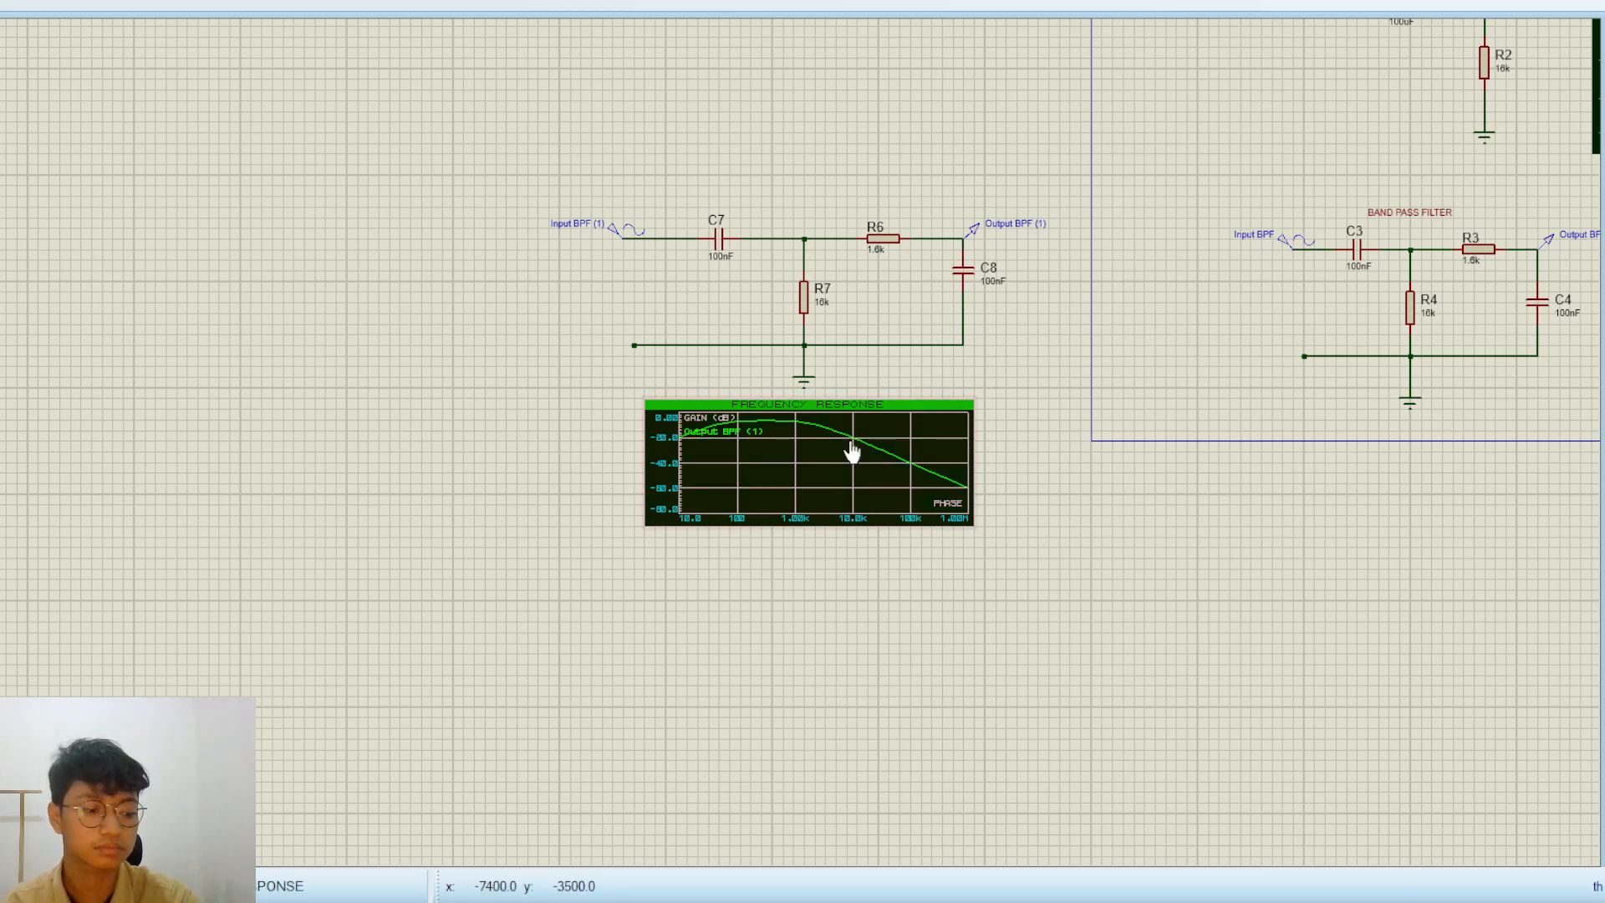
Move the rebuilt band-pass circuit together with its graph up, beneath the rebuilt high-pass filter
drag(1011, 560, 585, 173)
scroll(815, 377, down, 2)
drag(790, 399, 790, 281)
click(613, 281)
Move all three rebuilt filter circuits and their graphs together up and away from the framed schematic
scroll(676, 226, up, 2)
scroll(730, 441, down, 3)
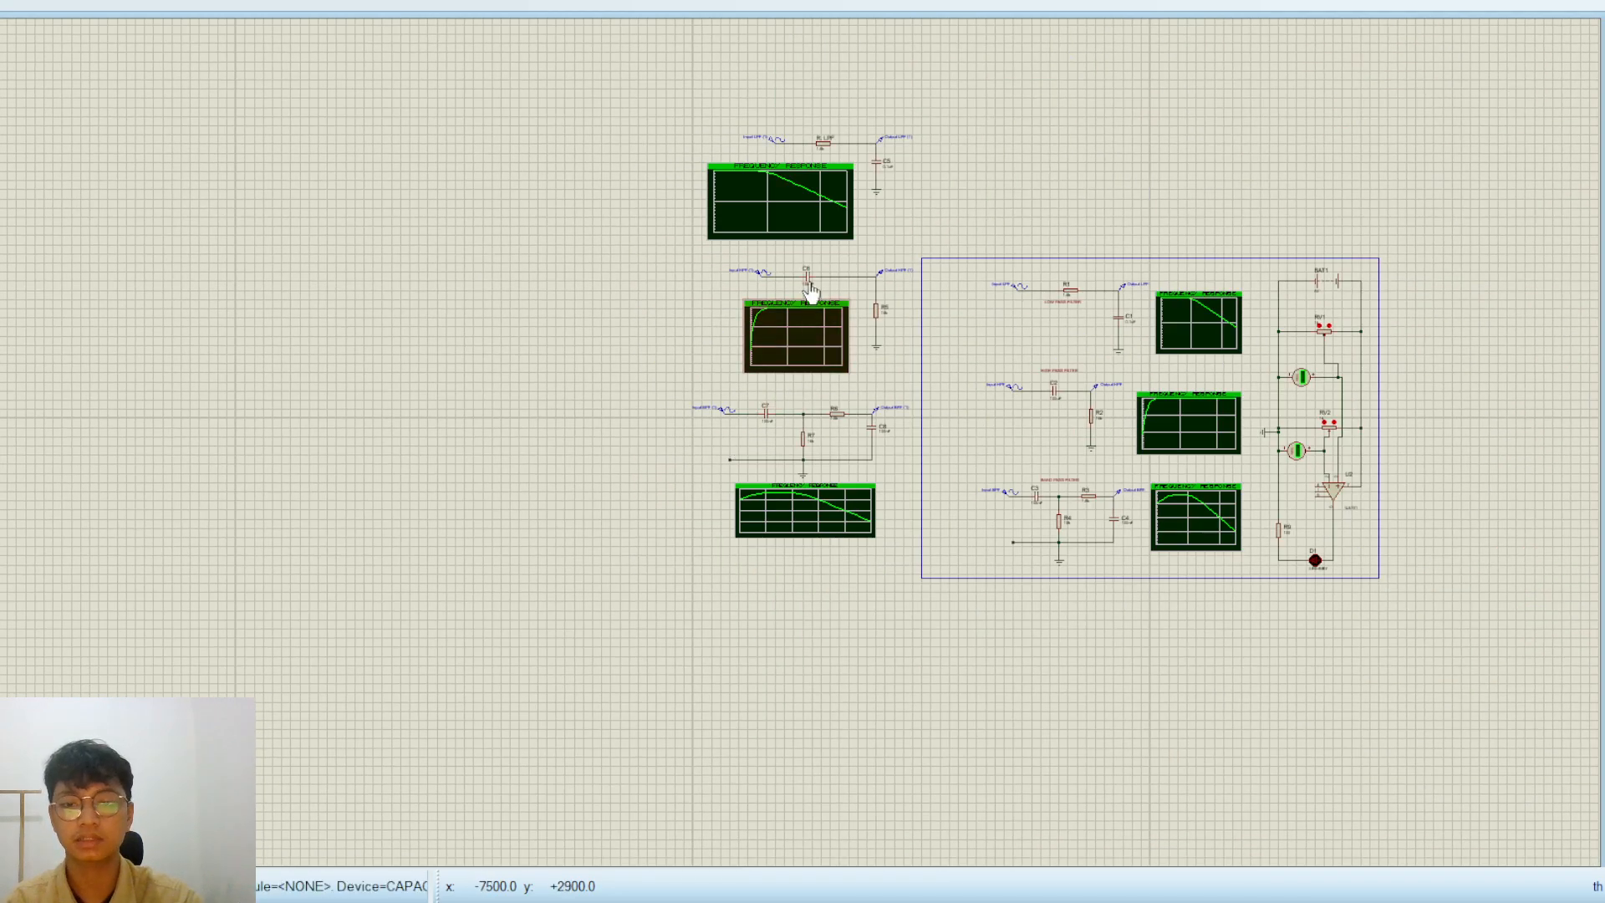
scroll(730, 441, up, 2)
drag(755, 600, 753, 321)
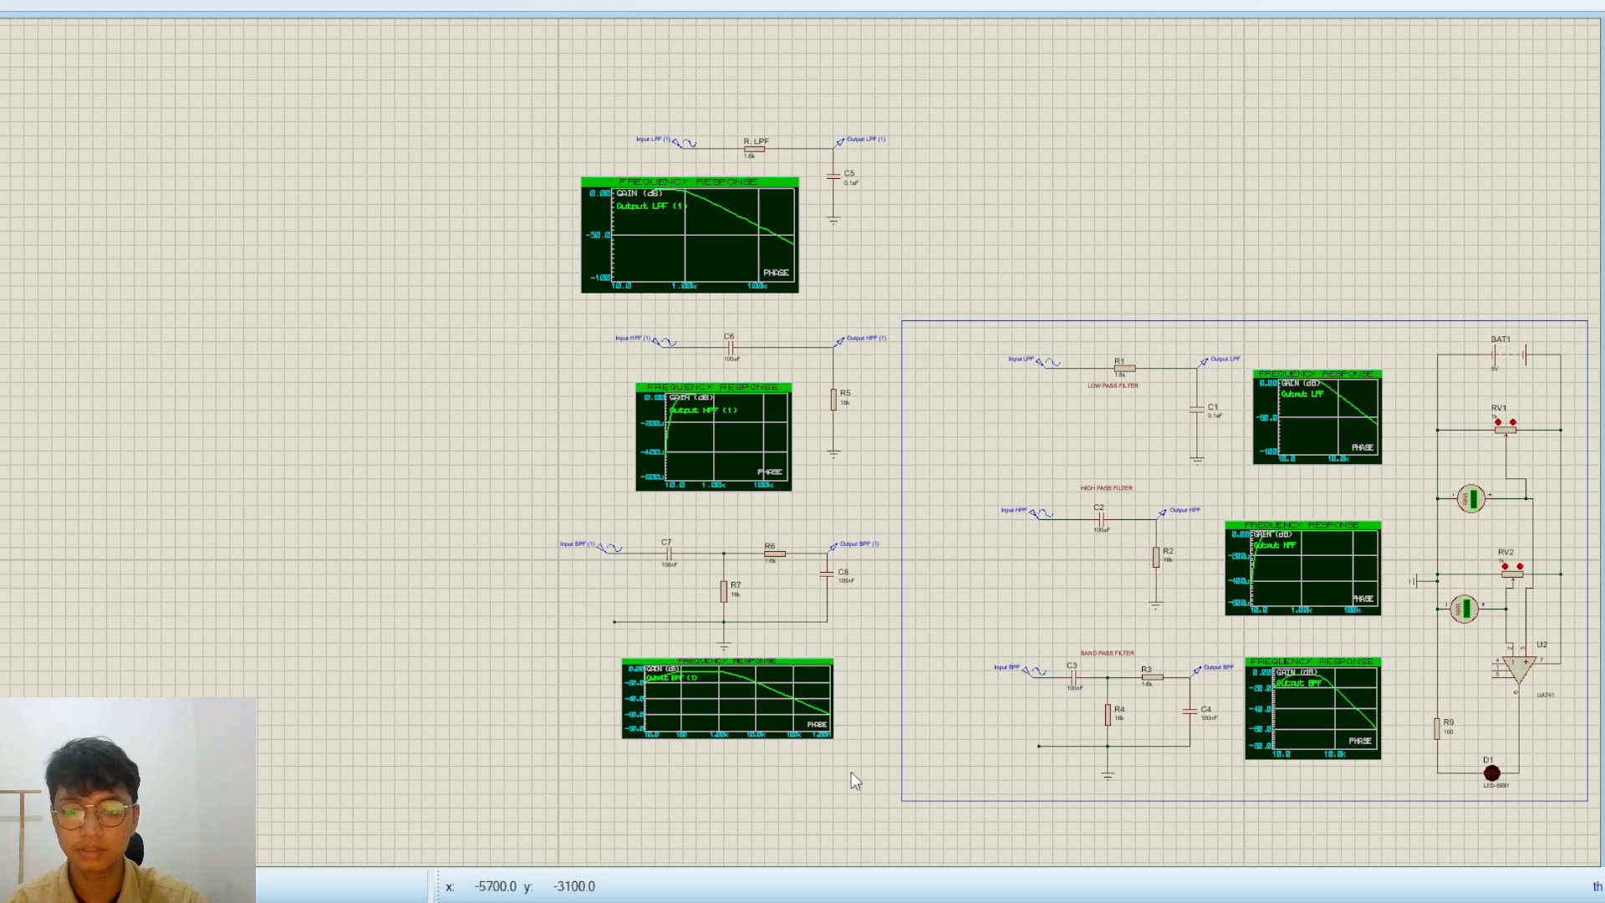
drag(888, 73, 525, 766)
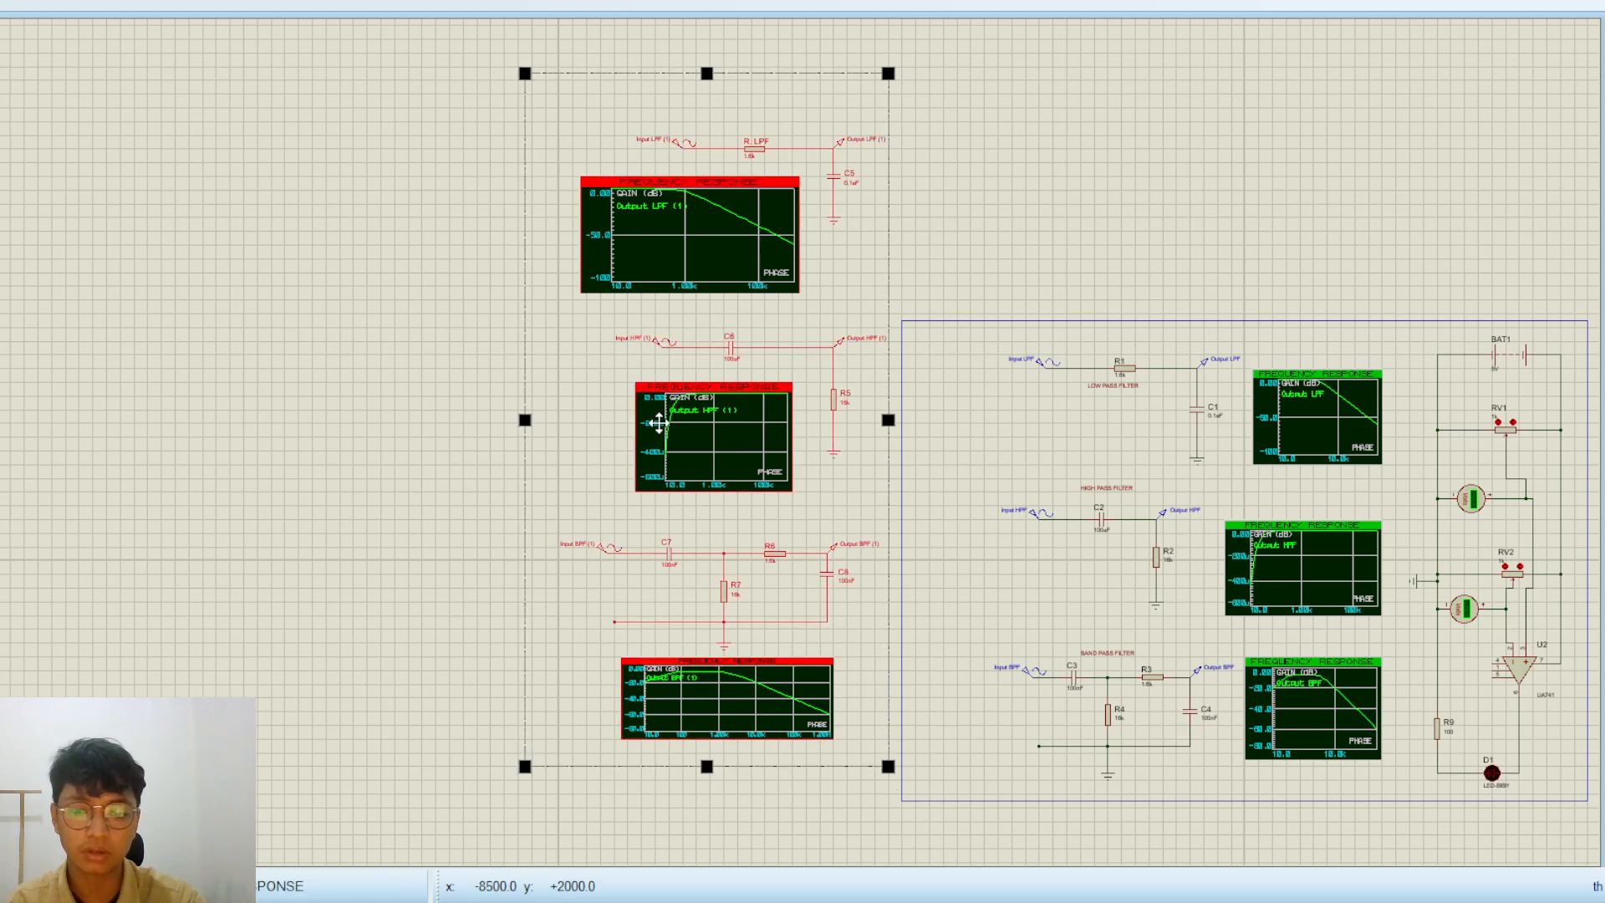
drag(659, 438, 306, 12)
Rotate the whole op-amp comparator circuit 90 degrees clockwise and move it out of the frame to the empty area below
drag(398, 233, 1129, 142)
scroll(1198, 559, down, 3)
scroll(1198, 560, up, 5)
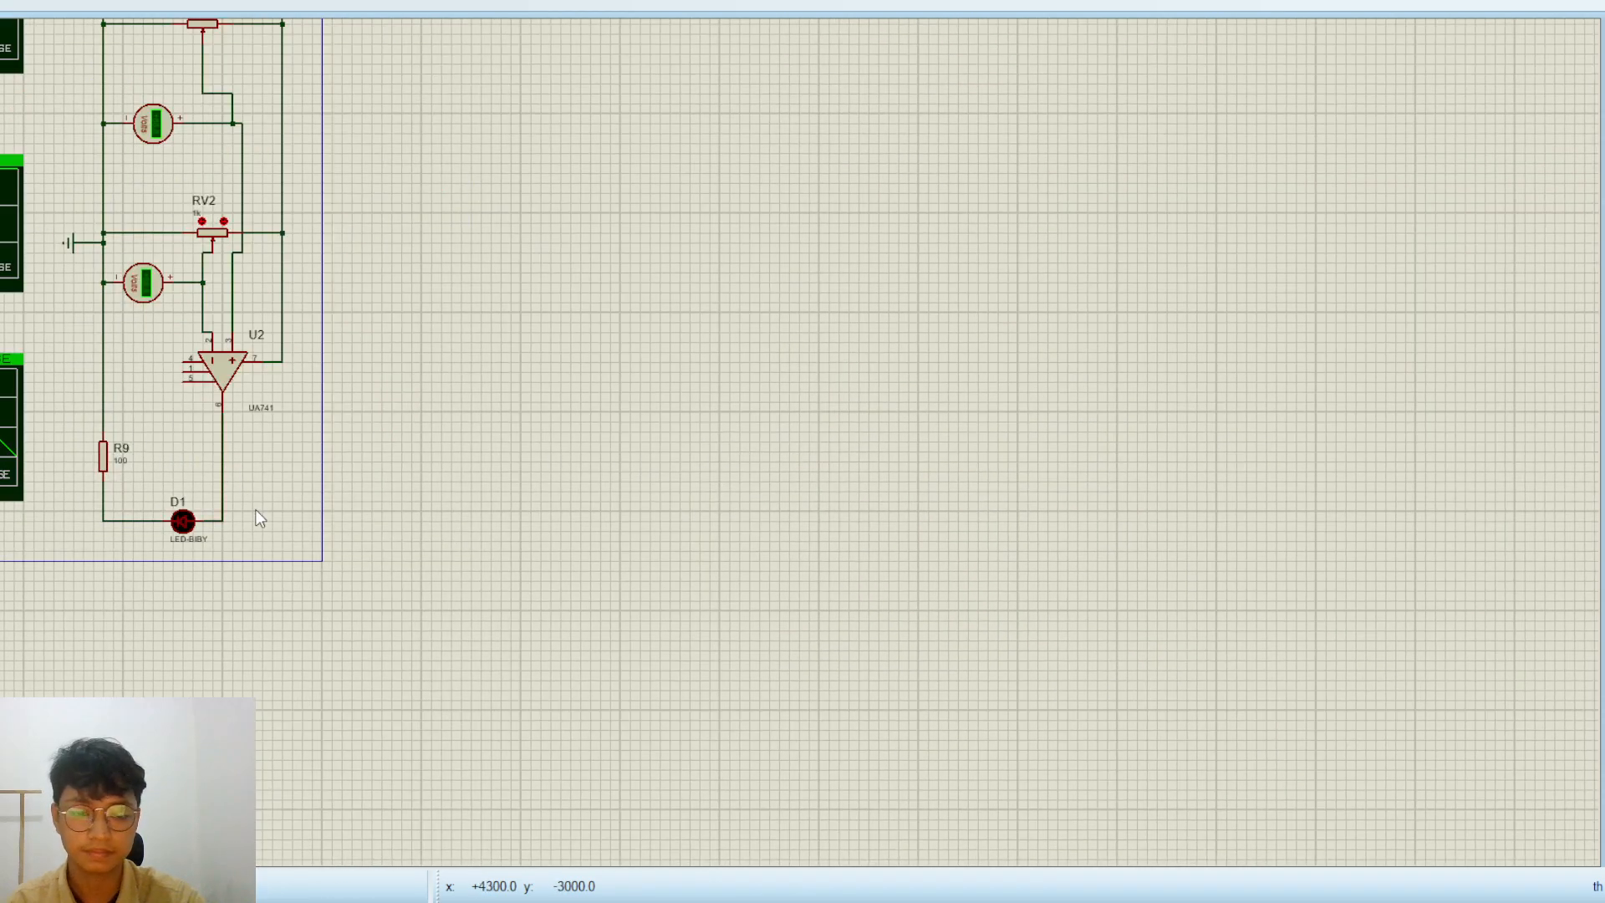
scroll(259, 518, down, 3)
scroll(544, 475, up, 2)
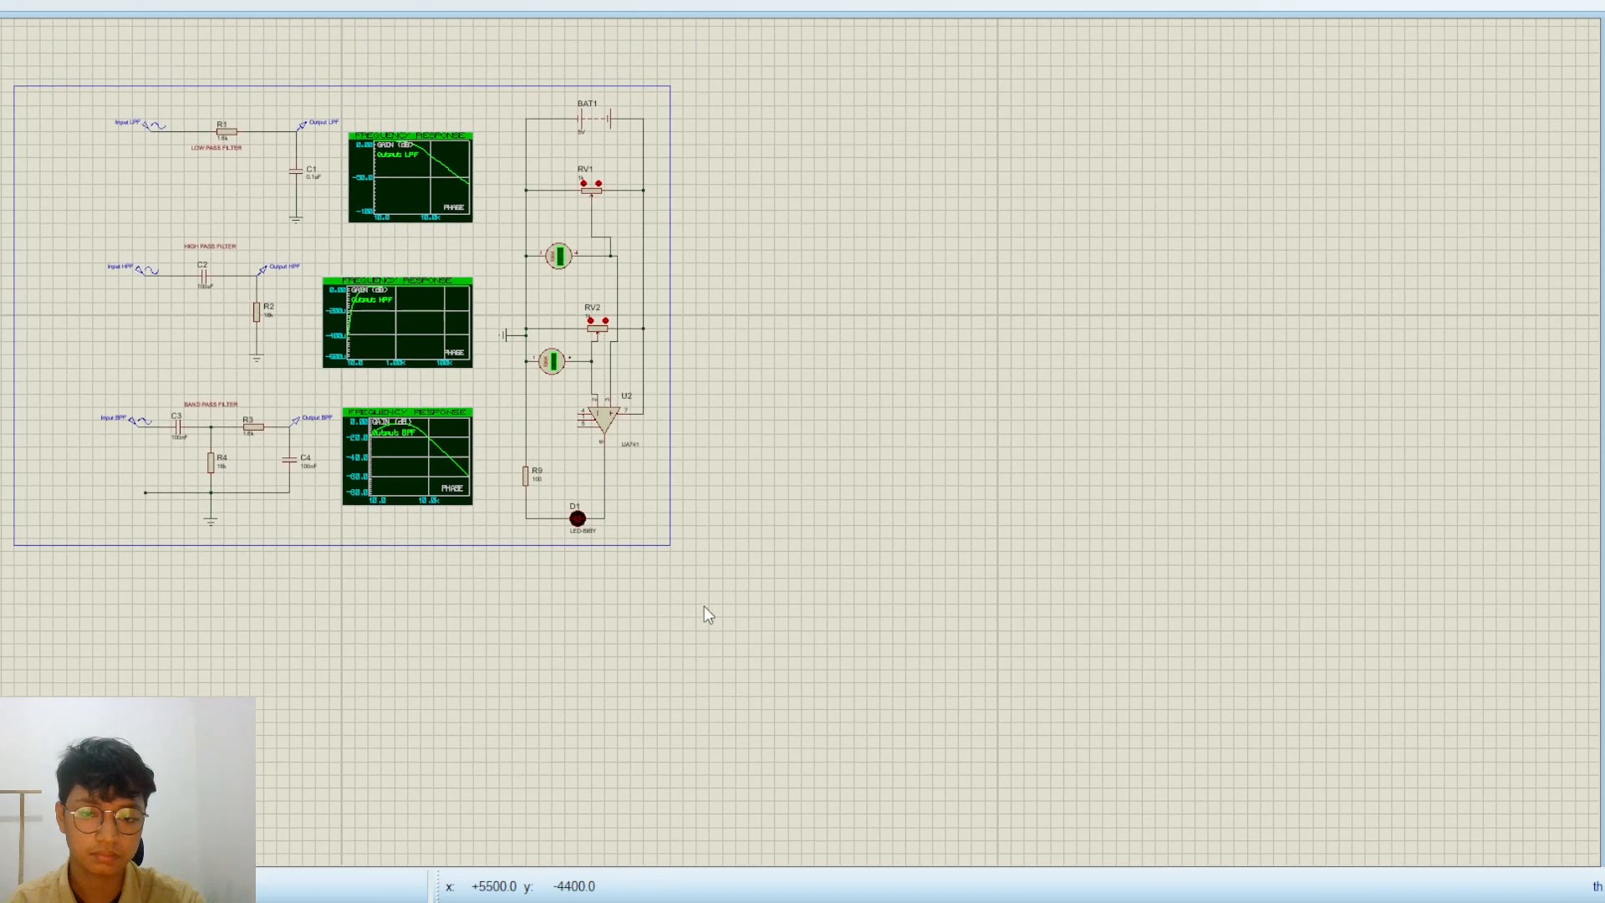
drag(729, 572, 499, 73)
key(KP_Subtract)
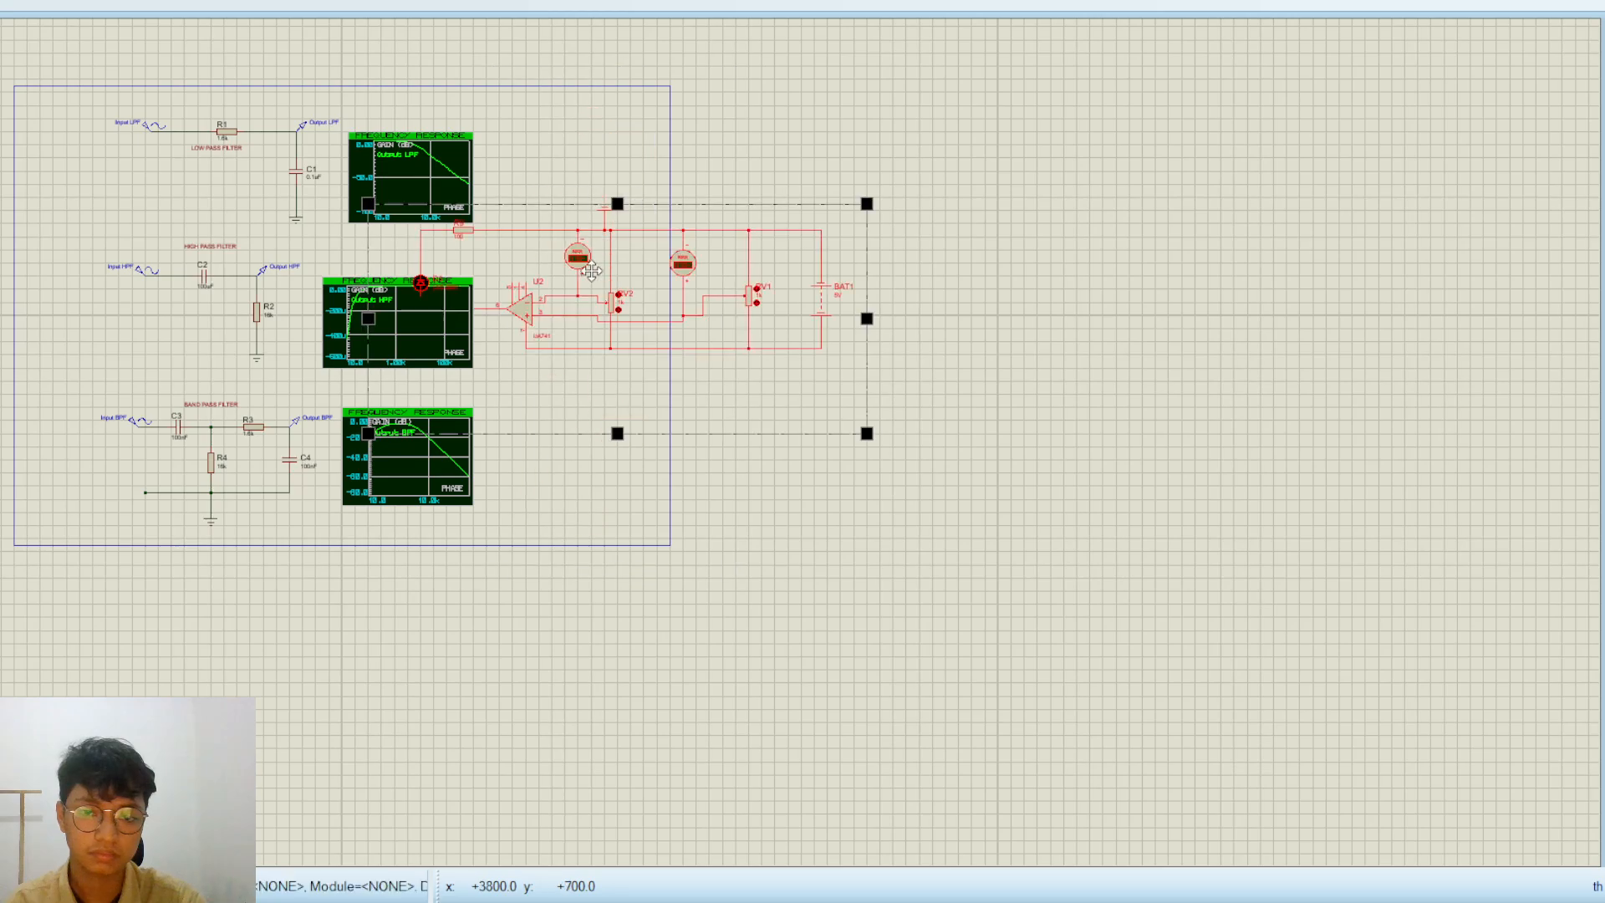
drag(591, 270, 472, 643)
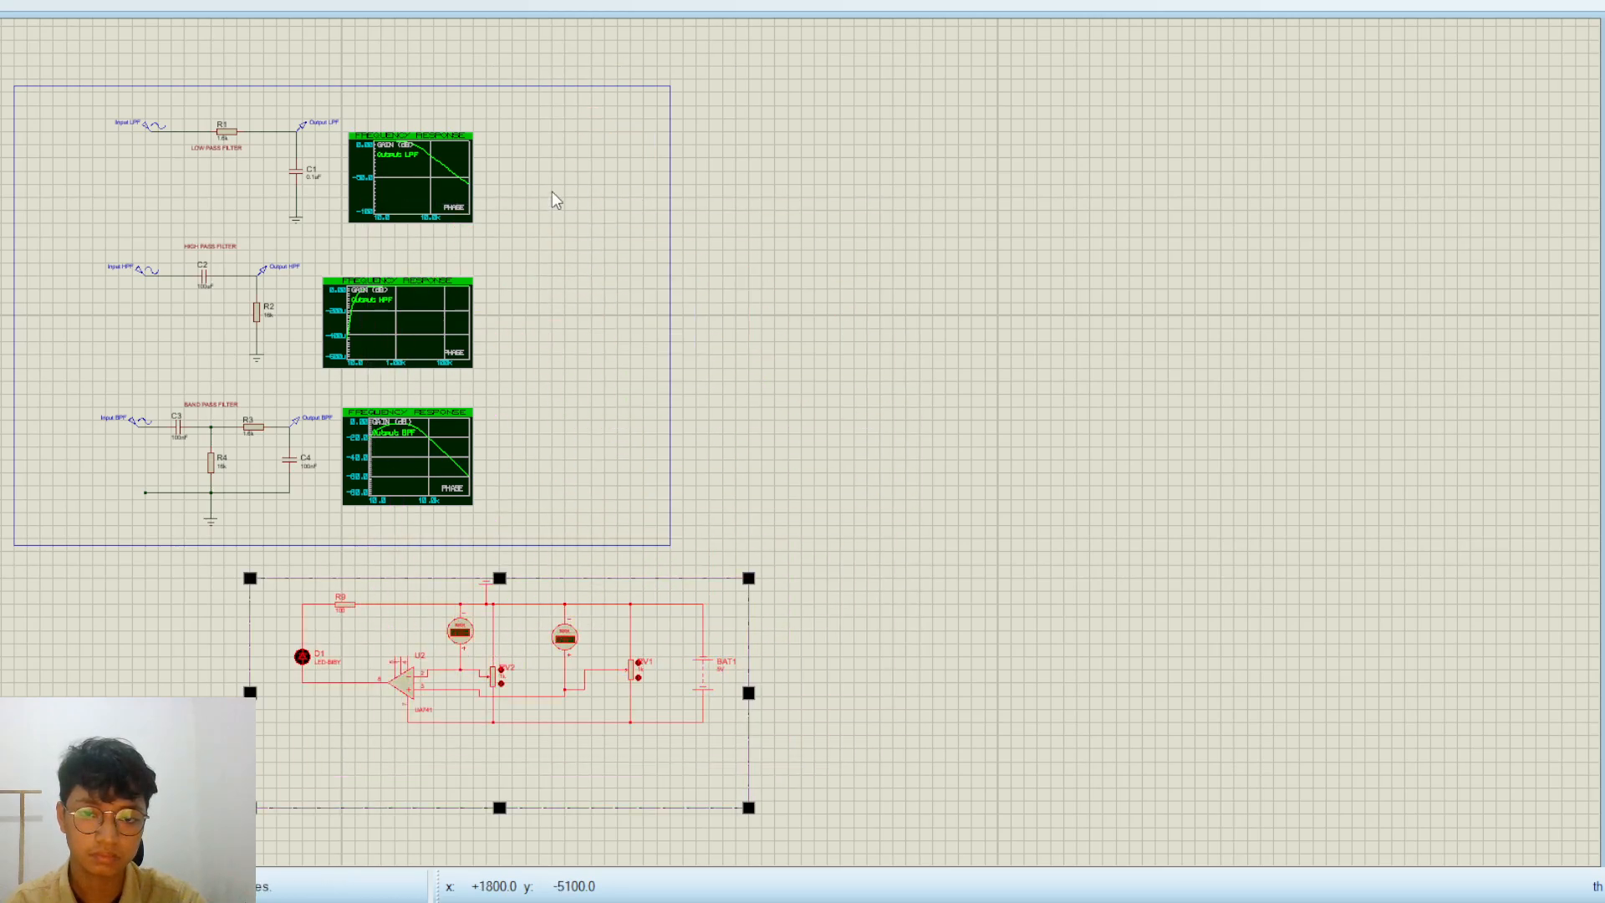
Rotate the comparator circuit 180 degrees so the battery faces left and the LED right, and shift it left beneath the frame
key(KP_Subtract)
key(KP_Subtract)
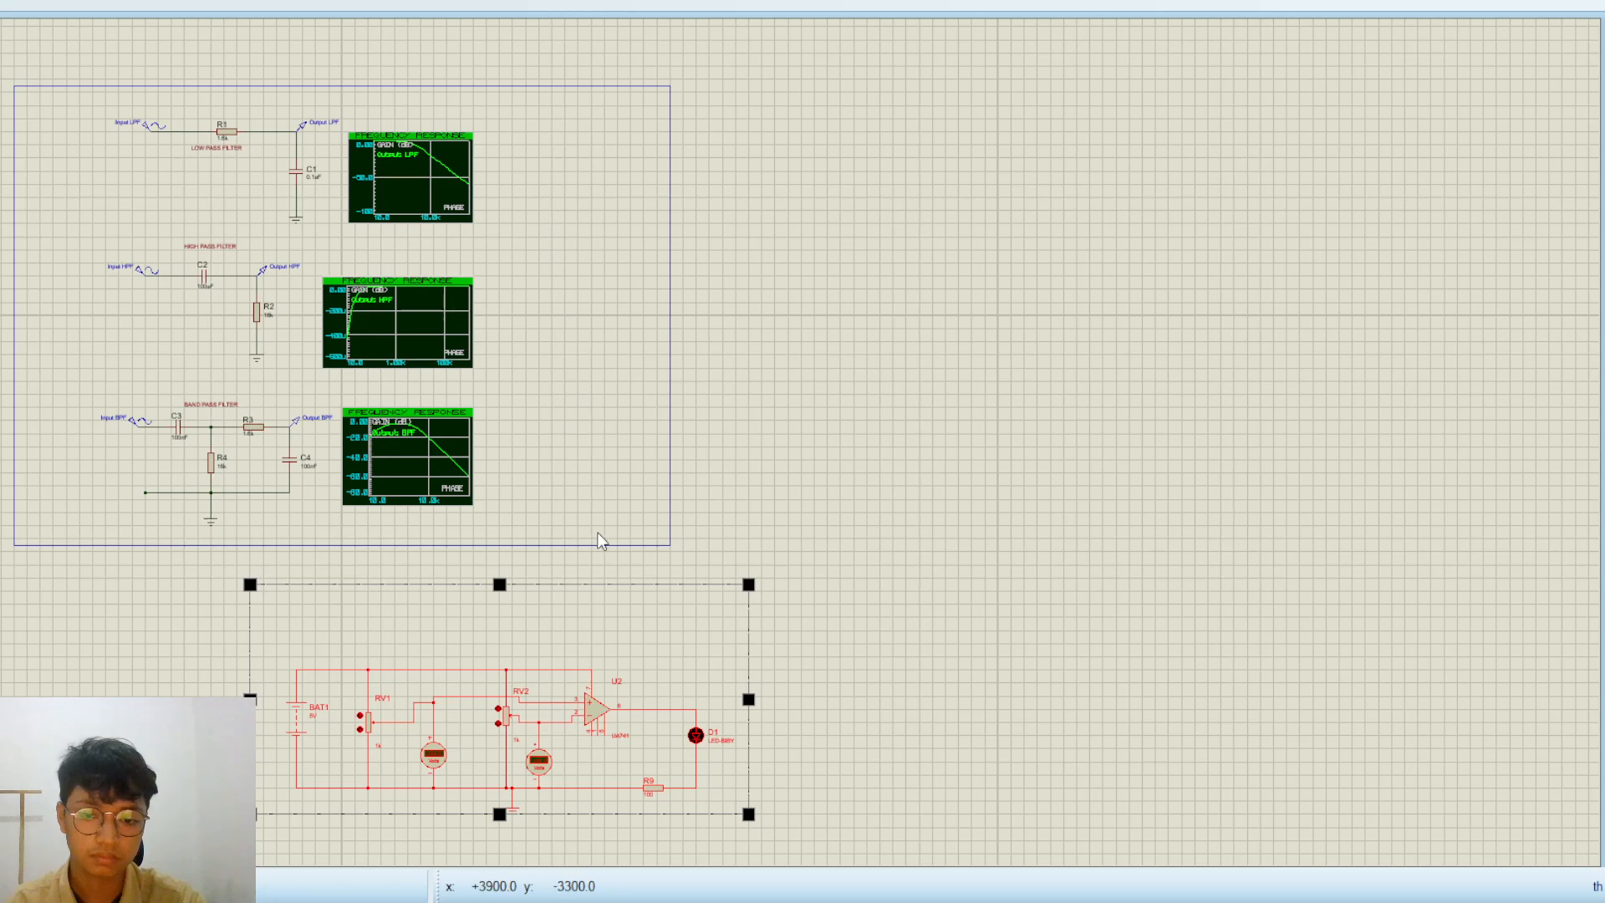
drag(454, 662, 269, 636)
click(595, 669)
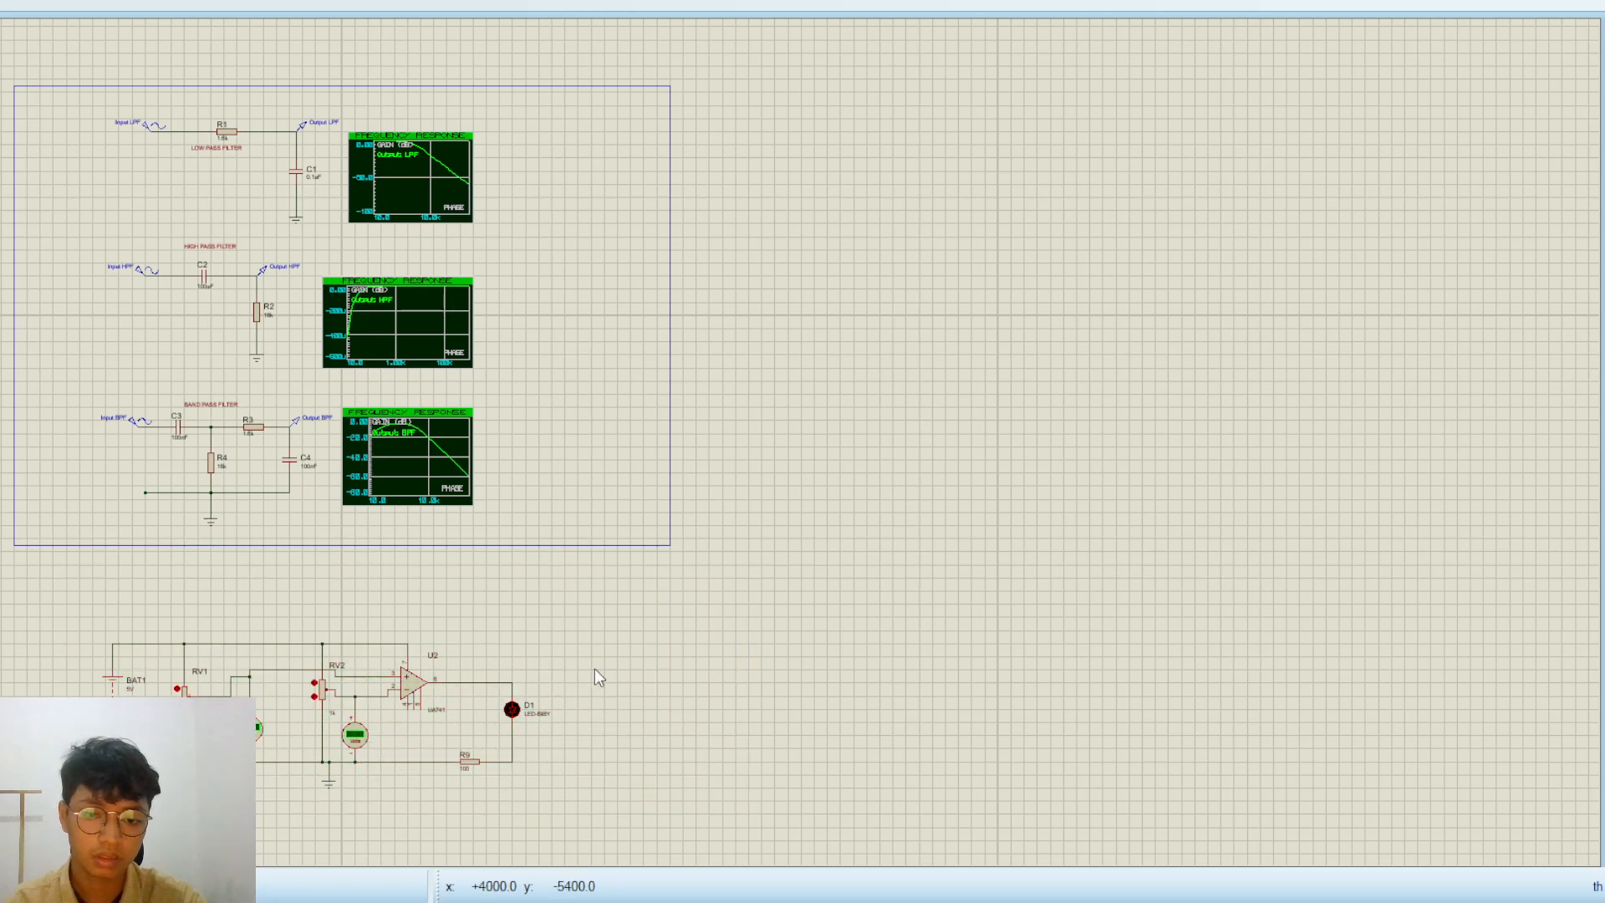
Examine the comparator circuit's battery, potentiometers, voltmeters, op-amp and LED with its resistor, and how they are wired
scroll(594, 669, down, 1)
scroll(424, 623, up, 1)
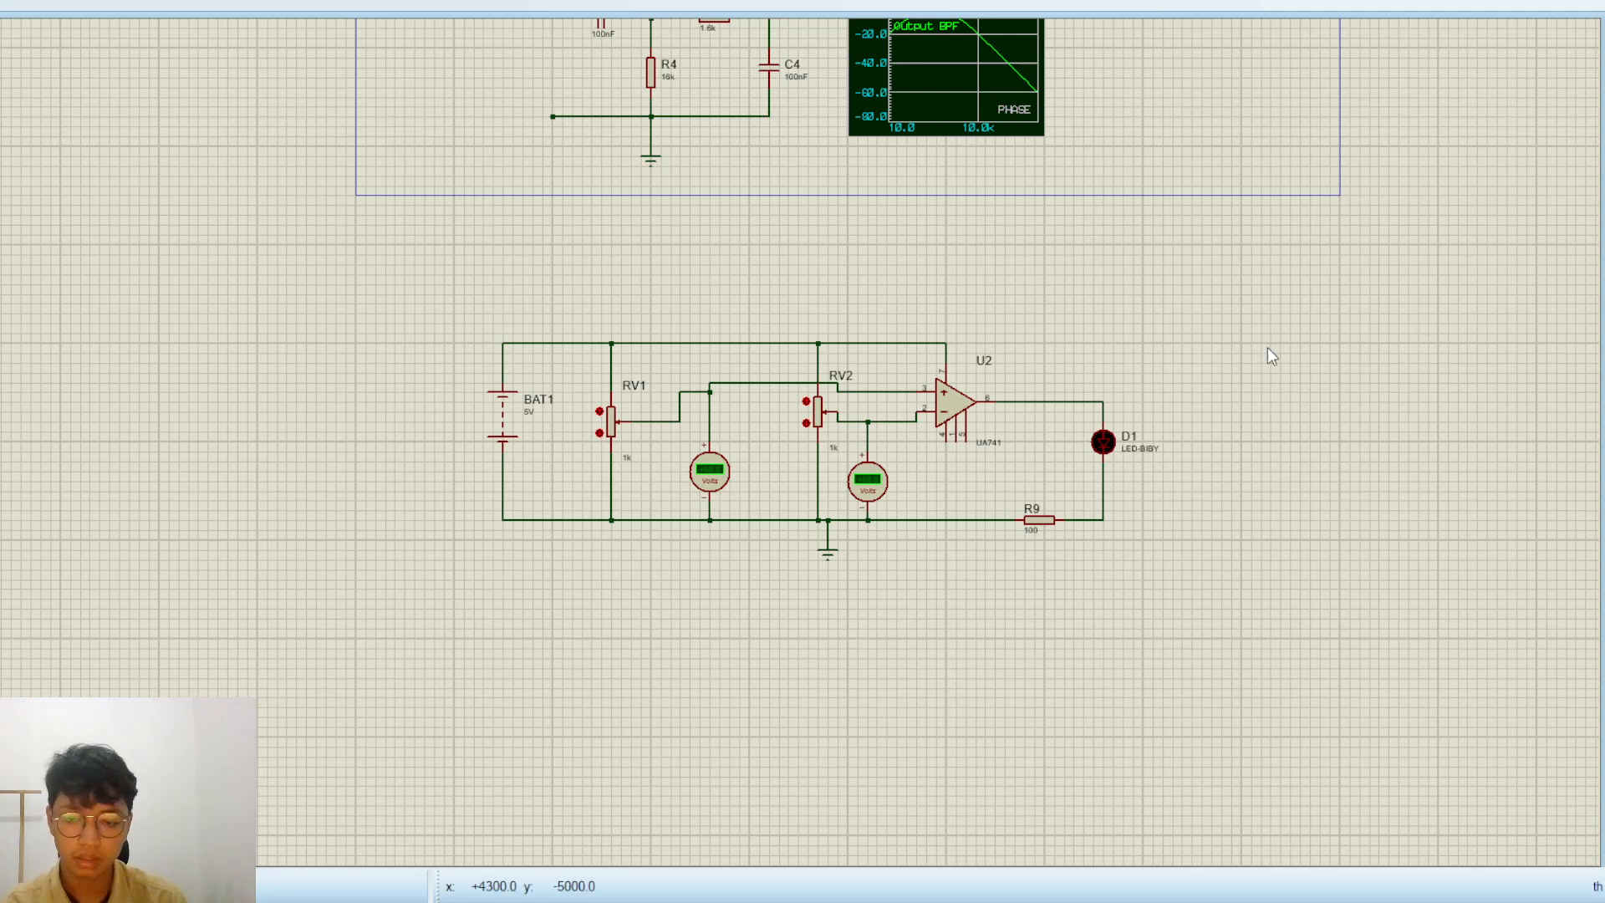
scroll(910, 408, up, 1)
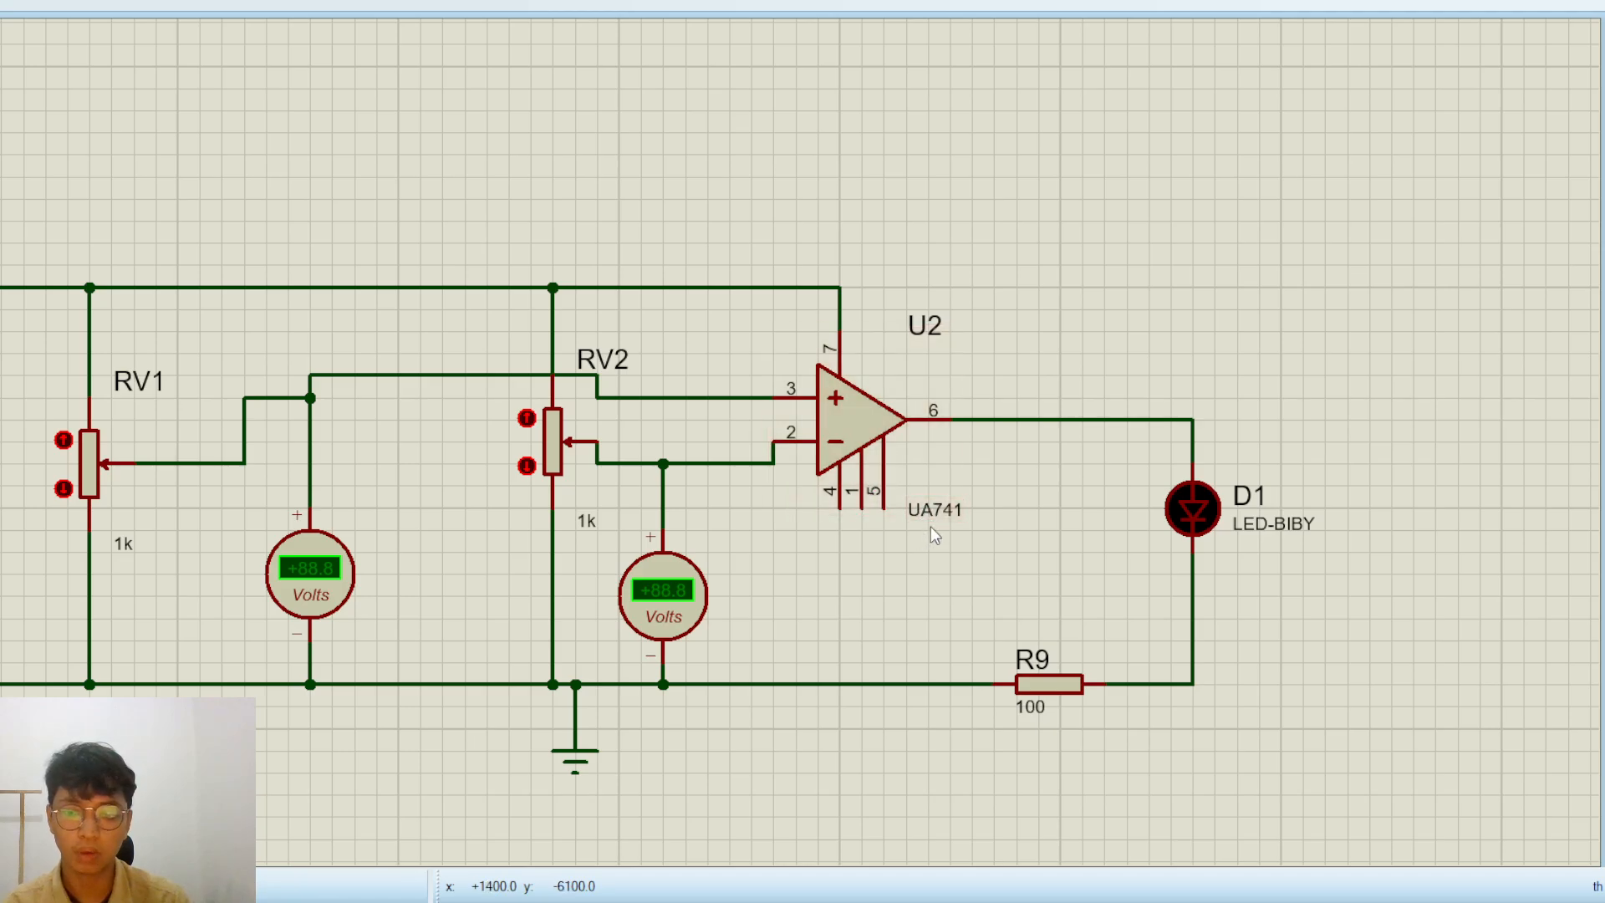
scroll(930, 525, down, 2)
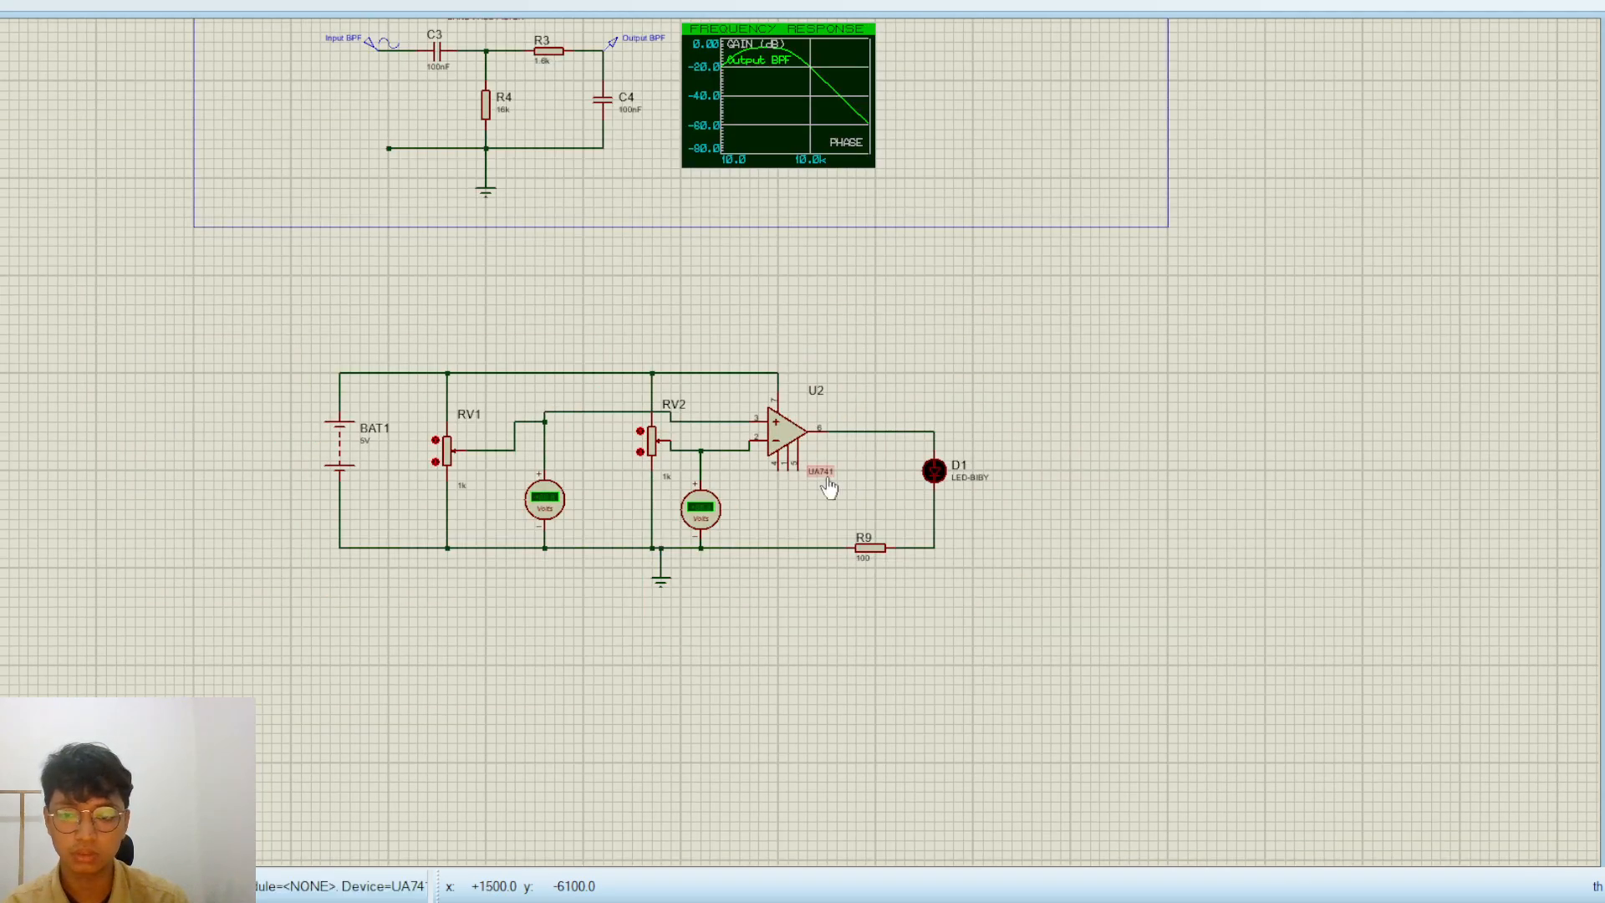
scroll(827, 485, up, 1)
middle_click(65, 443)
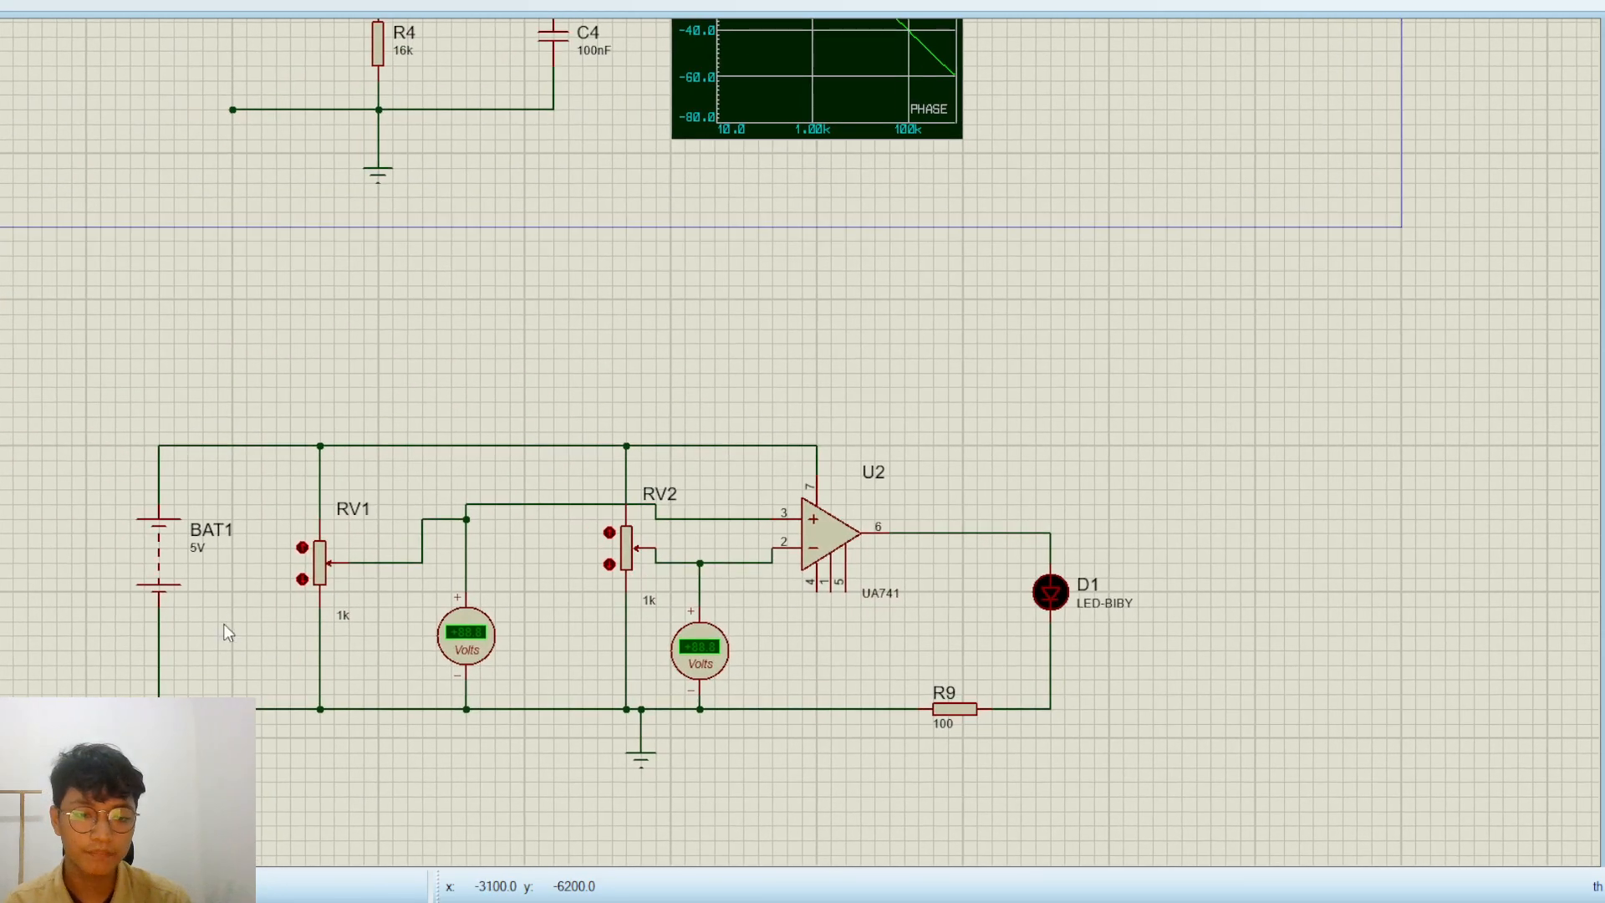
click(226, 608)
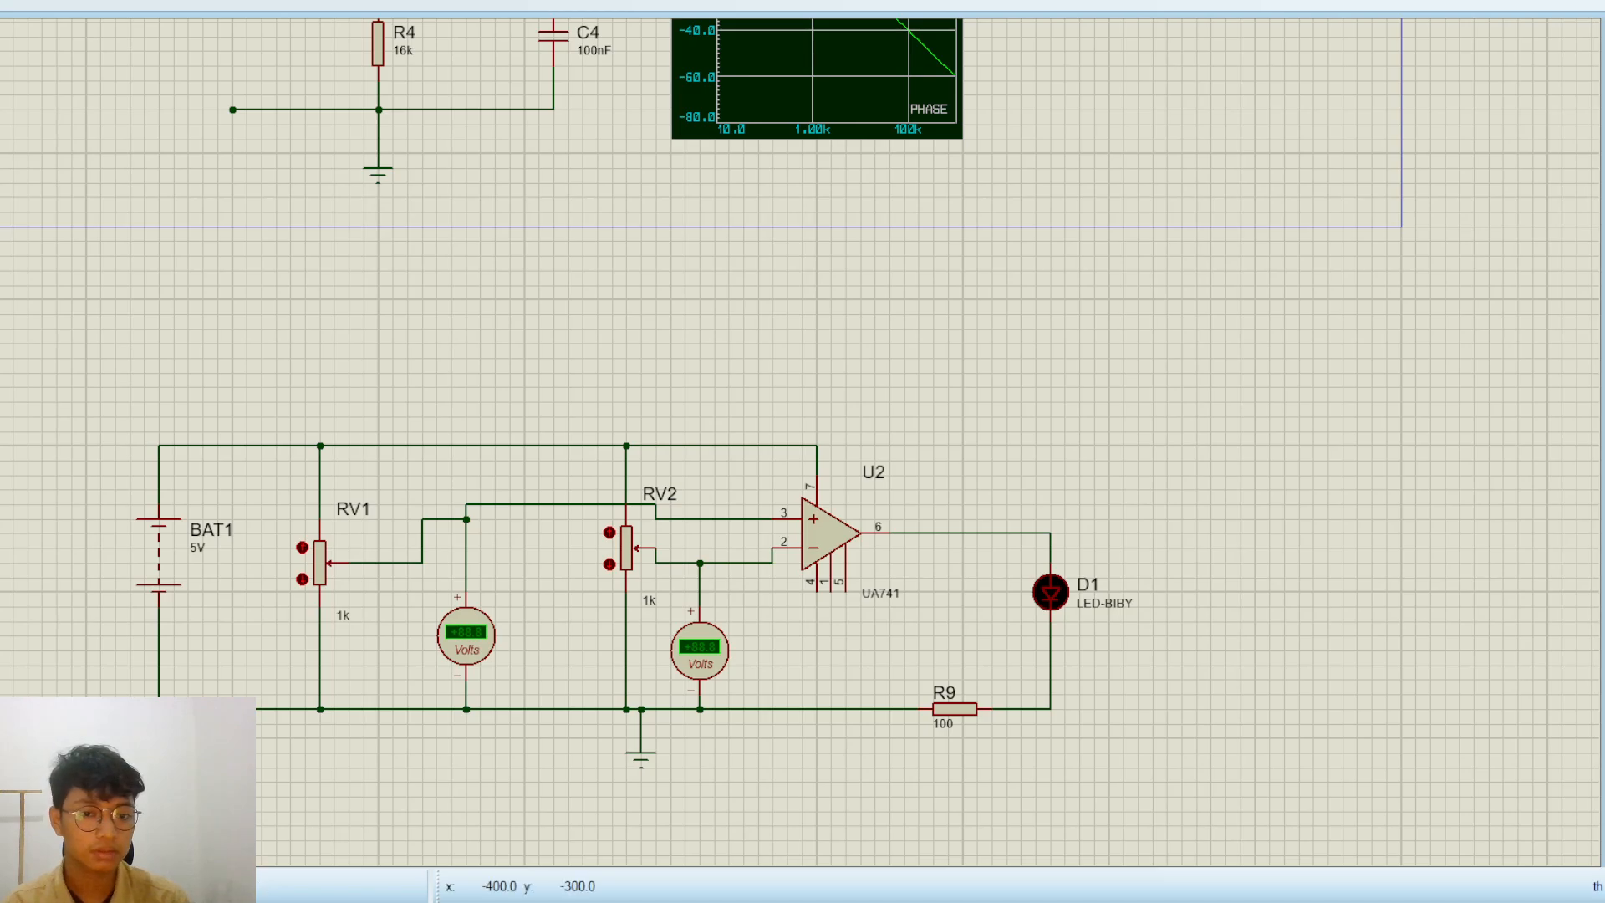
Place a new 1k potentiometer to the left of battery BAT1, beside the finished comparator circuit
click(327, 569)
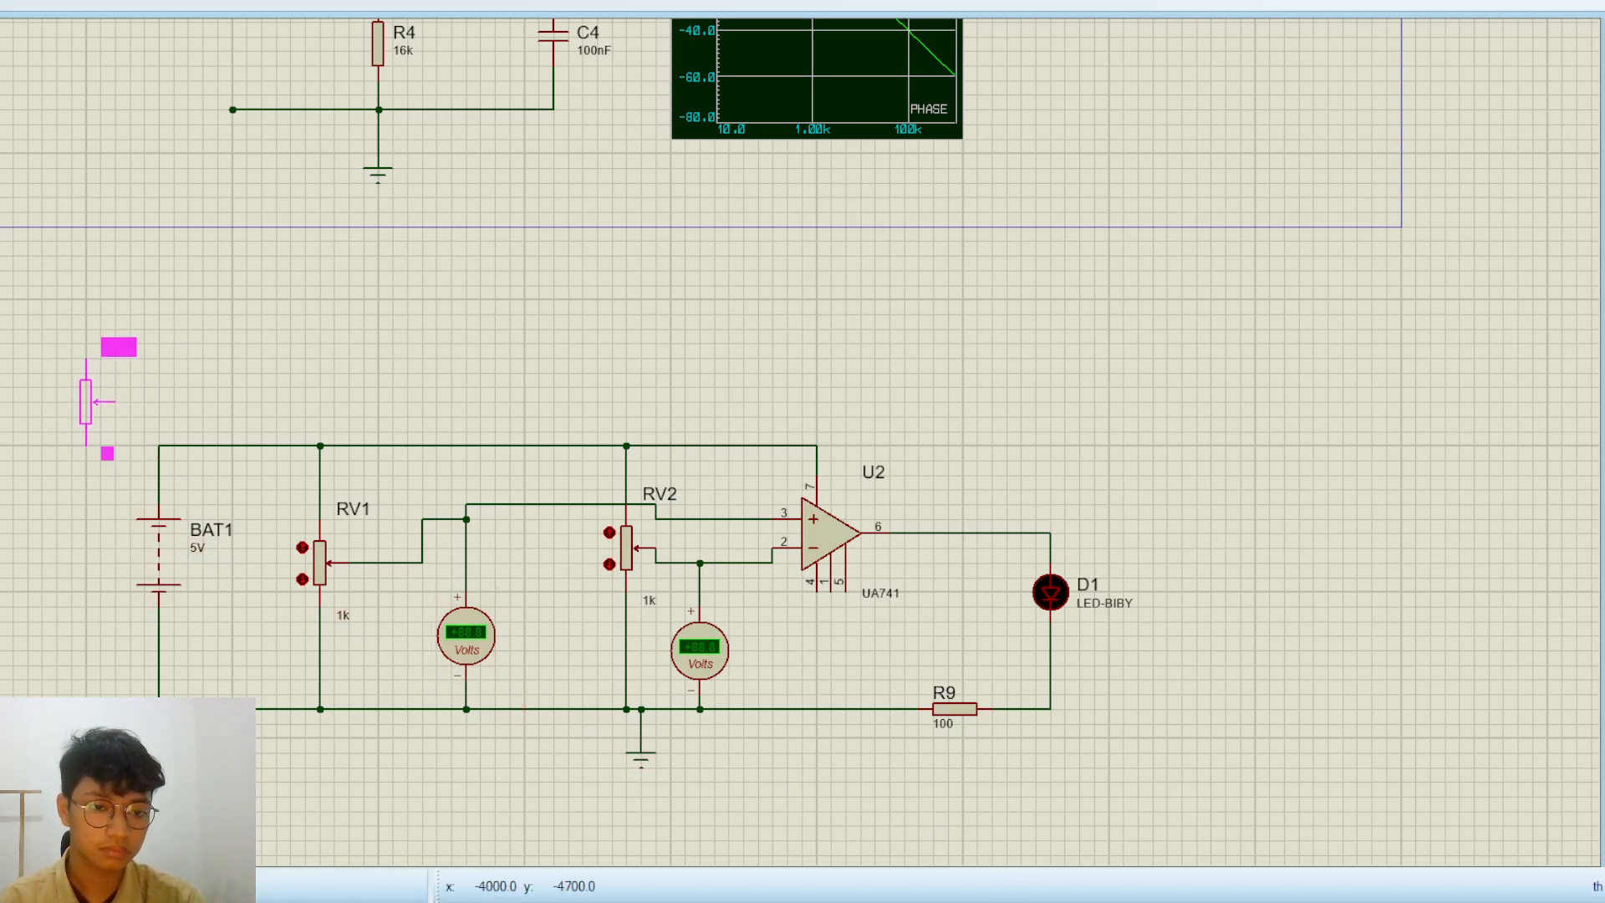
click(6, 547)
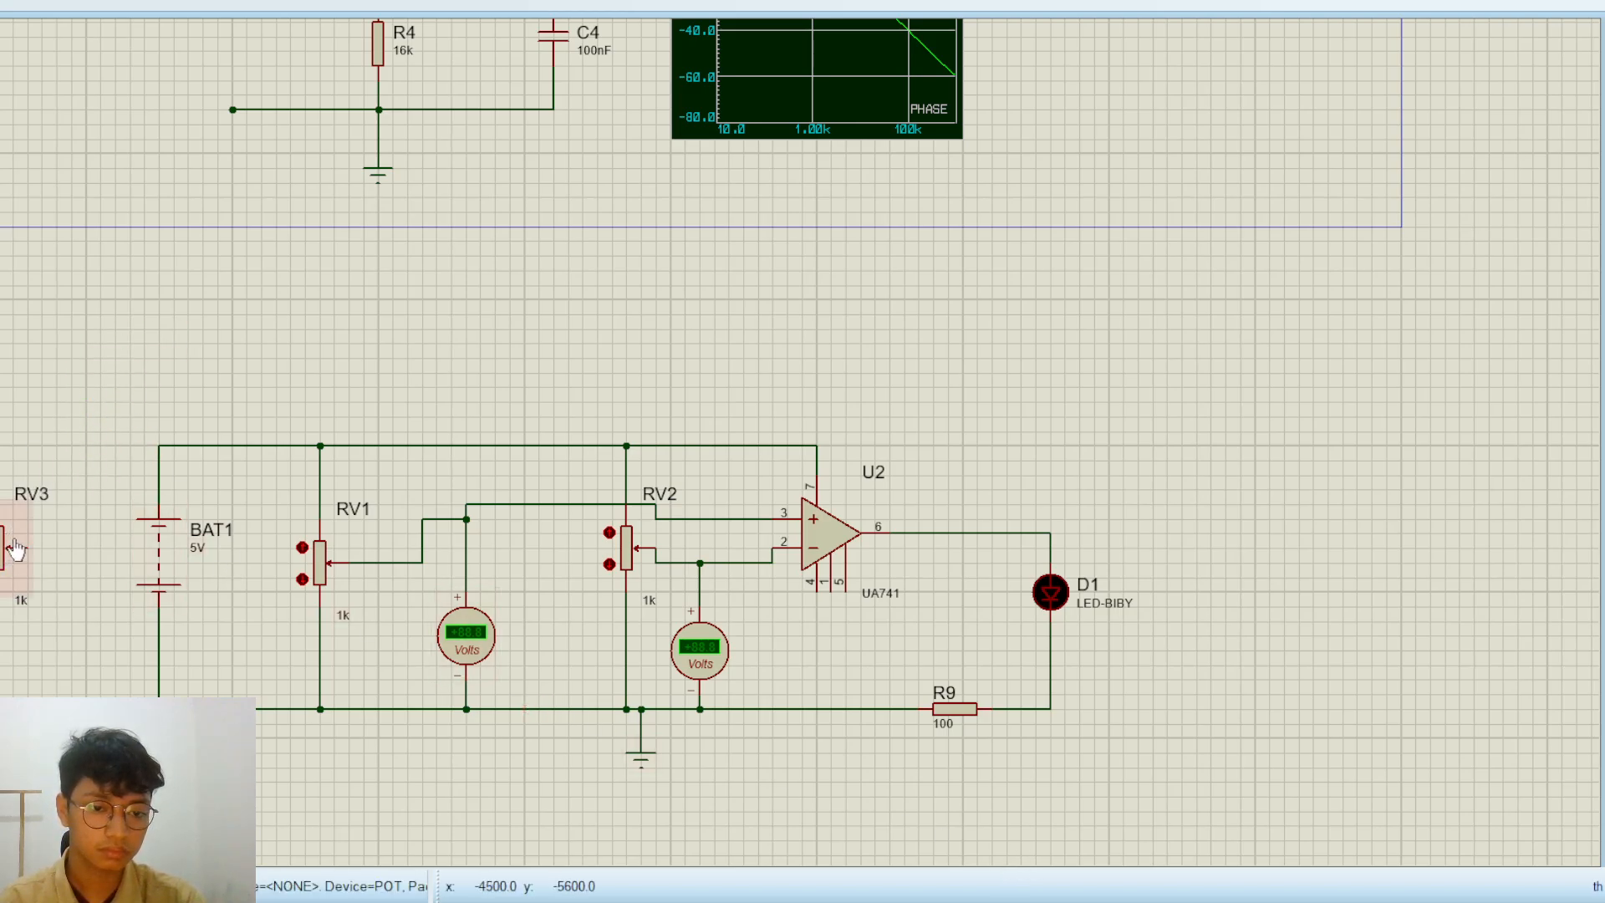
click(60, 584)
key(Escape)
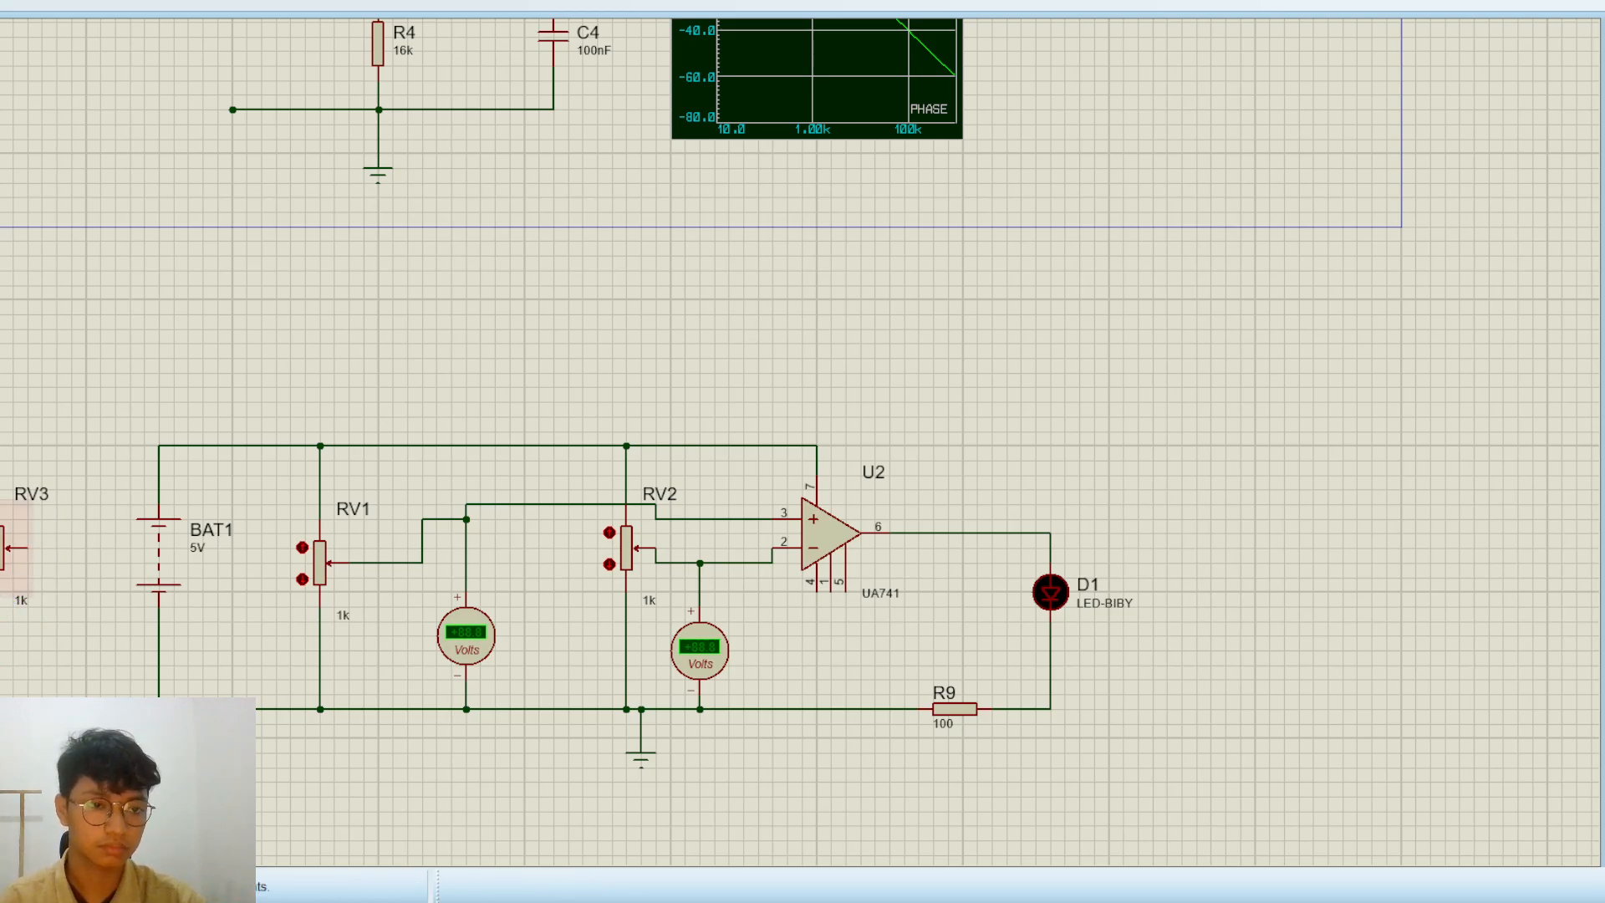
Undo the placement of the new potentiometer RV3 beside battery BAT1
key(ctrl+z)
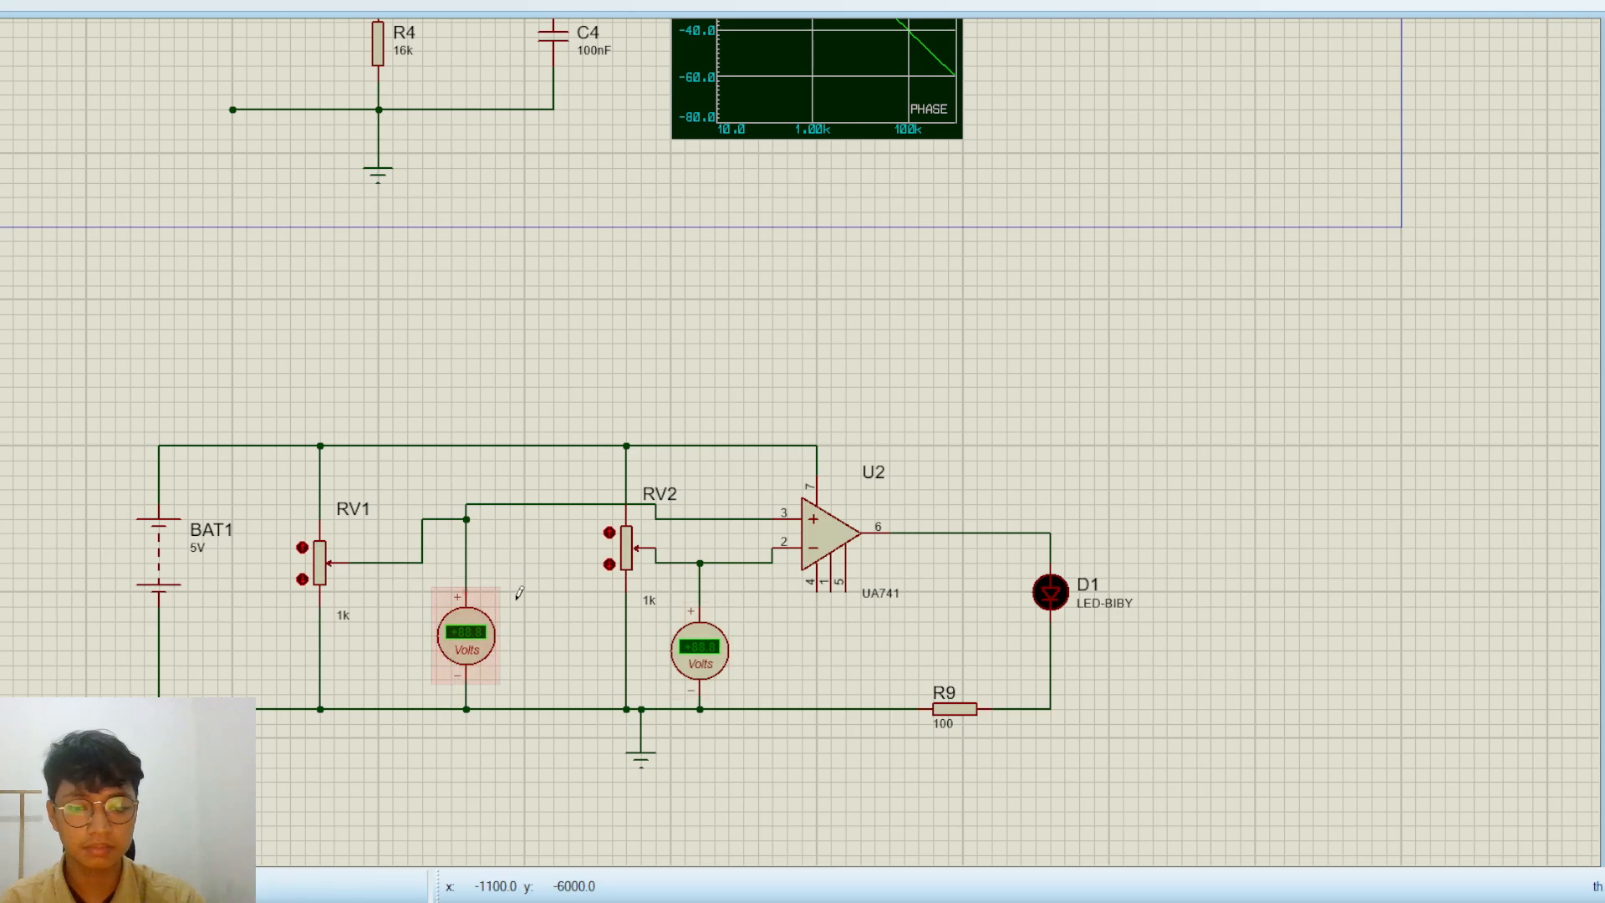
Bring the whole op-amp comparator circuit into view and start the simulation
scroll(462, 656, up, 2)
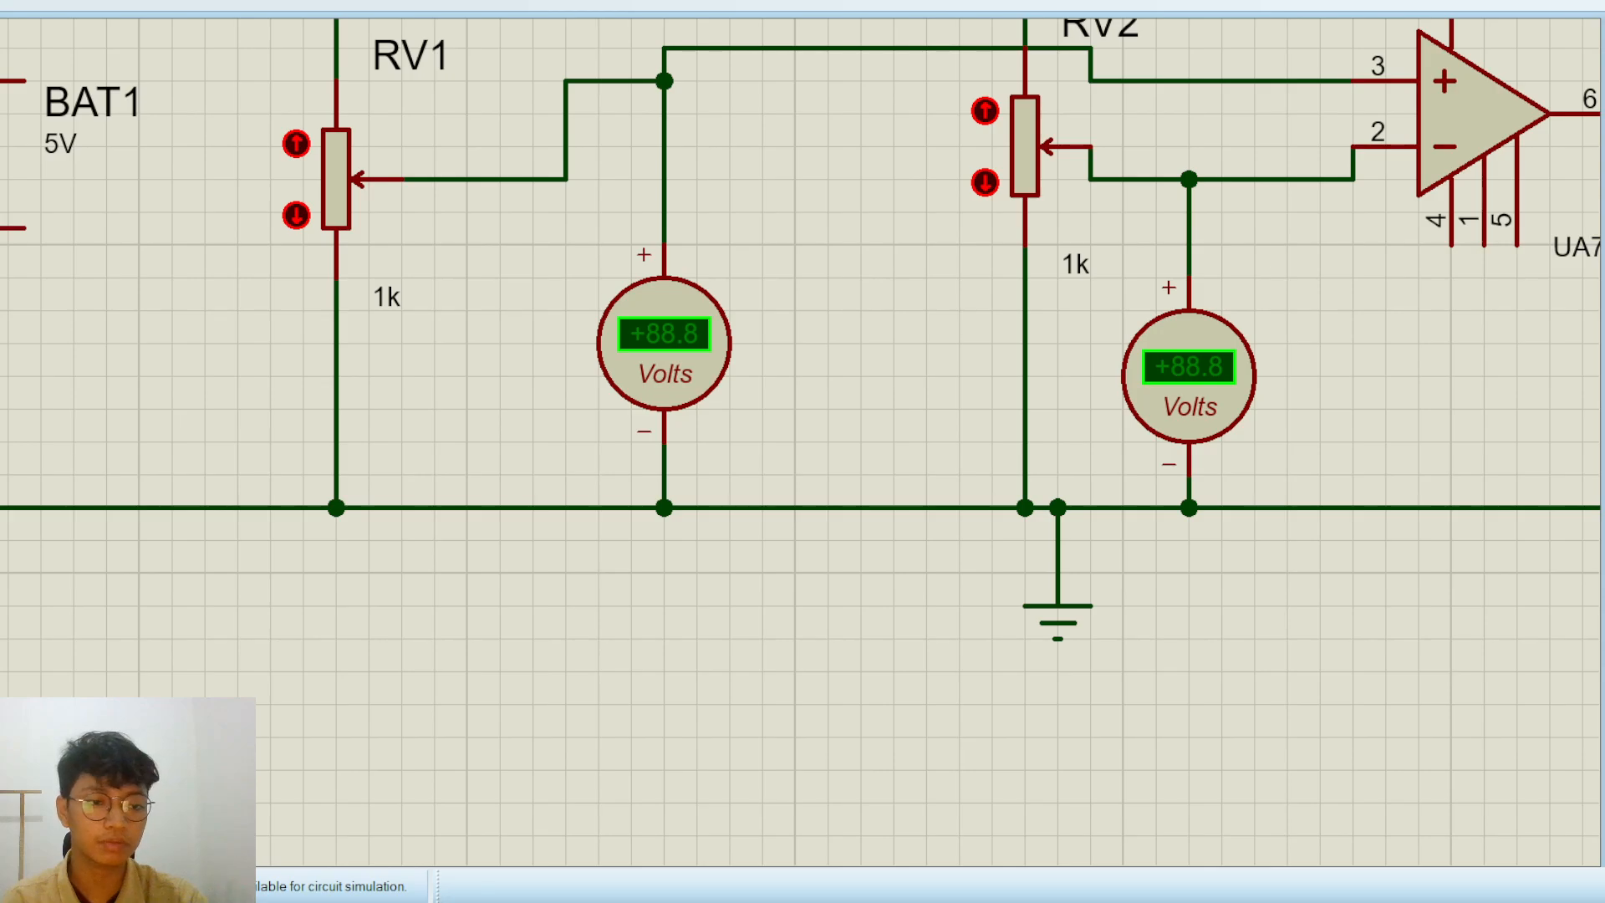
scroll(524, 483, down, 2)
scroll(733, 434, up, 1)
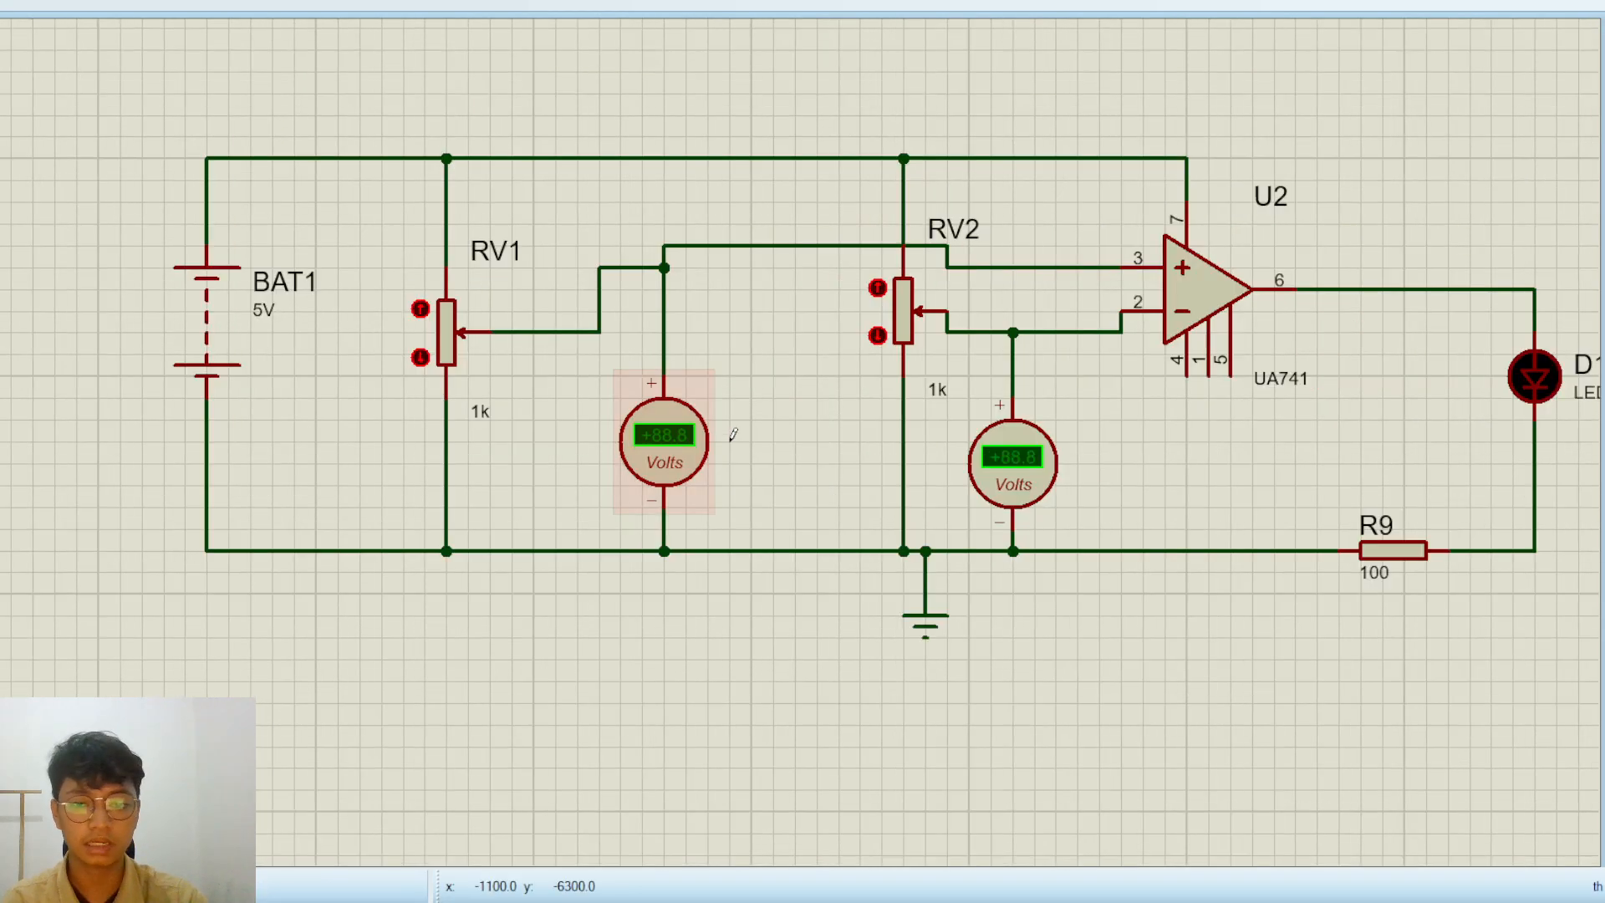
scroll(733, 434, down, 1)
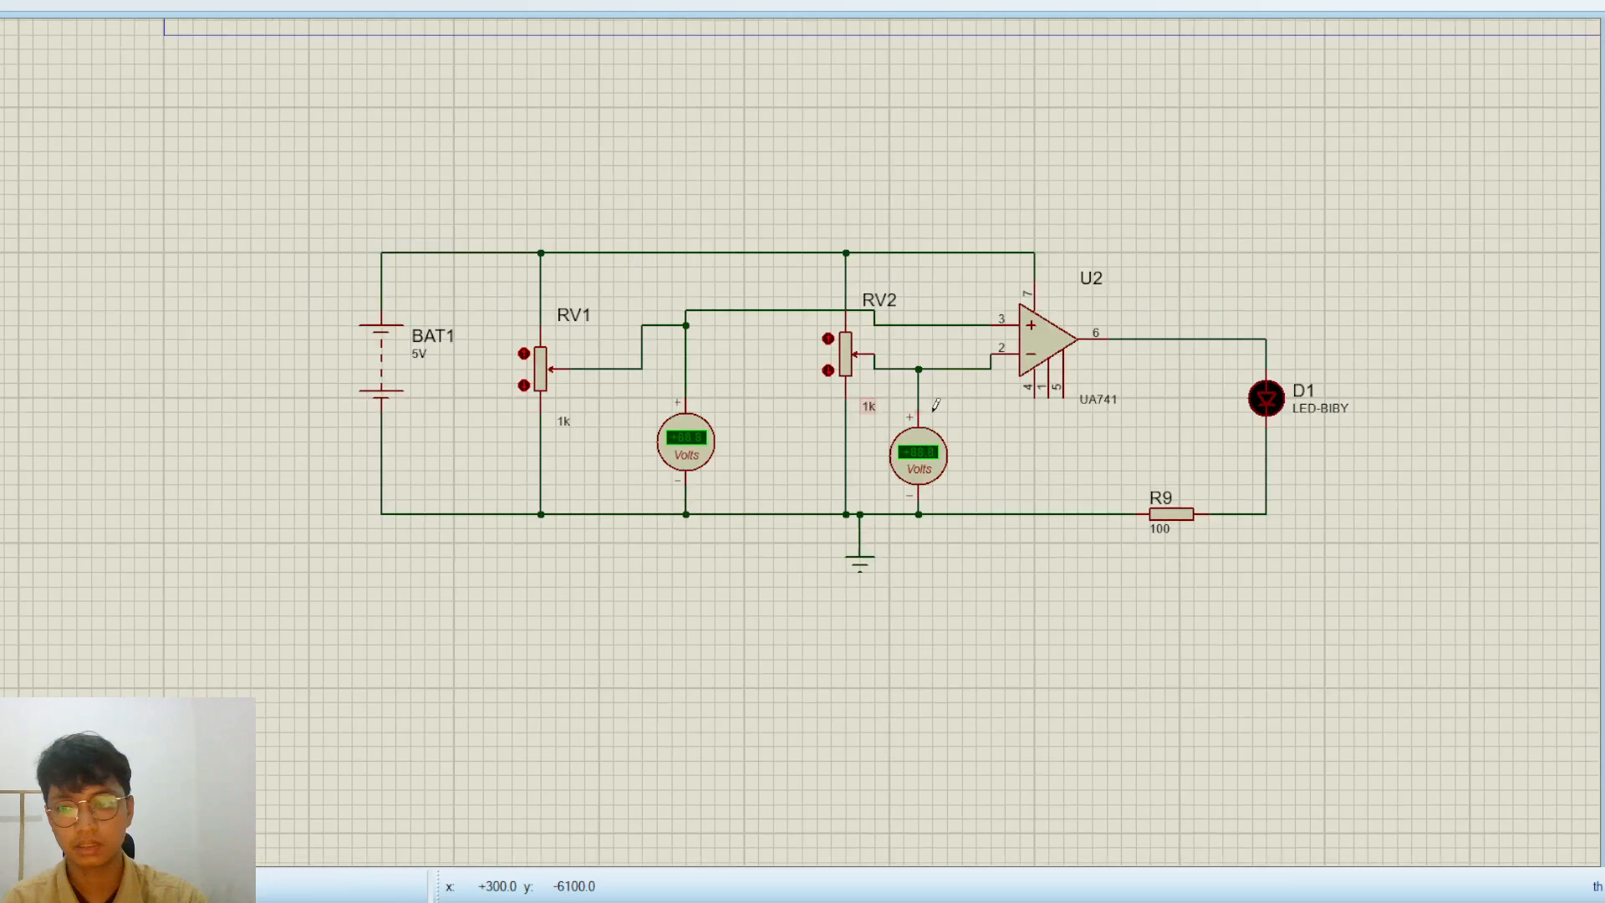
scroll(936, 405, up, 1)
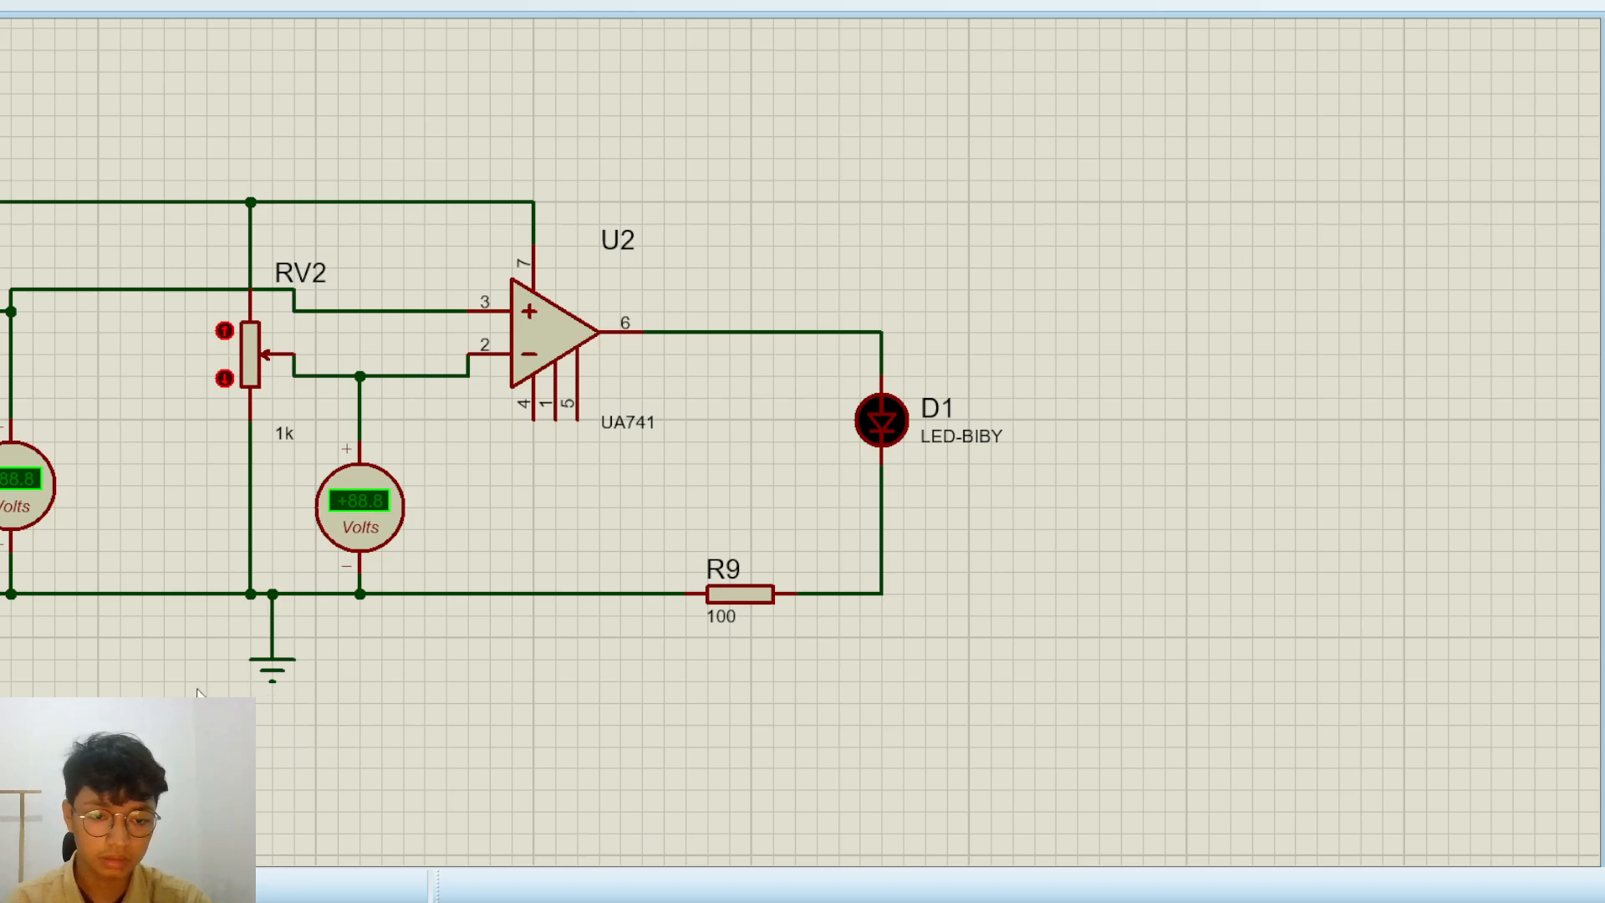
scroll(483, 522, down, 1)
scroll(483, 519, down, 1)
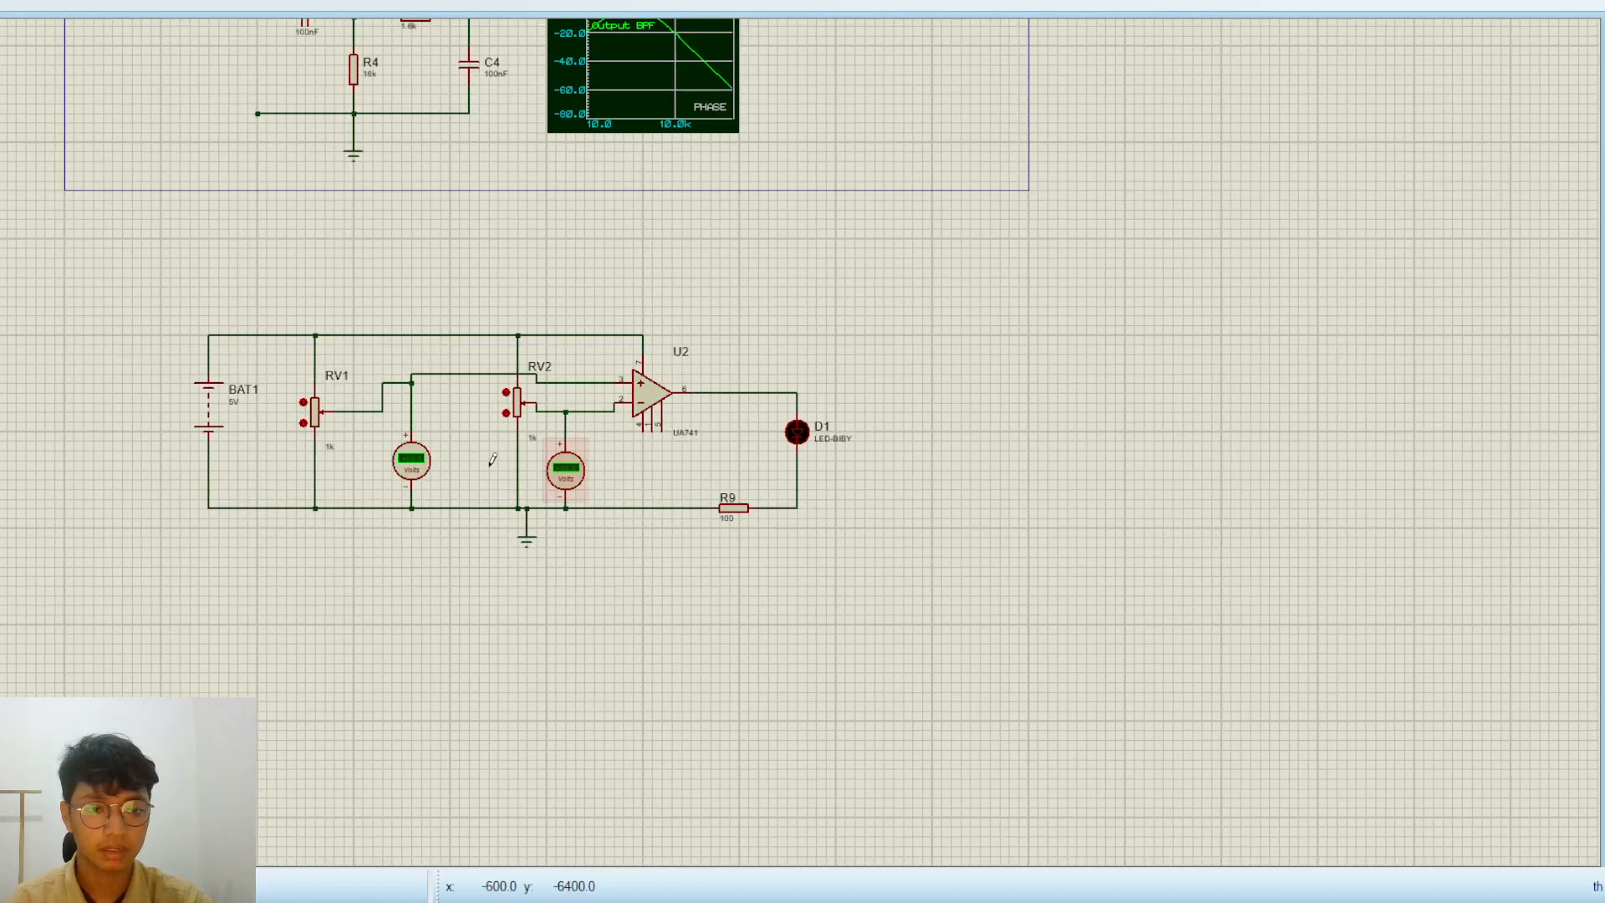
scroll(393, 429, up, 1)
middle_click(753, 480)
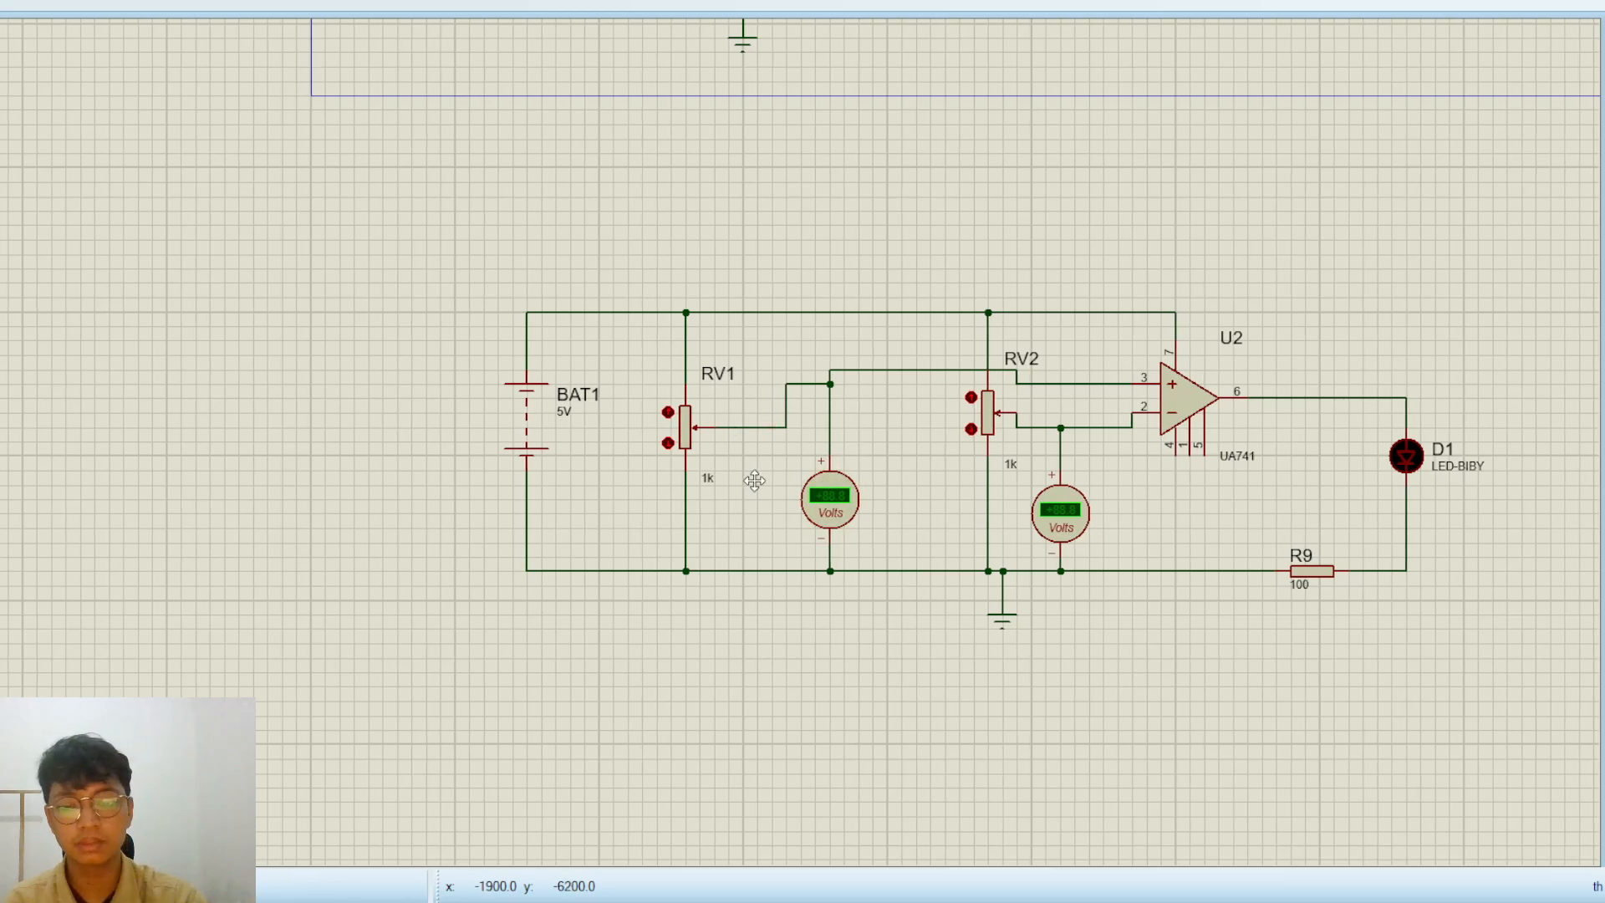
click(555, 541)
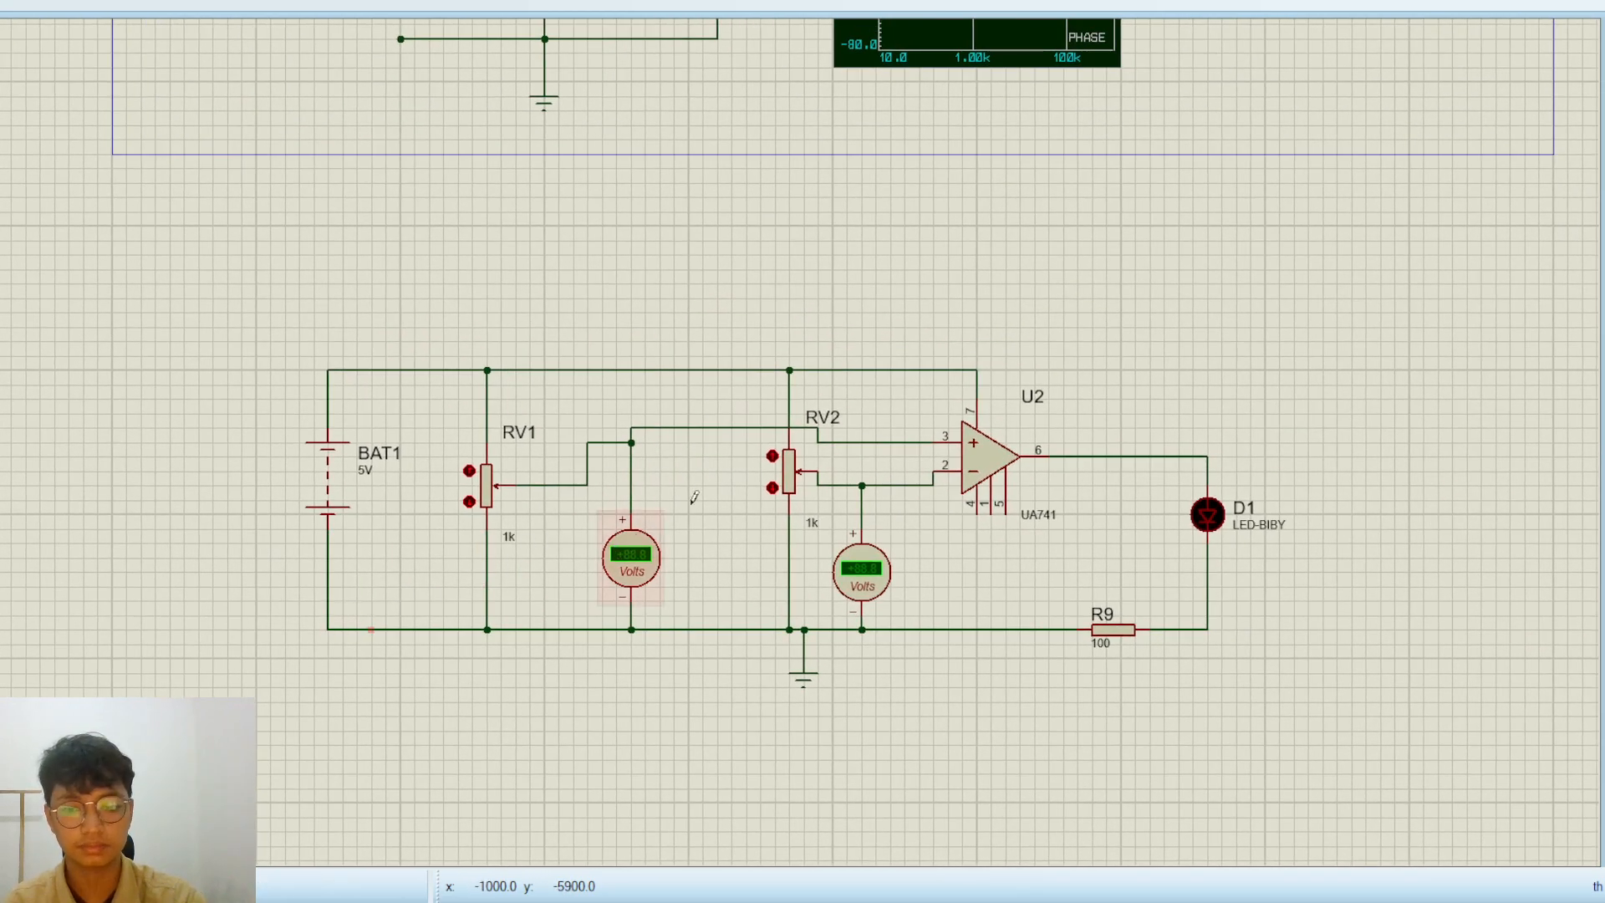
key(F12)
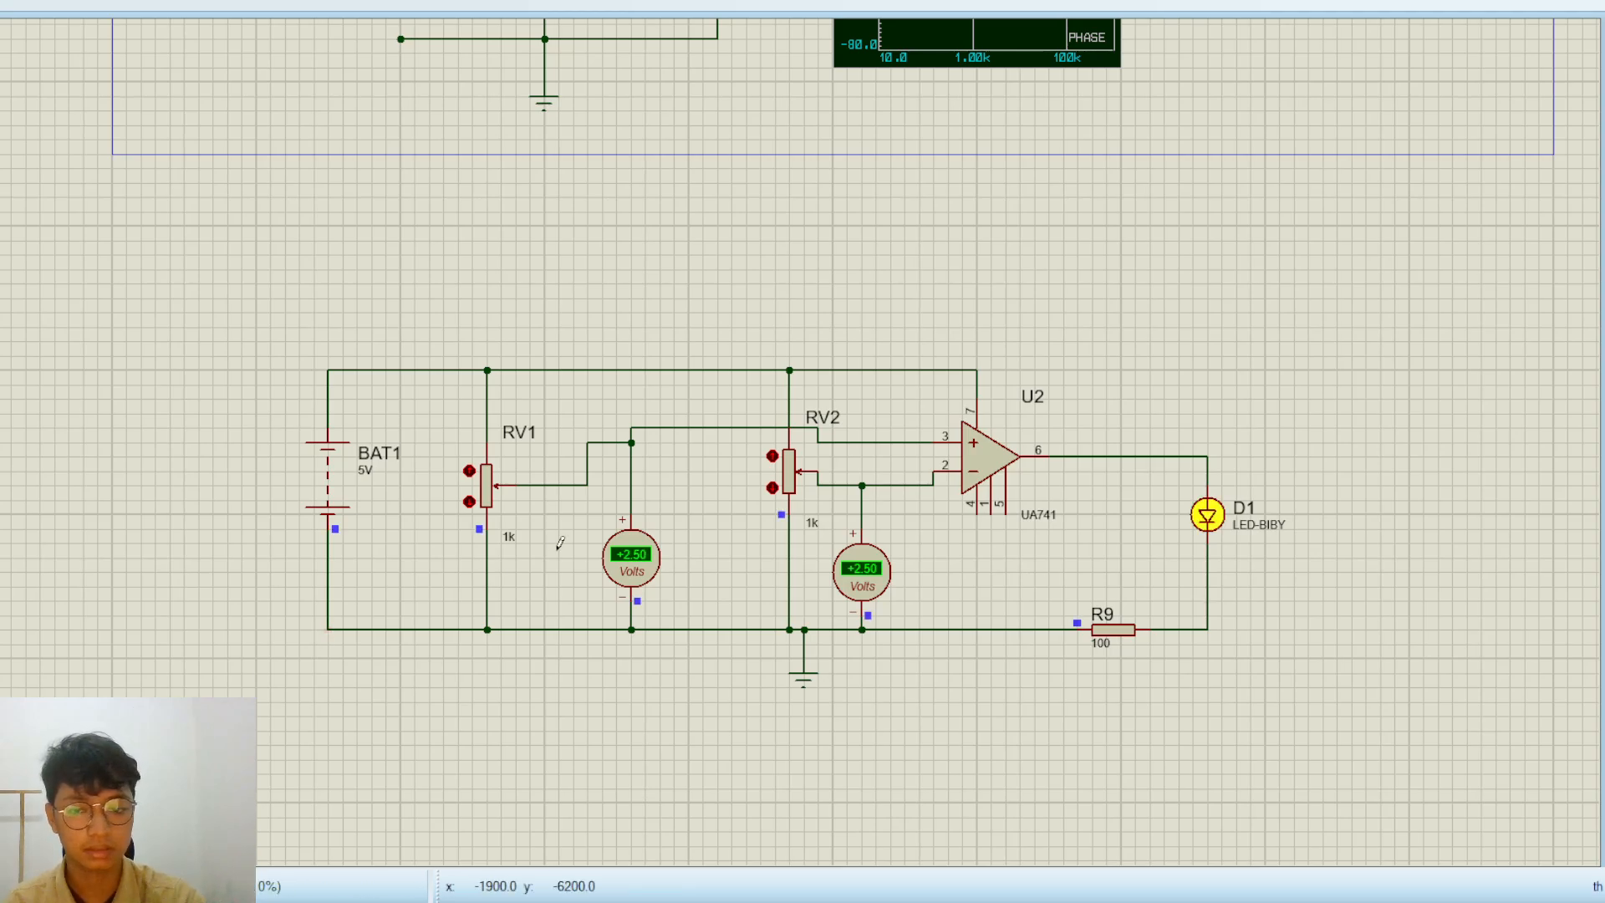
In the running simulation, raise potentiometer RV1 to its maximum and lower potentiometer RV2 to its minimum
scroll(1095, 518, up, 1)
scroll(709, 455, down, 1)
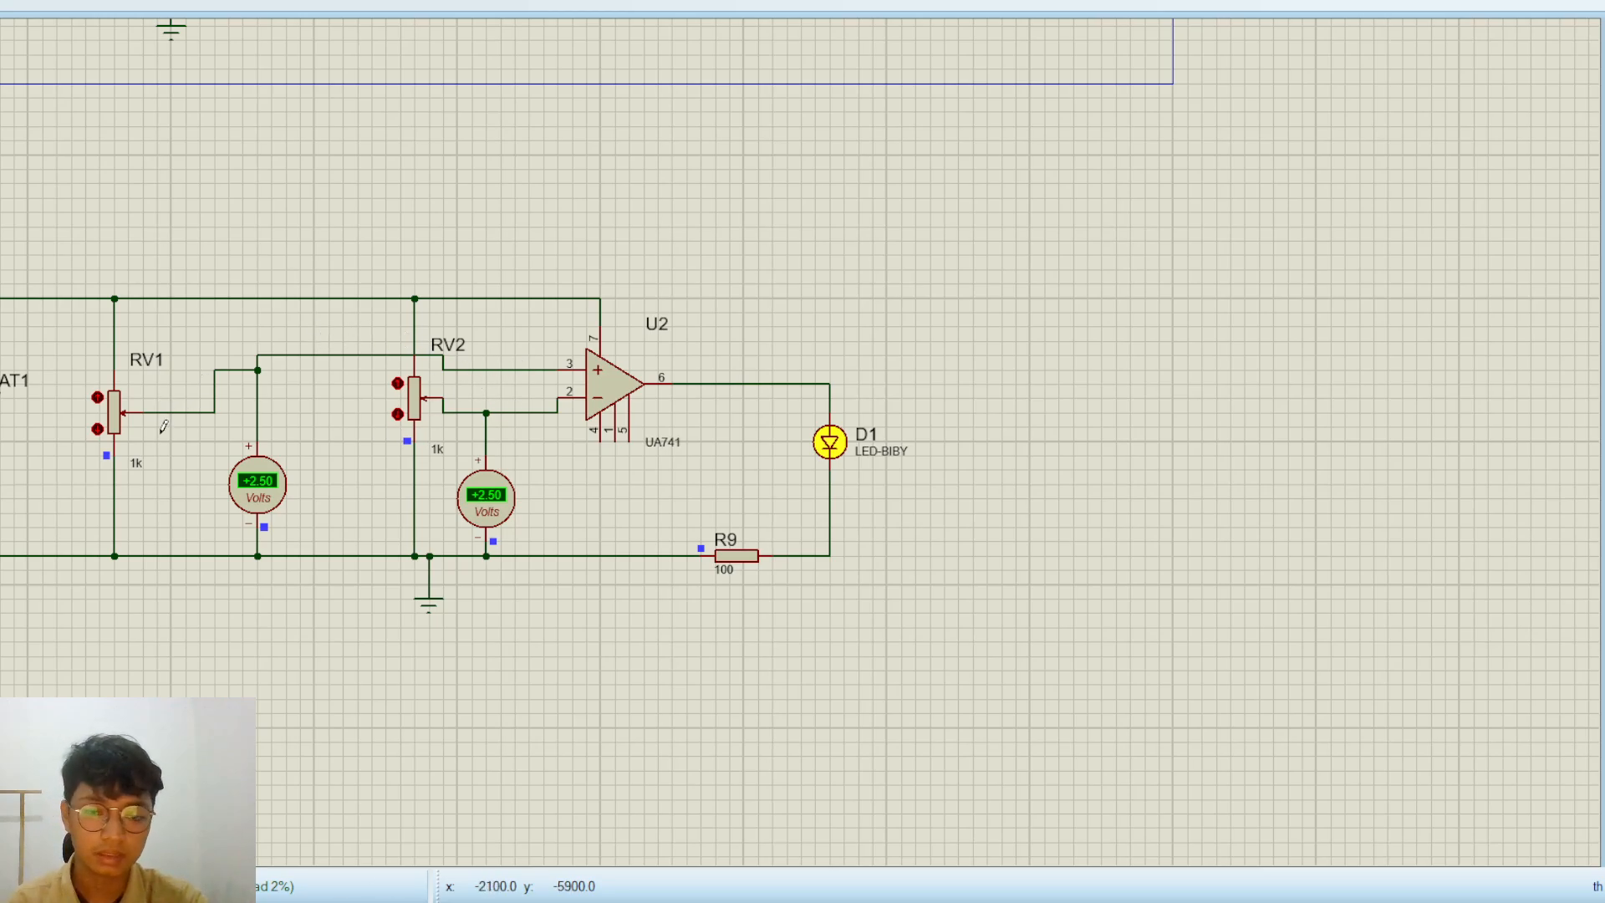
scroll(161, 433, up, 1)
scroll(937, 457, down, 1)
scroll(800, 456, down, 1)
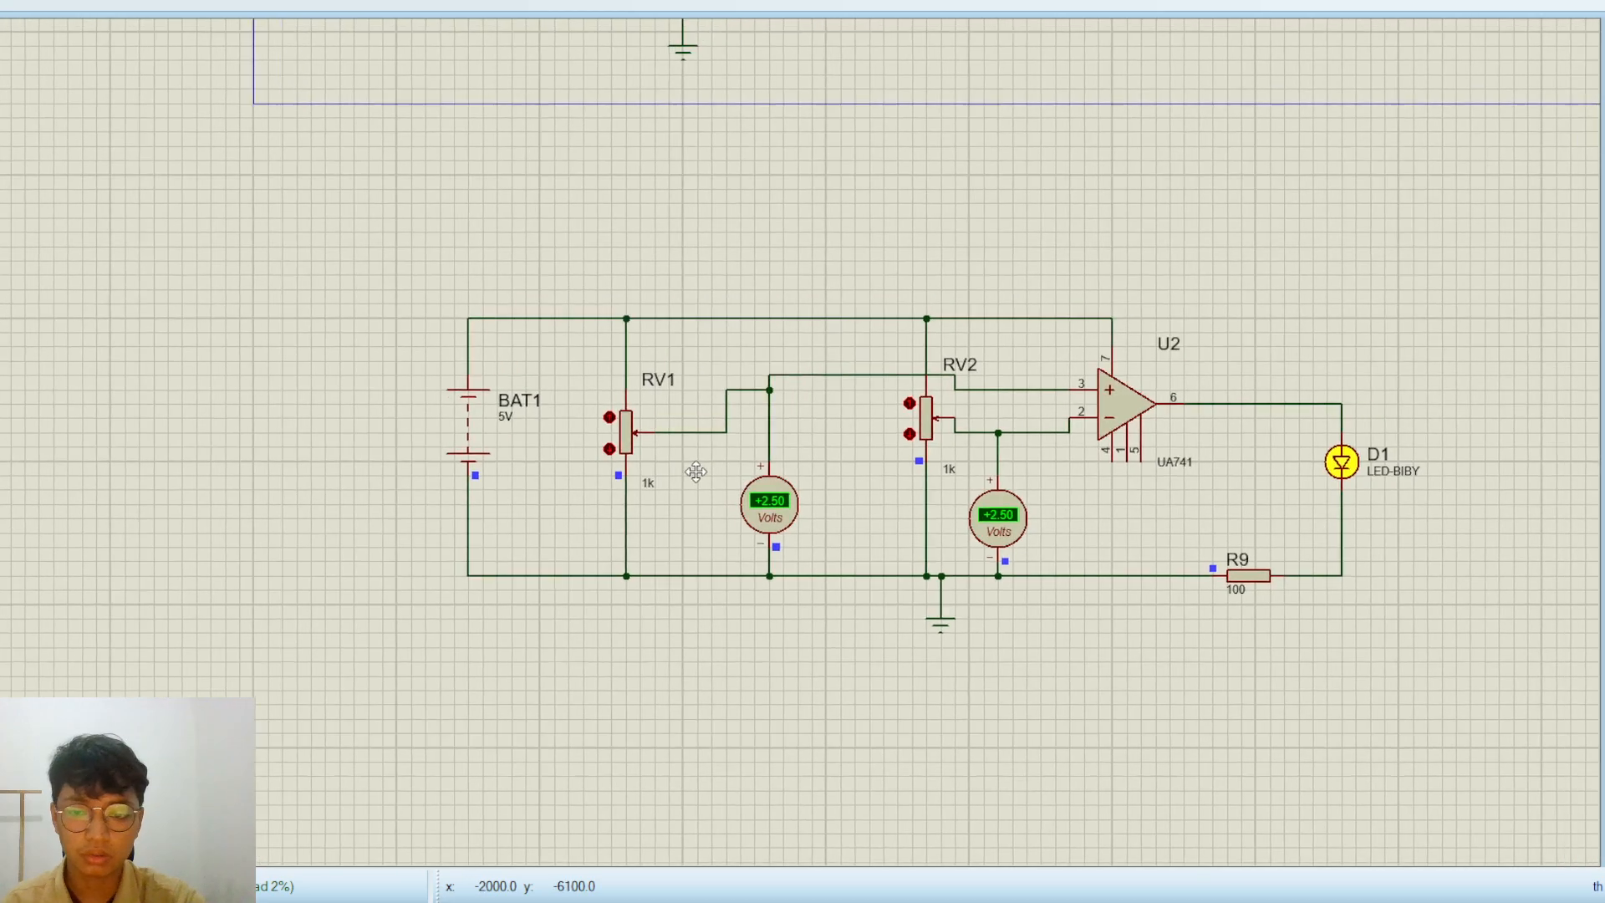
scroll(691, 469, up, 1)
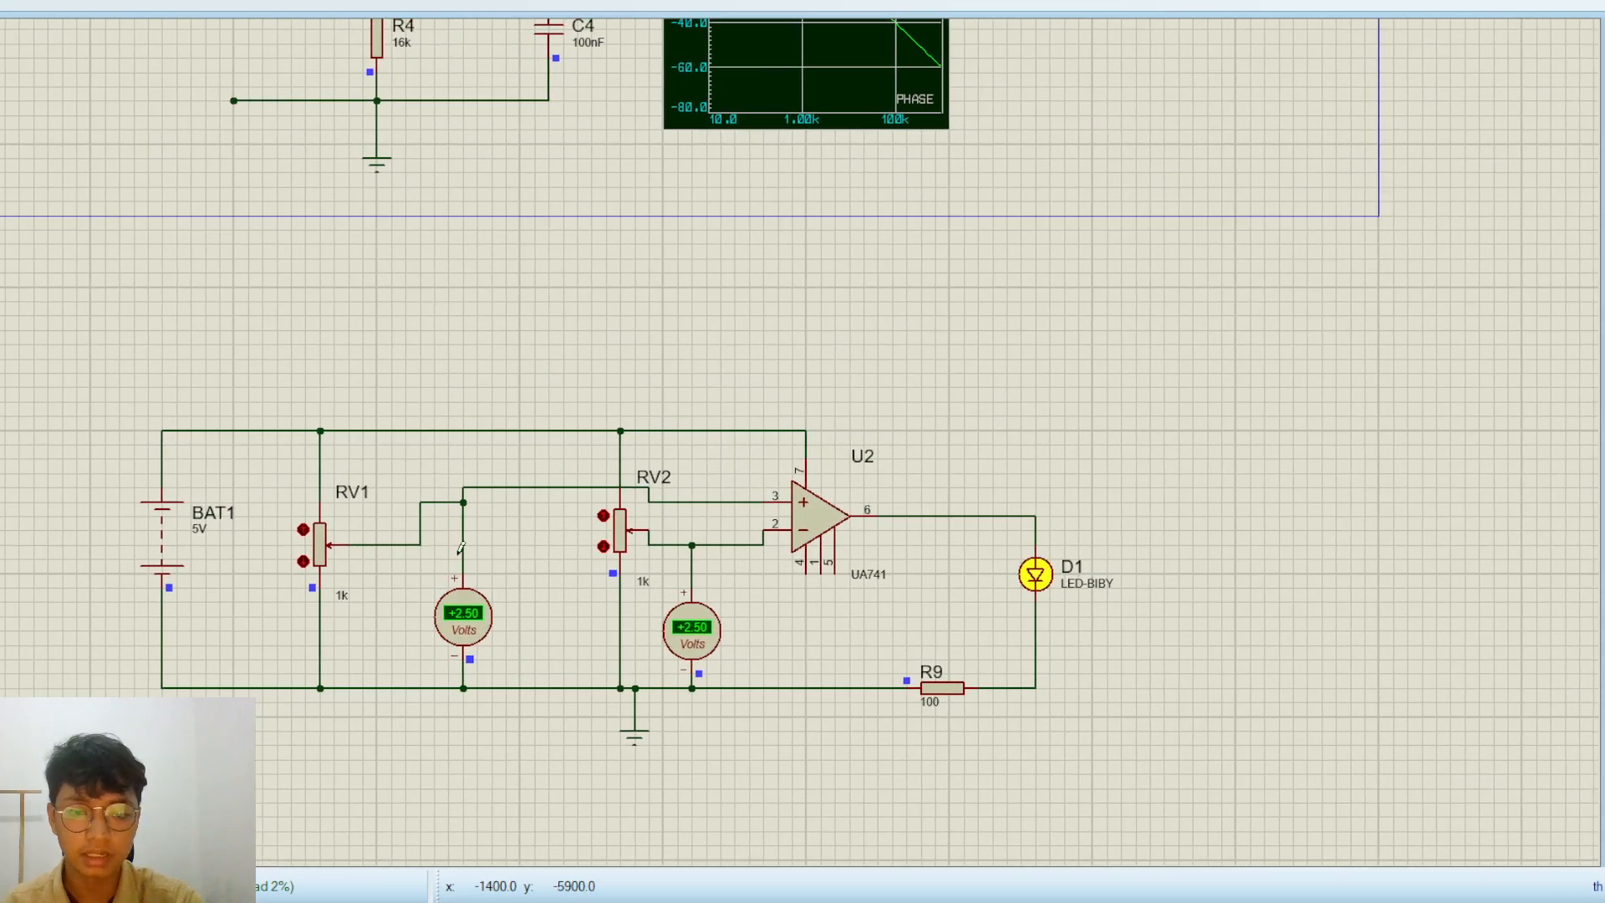
click(302, 530)
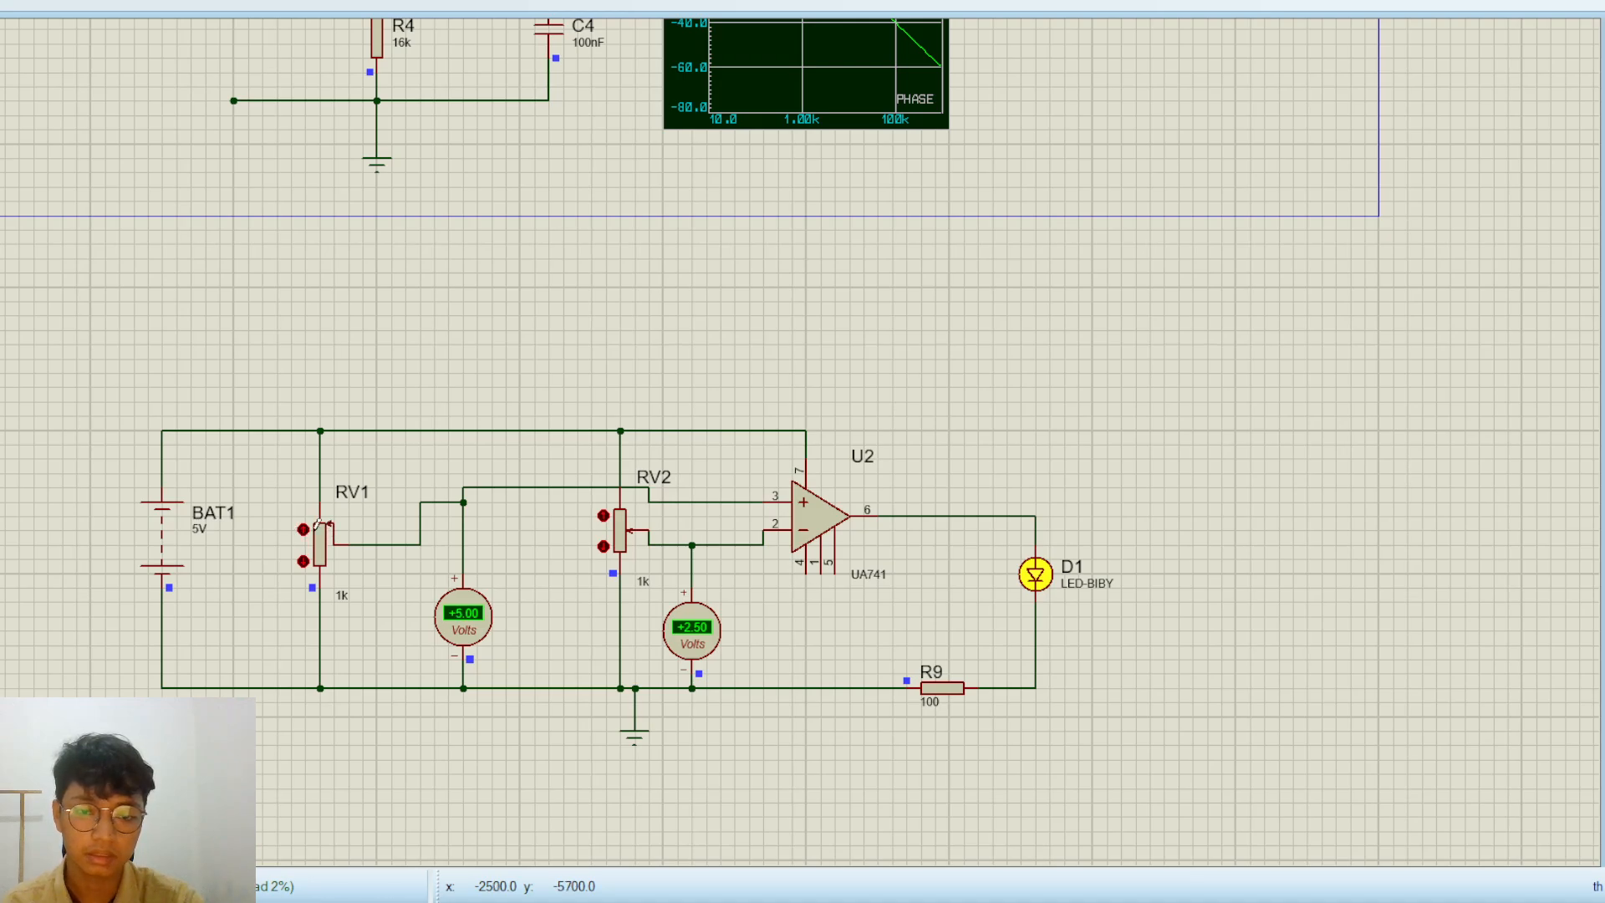
click(604, 547)
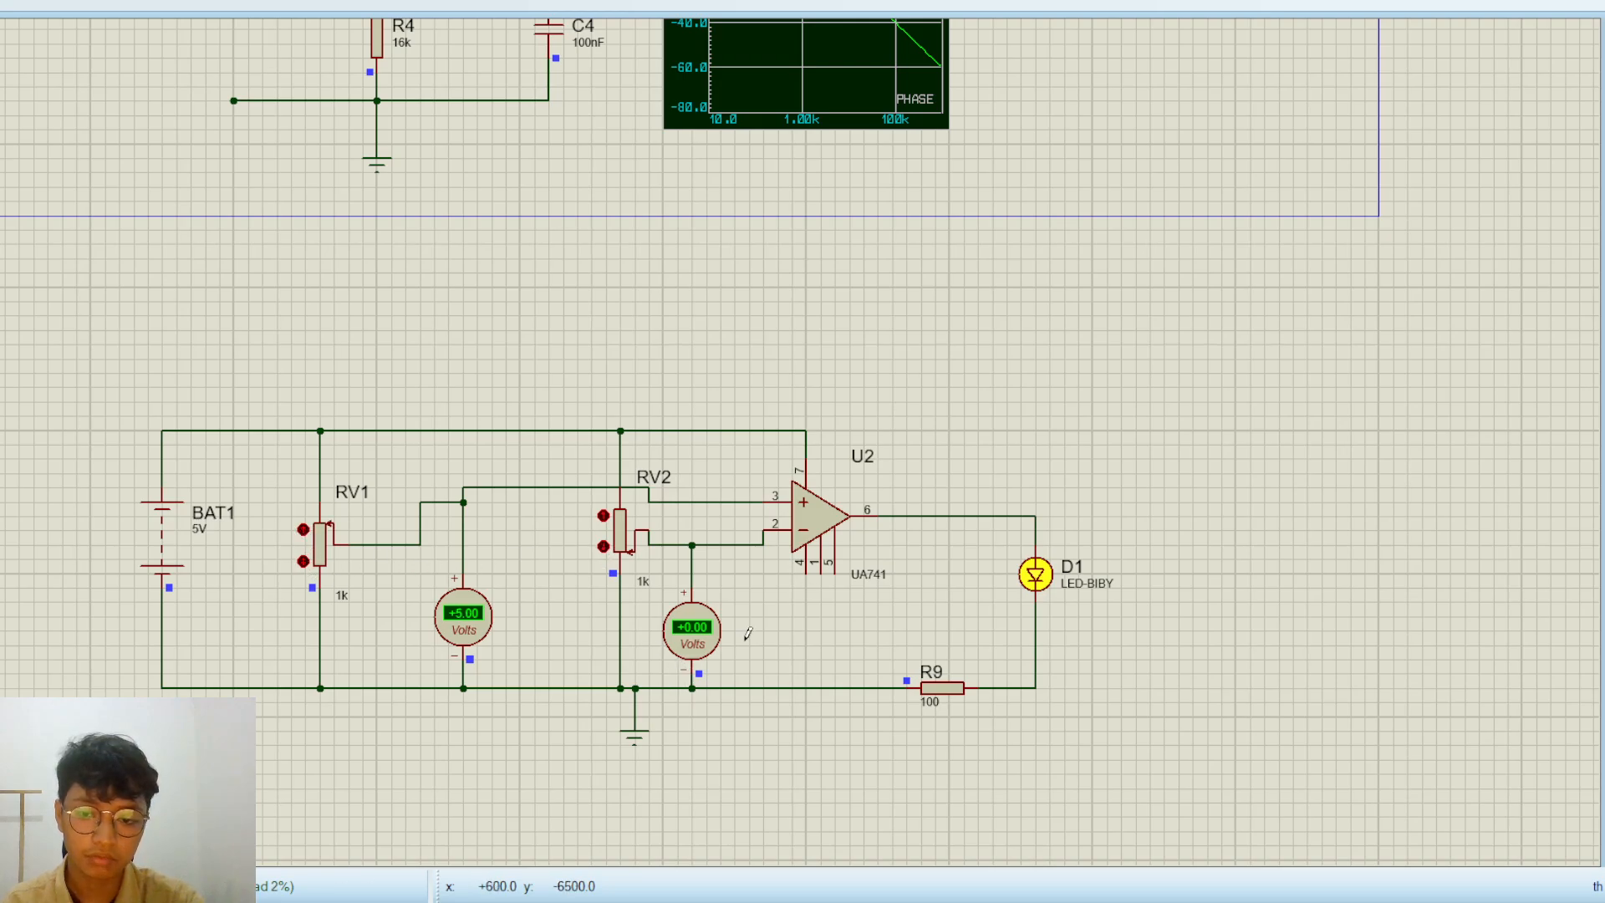
Raise potentiometer RV2 to its midpoint and lower potentiometer RV1 all the way to its minimum
scroll(748, 633, up, 1)
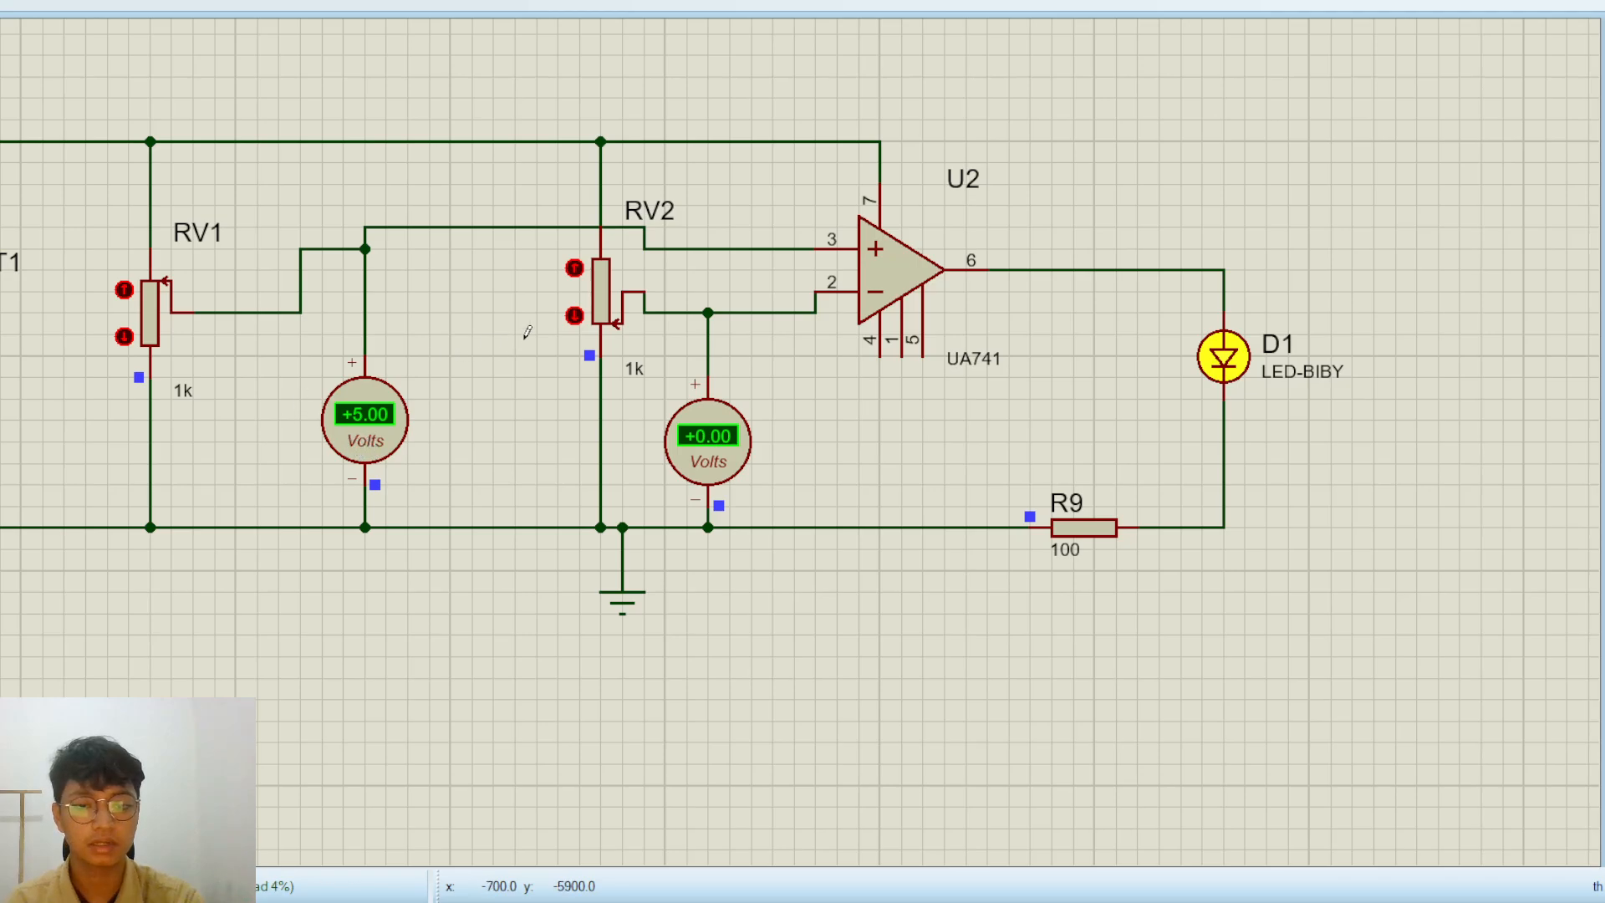
click(574, 269)
click(575, 269)
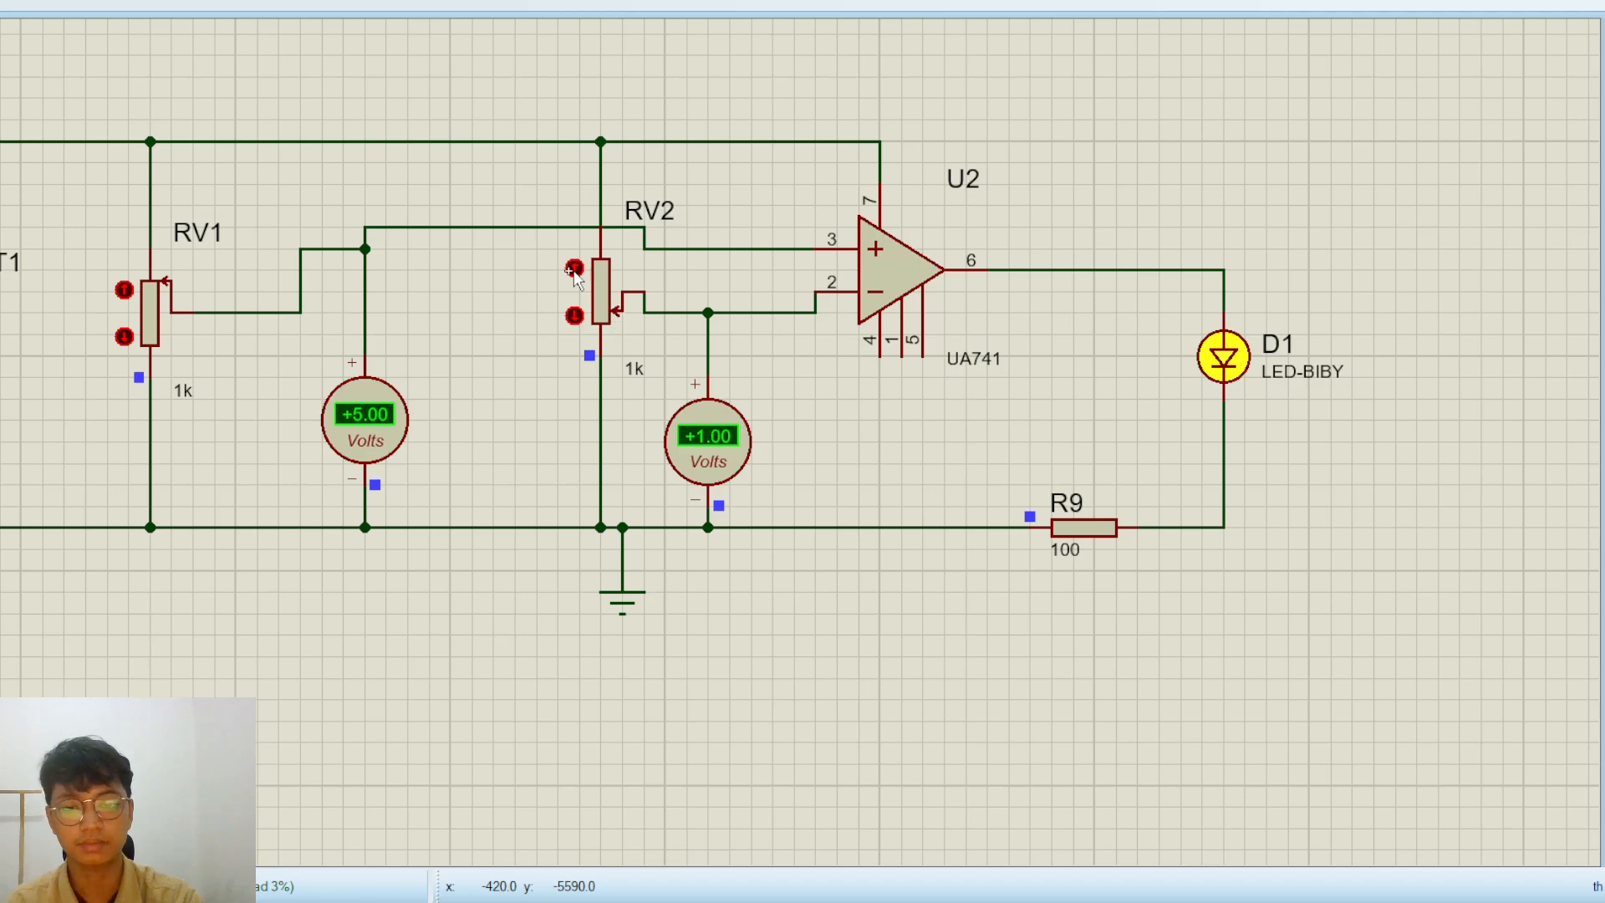
click(575, 269)
click(574, 269)
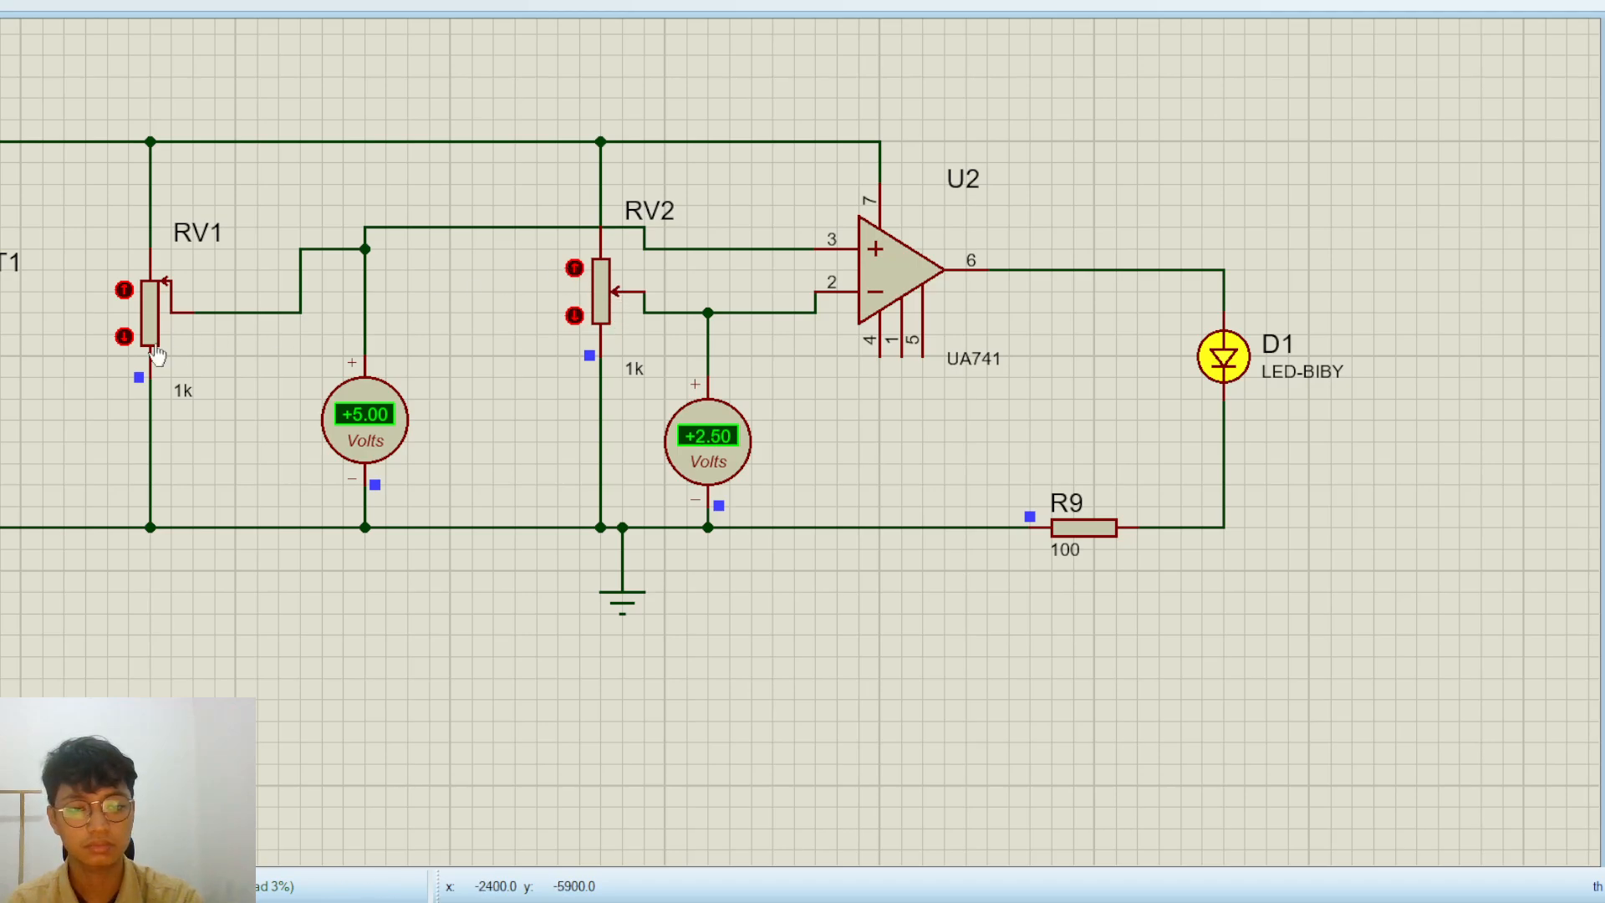
click(125, 338)
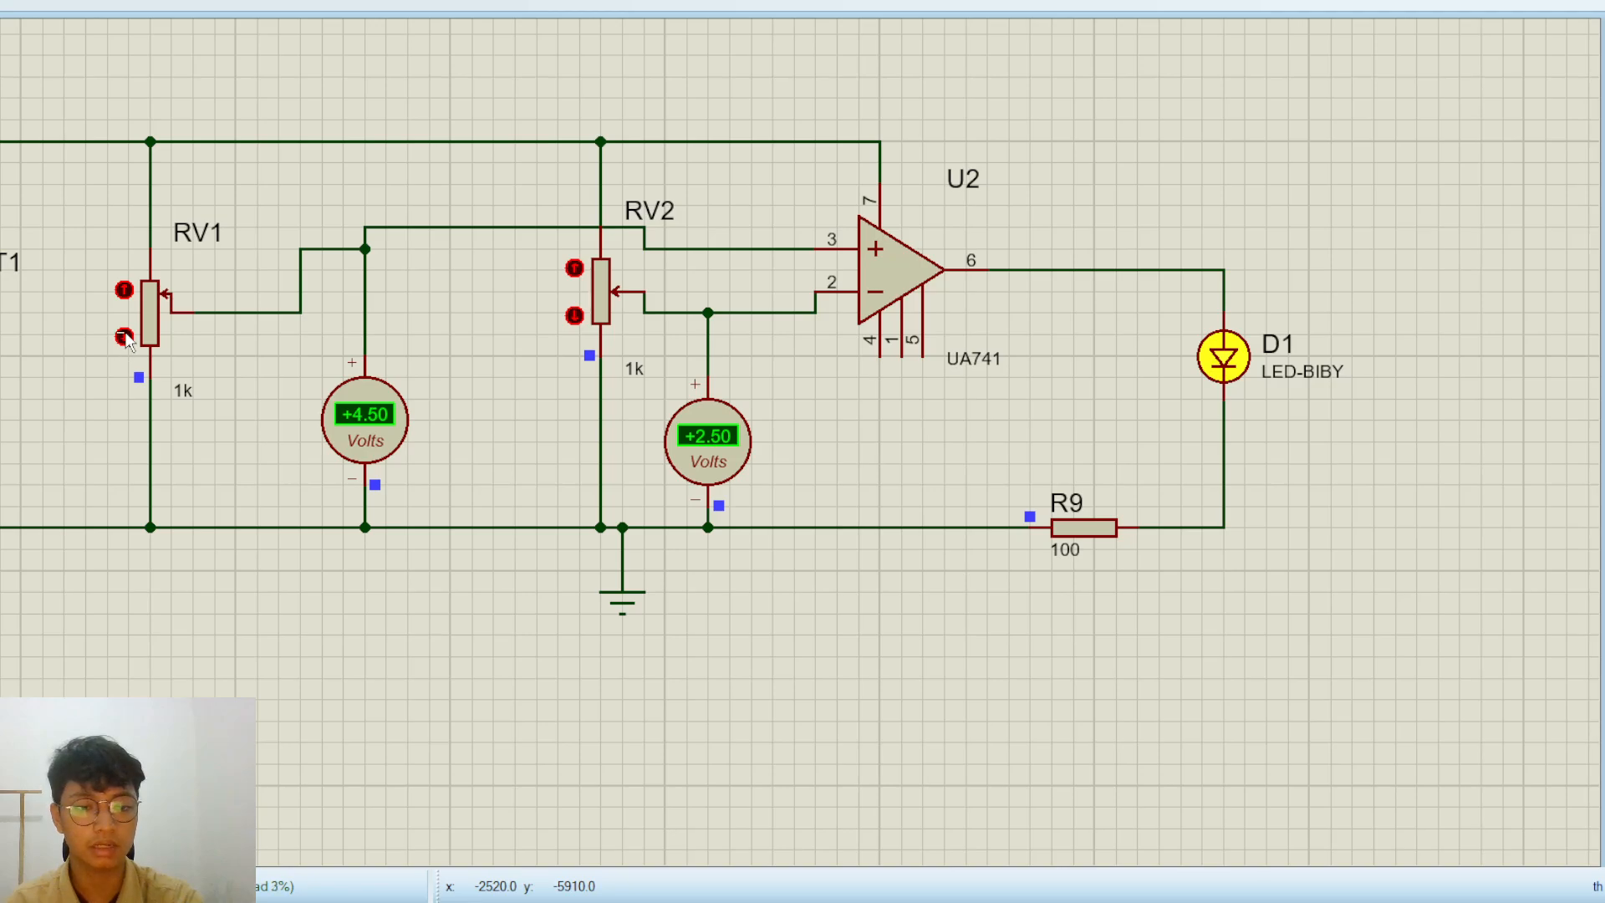
click(124, 338)
click(125, 338)
click(124, 338)
click(125, 337)
click(125, 338)
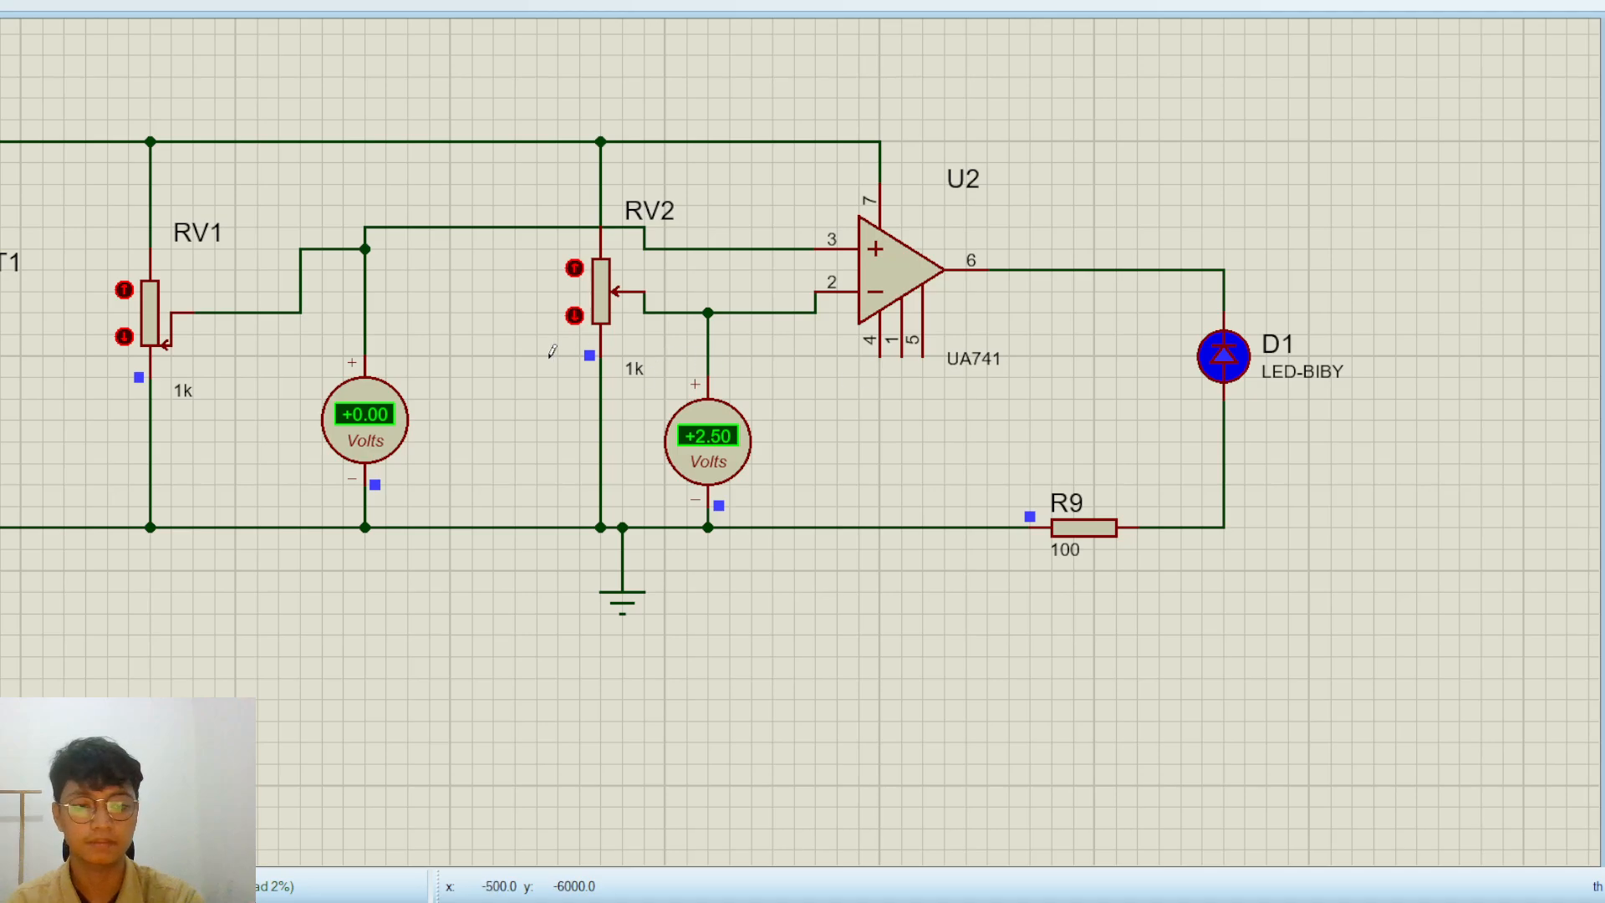
Sweep potentiometer RV2 up to its maximum and back down to its minimum to test the LED's response
click(575, 267)
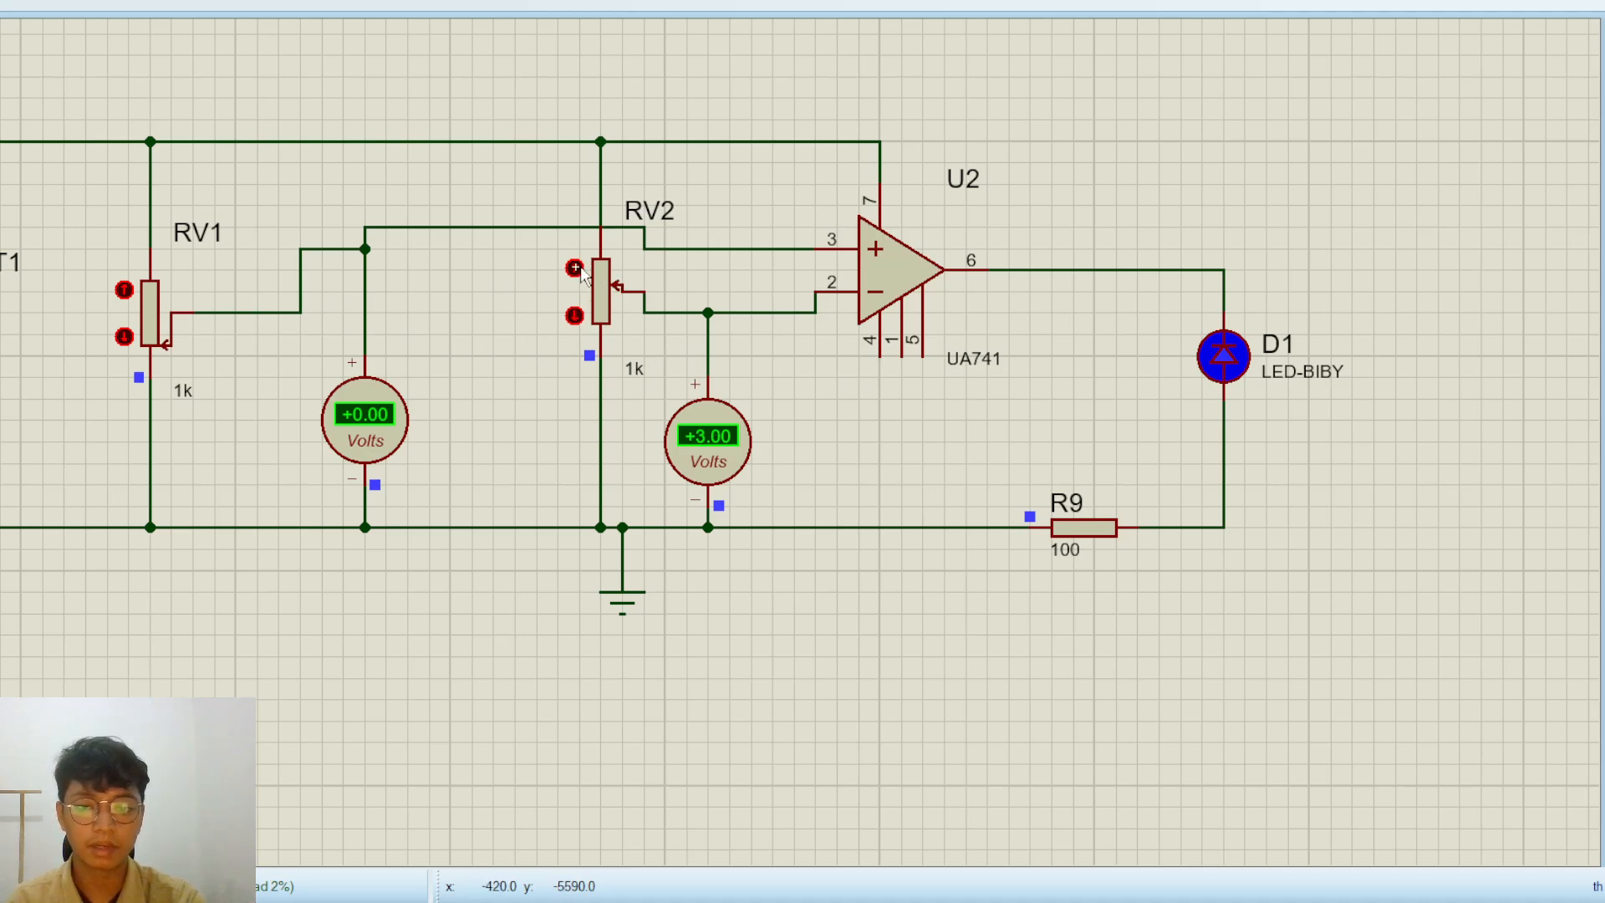
click(576, 267)
click(575, 267)
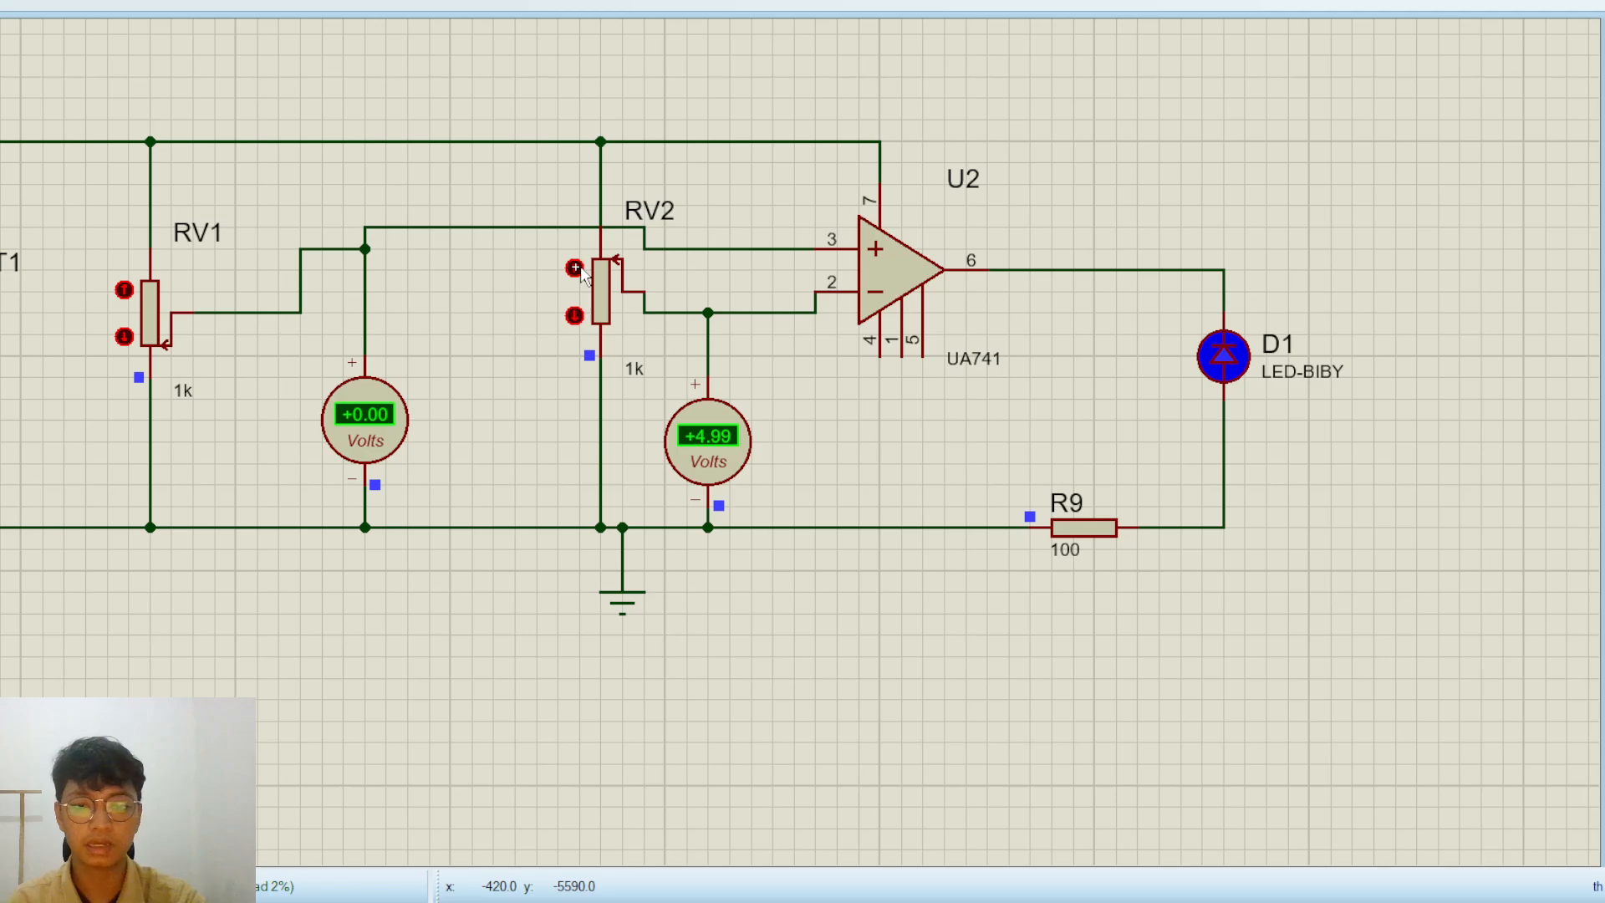
click(574, 315)
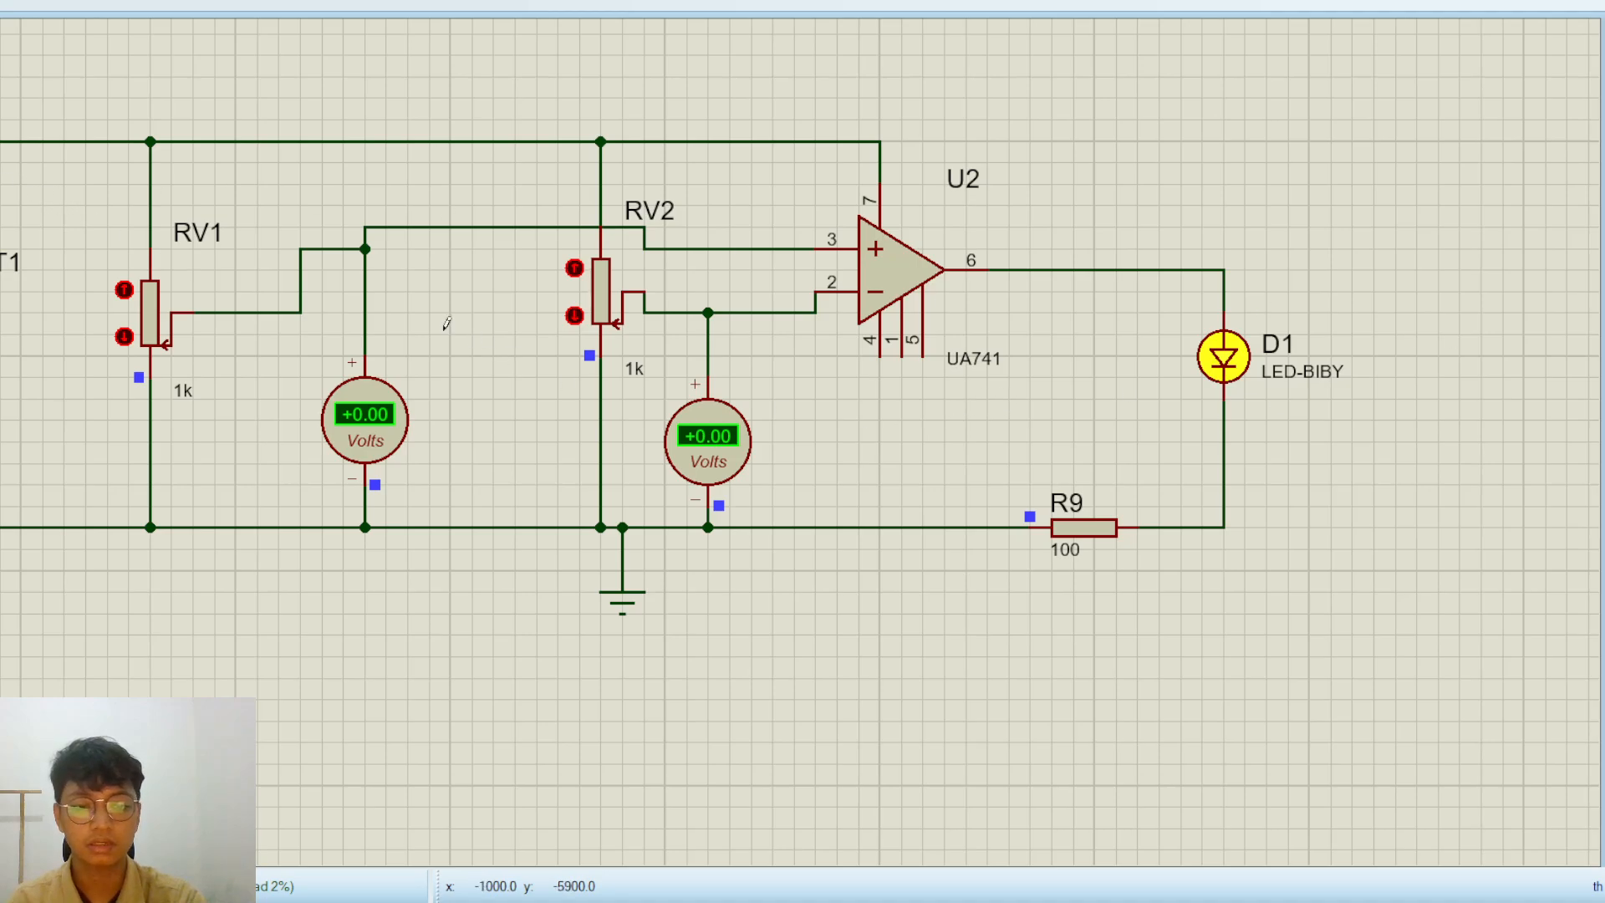
Set both potentiometers, RV1 and RV2, to their midpoints after inspecting the wiring around RV2 and op-amp U2
scroll(567, 348, down, 2)
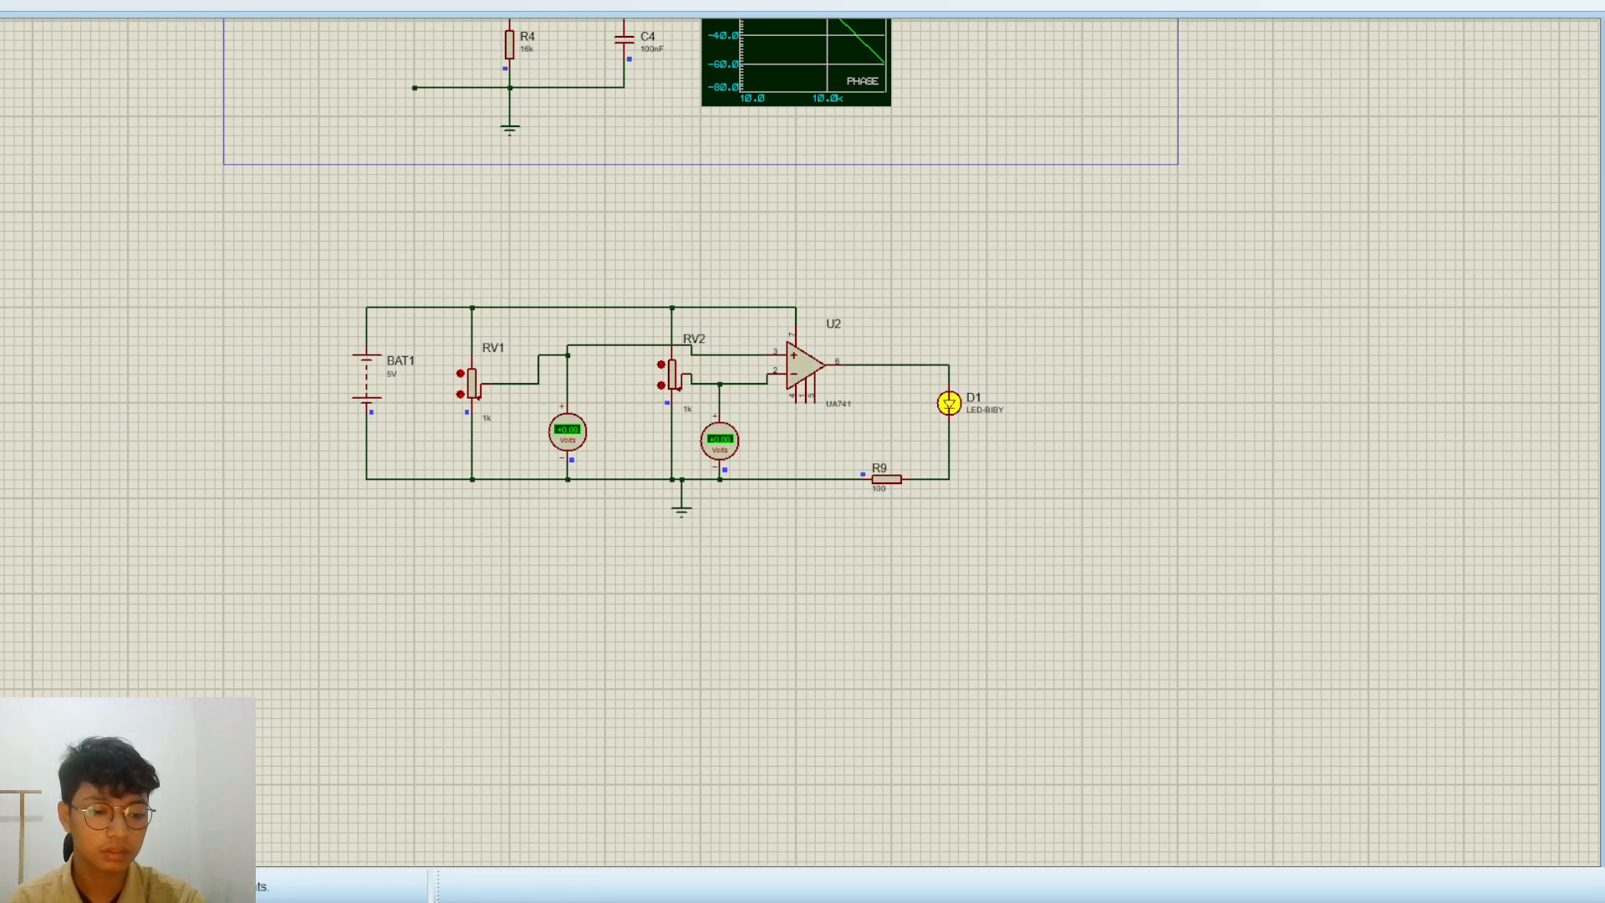
scroll(735, 361, up, 2)
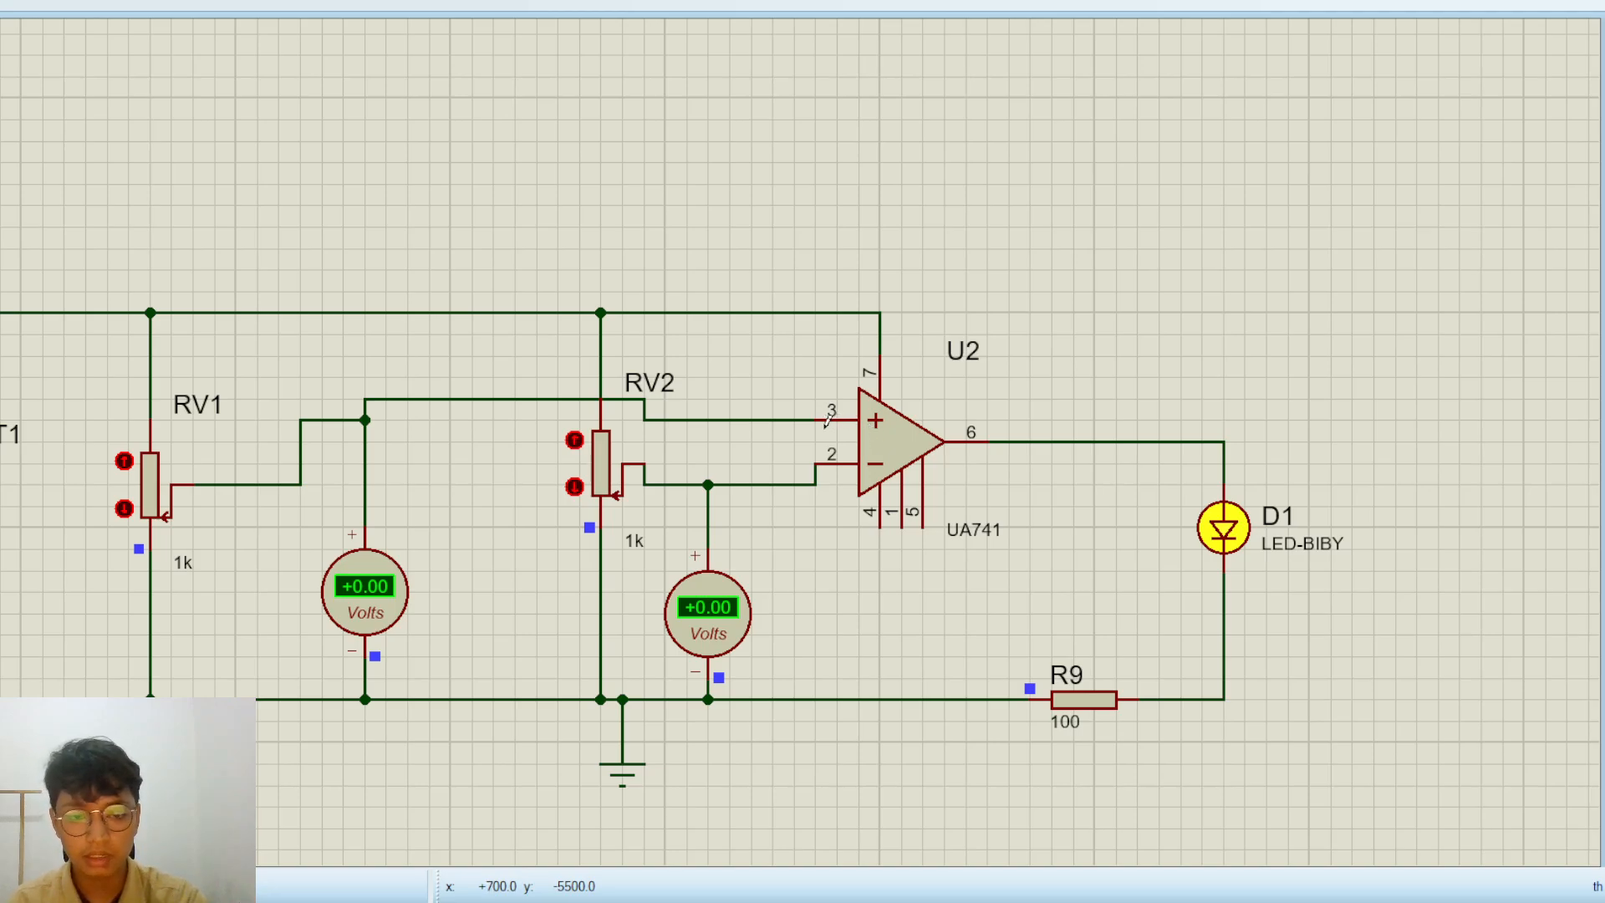
click(124, 462)
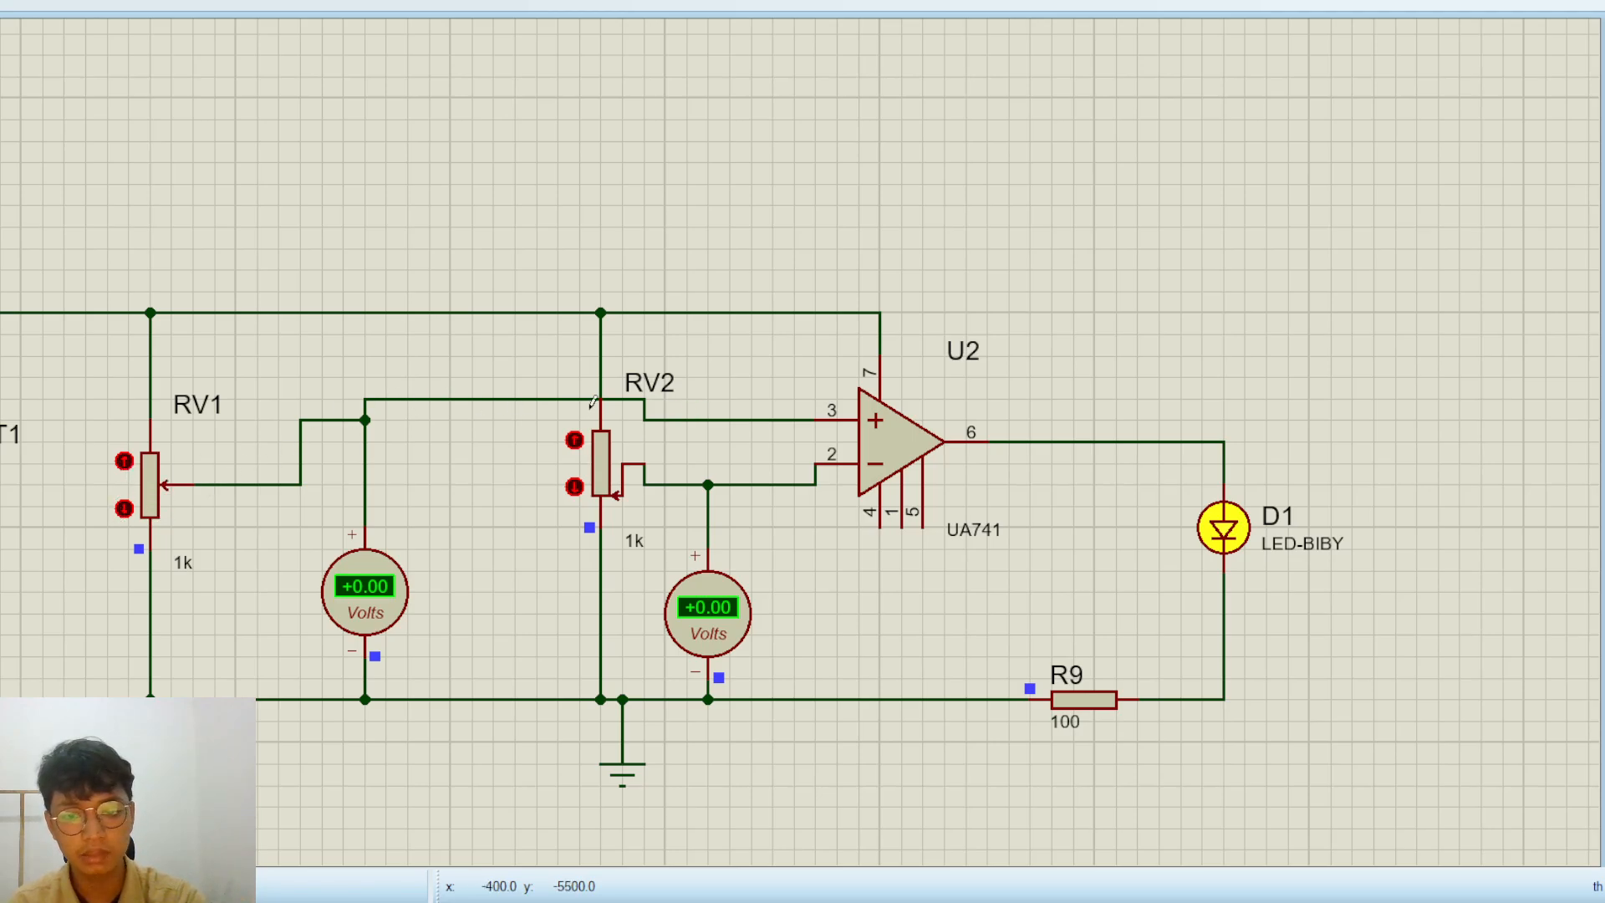
scroll(597, 398, up, 2)
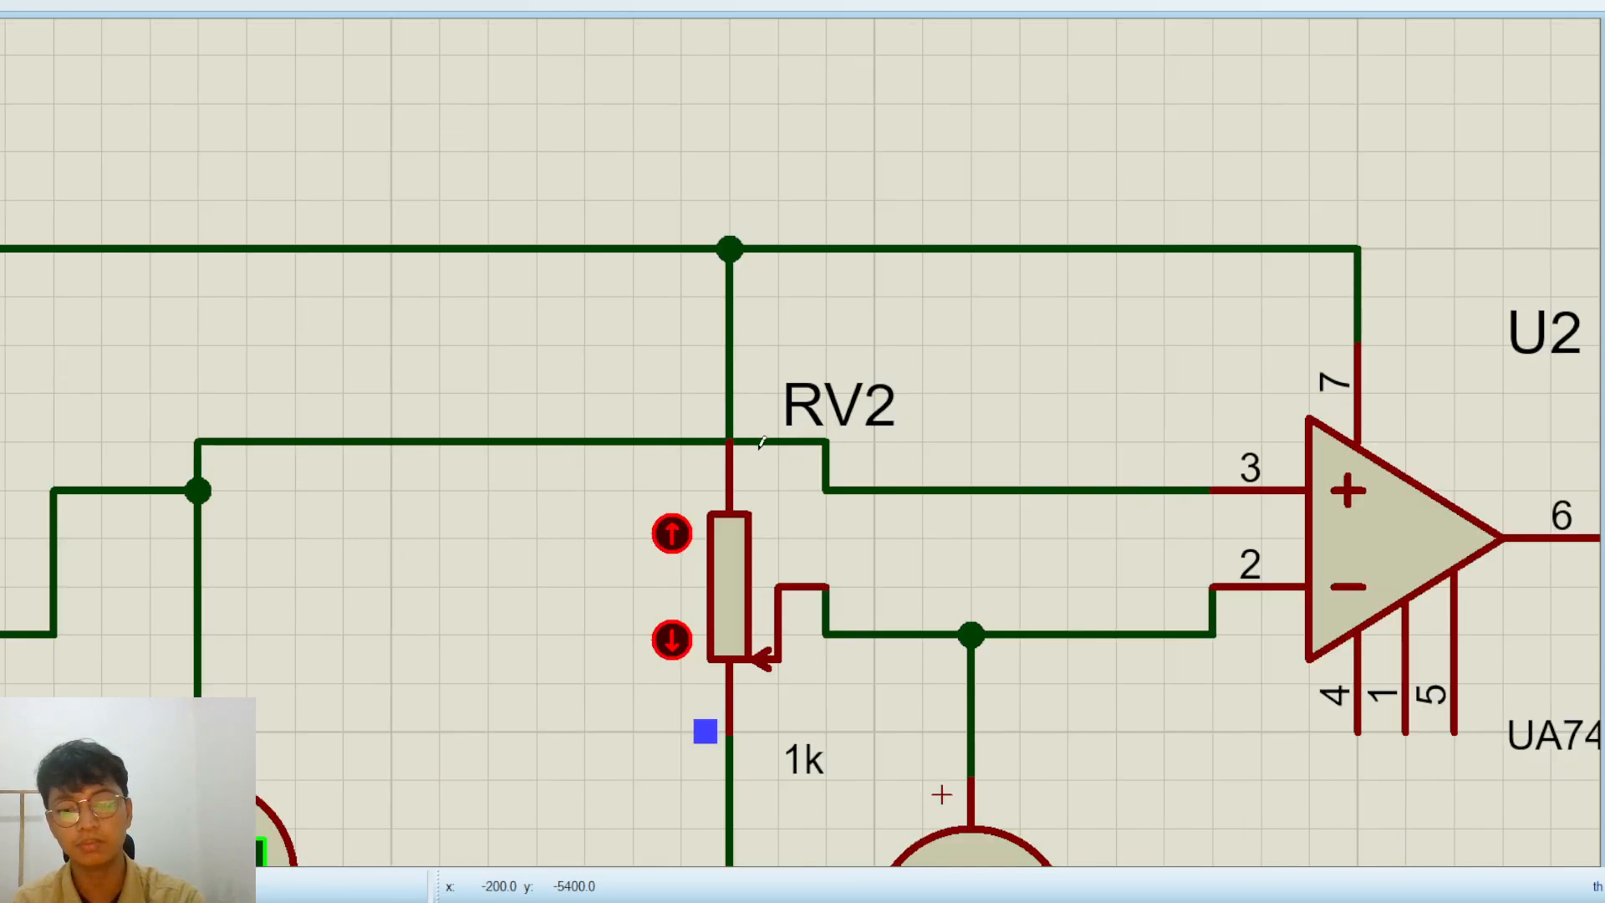
scroll(740, 418, down, 4)
scroll(734, 434, up, 3)
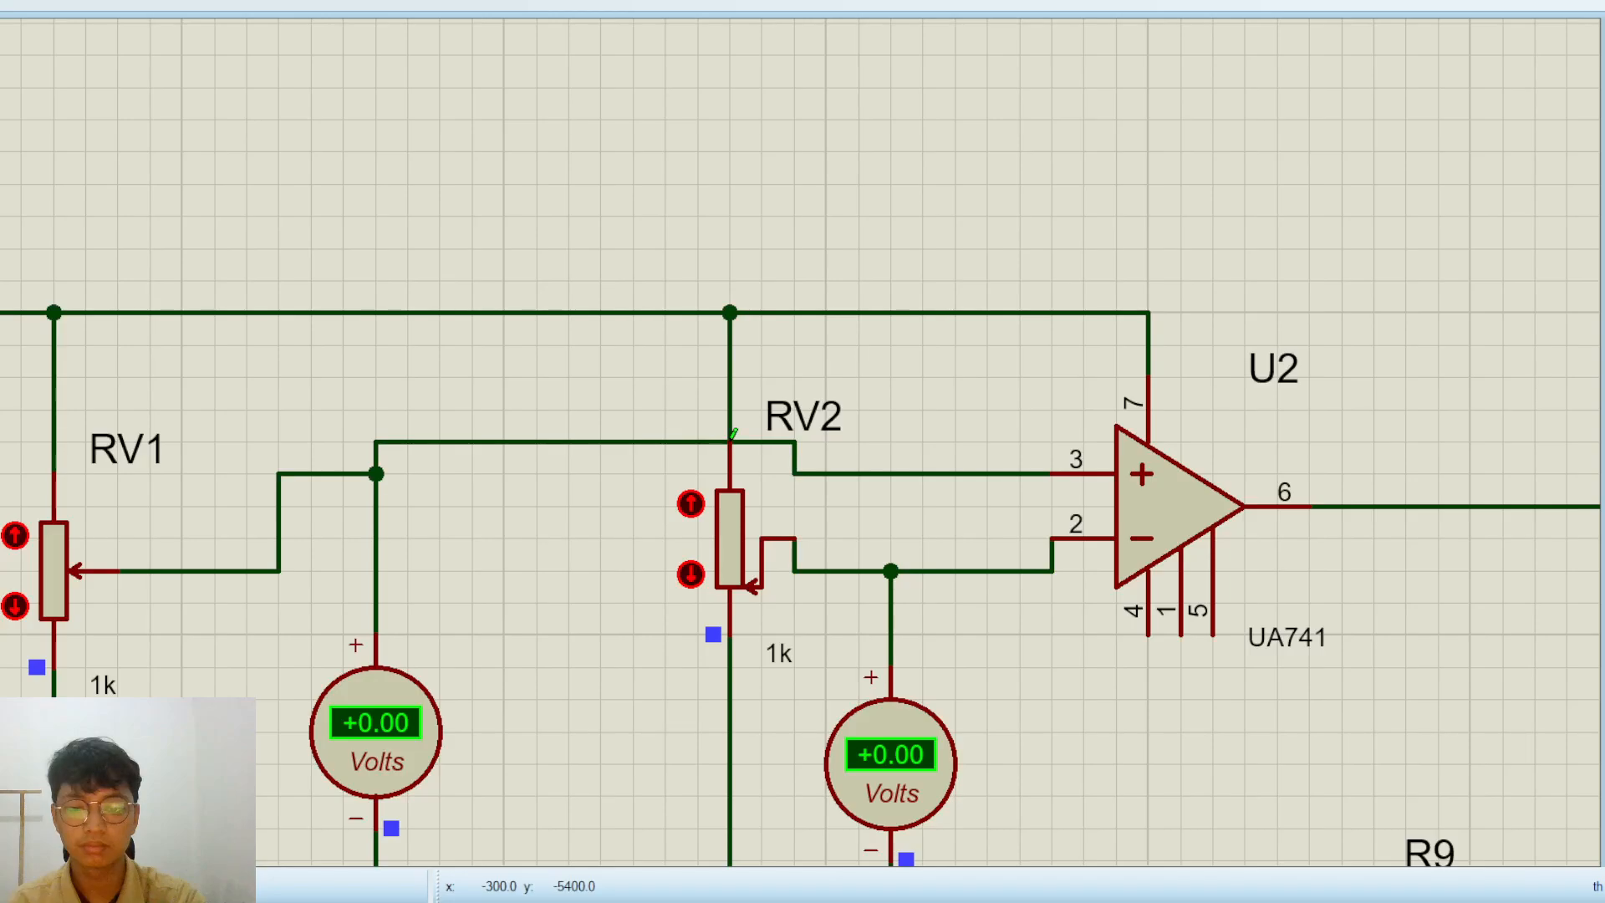
scroll(733, 434, up, 1)
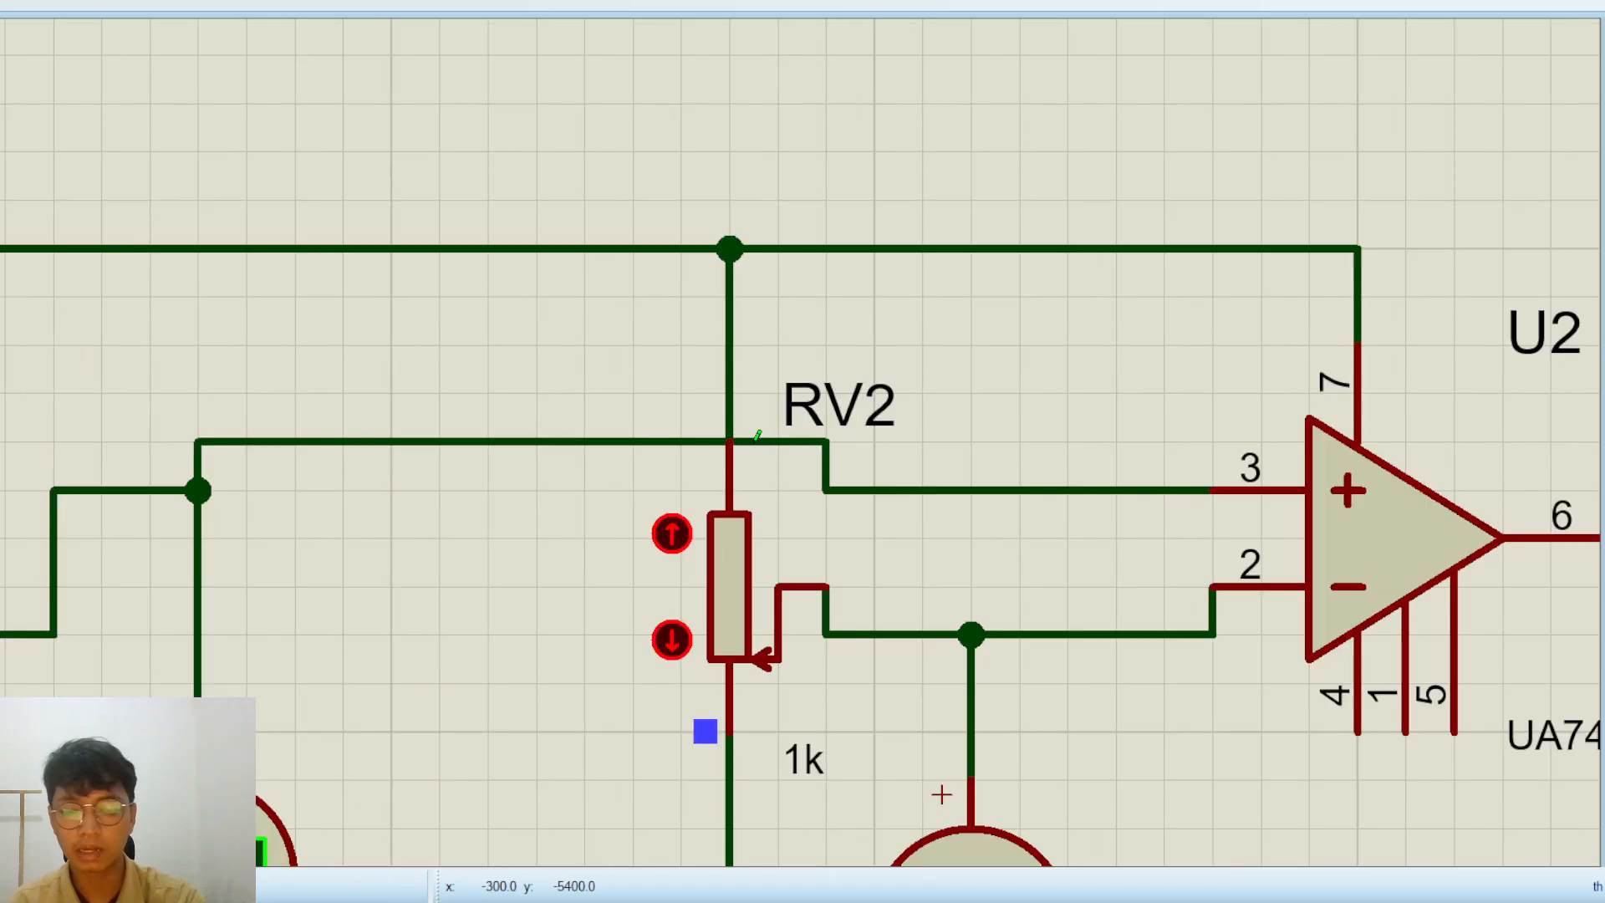
scroll(743, 433, down, 2)
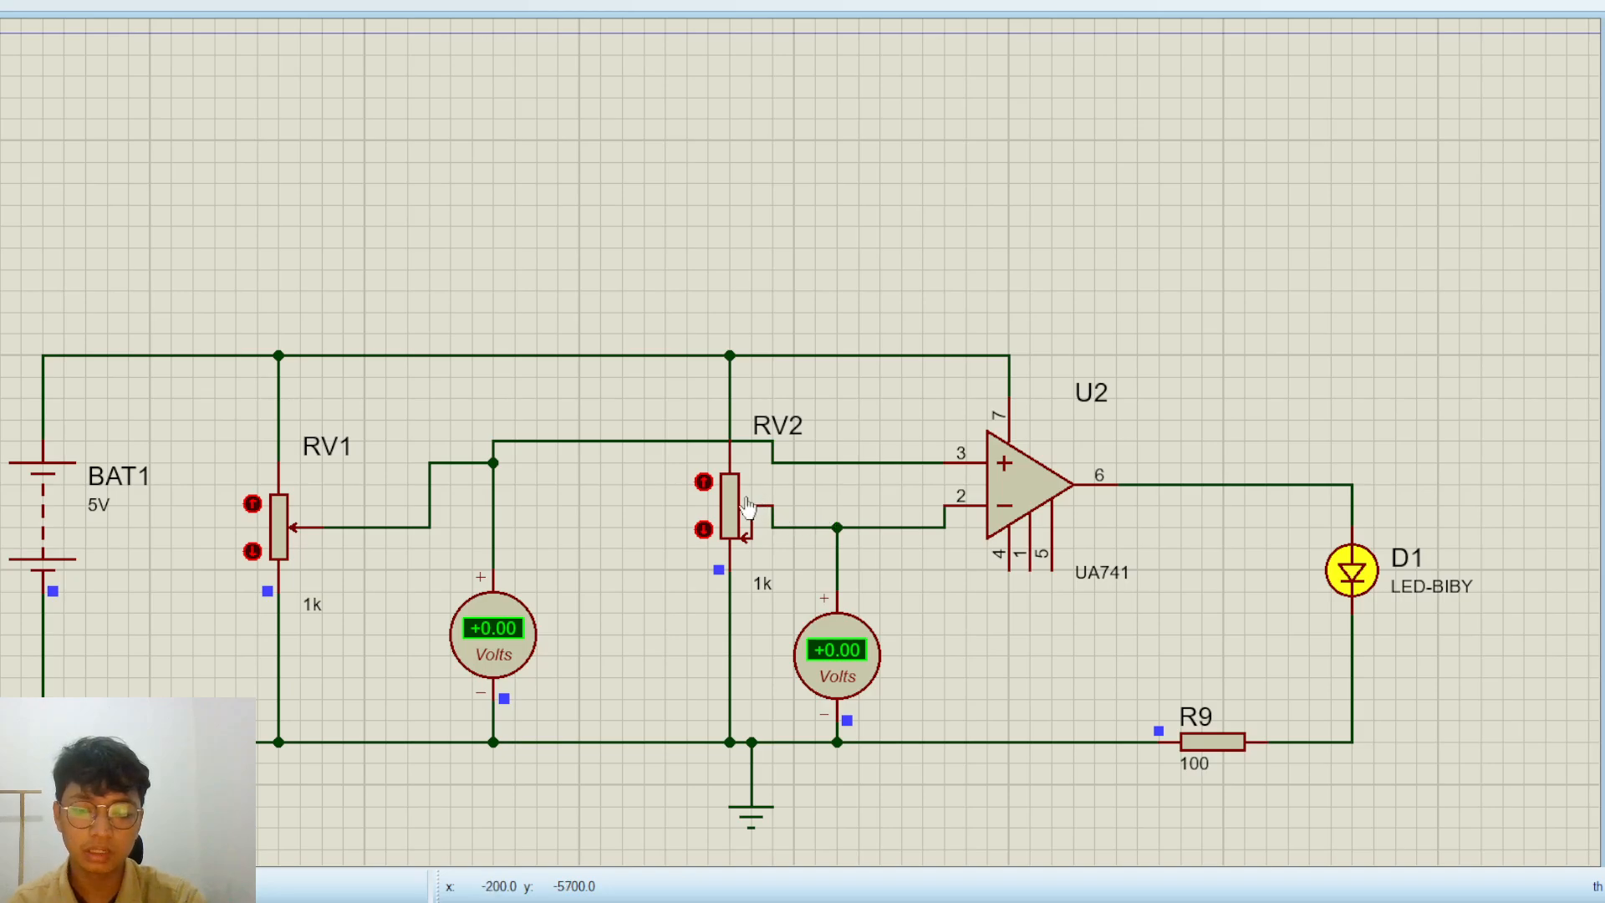
click(703, 483)
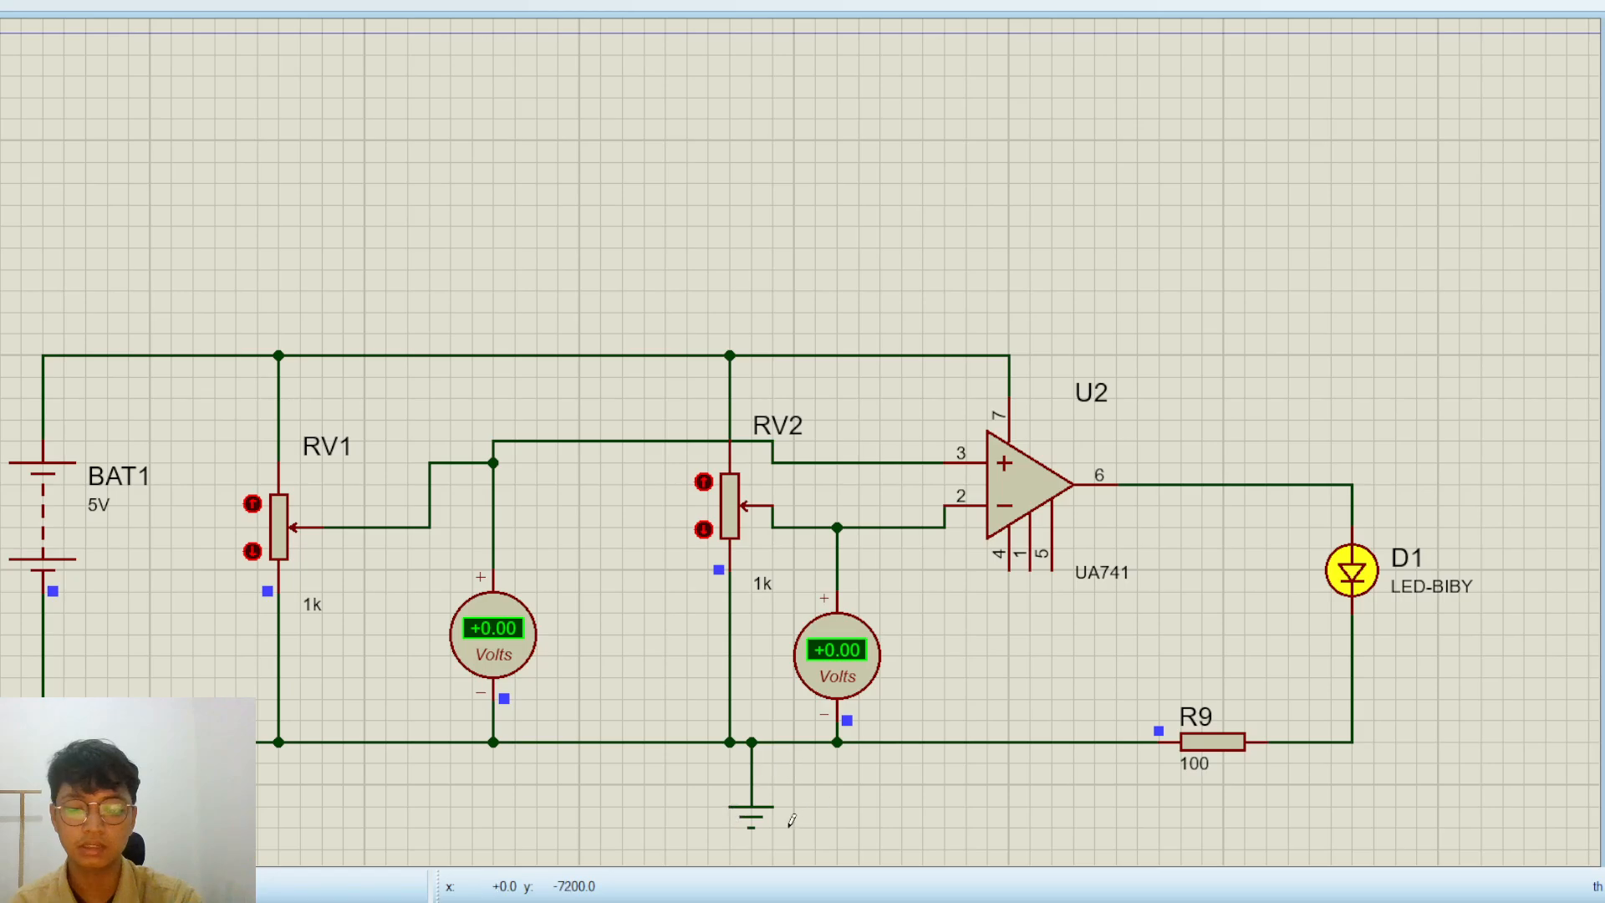
Stop the simulation and move the whole comparator circuit up directly beneath the band-pass filter's frame
scroll(764, 681, down, 1)
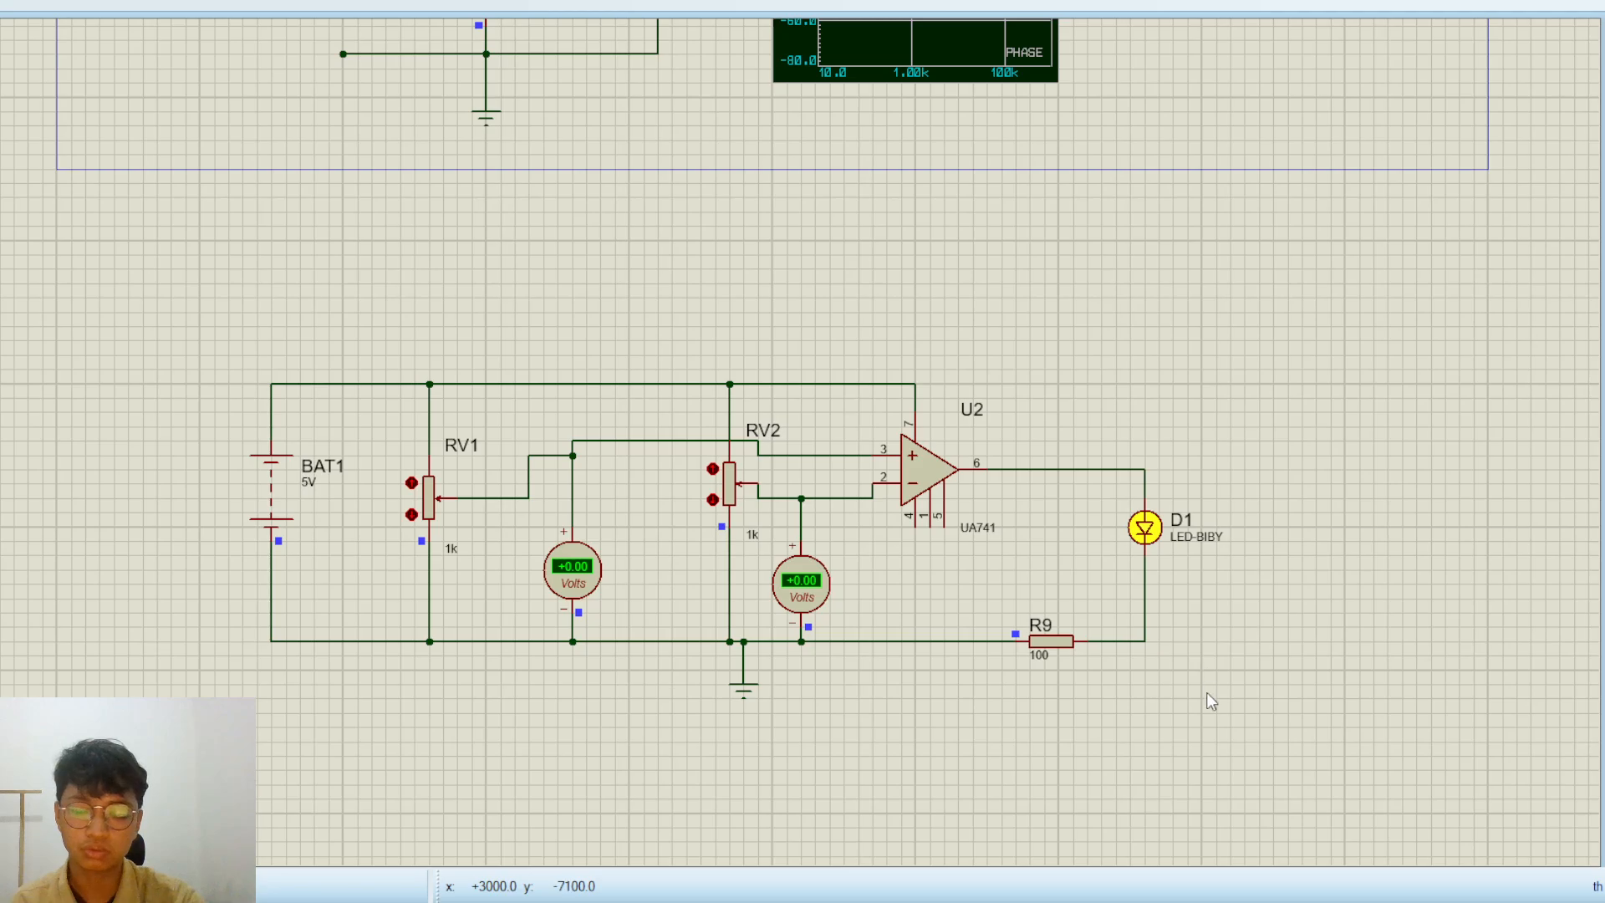
drag(1260, 698, 200, 326)
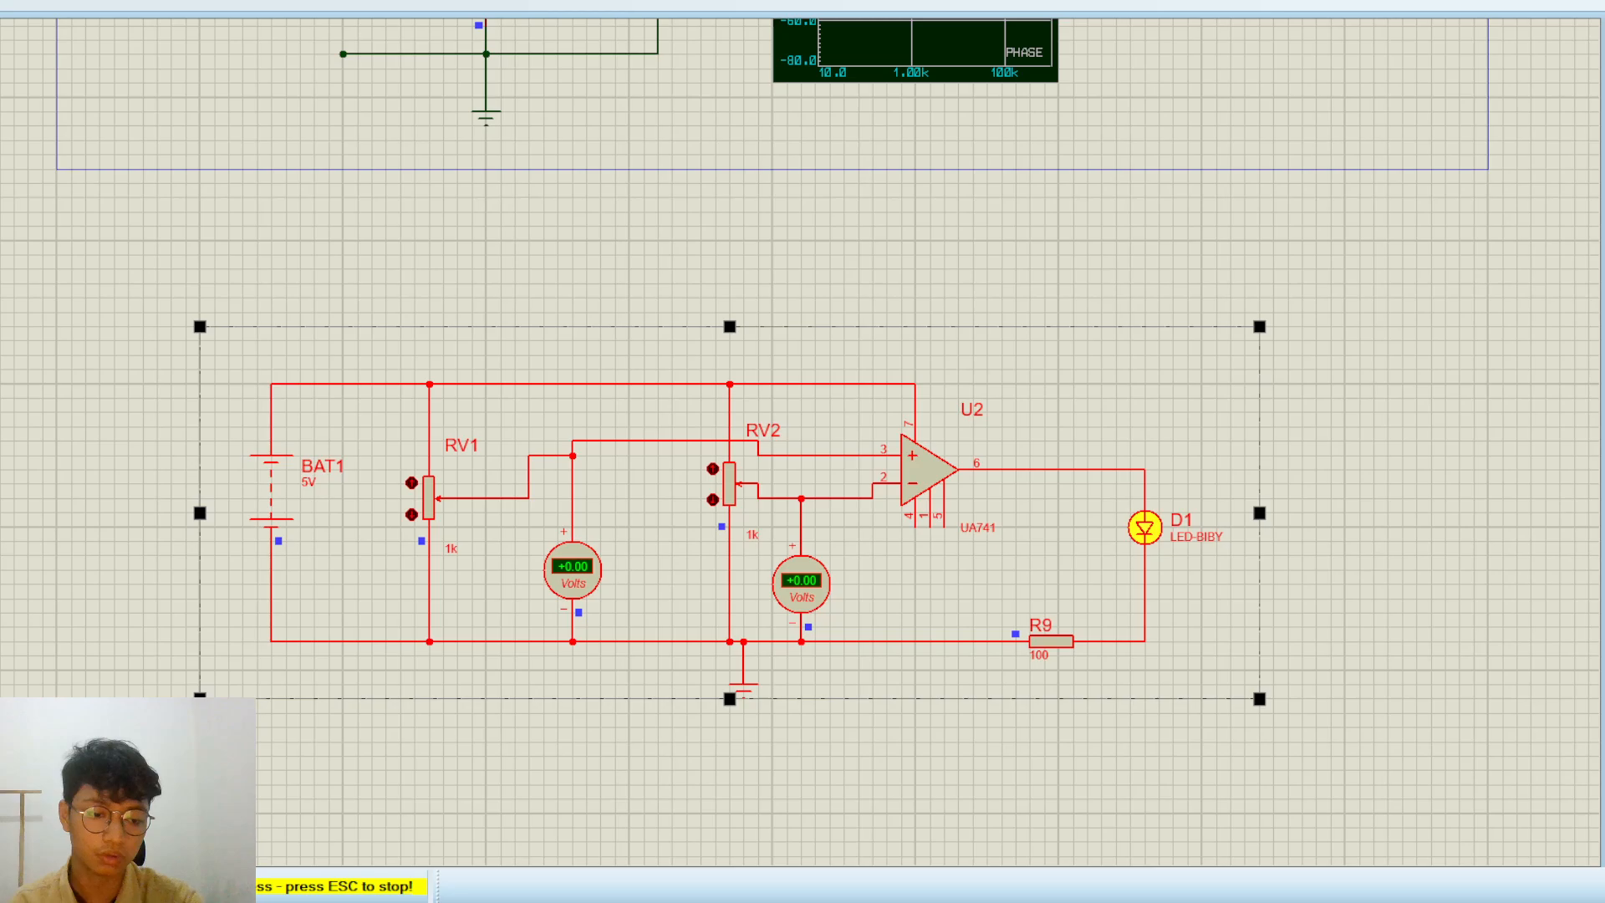
key(Escape)
drag(701, 590, 743, 432)
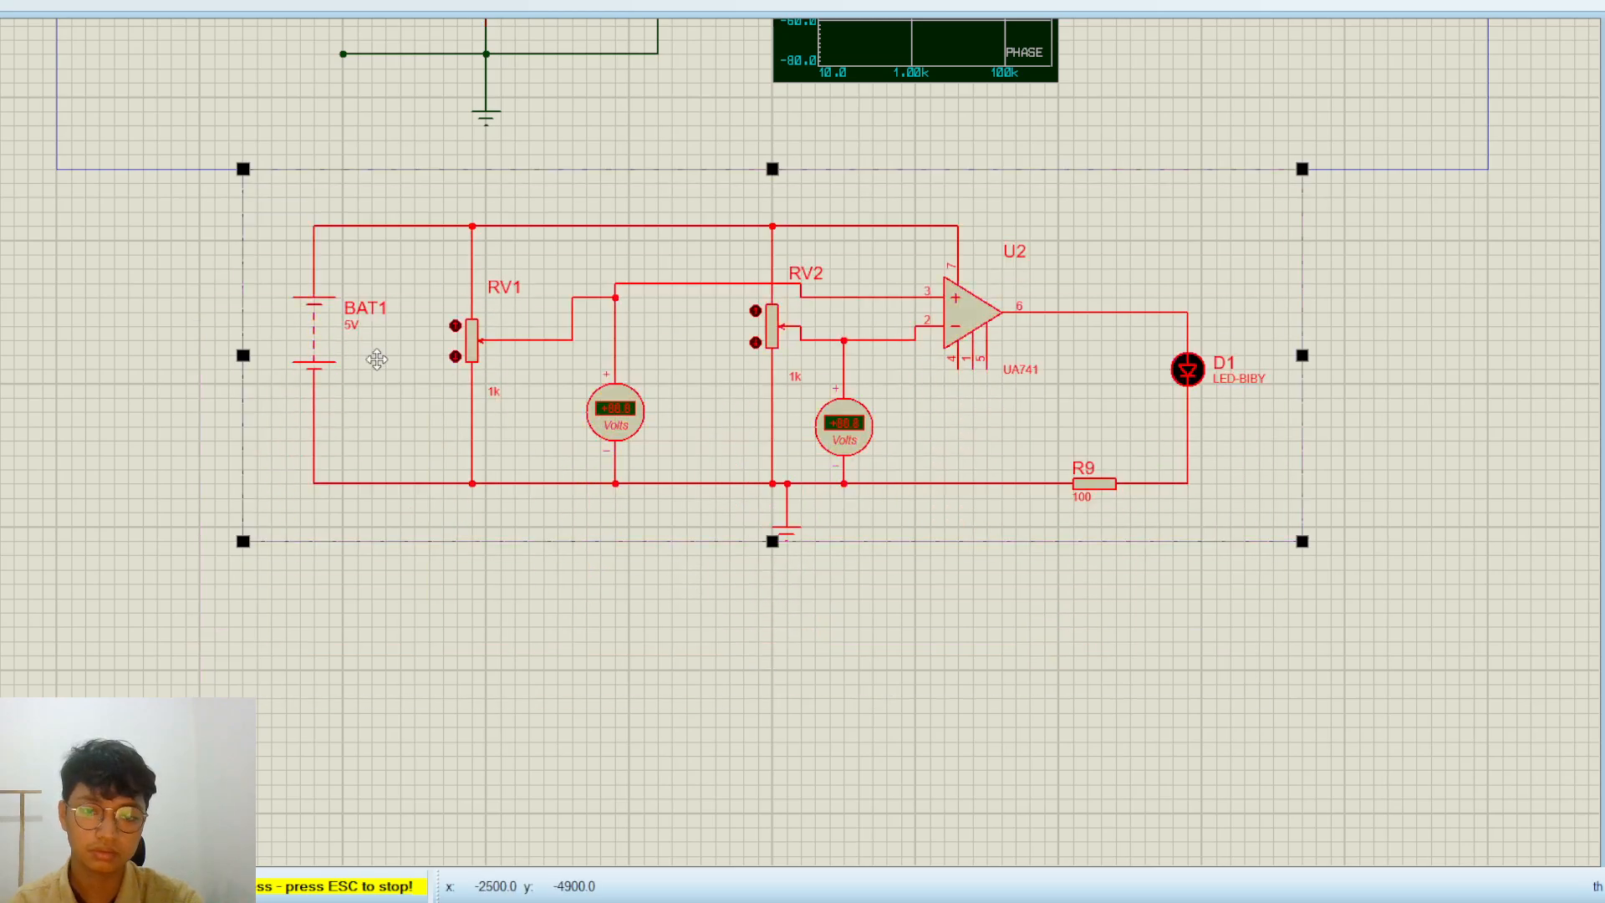
click(138, 318)
scroll(373, 396, down, 2)
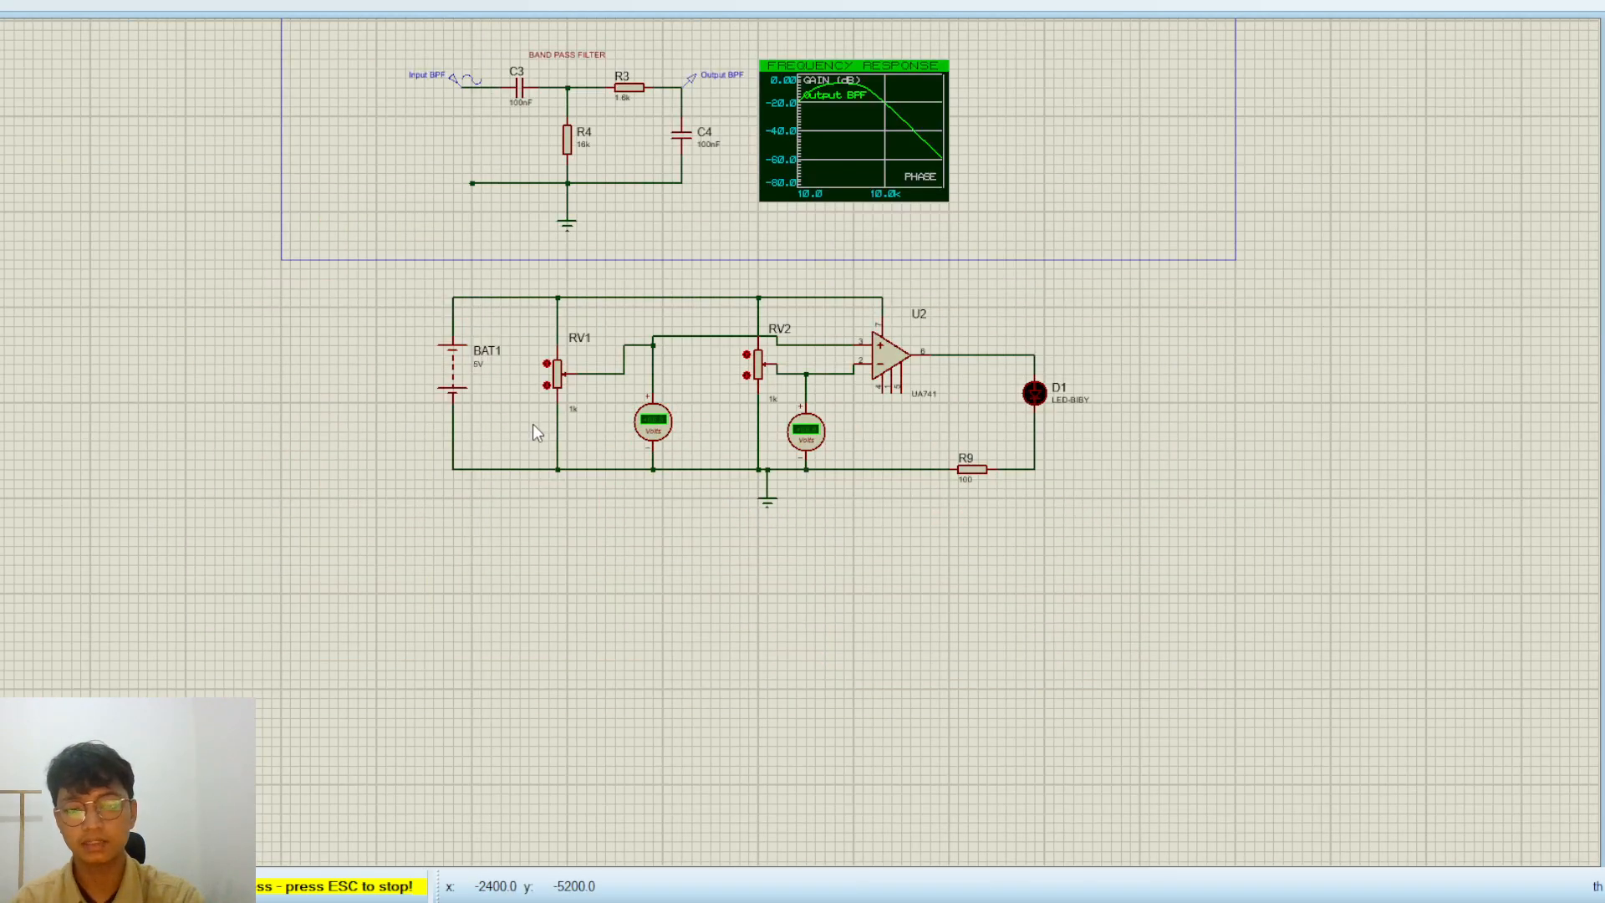